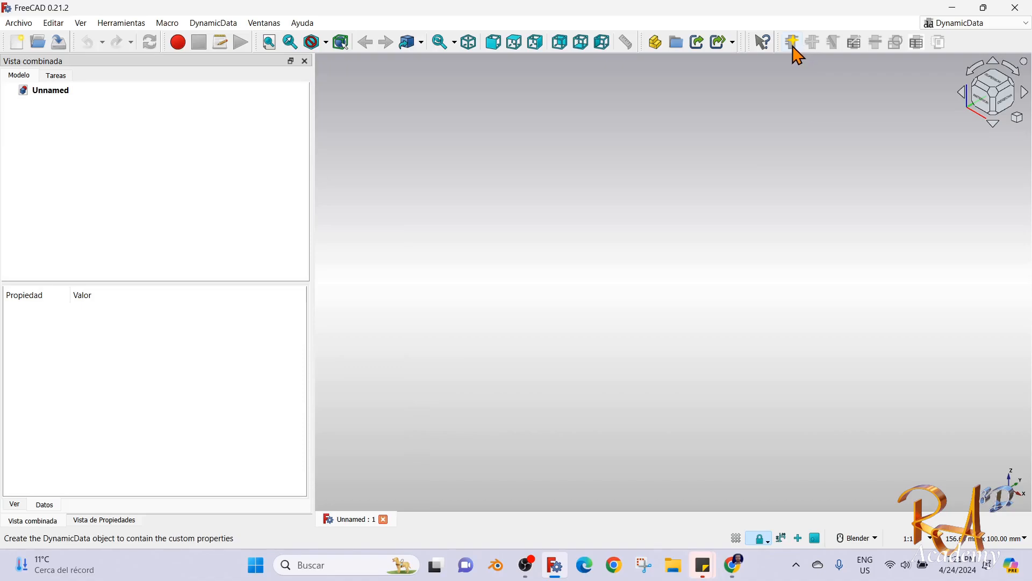
Create a DynamicData object in the document to contain the custom properties and select it.
left_click(794, 46)
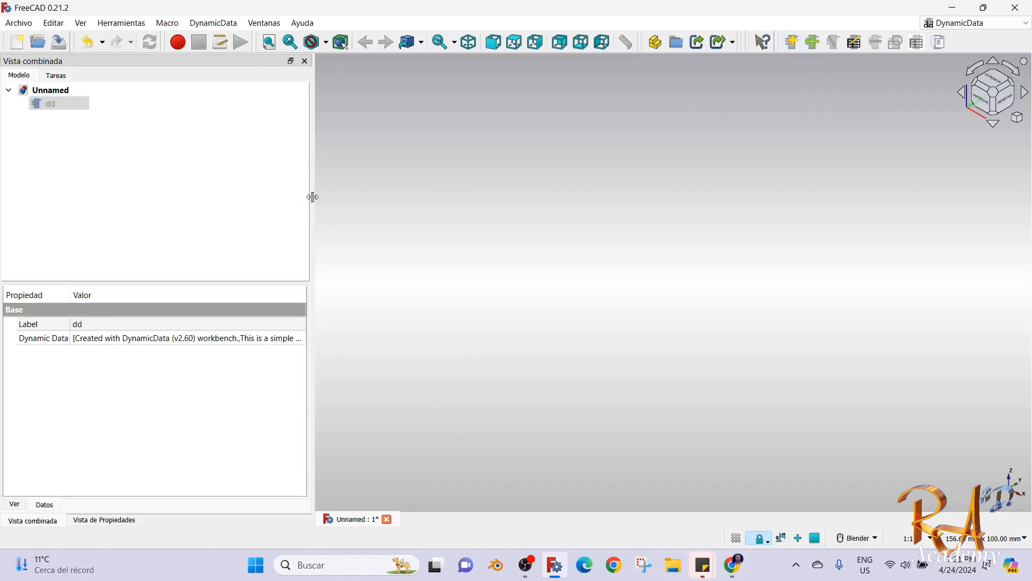
left_click(98, 145)
left_click(63, 108)
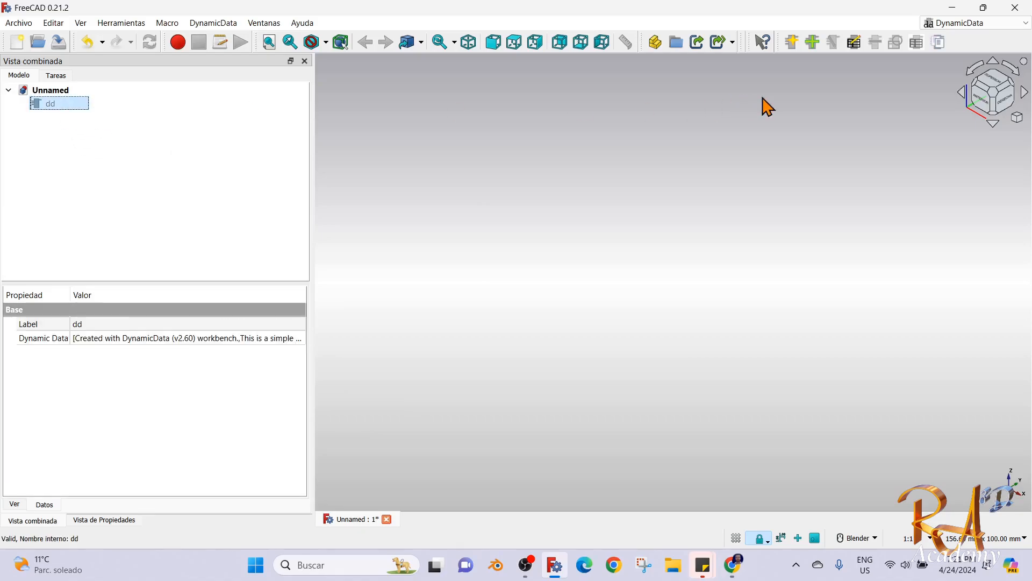
Add a Float property named a_Paso to the dd object.
left_click(813, 43)
left_click(503, 325)
left_click_drag(502, 325, 443, 329)
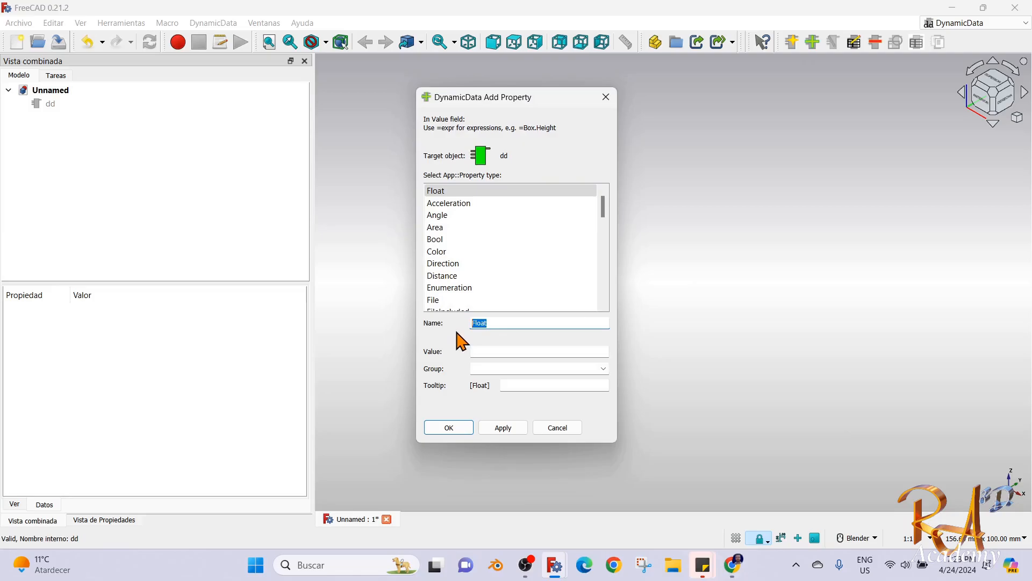
type("a_P")
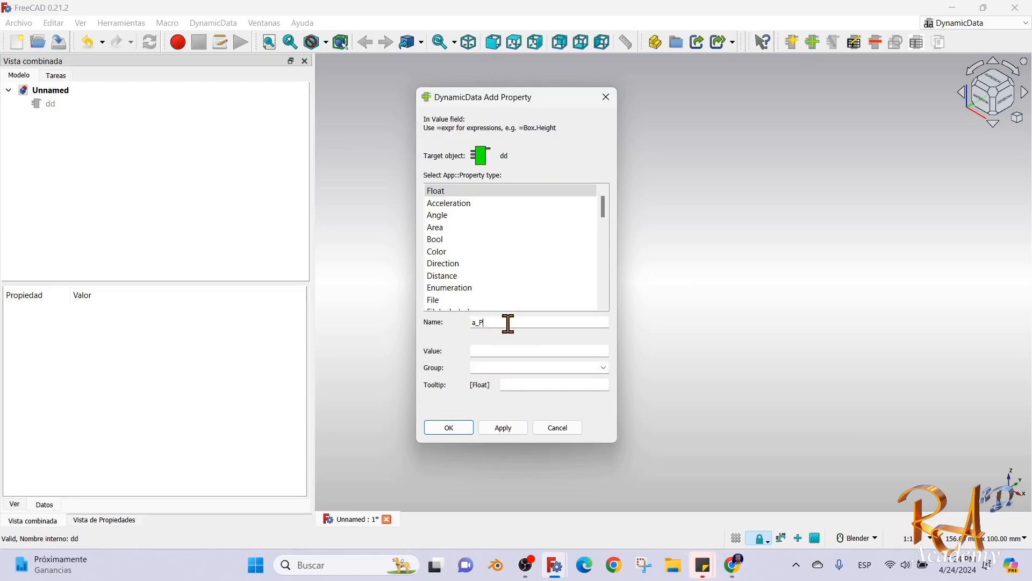
type("aso")
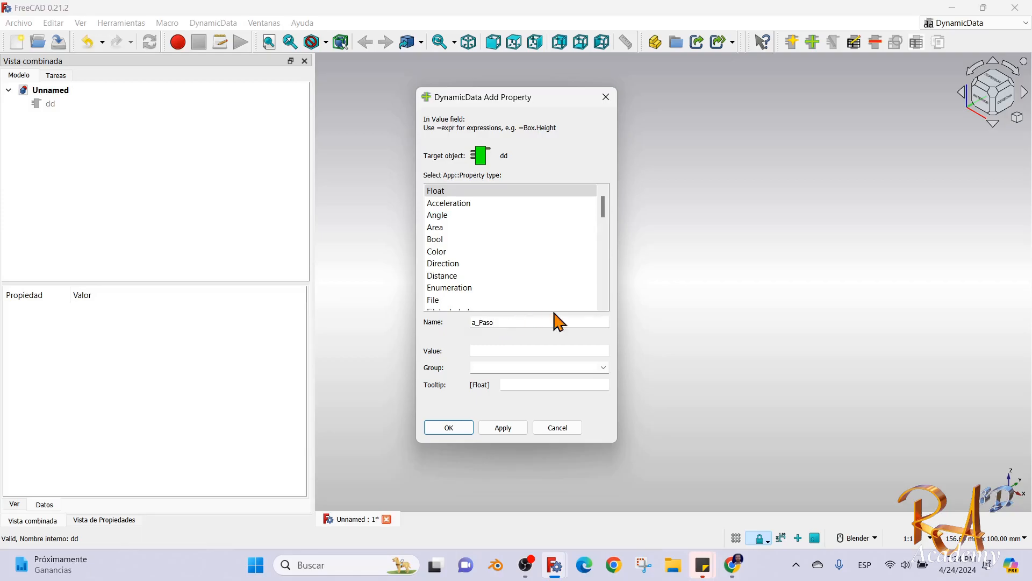
left_click(457, 430)
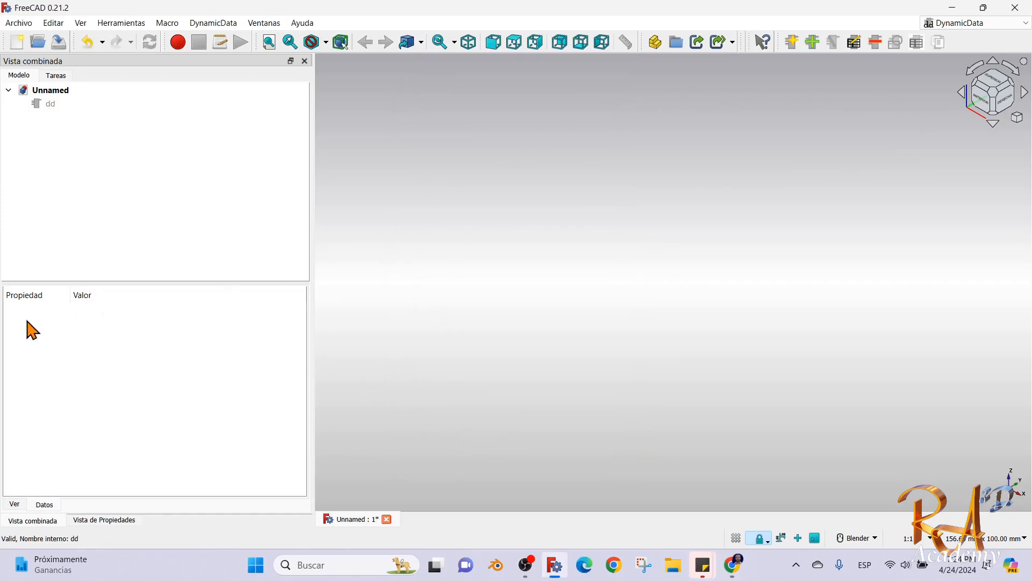
Add a second Float property named b_Diametroexterior to the dd object.
left_click(54, 104)
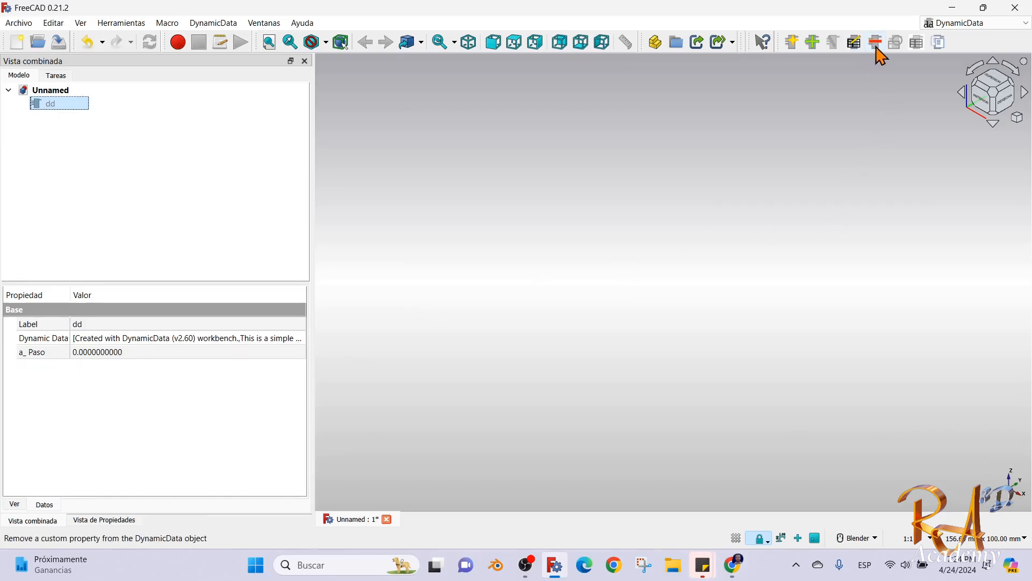
left_click(813, 44)
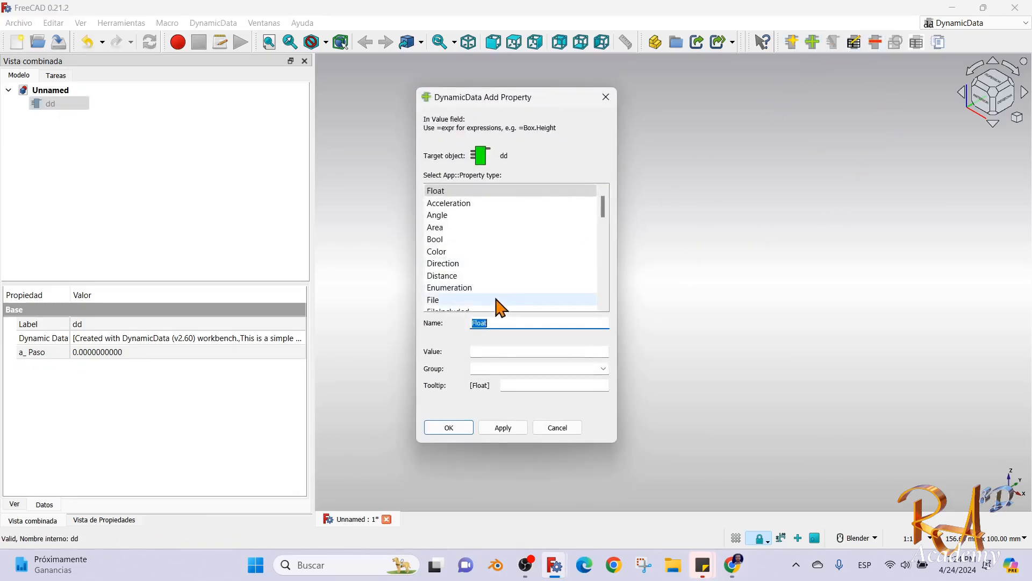
left_click(439, 194)
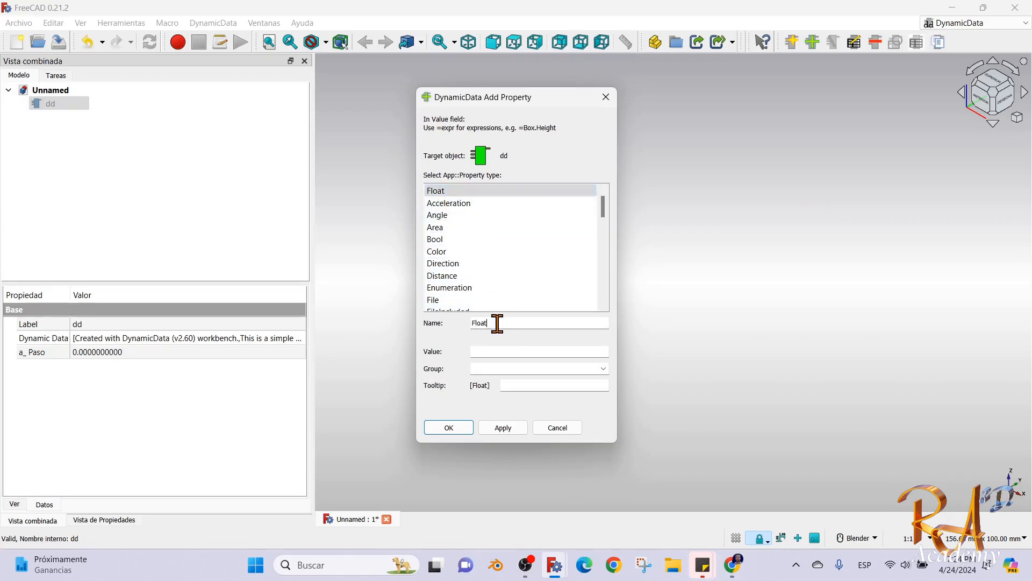
double_click(478, 322)
type("b_Diametroexterior")
left_click(460, 429)
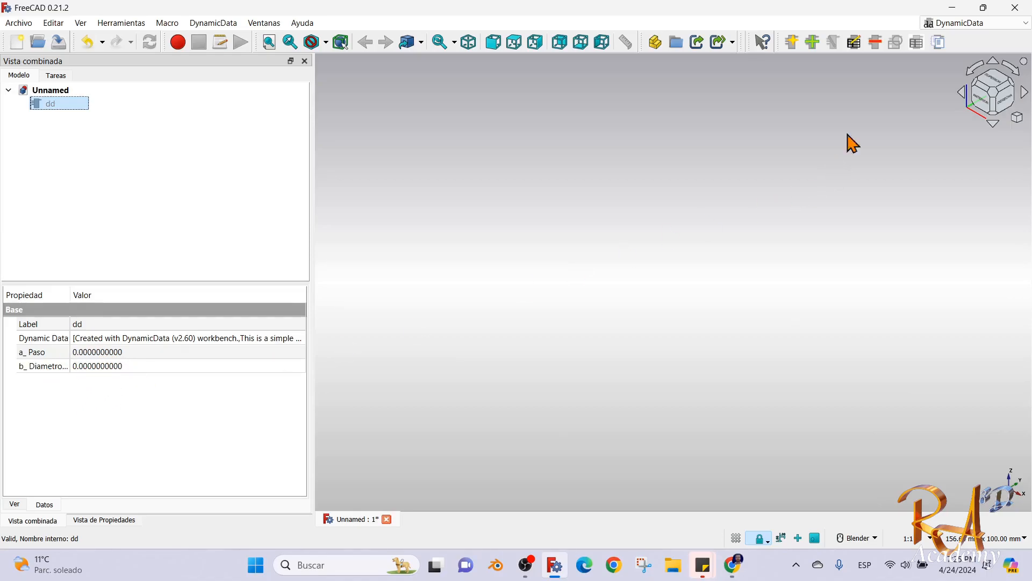
Add a third Float property named c_entradas to the dd object and clear the selection.
left_click(813, 43)
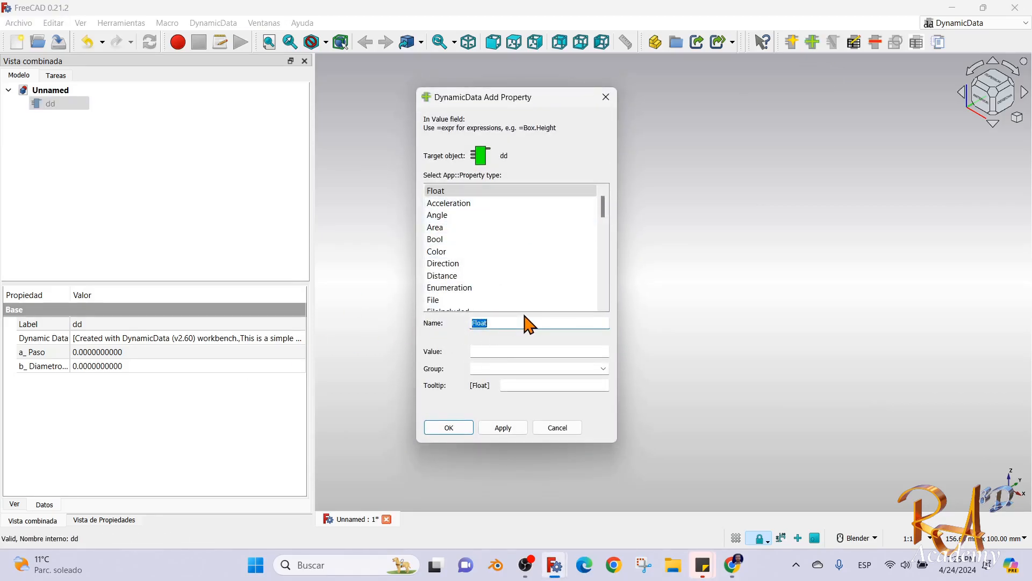
type("E")
left_click(450, 428)
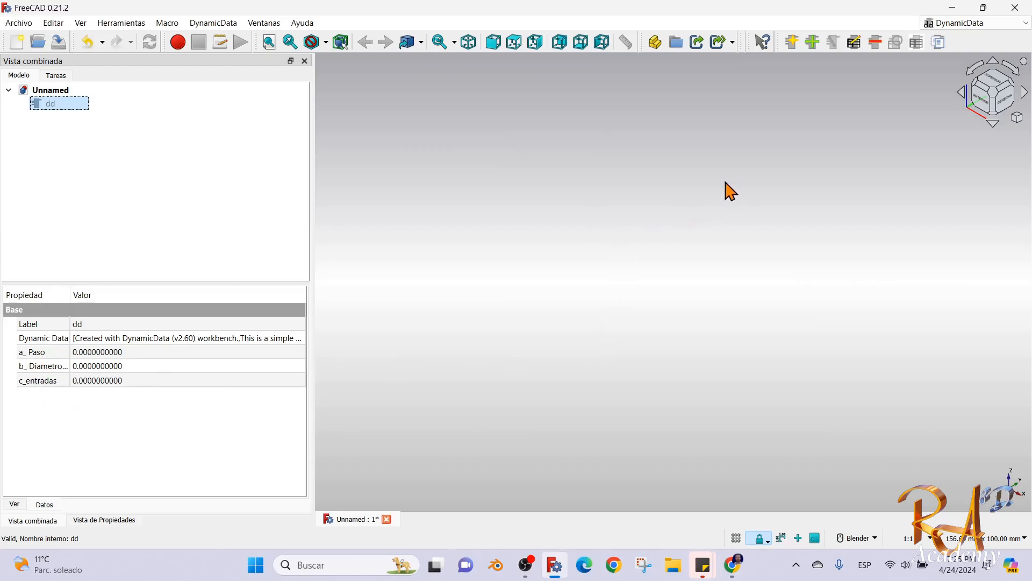
left_click(659, 280)
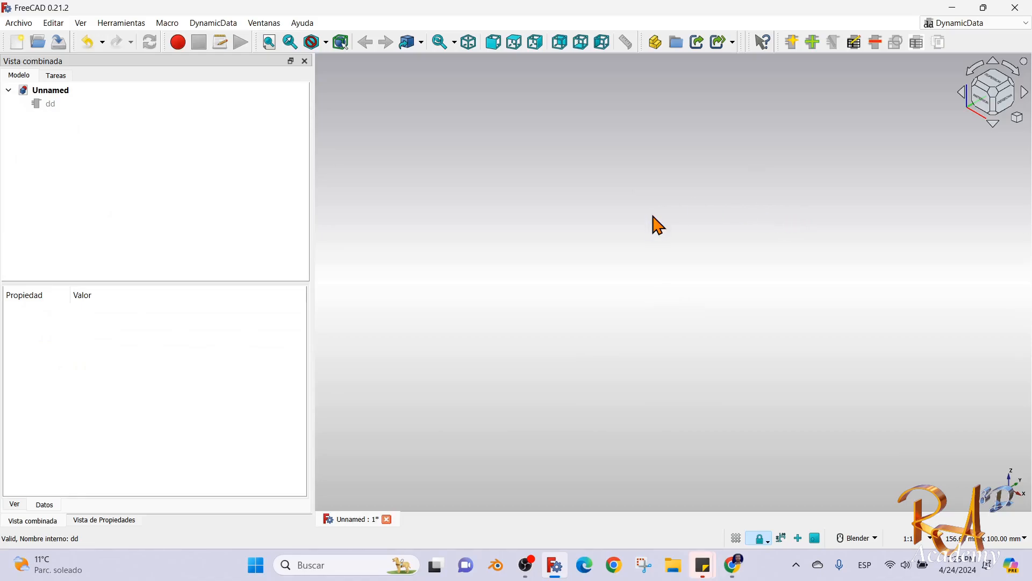
Save the document as "Roscas Trapezoidales" in the Objetos 3D folder.
left_click(20, 23)
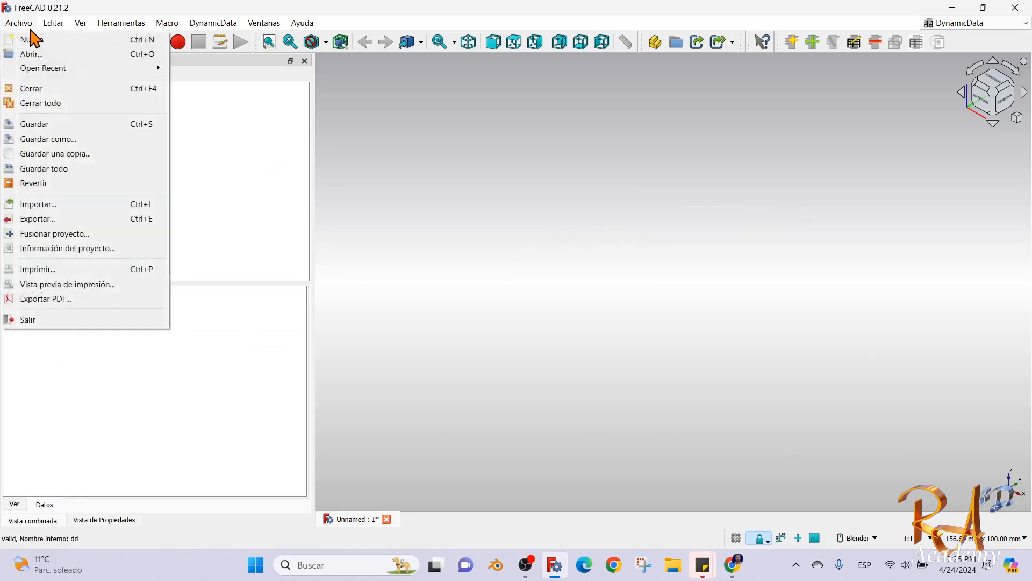
left_click(57, 126)
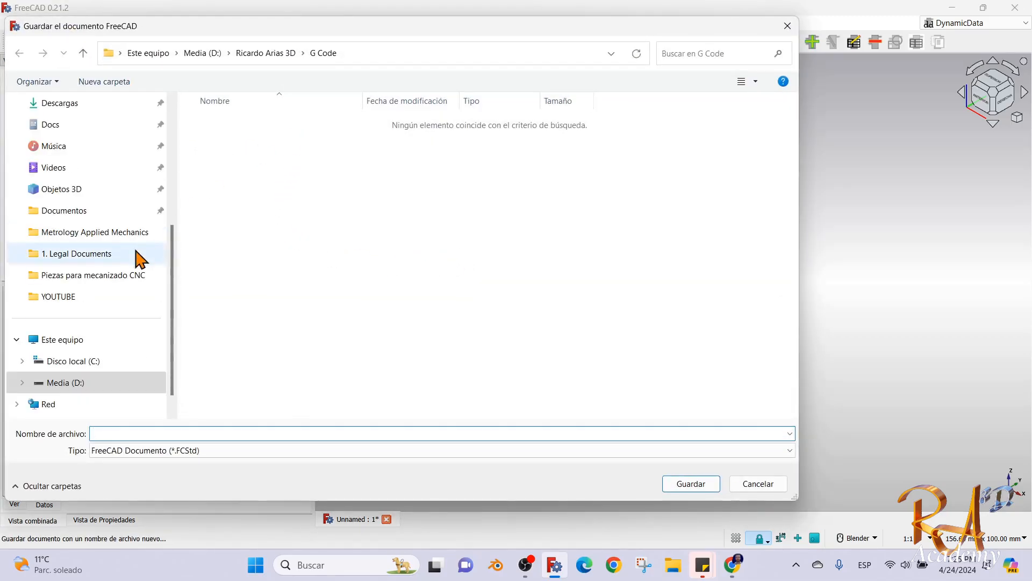
left_click(69, 193)
left_click(166, 433)
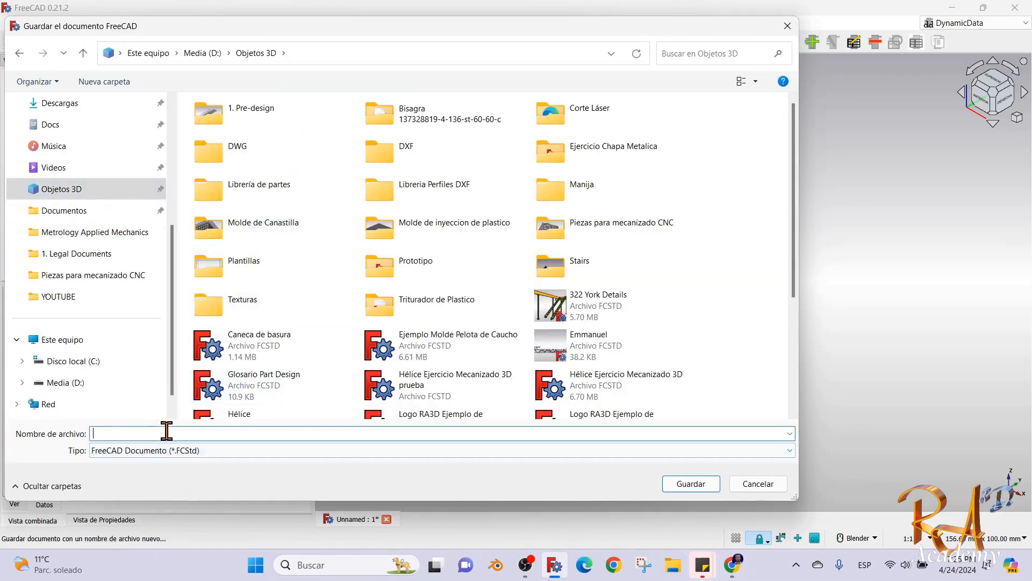
type("Roscas Trapezoidales")
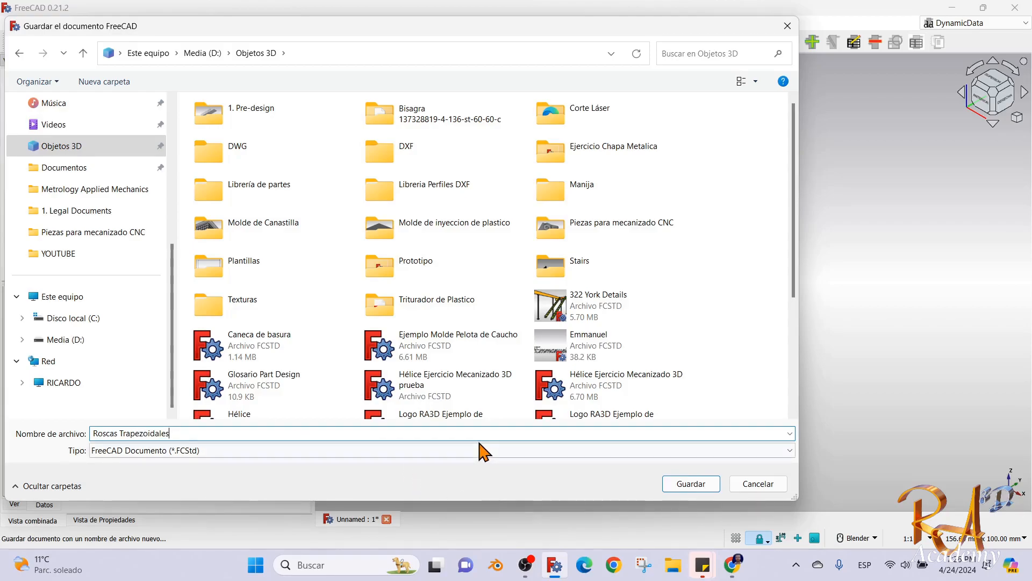
left_click(690, 483)
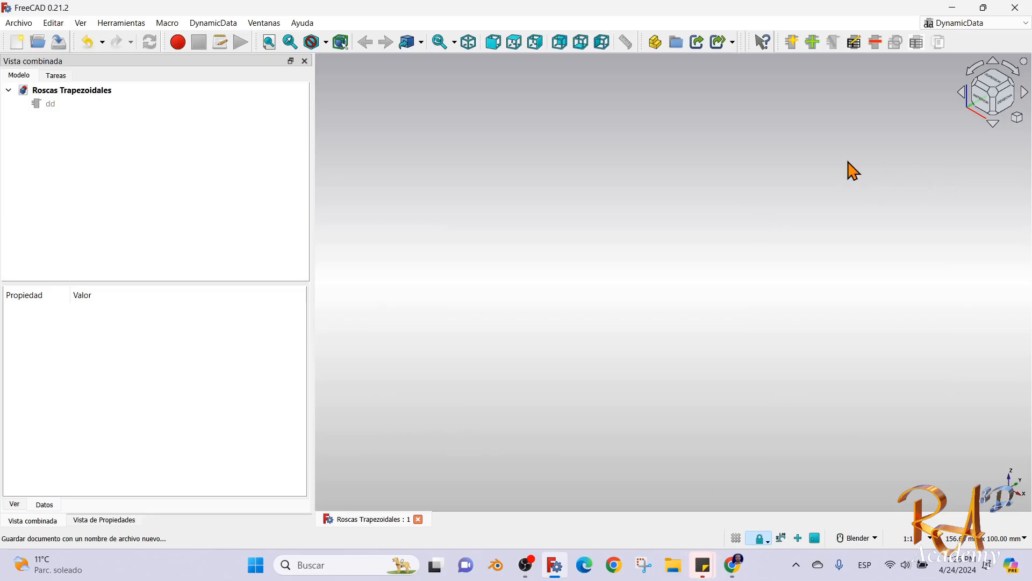
Switch to the Spreadsheet workbench, then create a new spreadsheet and open it for editing.
left_click(971, 22)
left_click(959, 142)
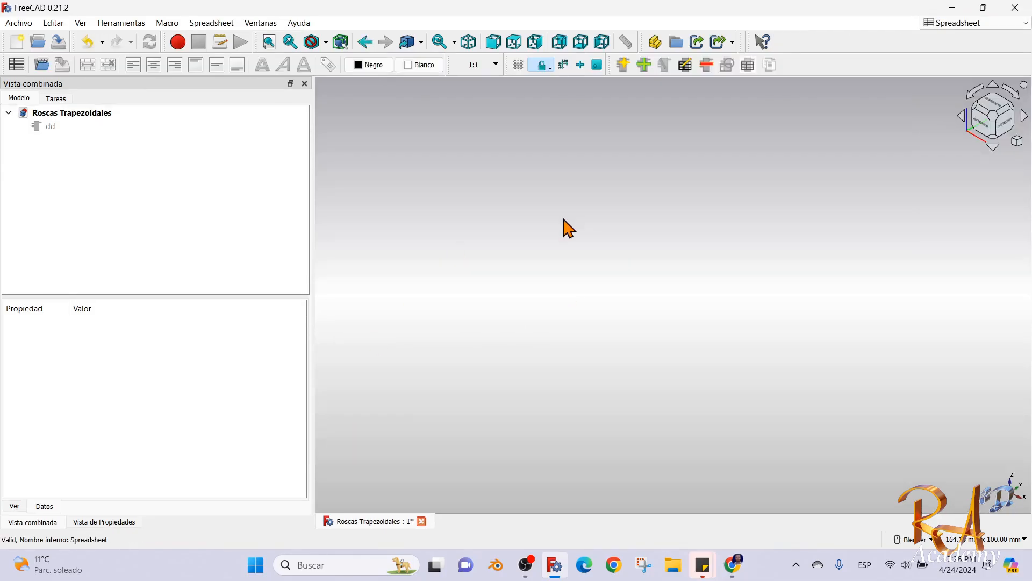
left_click(17, 64)
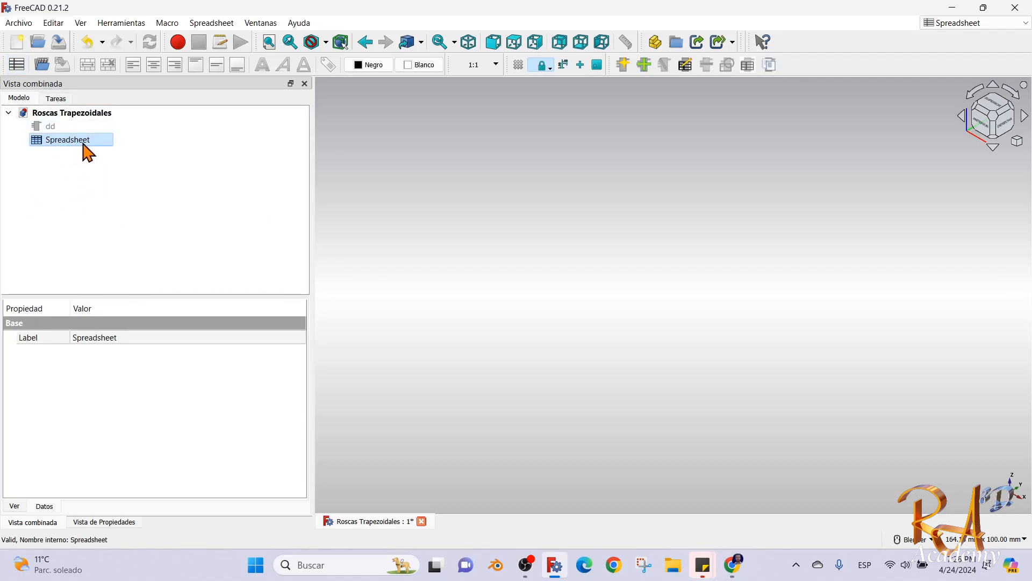
left_click(452, 222)
double_click(63, 142)
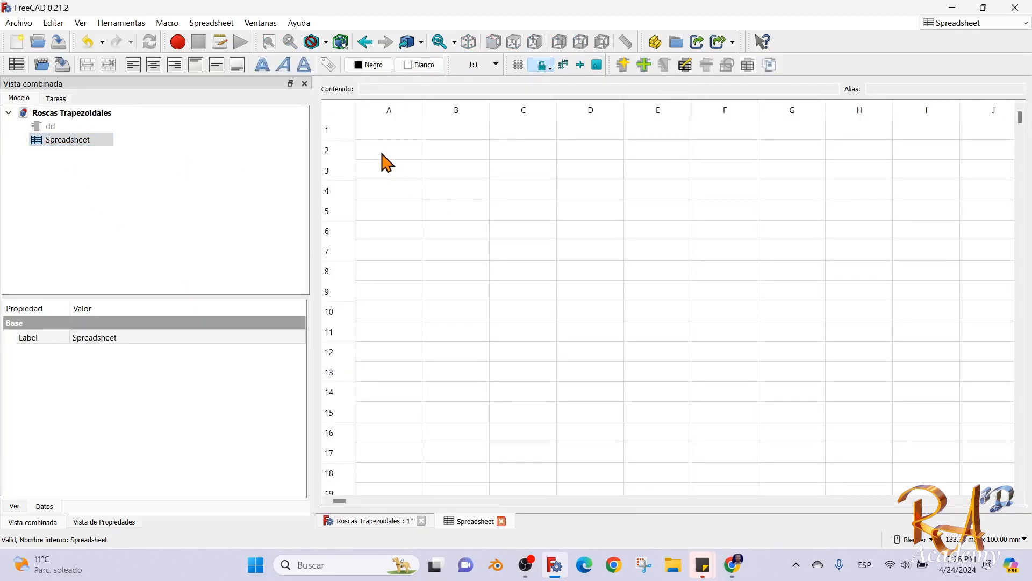
Enter the column headers "Variable" in A1 and "Magnitud" in B1.
left_click(402, 156)
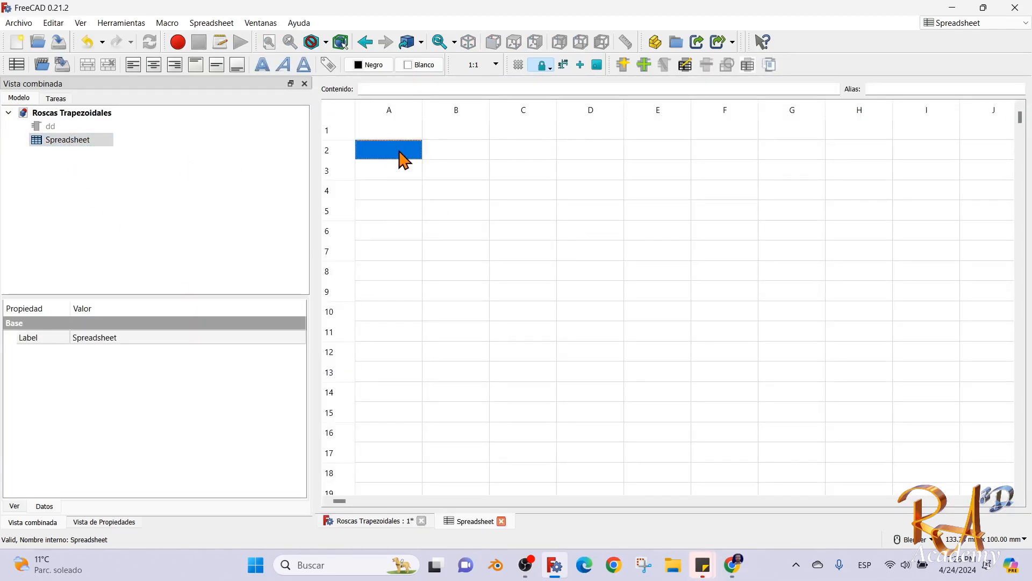
left_click(414, 132)
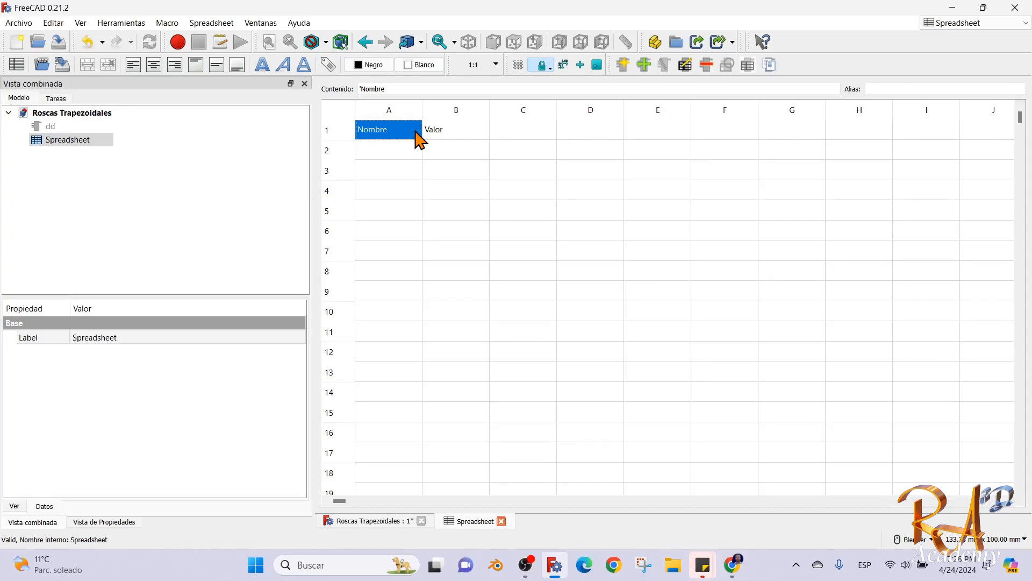
type("Variable")
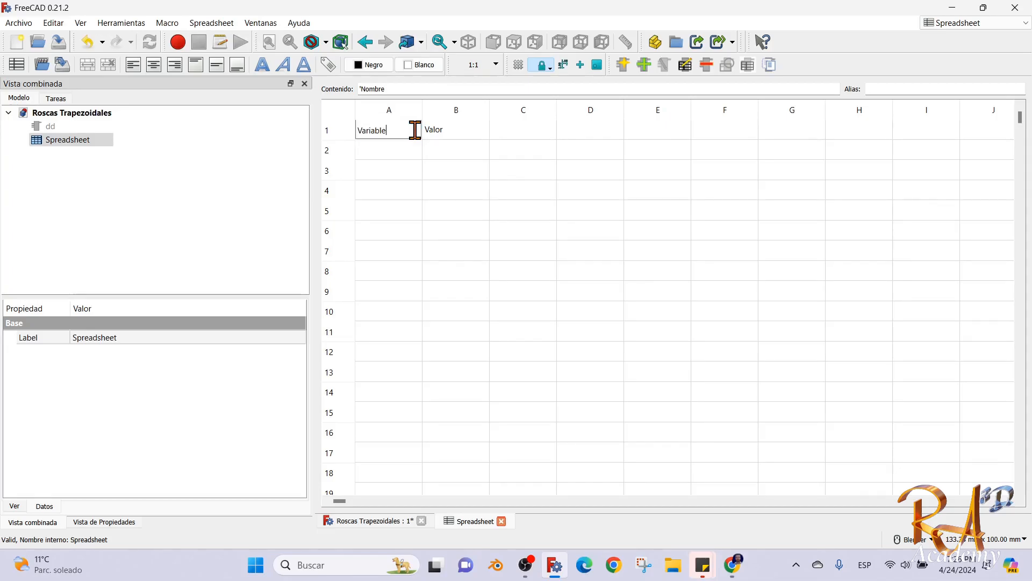
key("Tab")
left_click(461, 156)
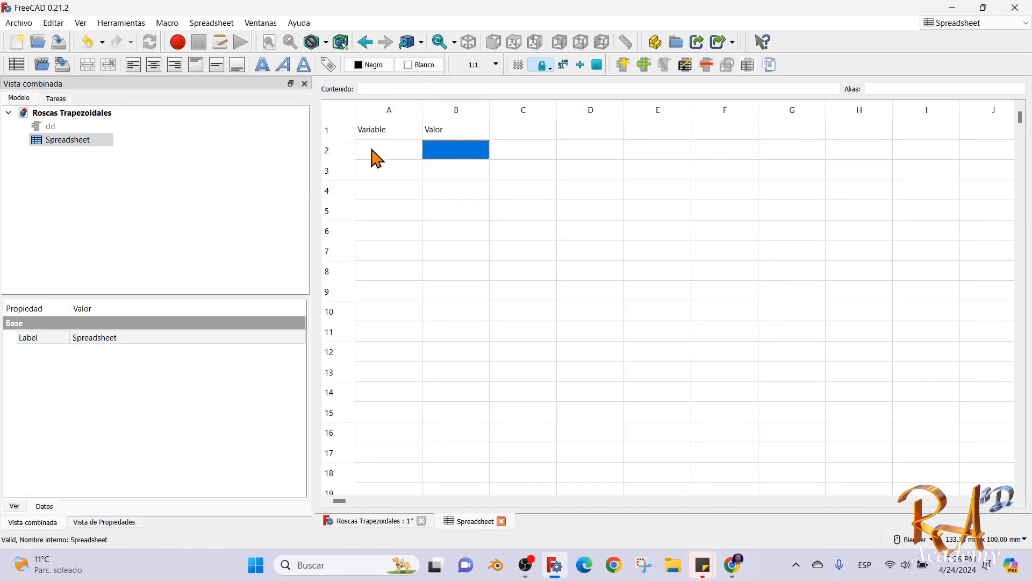
left_click(397, 160)
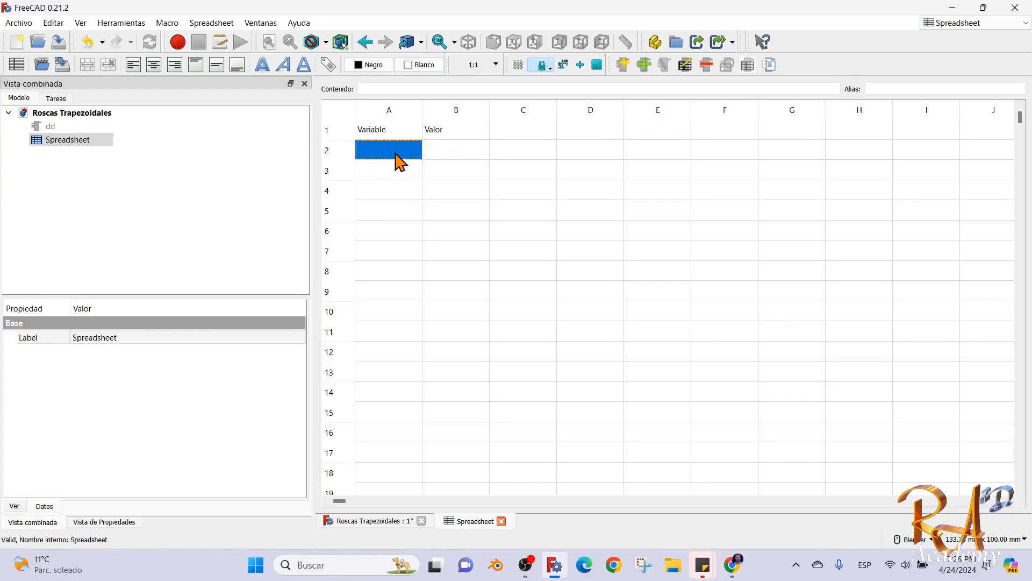
left_click(442, 132)
type("Mag")
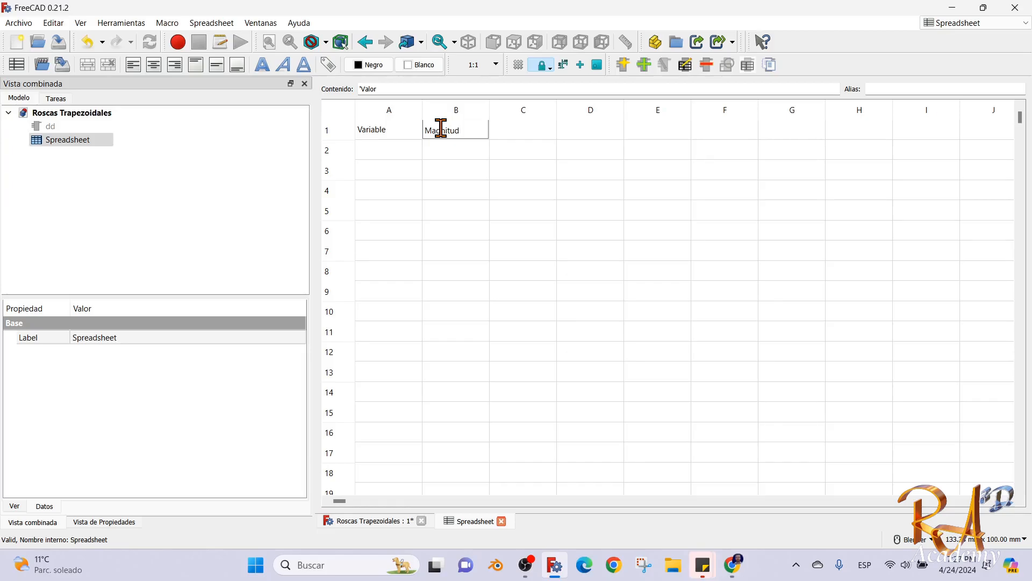
type("nitud")
key("Return")
Enter the variable "Paso" in A2 with the value 2 in B2.
left_click(397, 162)
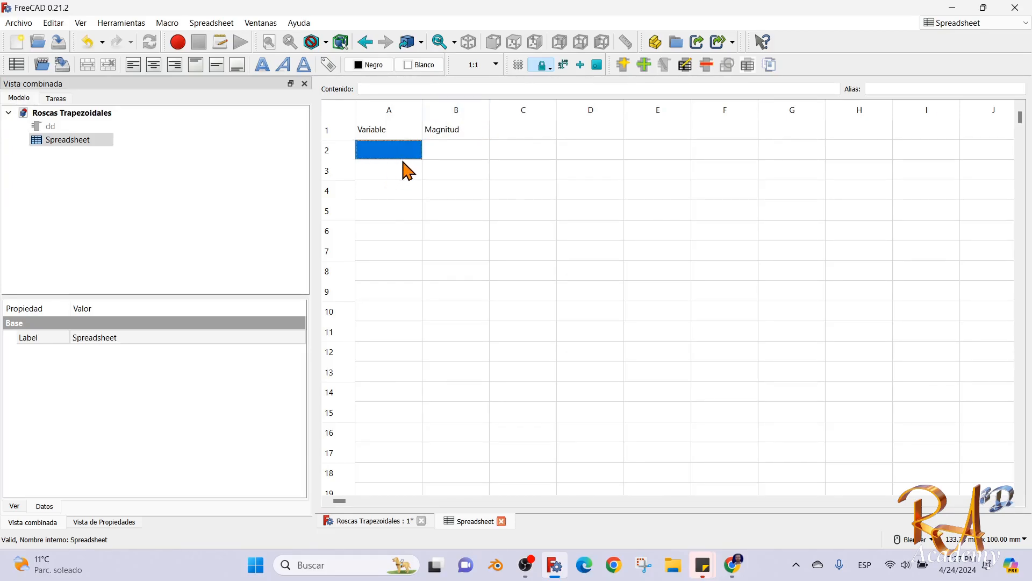
type("Paso")
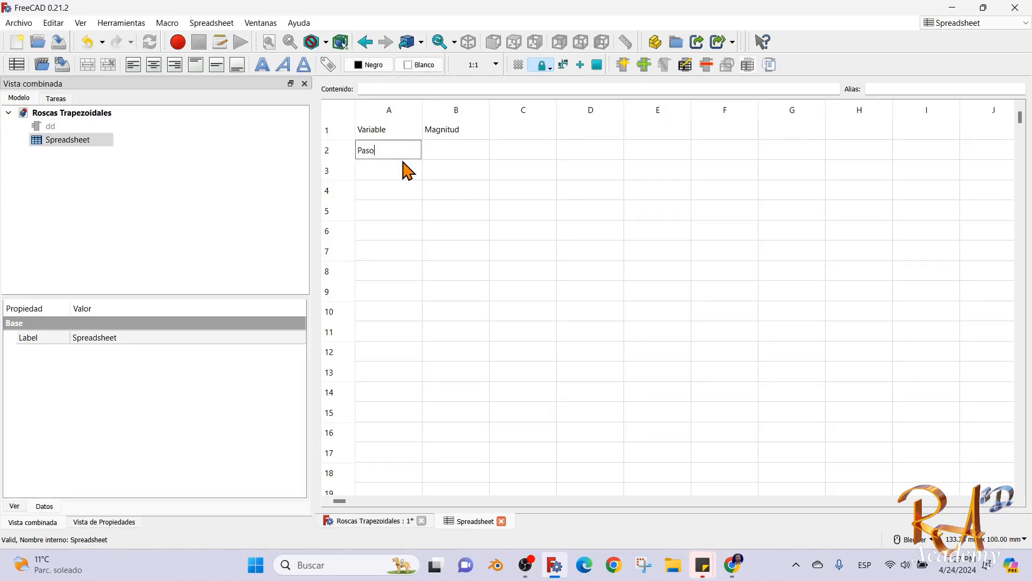
key("Tab")
key("Return")
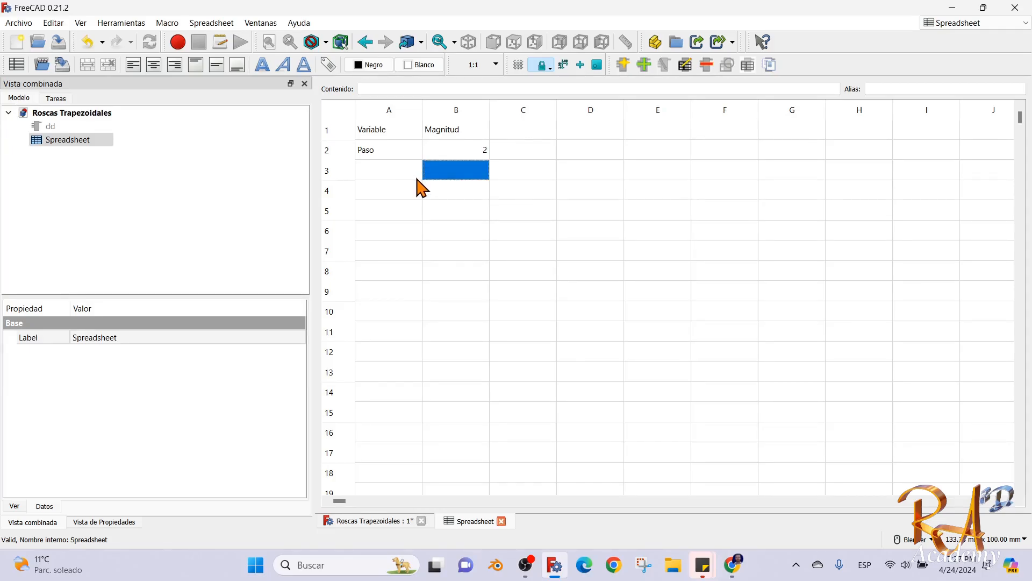
Enter the variable "Diametro Exterior" in A3 with the value 8 in B3.
left_click(382, 174)
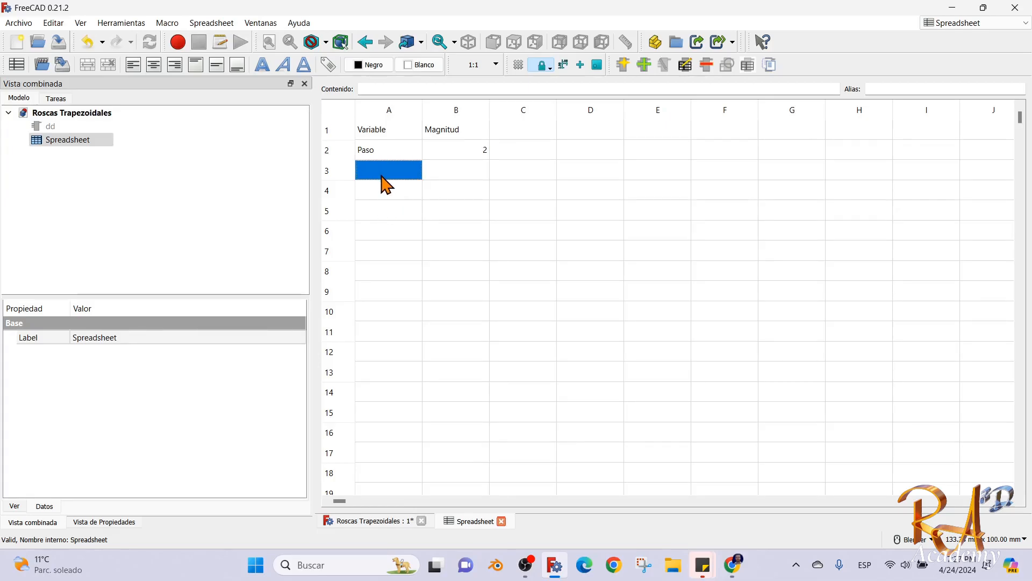
type("Dia")
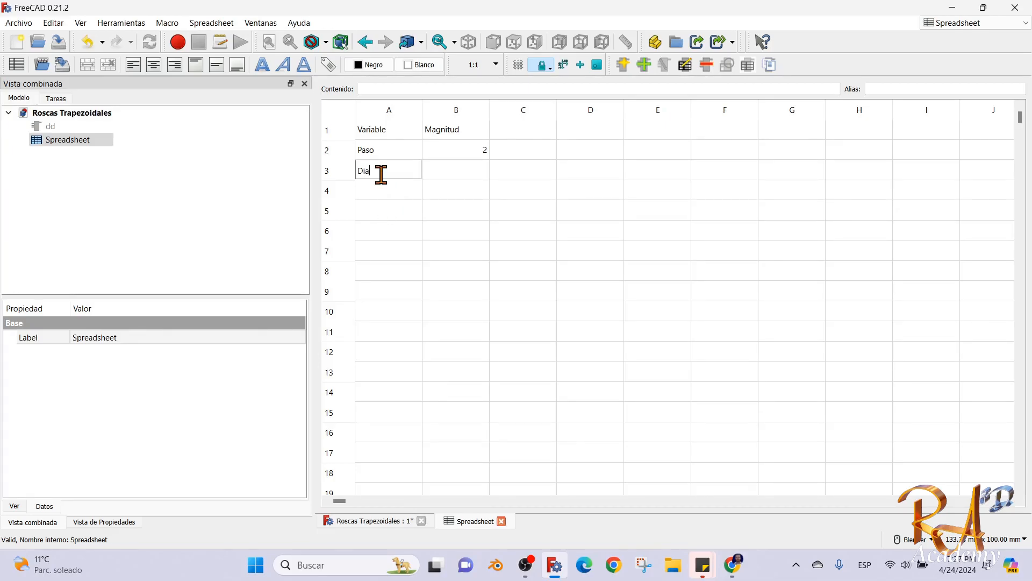
type("metro Exterior")
key("Tab")
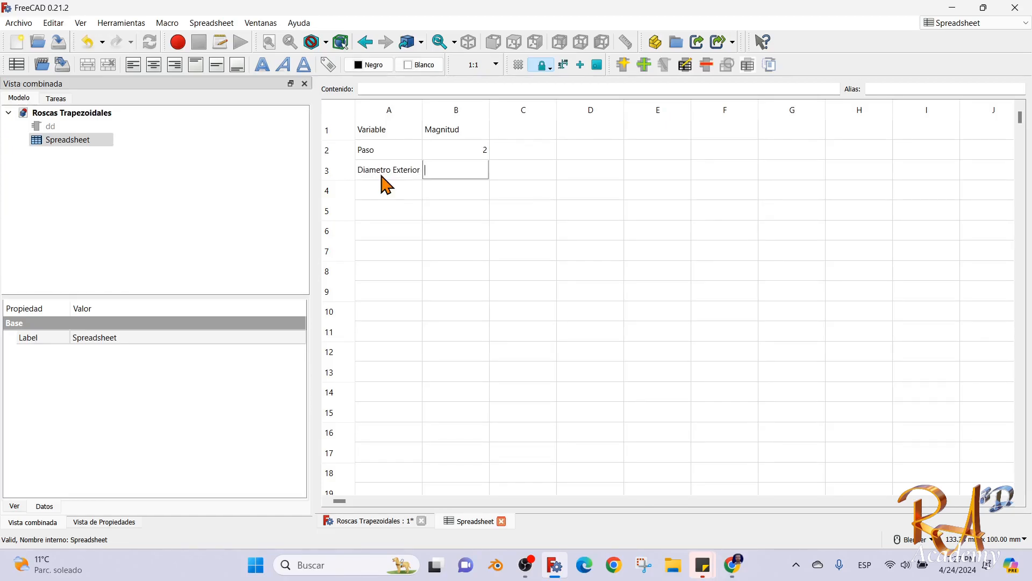
key("Return")
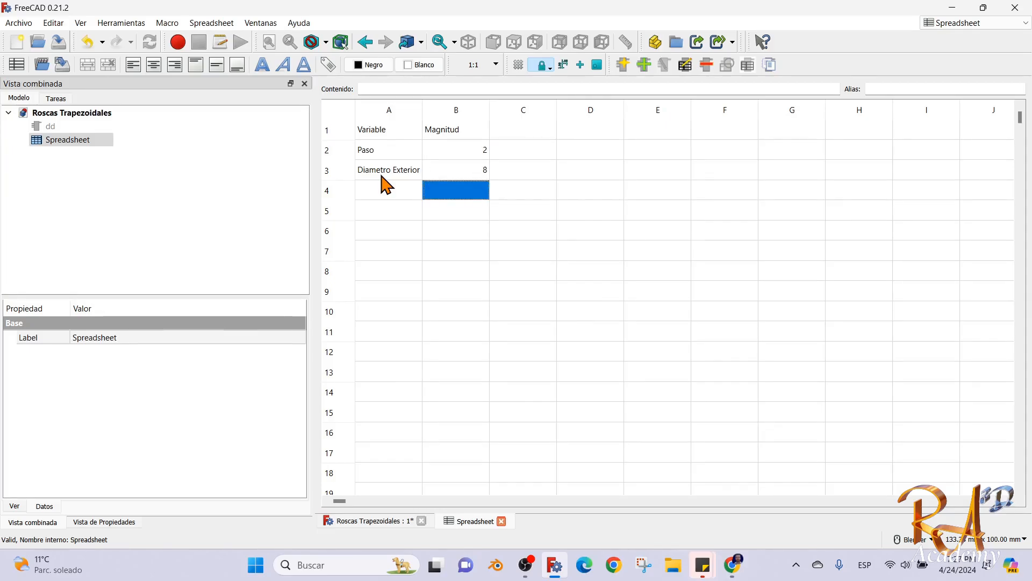
Enter the variable "Numero de entradas" in A4 and widen column A so the full name fits.
key("Left")
type("N")
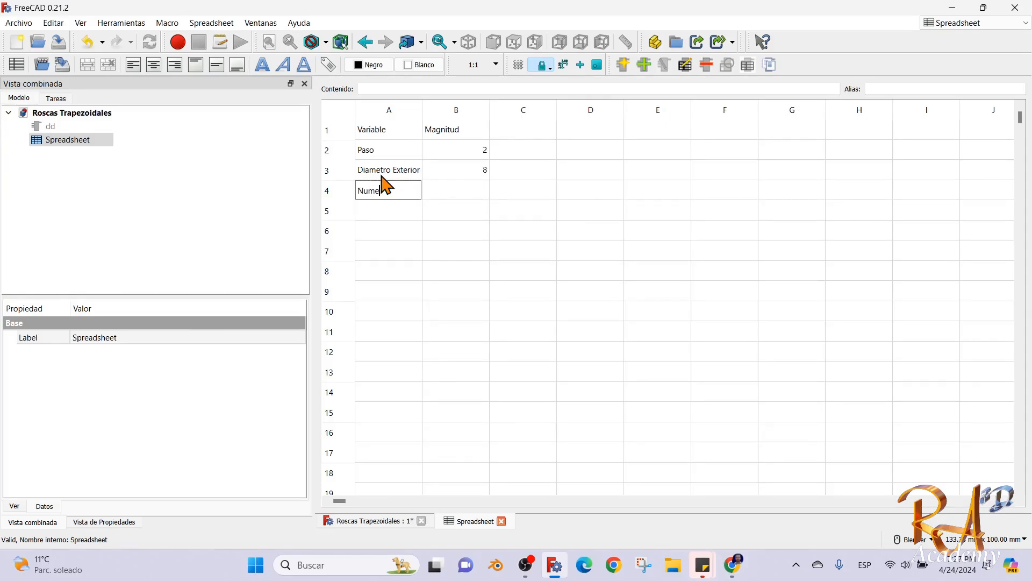
type("umero de entradas")
key("Tab")
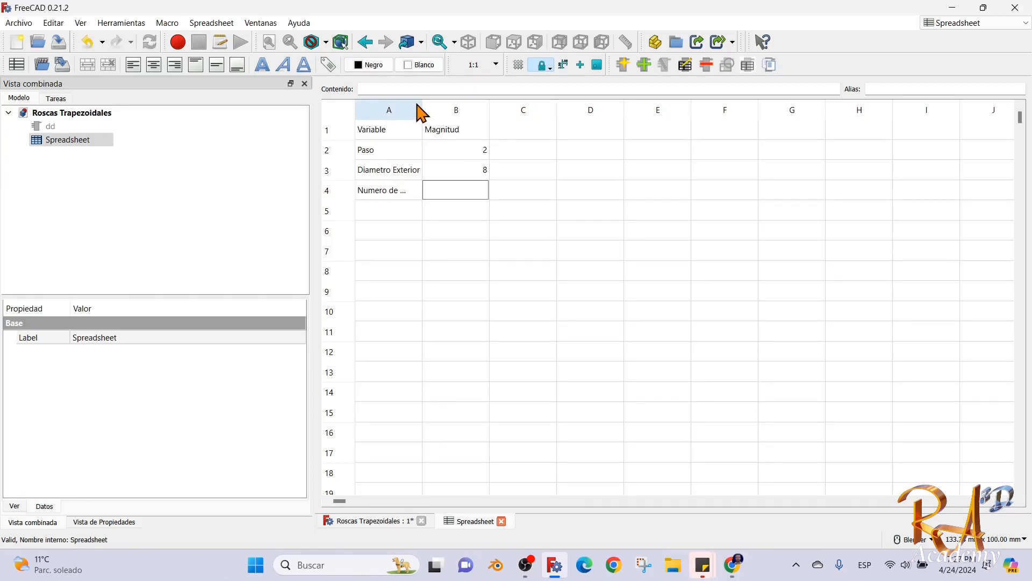
left_click_drag(423, 106, 462, 108)
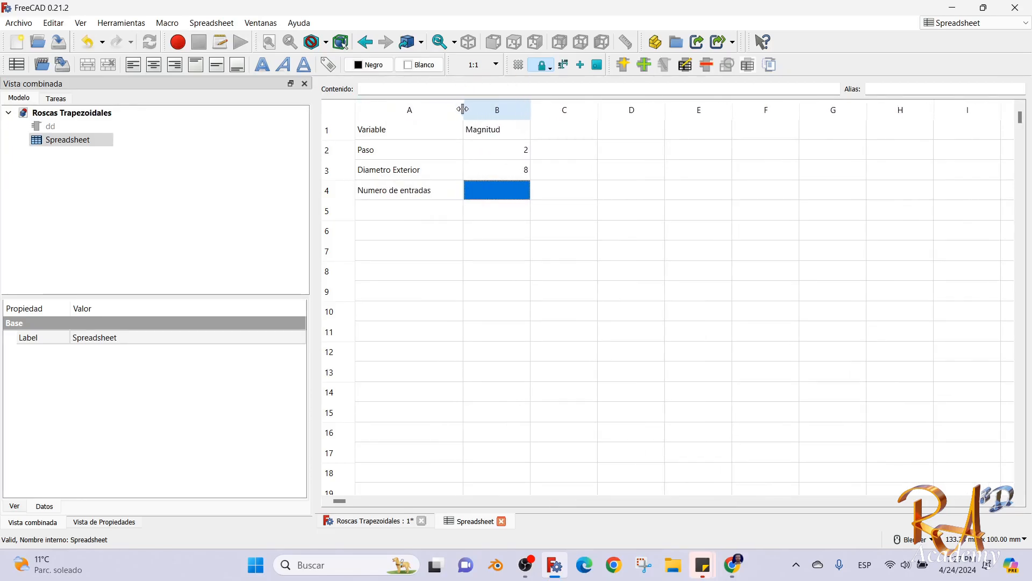
left_click(505, 212)
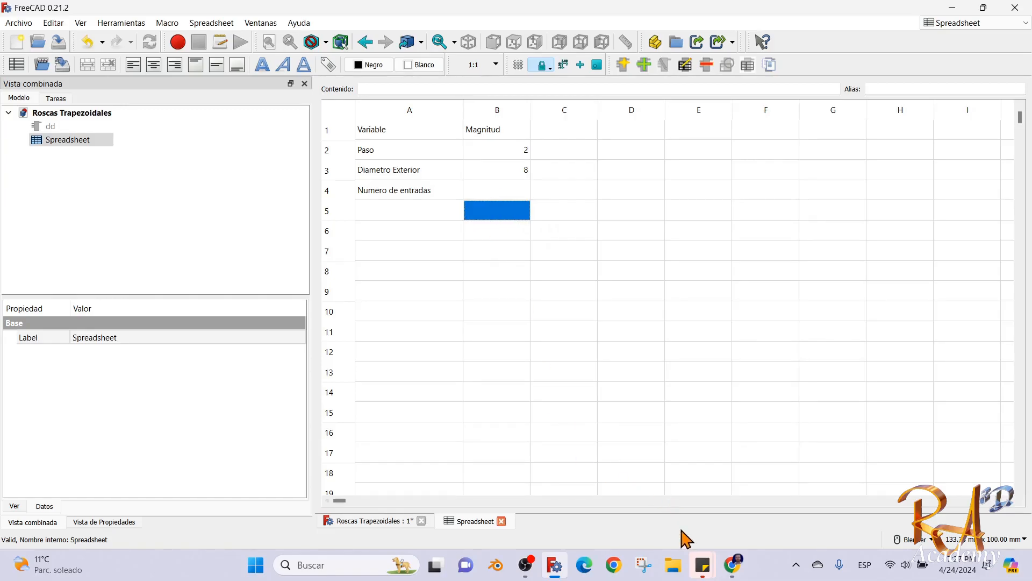
Switch to the browser to check the requested TR8x2 thread specification in the YouTube Studio comments, then return to FreeCAD.
left_click(734, 573)
left_click(237, 14)
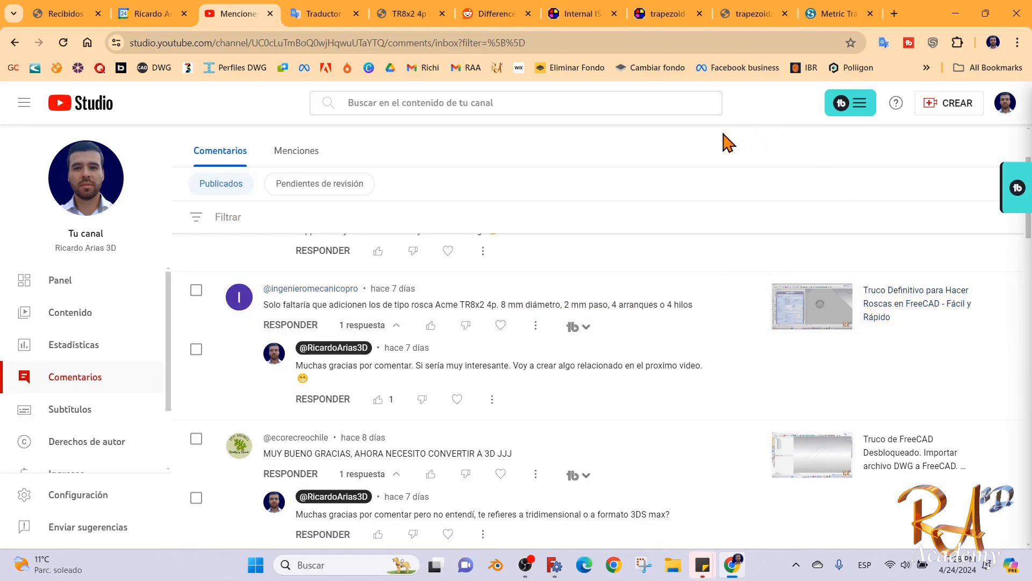
left_click(555, 564)
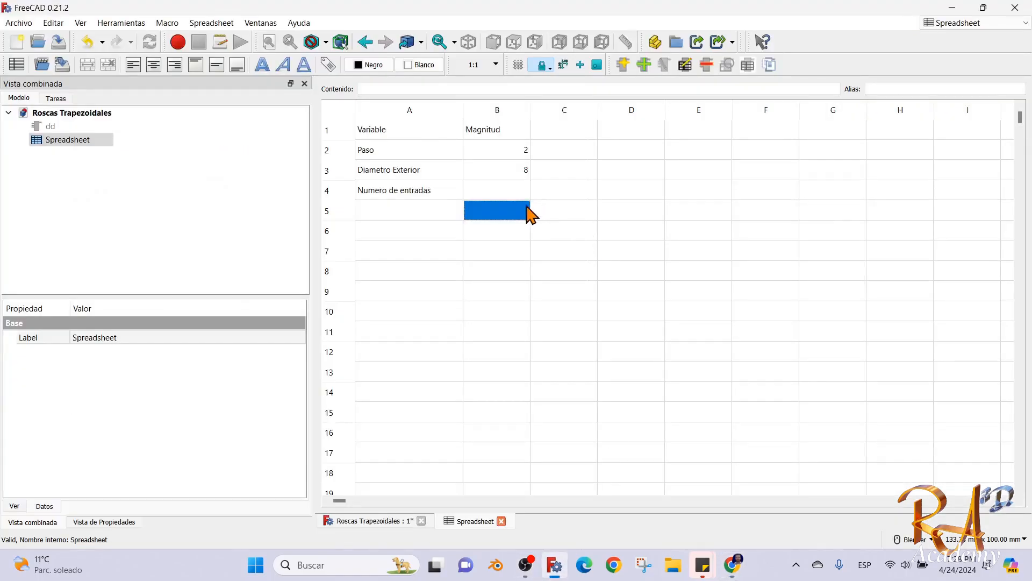
Enter the value 4 in B4 for the number of thread starts.
left_click(500, 193)
type("4")
key("Return")
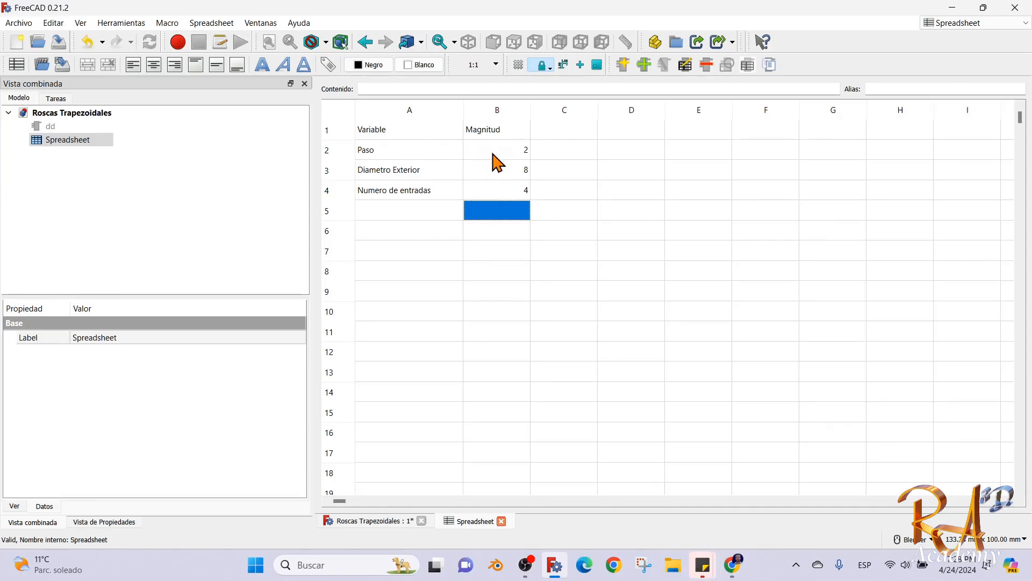
Assign the alias "Paso" to the pitch value in cell B2.
left_click(518, 153)
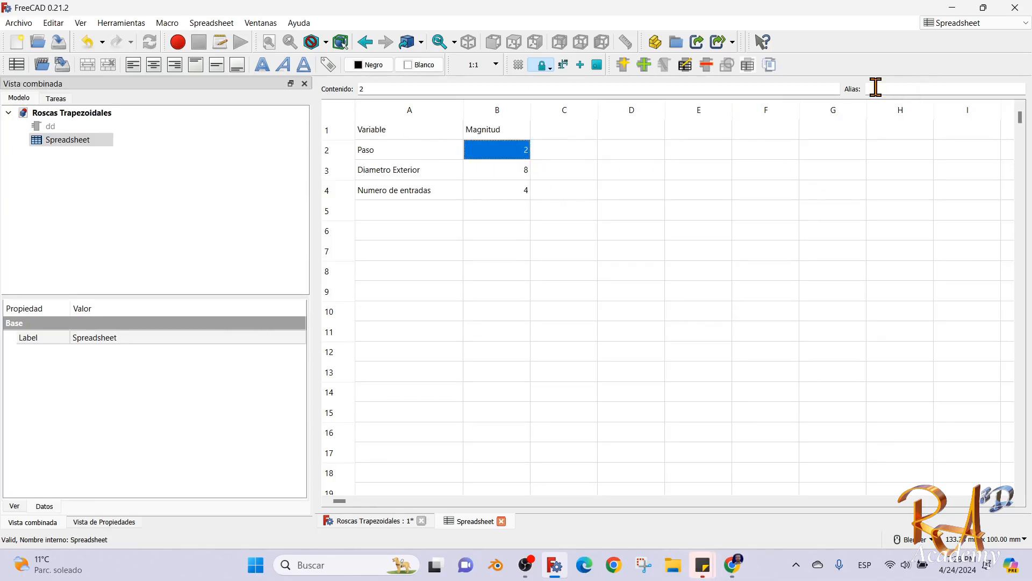
left_click(882, 88)
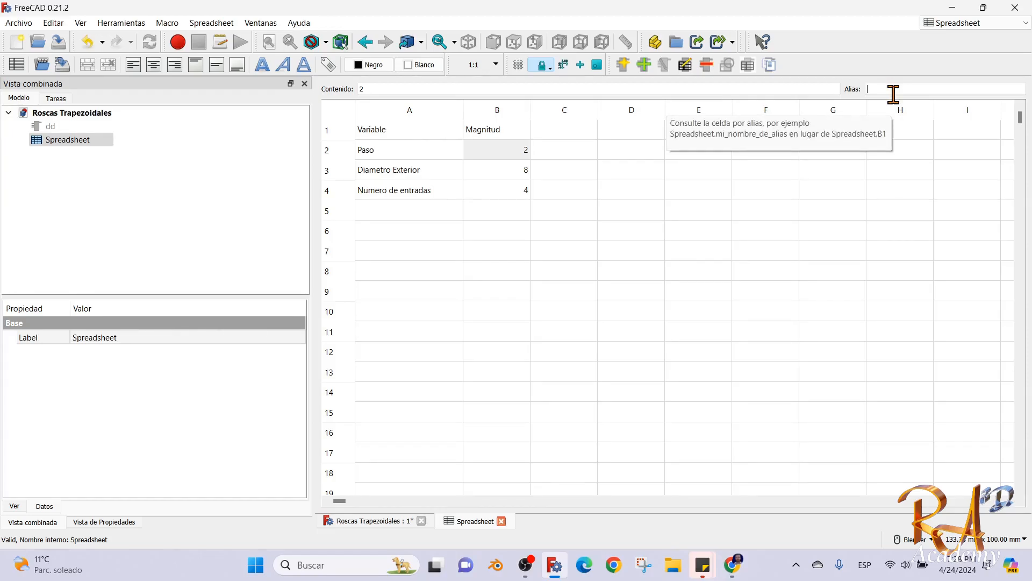
type("Paso")
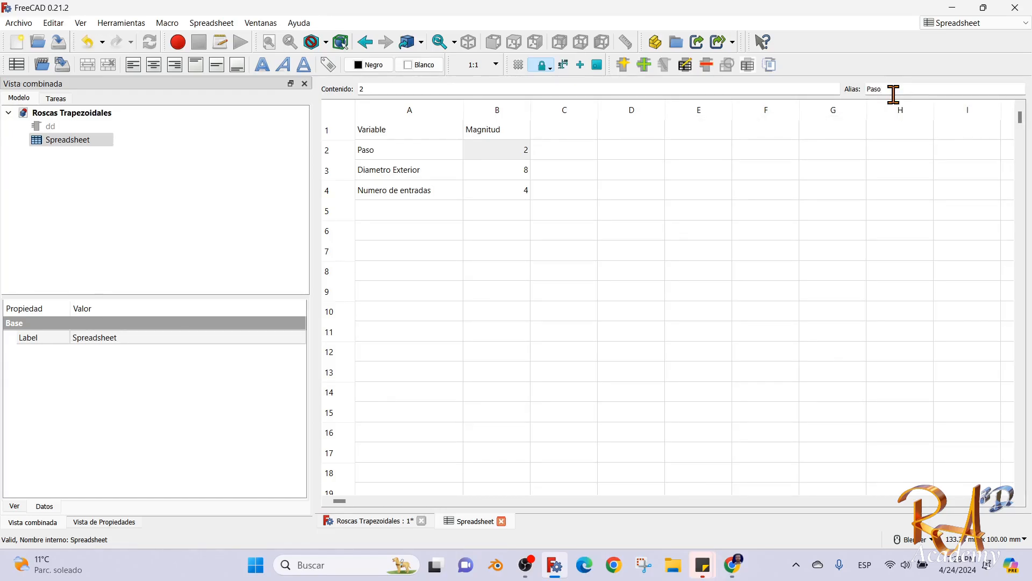
key("Return")
Assign the alias "DiamExt" to the outer diameter value in cell B3.
left_click(518, 178)
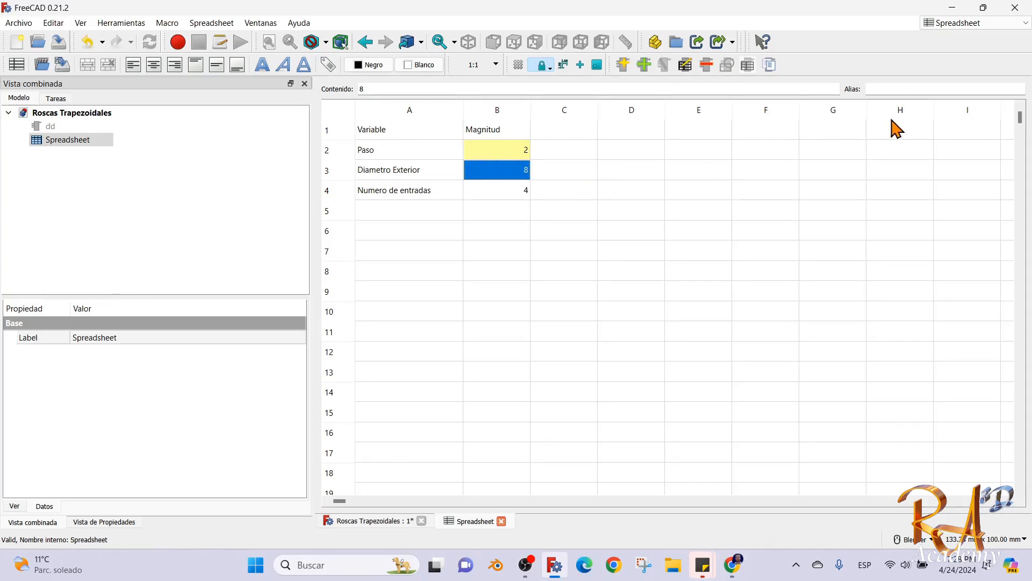
left_click(897, 89)
type("D")
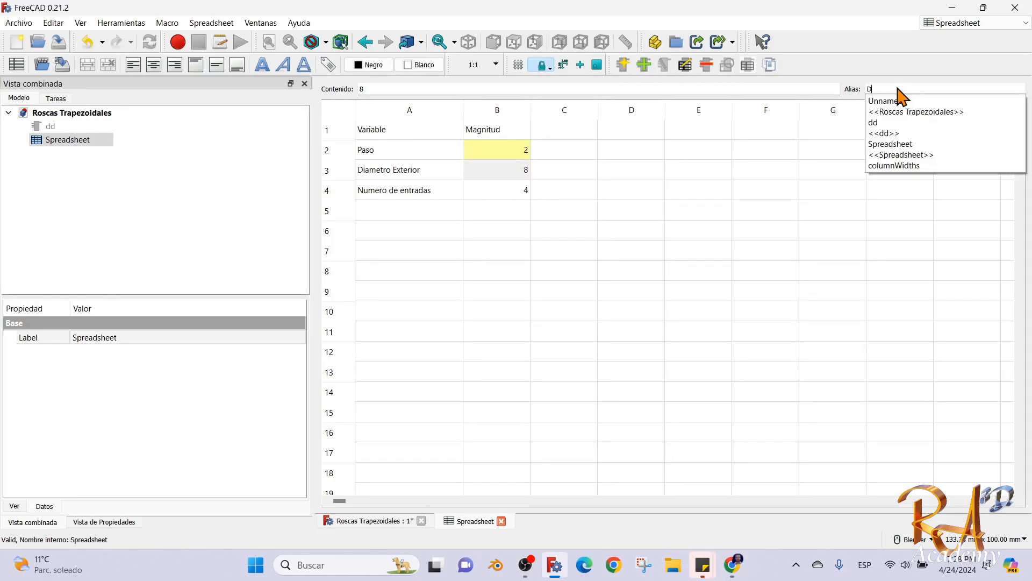
type("iamExt")
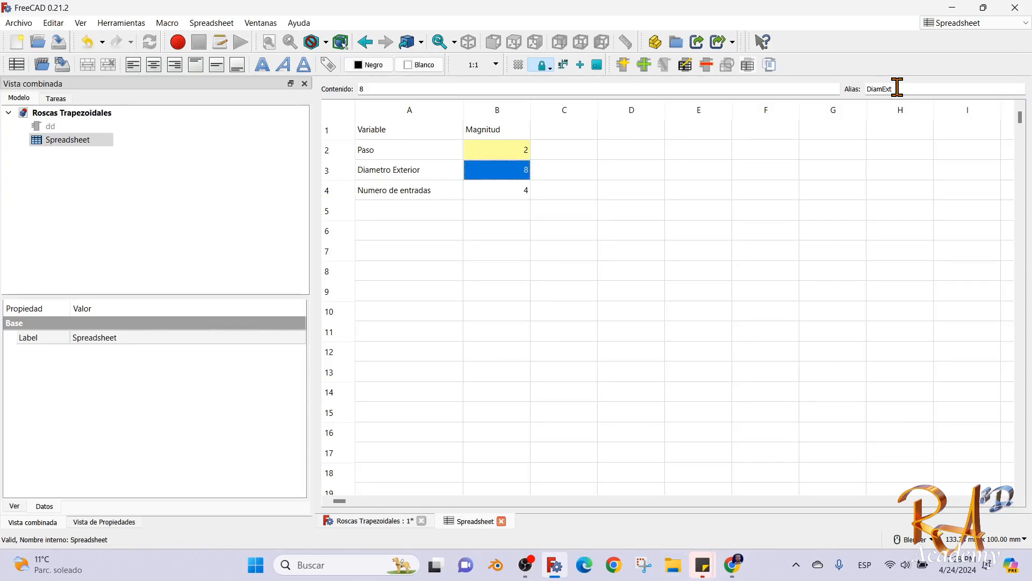
Assign the alias "Entradas" to the number-of-starts value in cell B4.
left_click(517, 193)
left_click(903, 89)
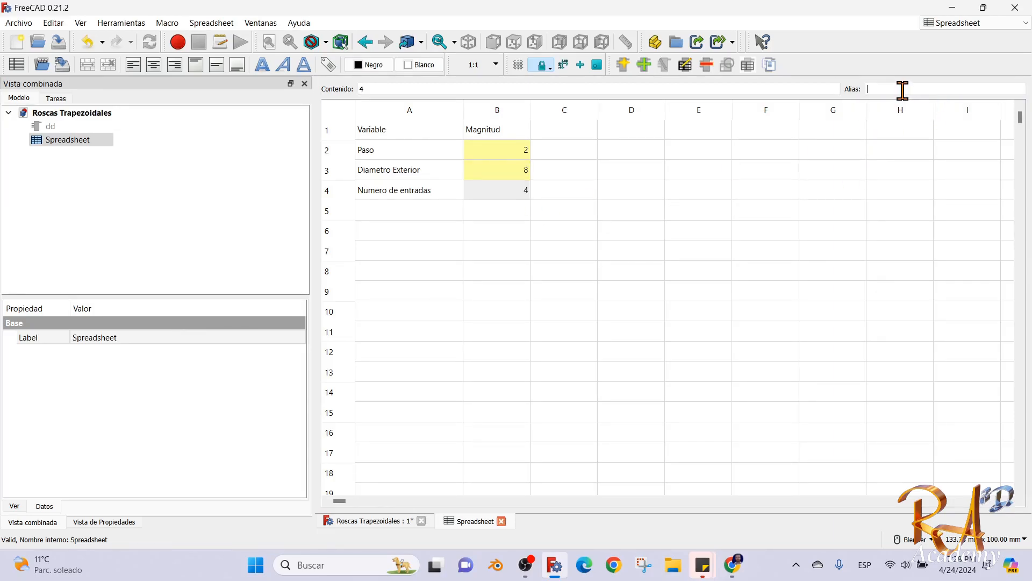
type("Nu")
type("mEntradas")
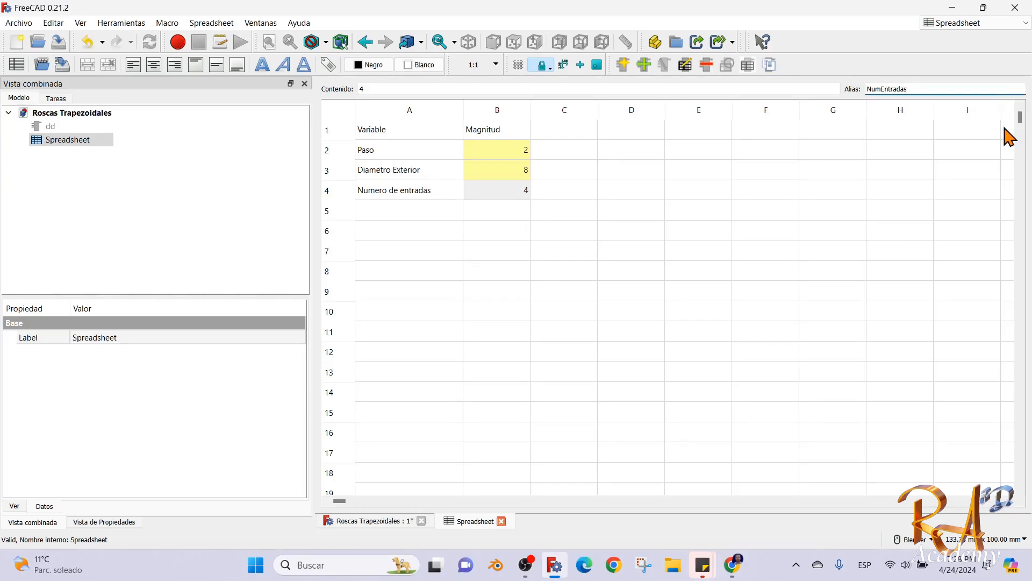
left_click(881, 88)
key("BackSpace")
key("Return")
left_click(574, 252)
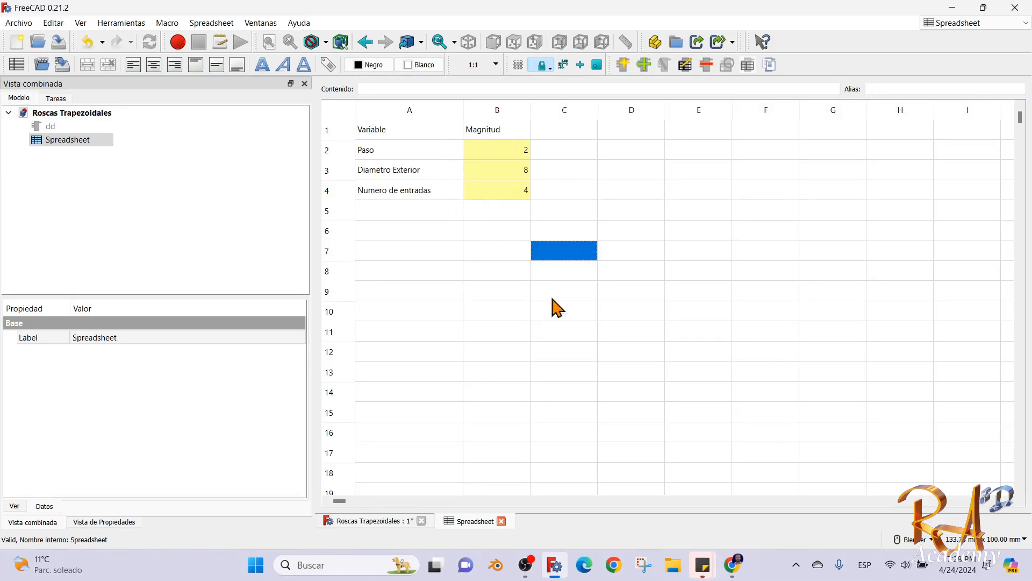
key("Left")
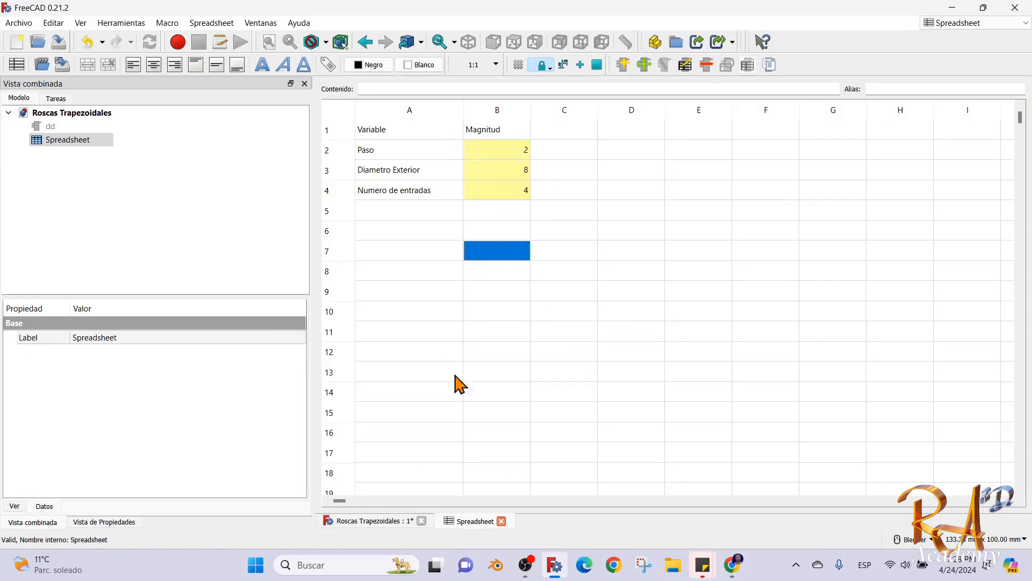
Return to the Roscas Trapezoidales model view and link the dd object's a_Paso property to the expression <<Spreadsheet>>.Paso.
left_click(387, 522)
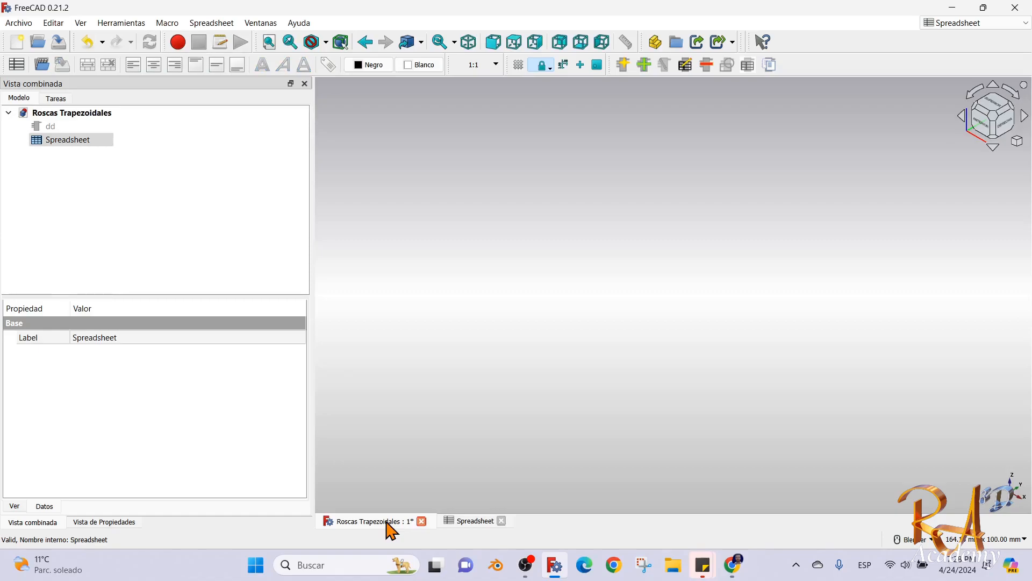
left_click(51, 126)
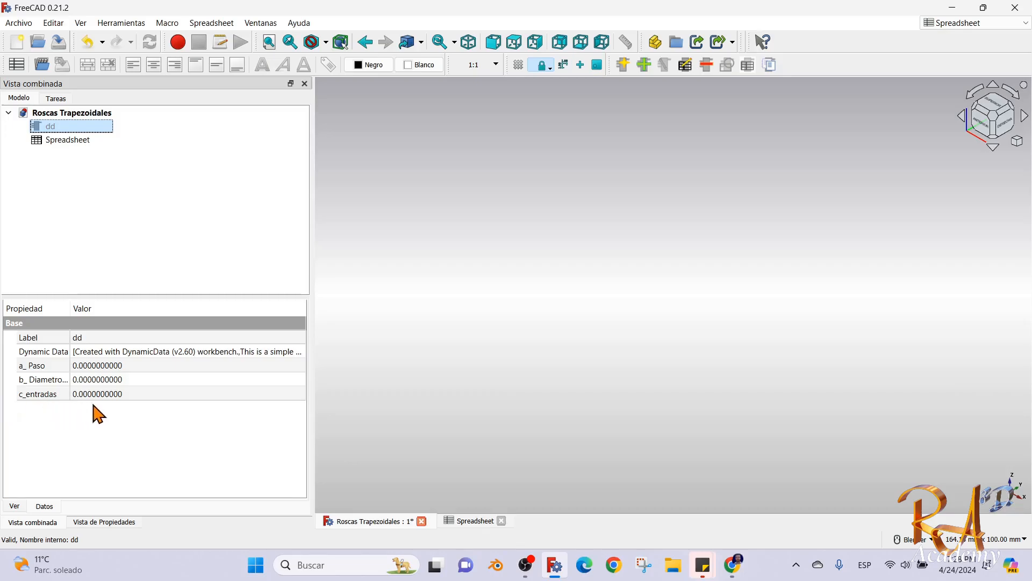
left_click(116, 366)
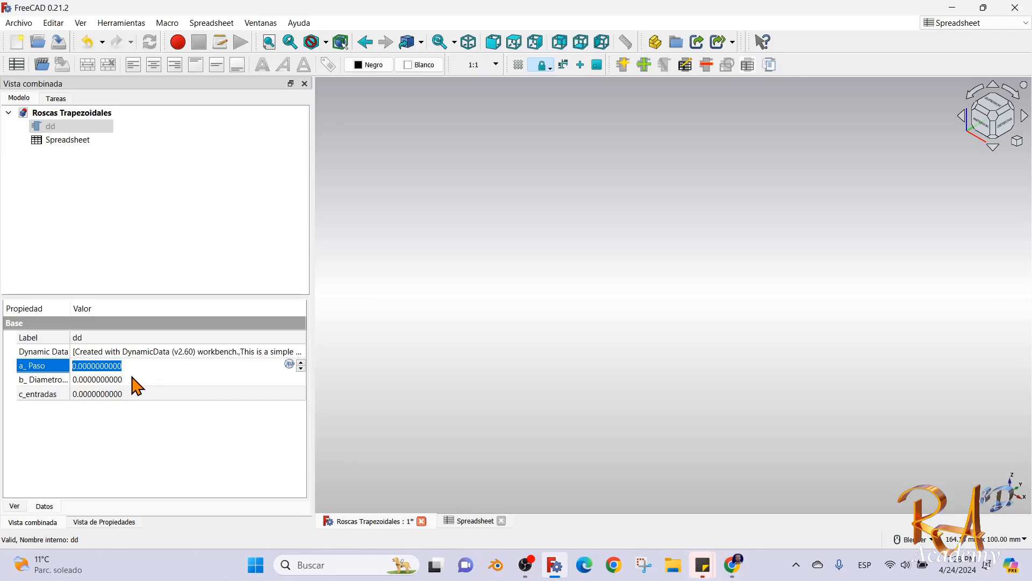
left_click(131, 414)
left_click(117, 366)
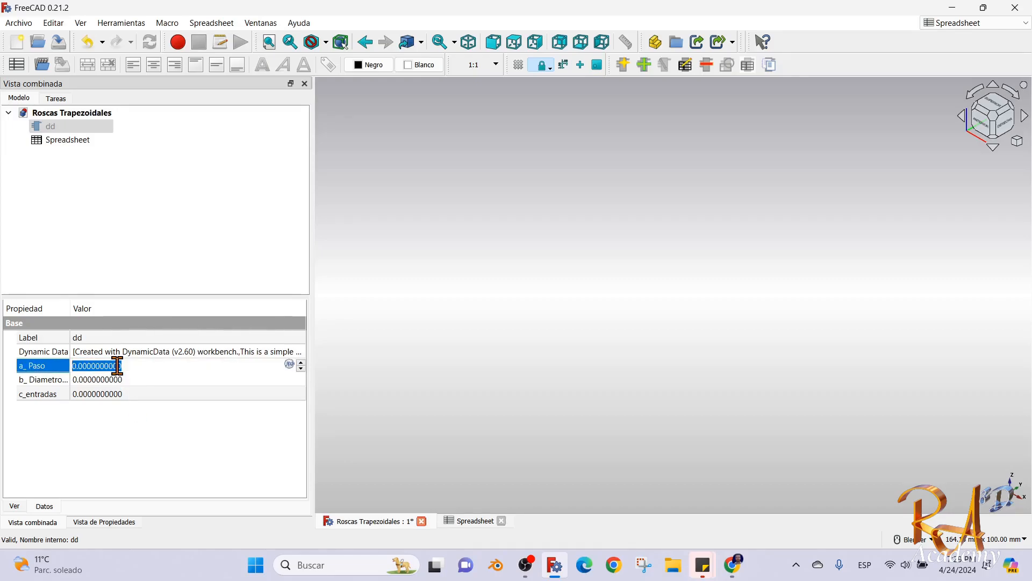
left_click(289, 365)
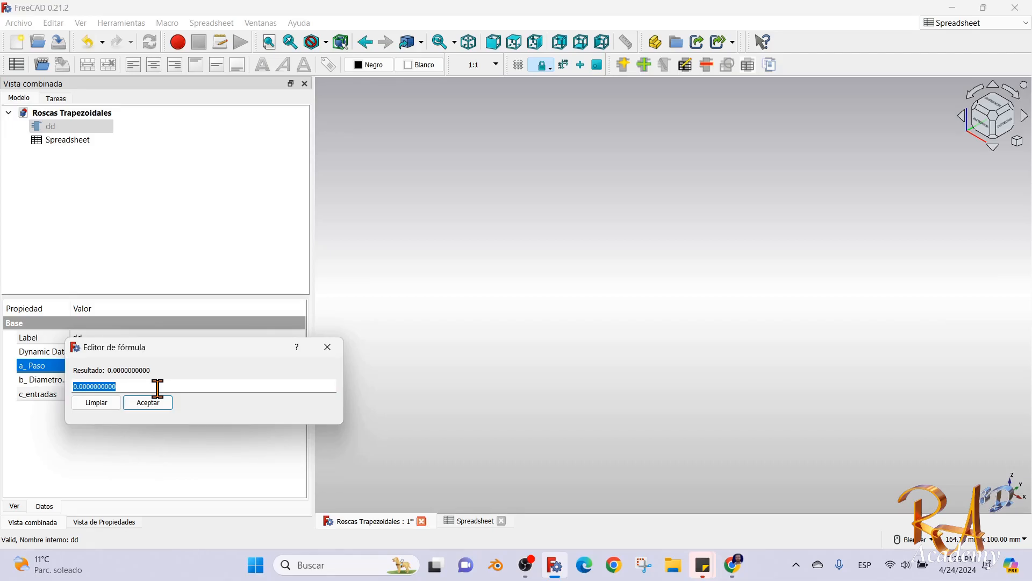
type("s")
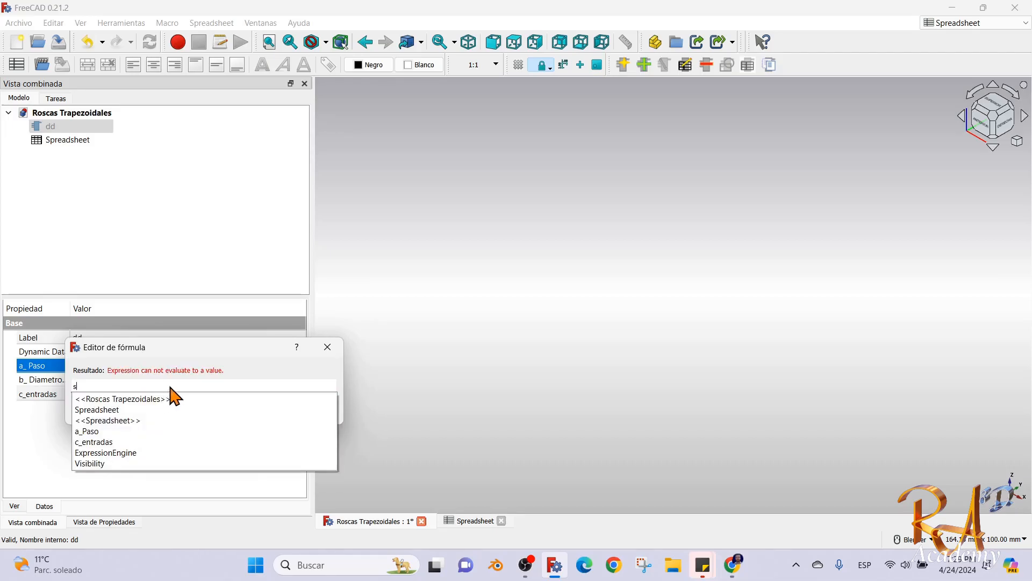
left_click(156, 420)
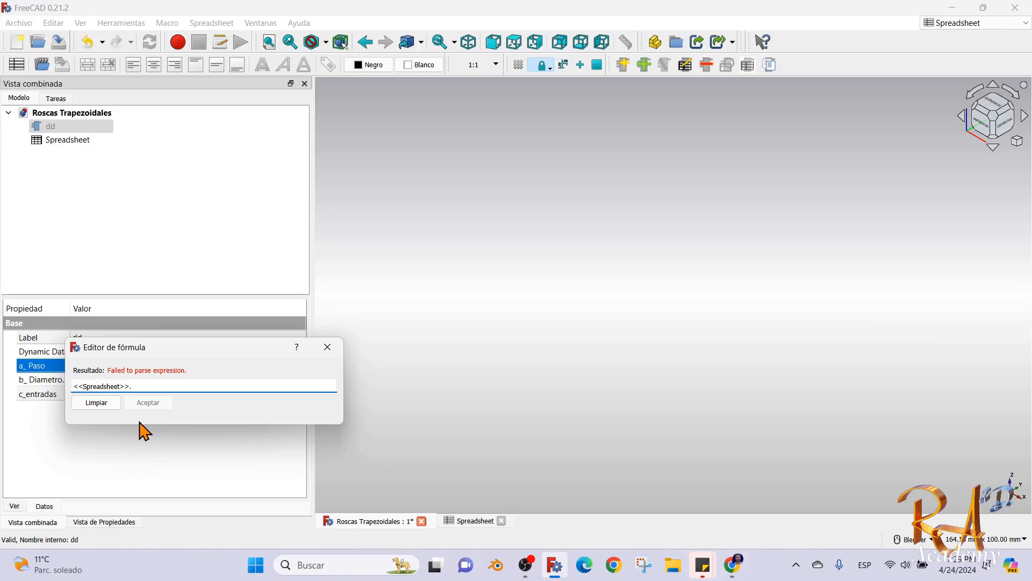
type("pas")
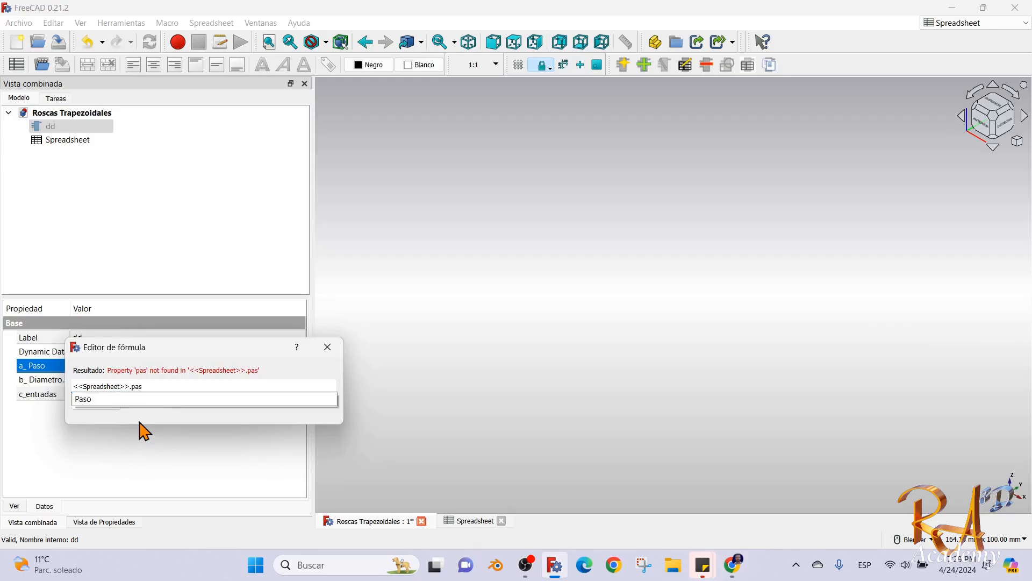
left_click(91, 400)
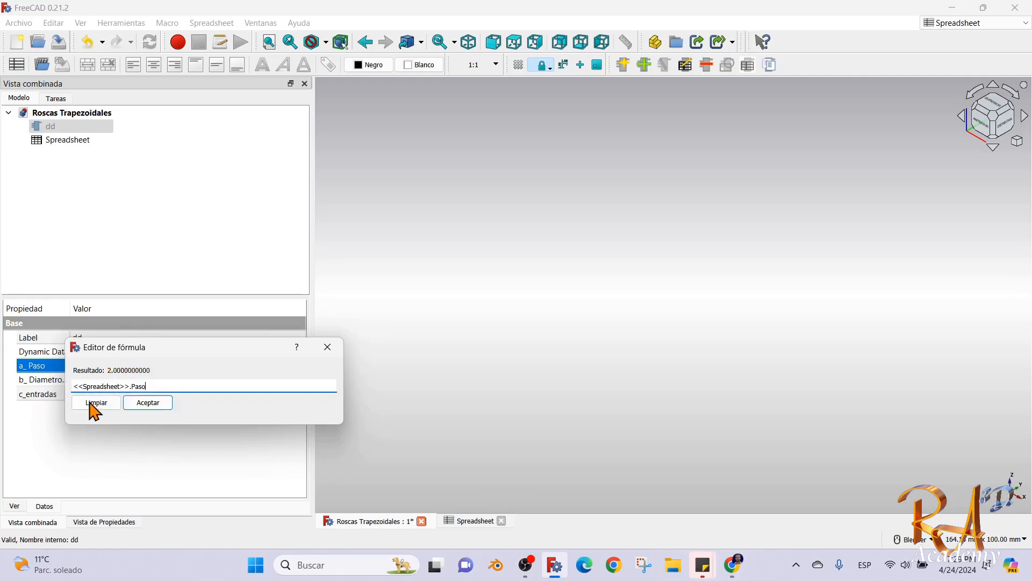
left_click(146, 403)
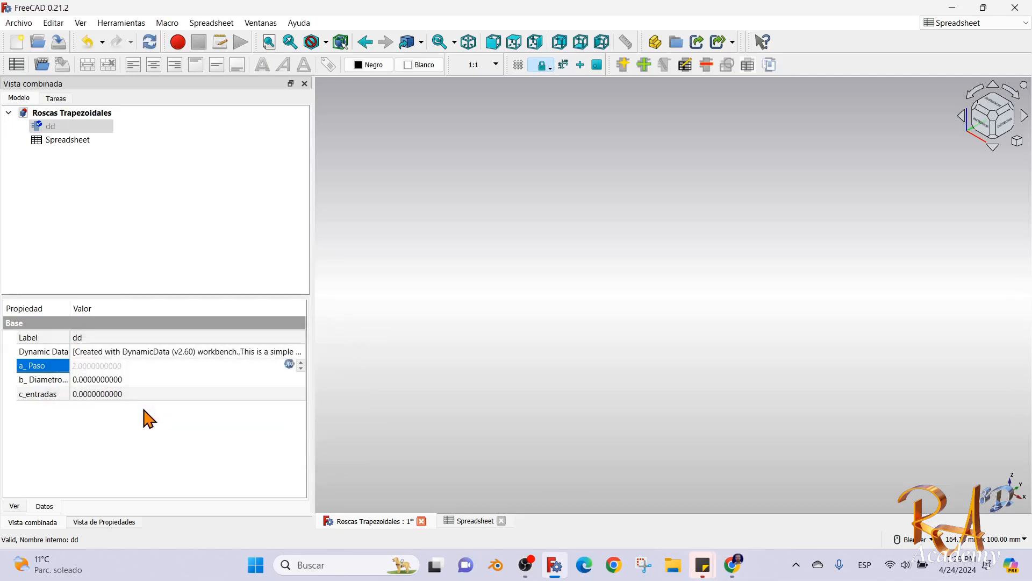
Link the dd object's b_Diametro property to the expression <<Spreadsheet>>.DiamExt.
left_click(92, 378)
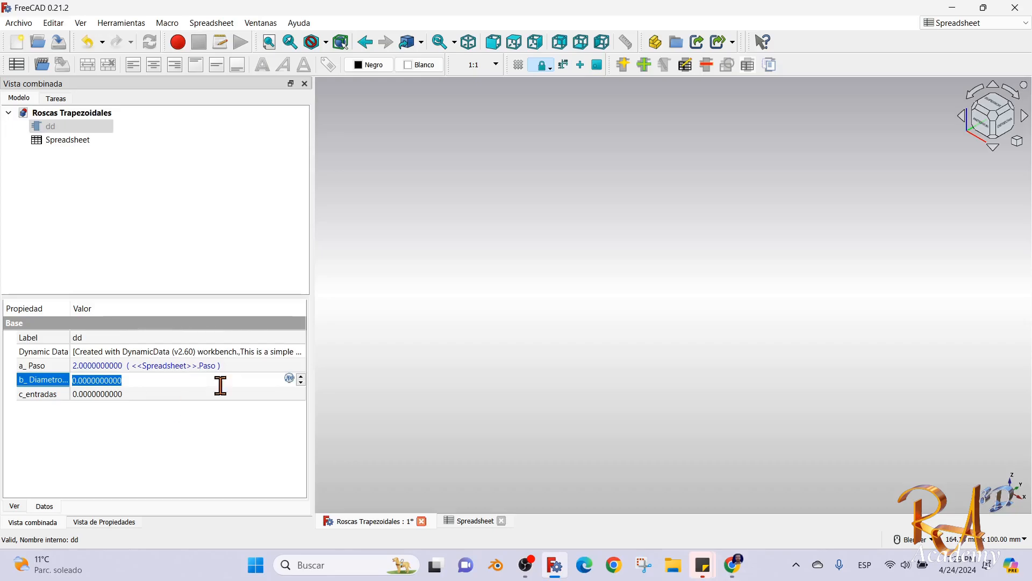
left_click(290, 378)
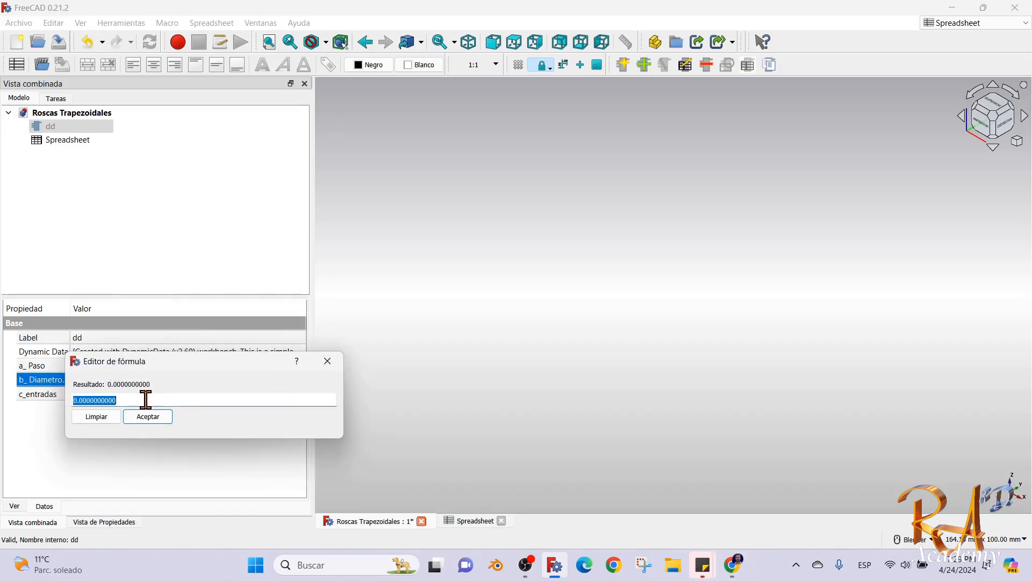
type("s")
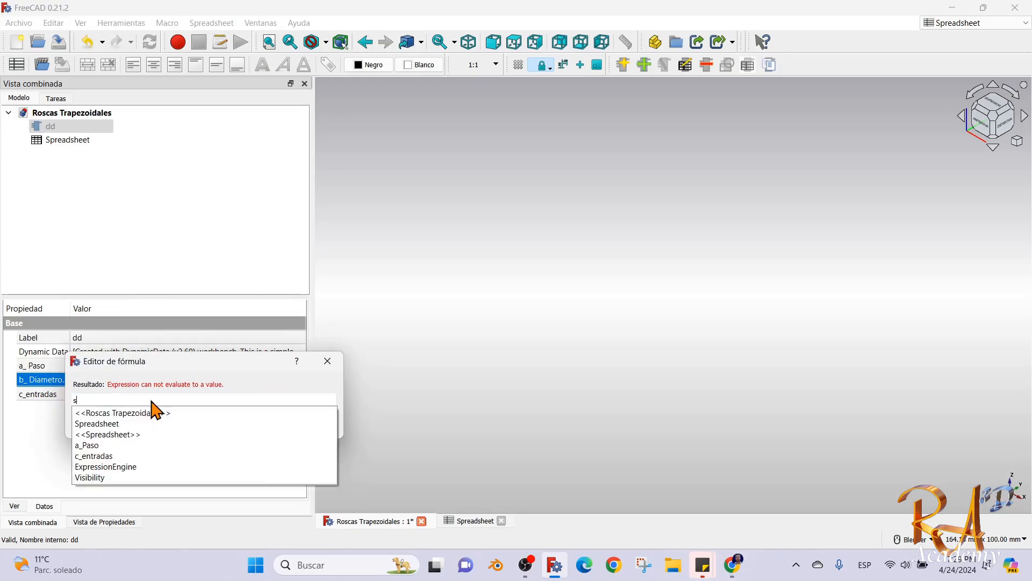
left_click(119, 435)
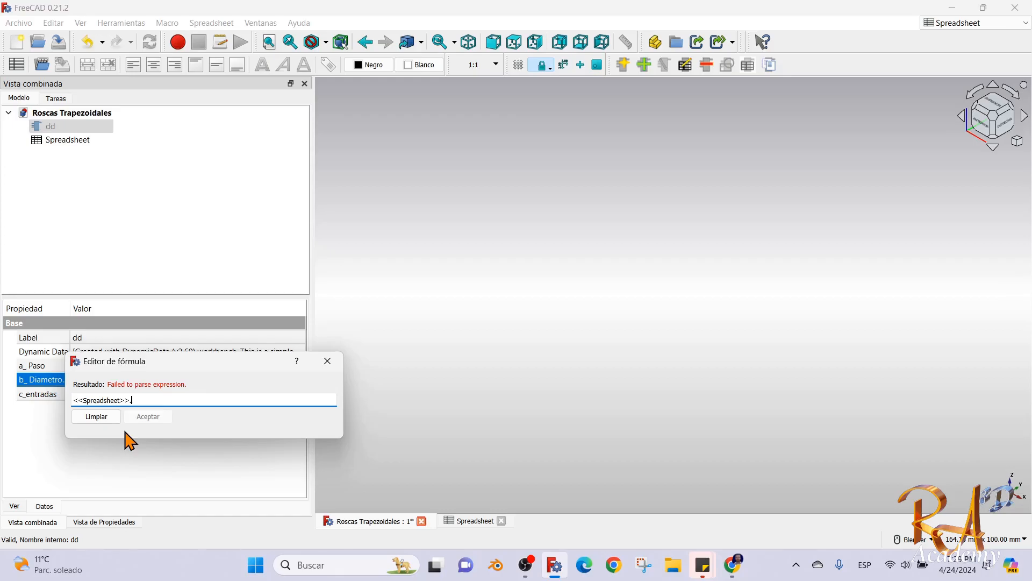
type("d")
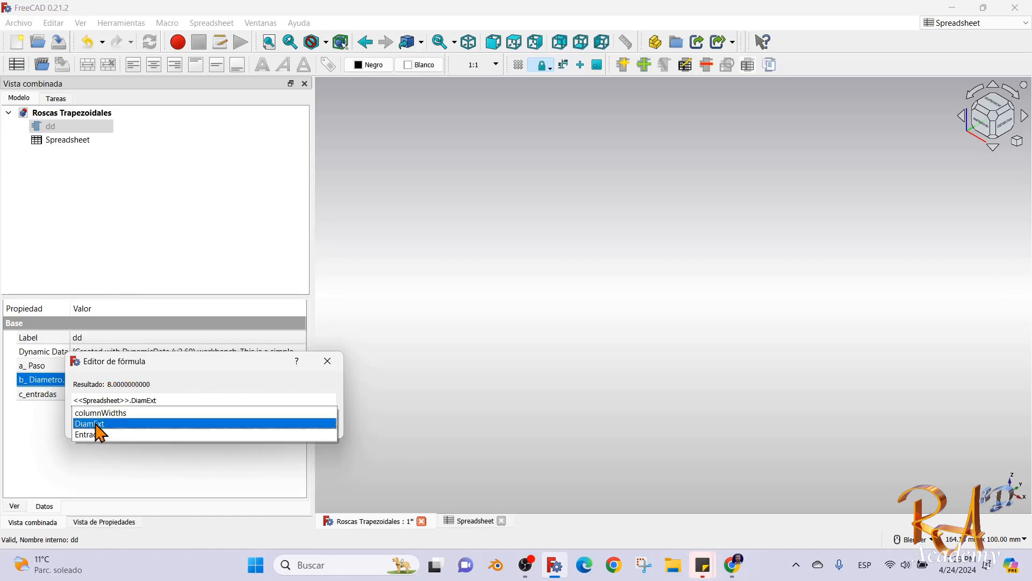
left_click(99, 423)
left_click(148, 419)
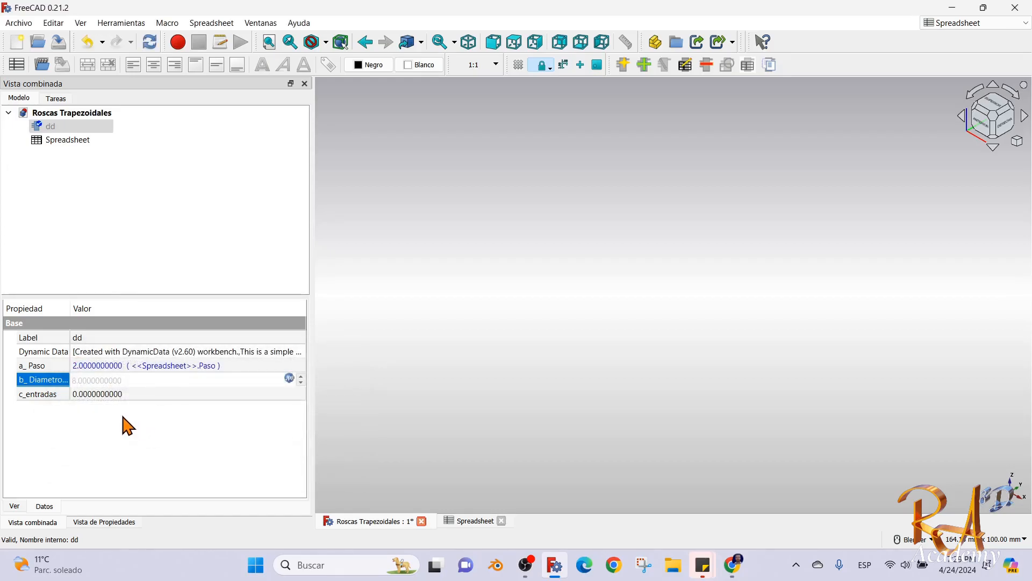
Link the dd object's c_entradas property to the expression <<Spreadsheet>>.Entradas and check the object's linked properties.
left_click(209, 396)
left_click(290, 392)
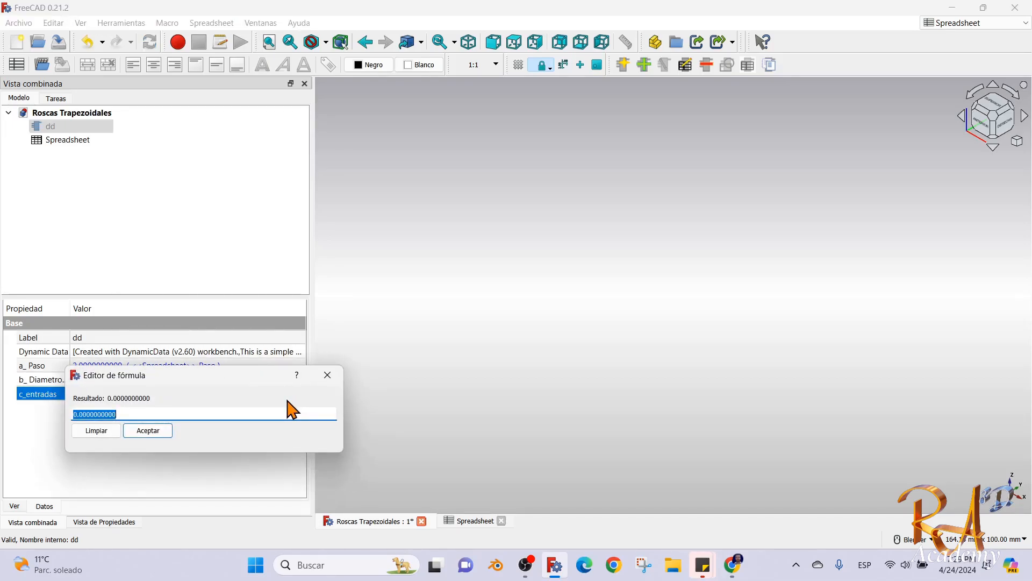
type("s")
left_click(117, 450)
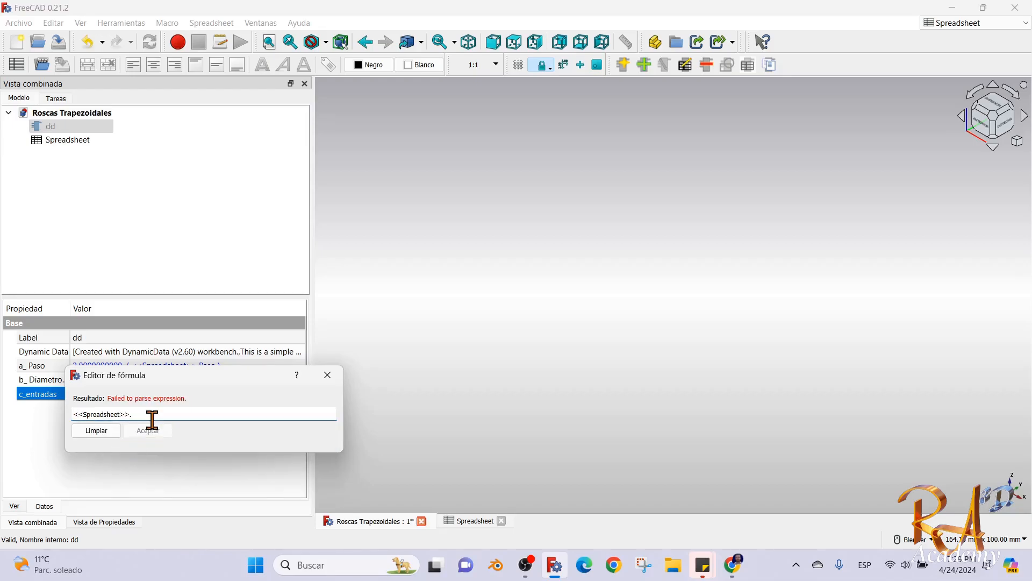
type("en")
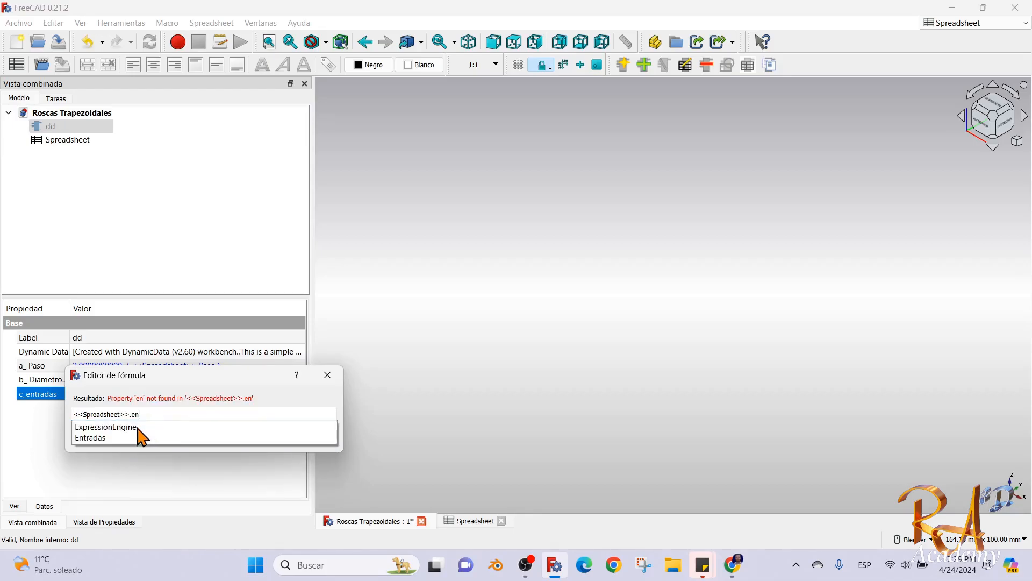
left_click(97, 439)
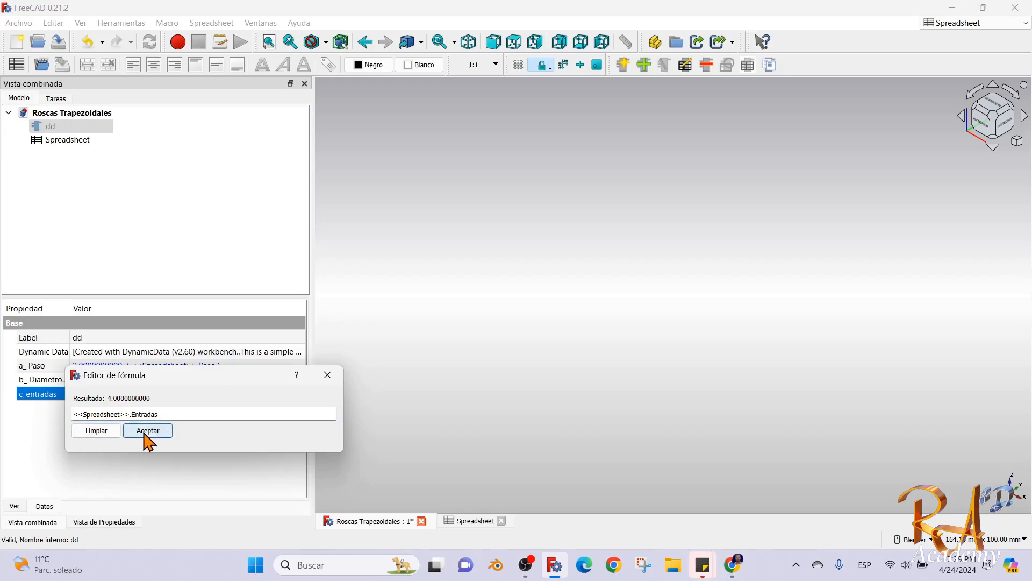
left_click(148, 436)
left_click(417, 372)
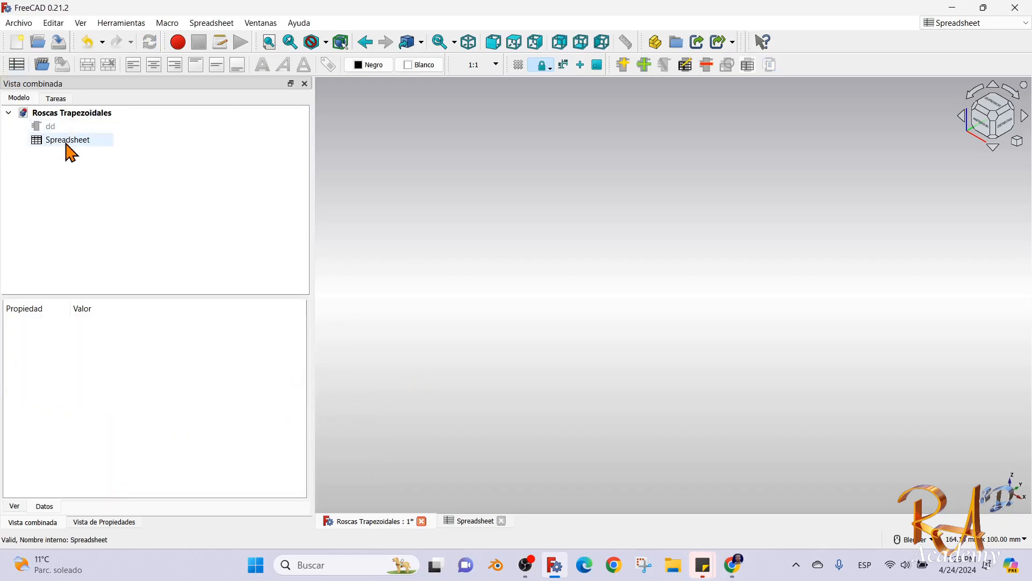
left_click(54, 127)
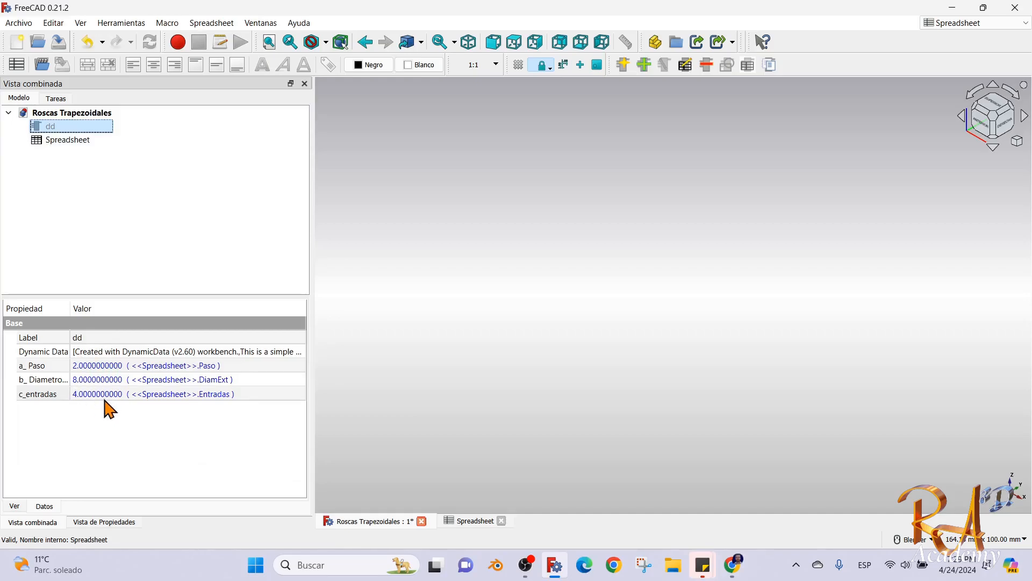
left_click(102, 214)
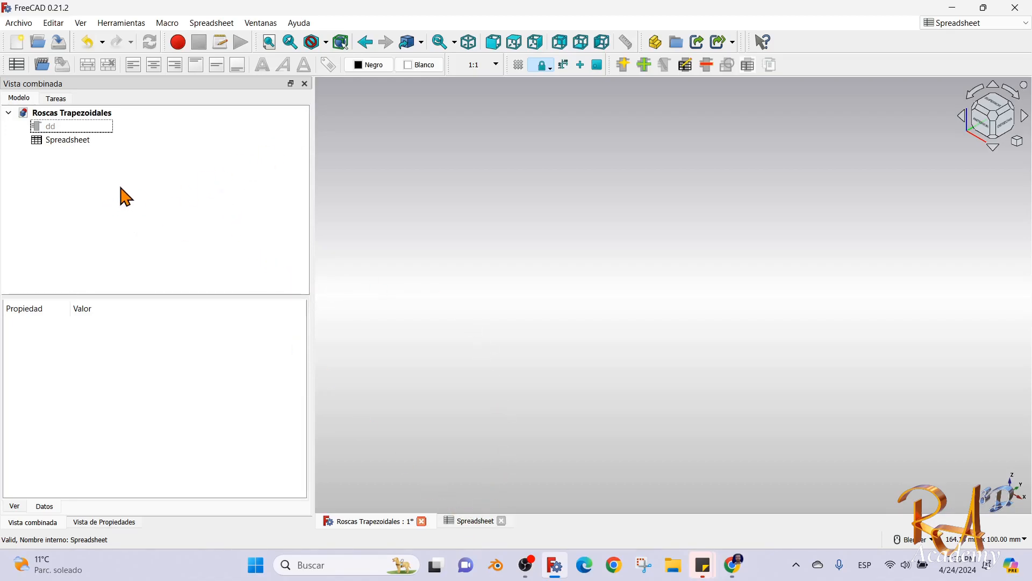
left_click(419, 205)
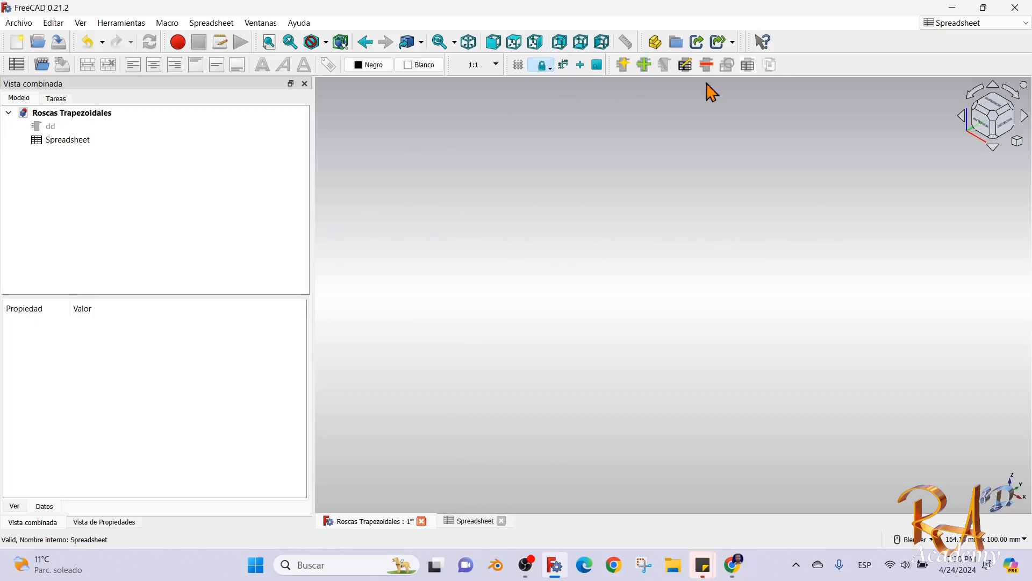
Switch to the Part workbench and create a new sketch on the XY plane with zero offset.
left_click(999, 24)
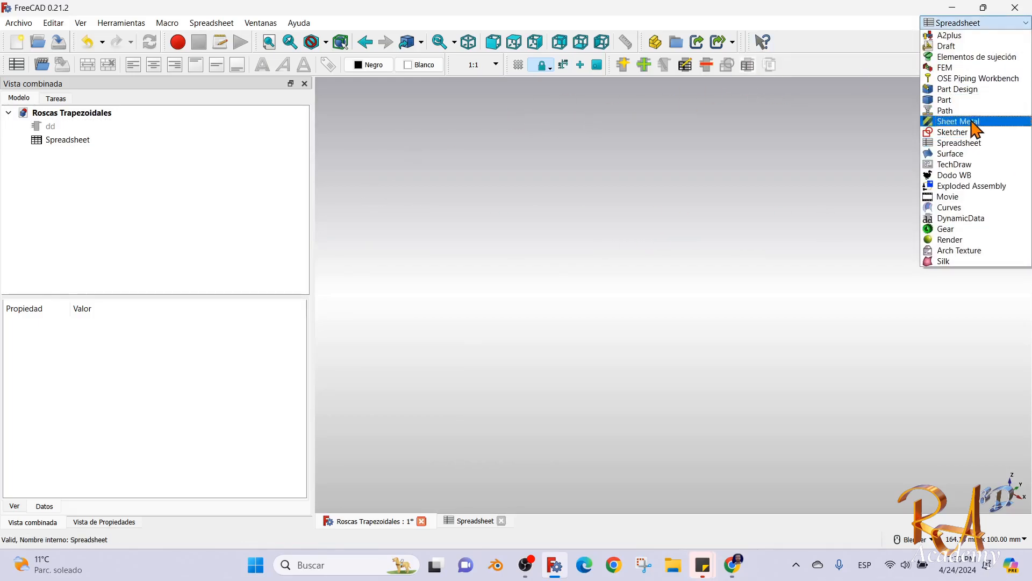
left_click(949, 100)
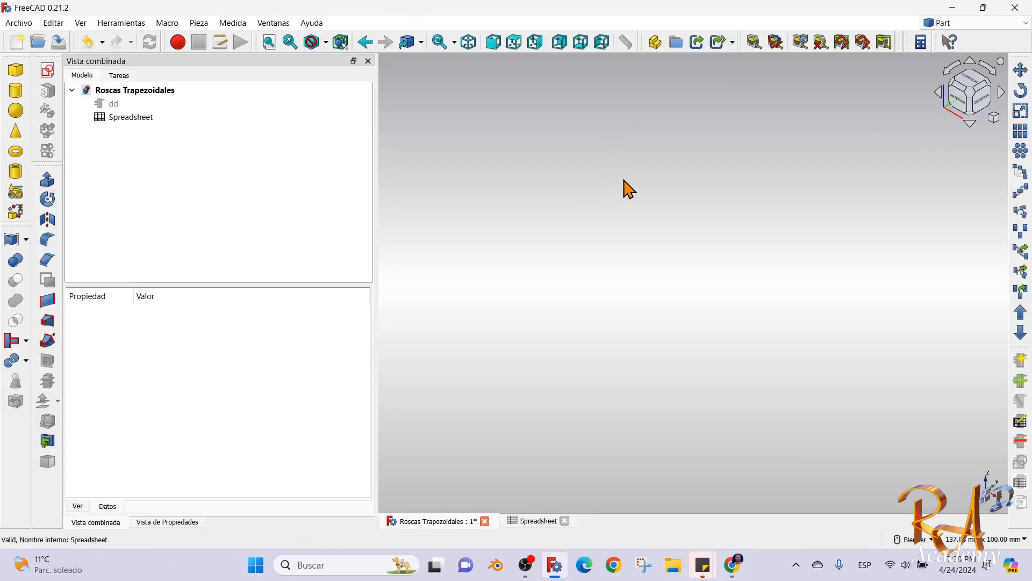
left_click(47, 70)
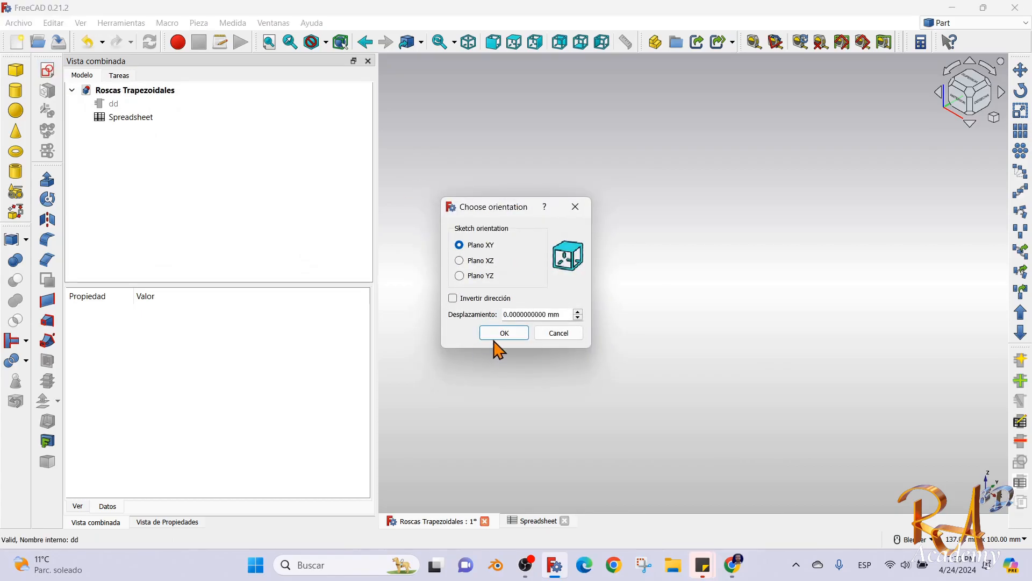
left_click(509, 332)
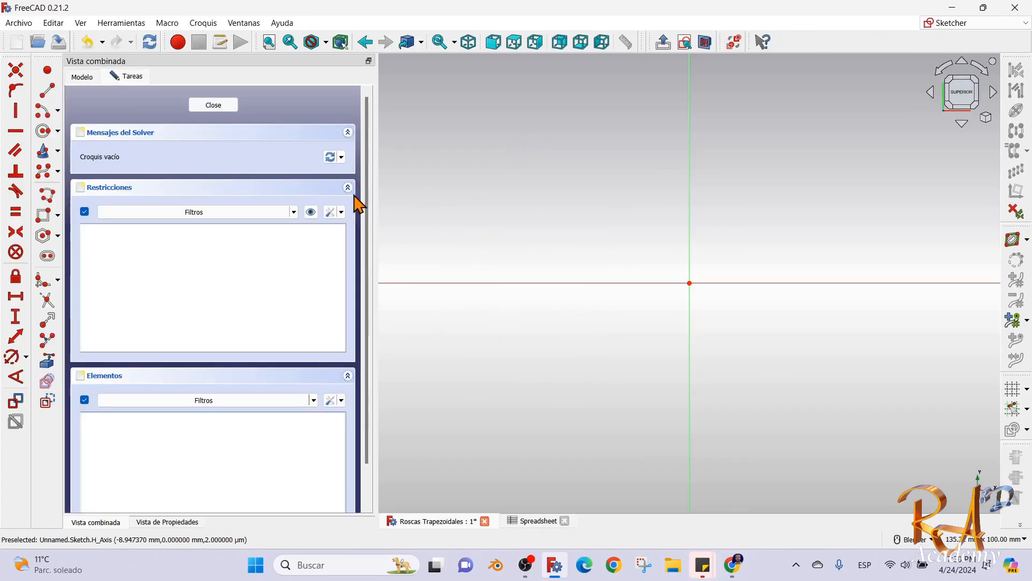
Sketch a circle about 51 mm in diameter centred on the origin.
left_click(45, 131)
left_click(690, 282)
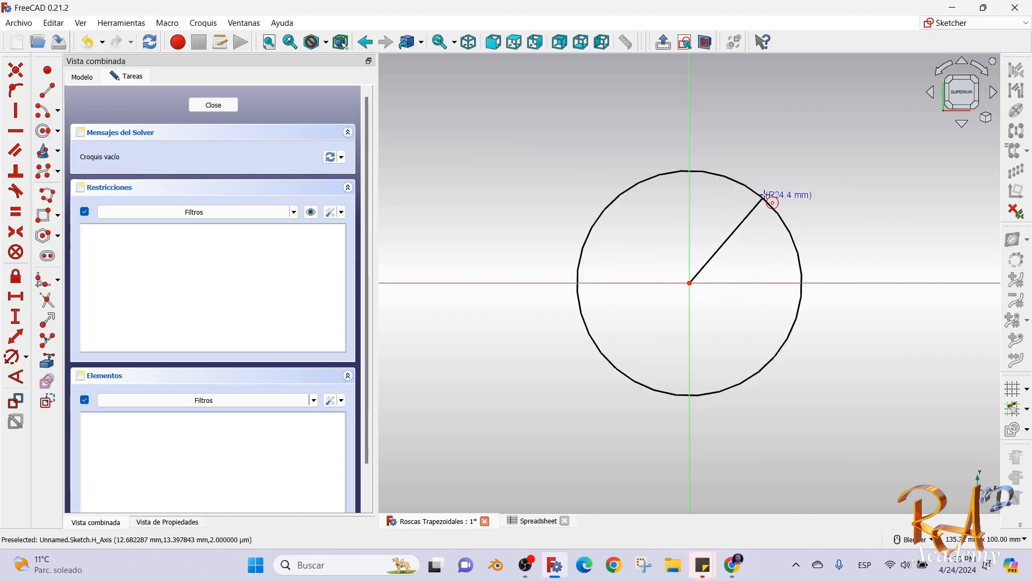
left_click(773, 198)
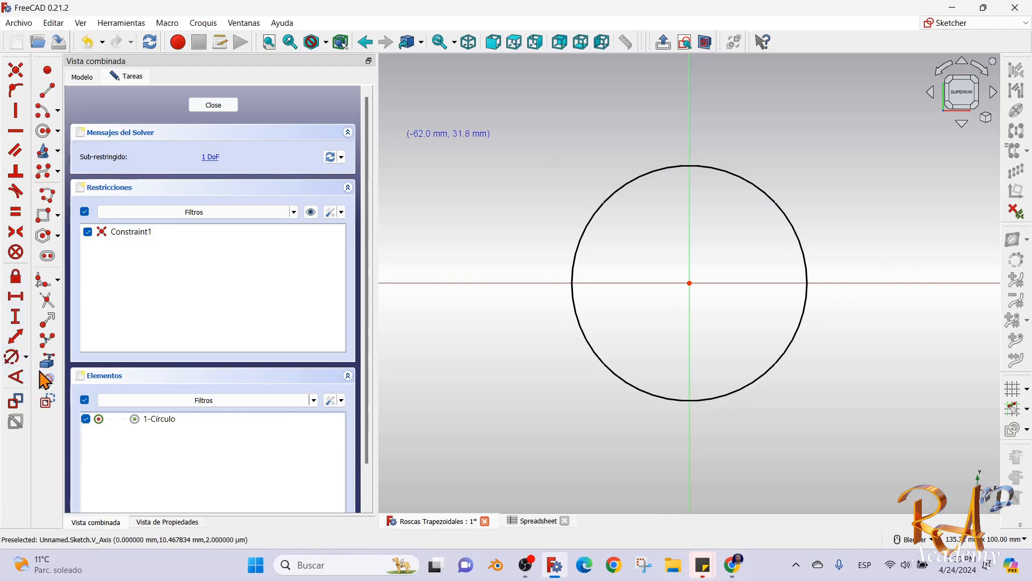
Add a diameter constraint to the circle and start its formula with a reference to the dd object, =<<dd>>.
left_click(25, 358)
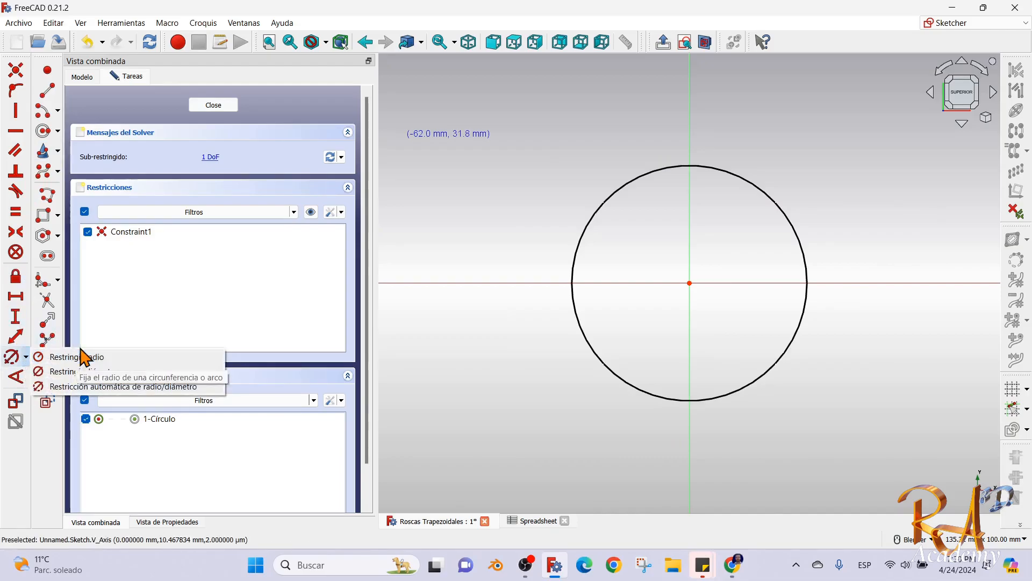
left_click(106, 371)
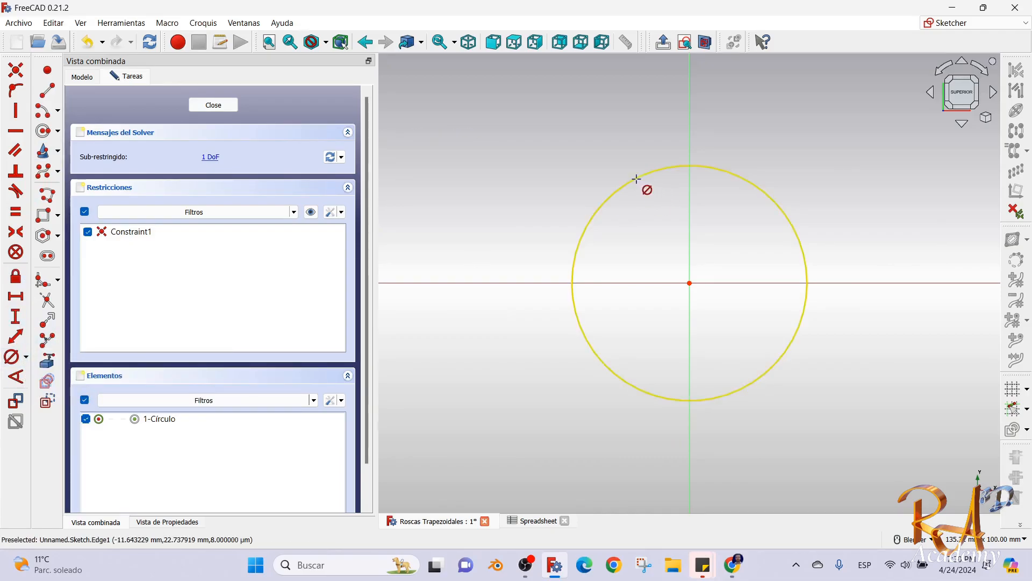
left_click(639, 177)
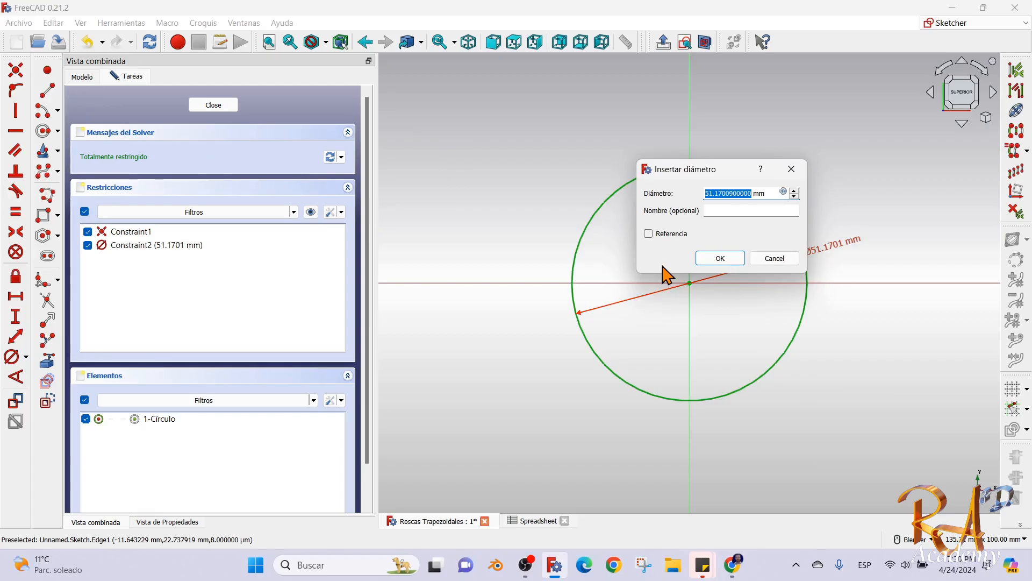
left_click(784, 192)
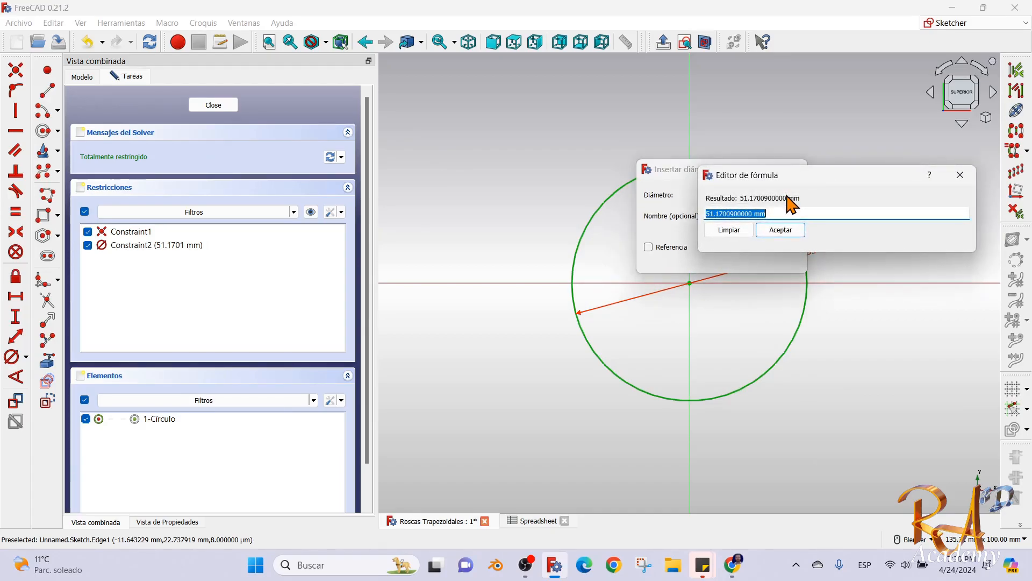
type("=")
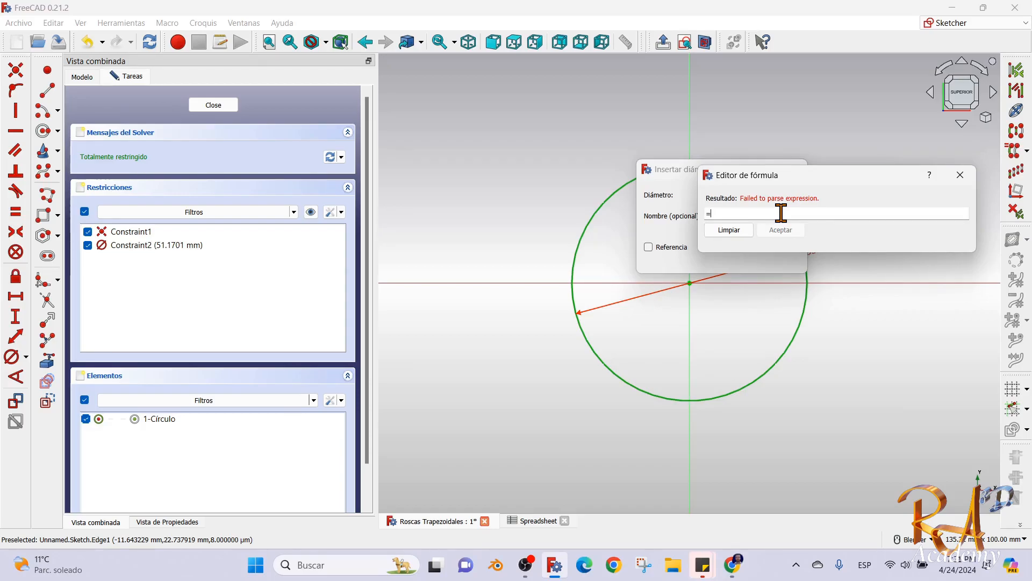
type("s")
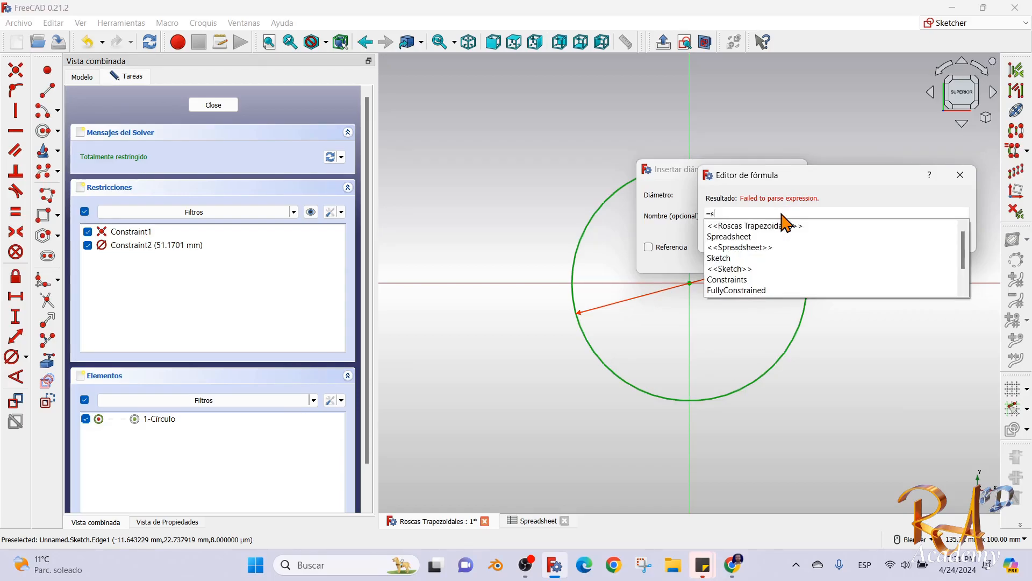
key("BackSpace")
type("dd>>.")
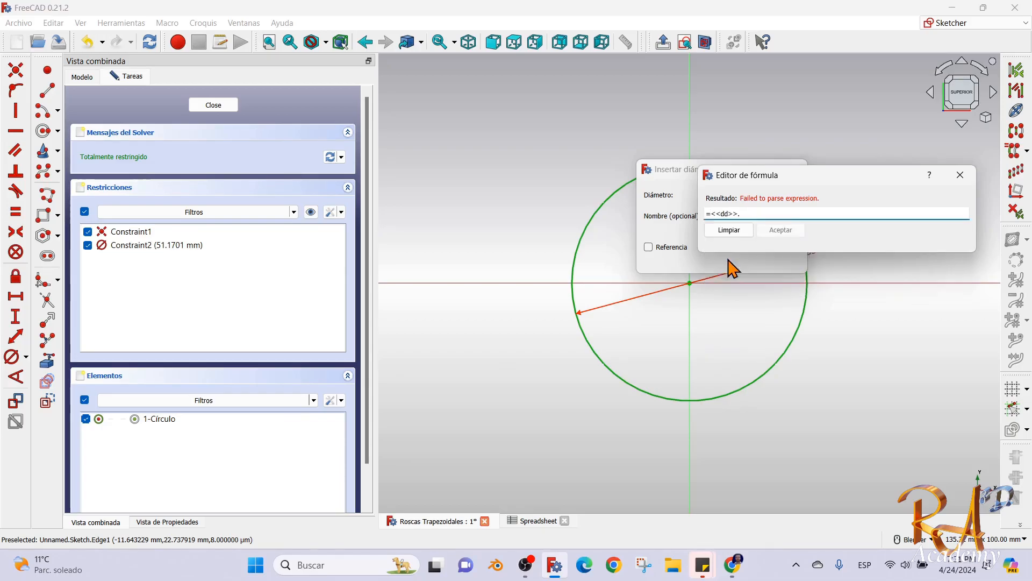
left_click(734, 258)
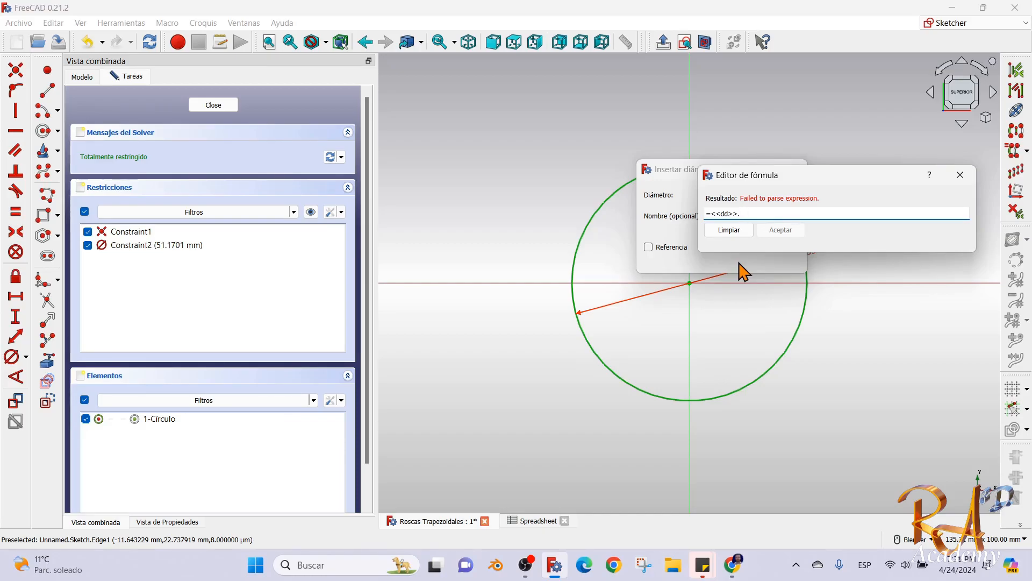
type("a")
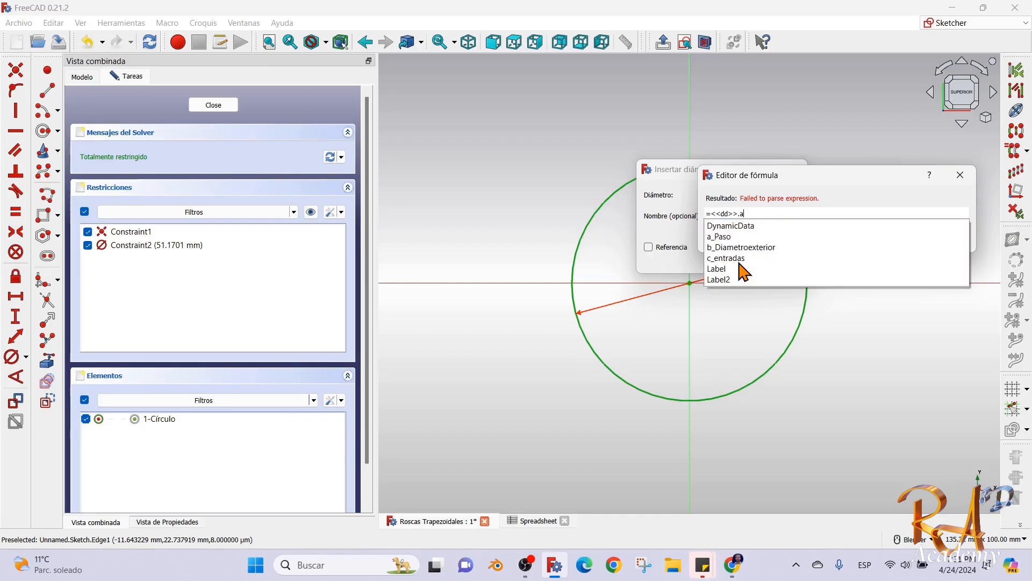
left_click(724, 237)
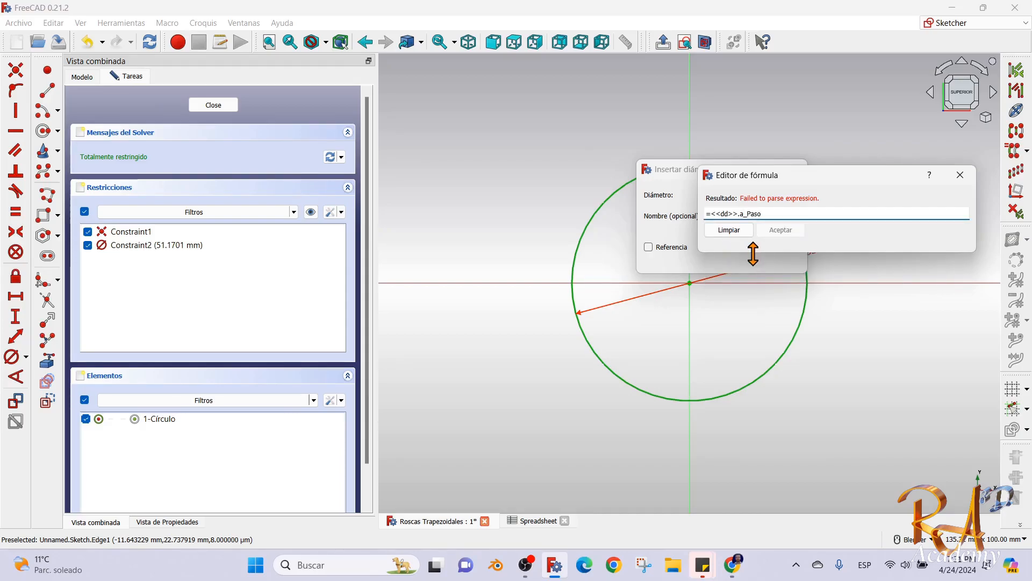
key("BackSpace")
key("BackSpace")
key("BackSpace")
key("BackSpace")
key("BackSpace")
key("BackSpace")
Set the circle's diameter to the expression <<dd>>.b_Diametroexterior without the leading equals sign, and close the sketch.
type("b")
left_click(766, 226)
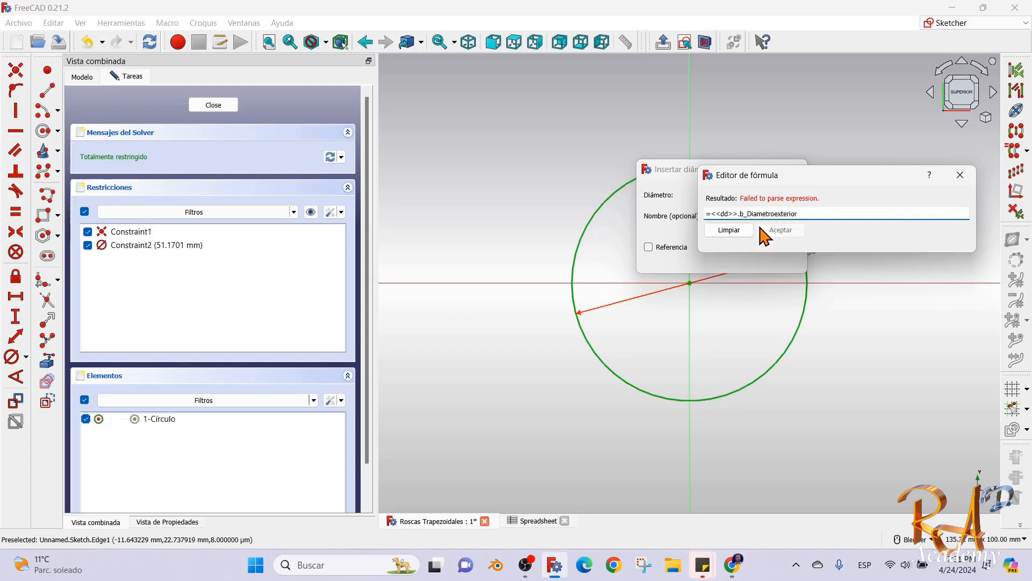
key("Home")
key("Delete")
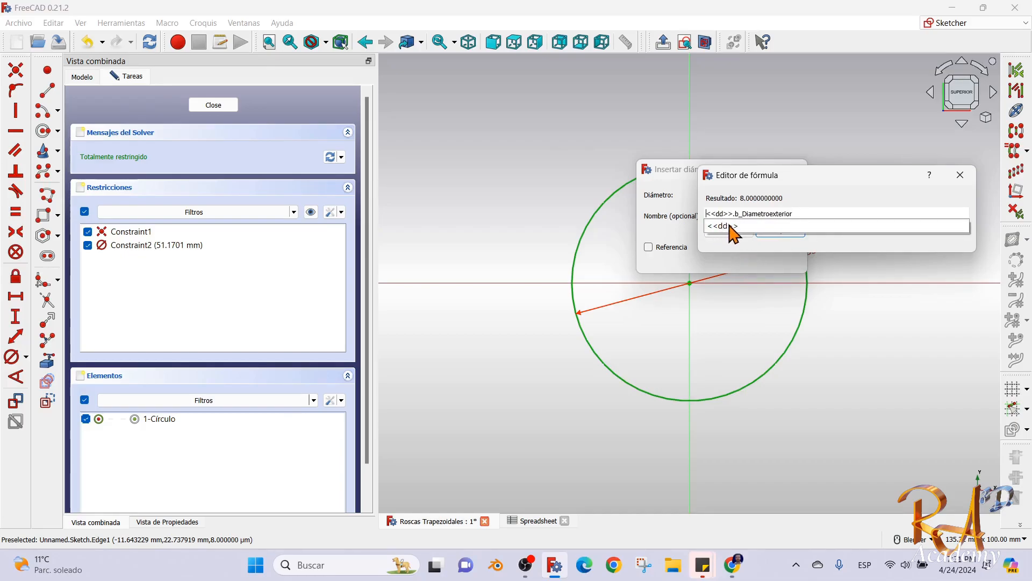
left_click(806, 214)
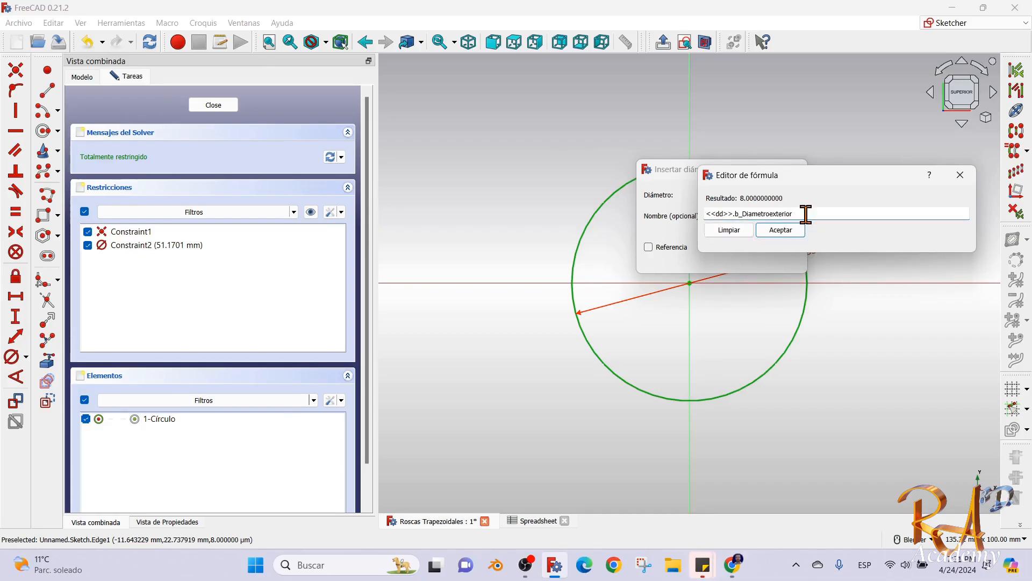
left_click(782, 235)
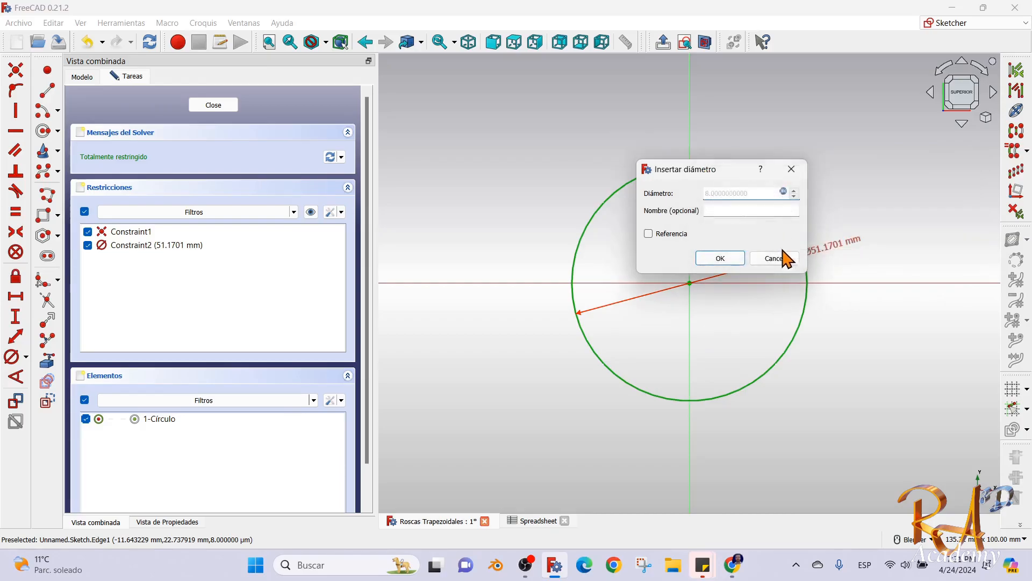
left_click(734, 259)
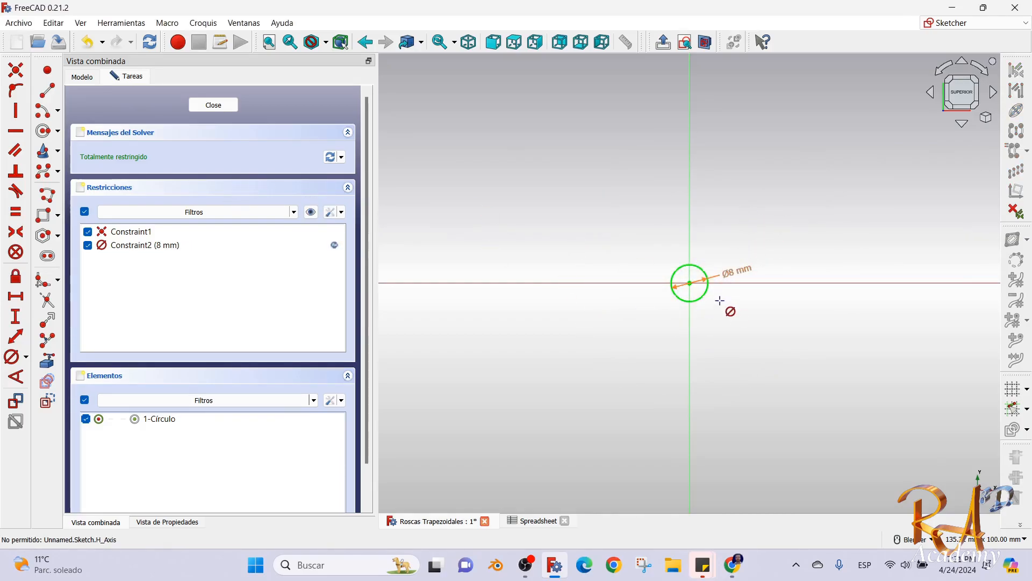
scroll(689, 285, "up", 3)
scroll(743, 333, "up", 1)
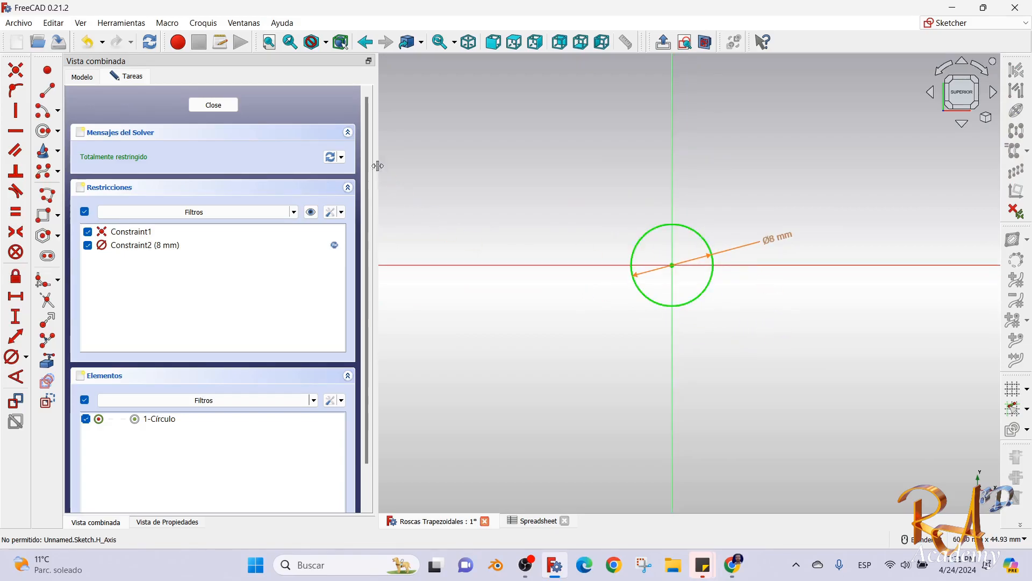
left_click(210, 105)
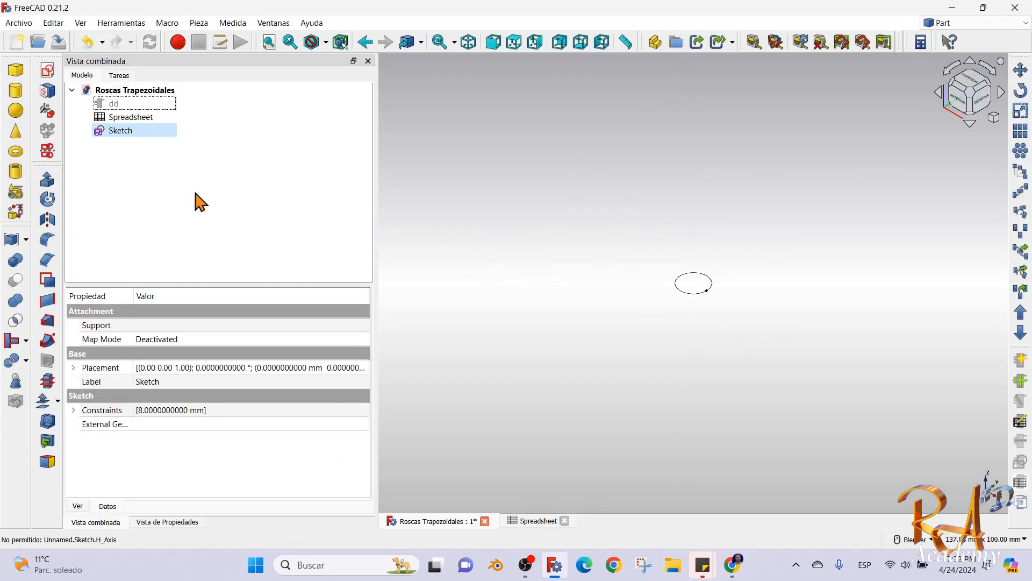
Create a right-handed helix primitive at the origin with 1 mm pitch, 2 mm height, 1 mm radius and 0° angle.
left_click(113, 104)
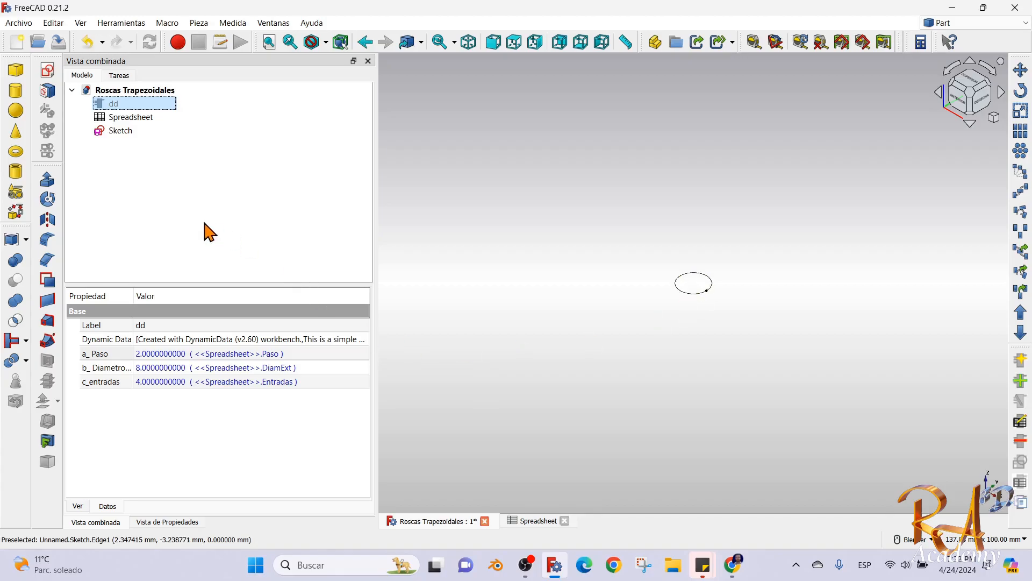
left_click(513, 192)
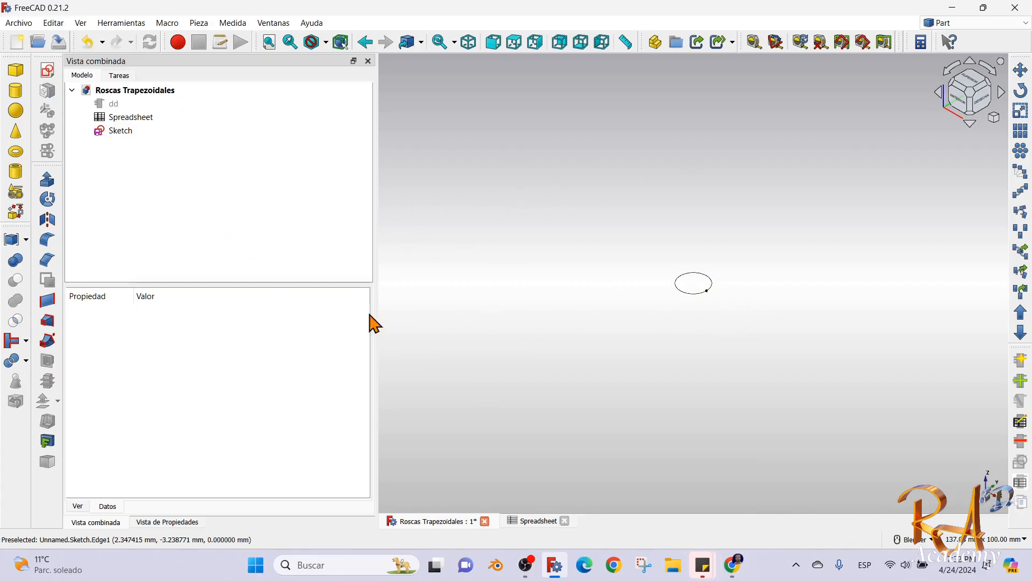
left_click(16, 192)
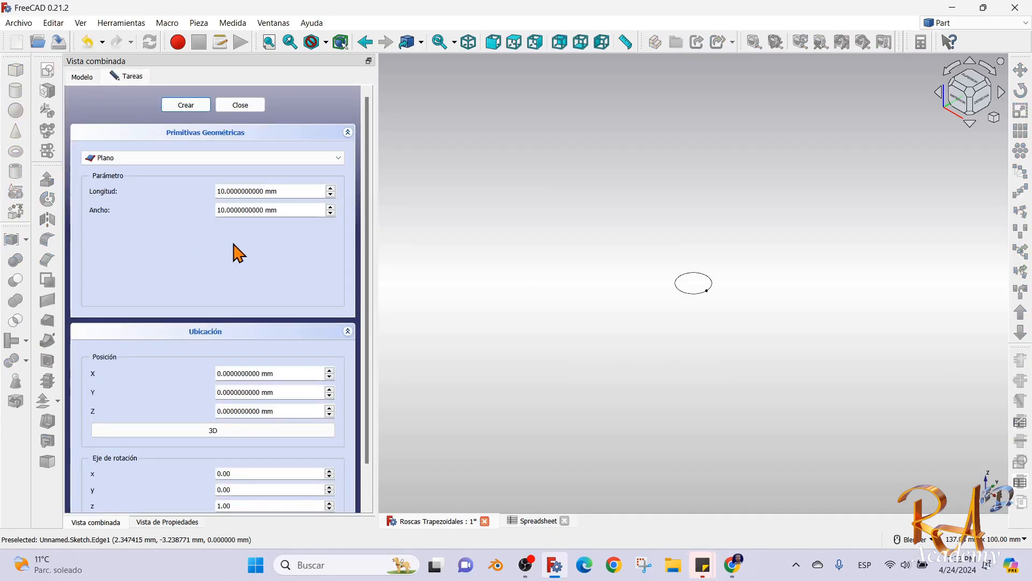
left_click(218, 159)
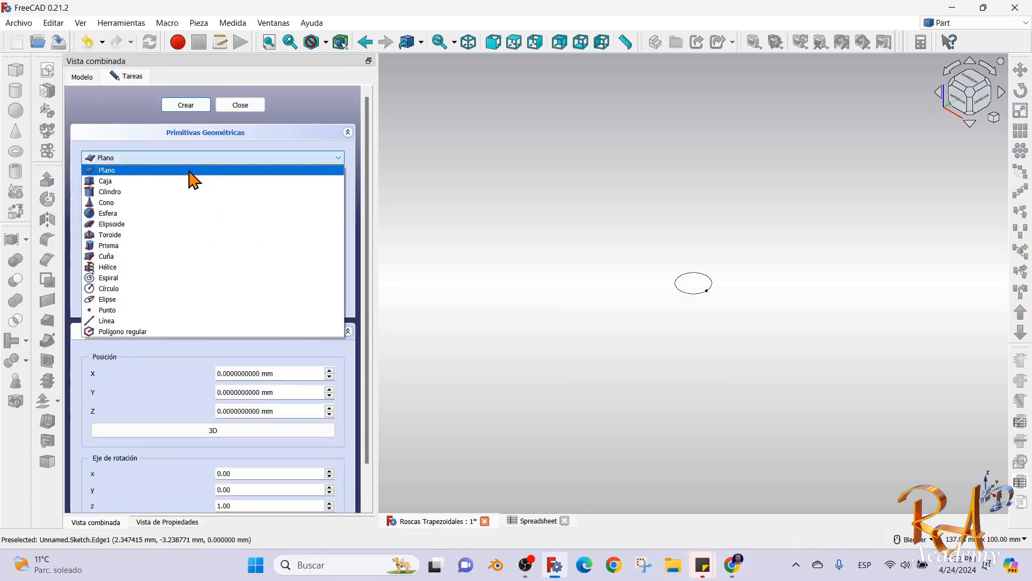
left_click(119, 267)
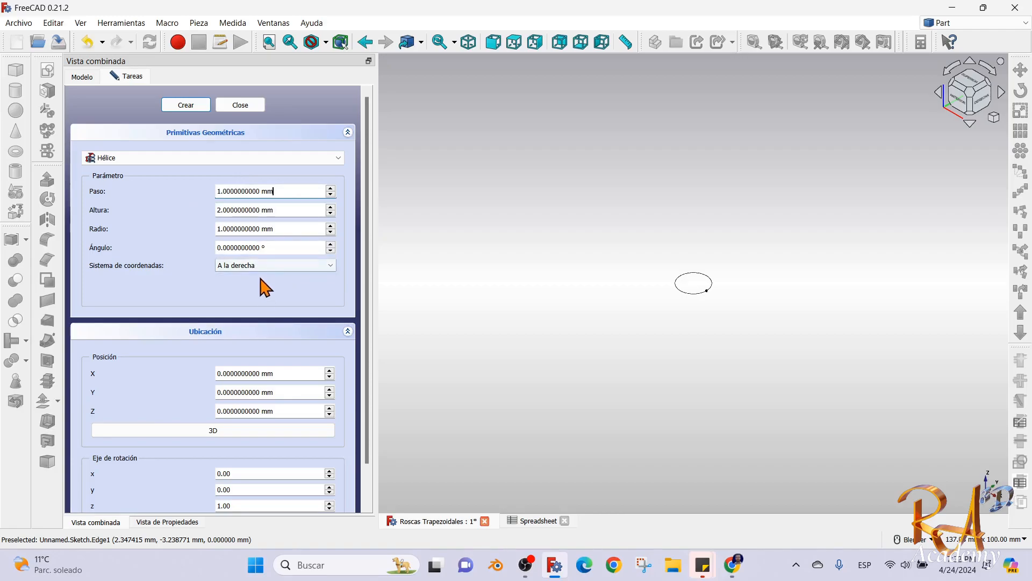
scroll(274, 358, "down", 1)
scroll(267, 372, "up", 1)
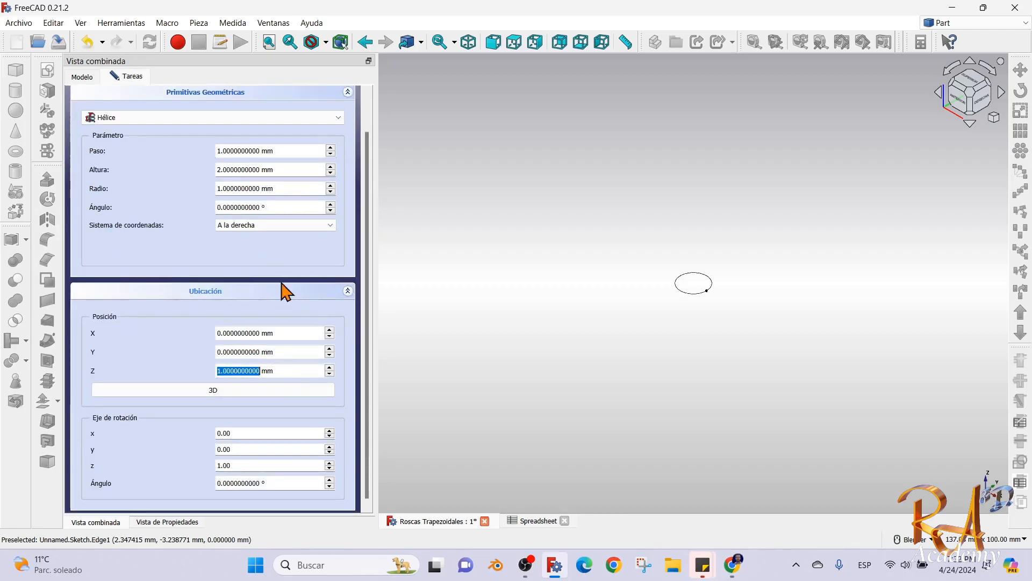
scroll(284, 293, "up", 1)
left_click(185, 105)
scroll(559, 265, "up", 10)
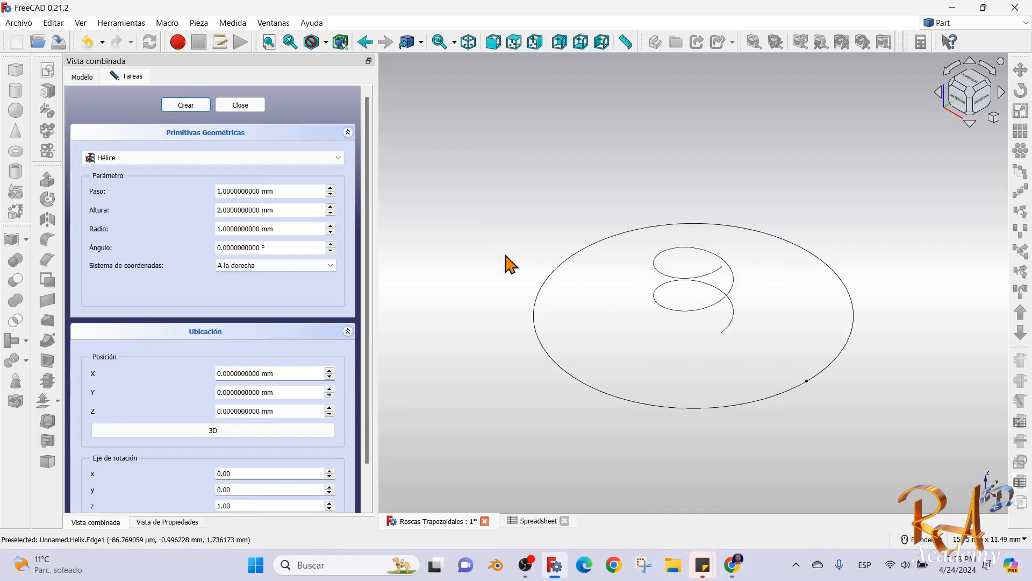
left_click(240, 106)
Set the helix's pitch to the expression <<dd>>.a_Paso.
left_click(121, 144)
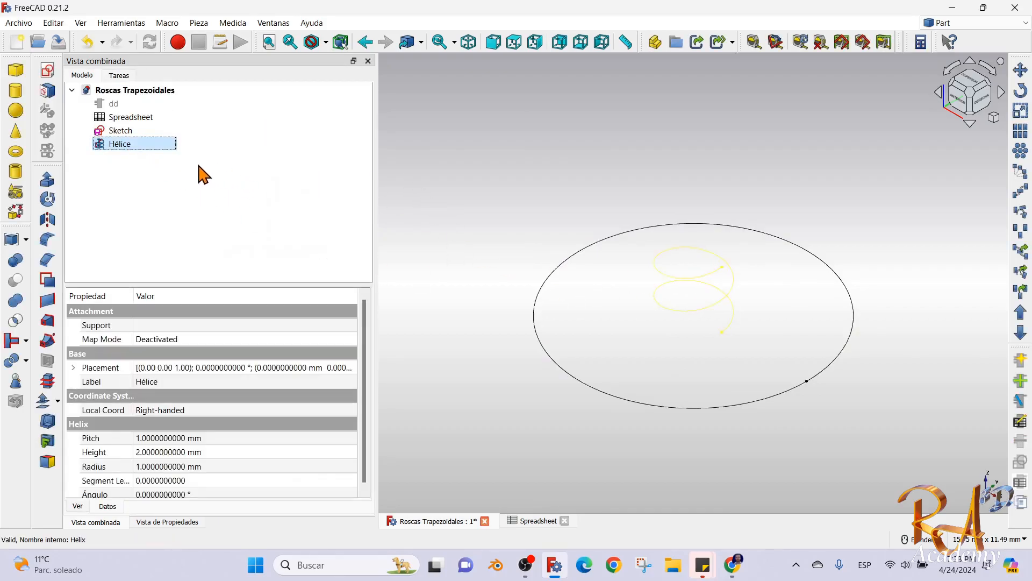
scroll(367, 365, "down", 1)
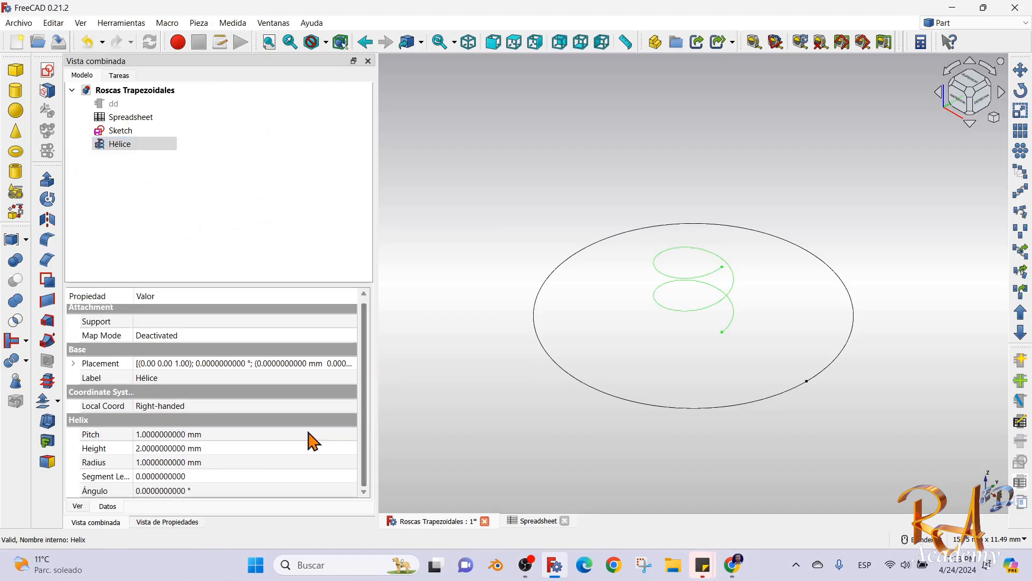
left_click(199, 434)
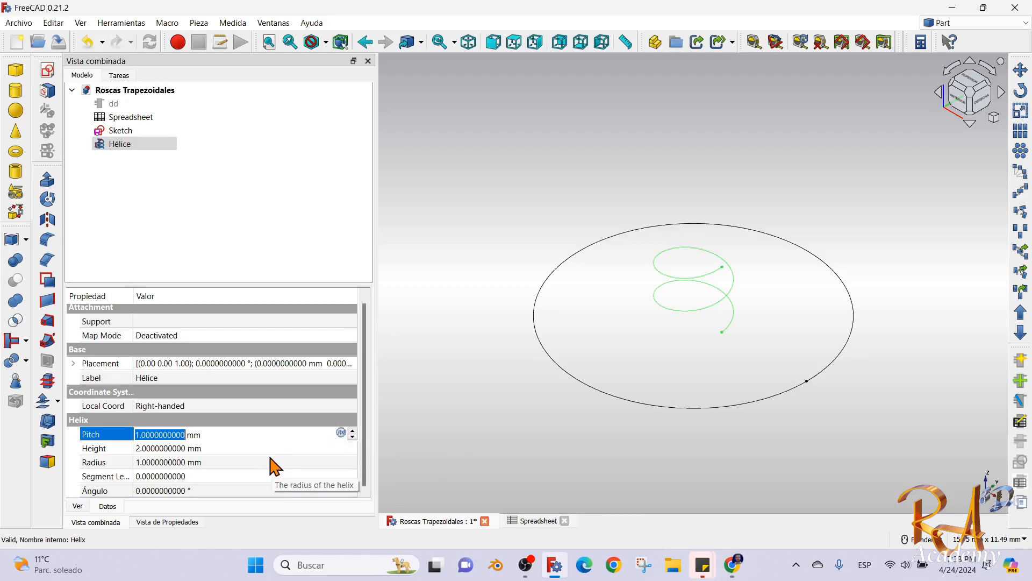
left_click(342, 434)
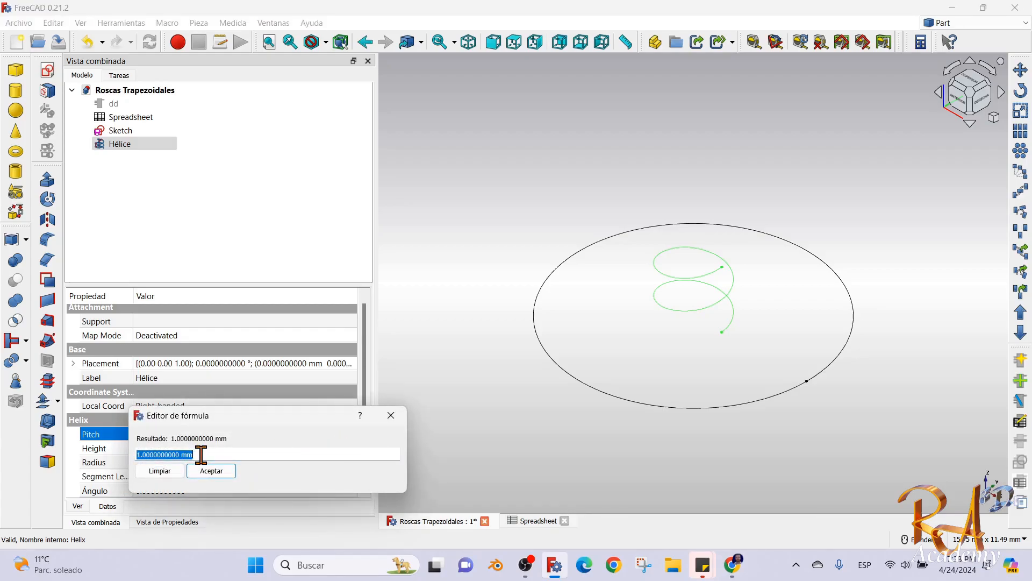
type("dd")
left_click(154, 478)
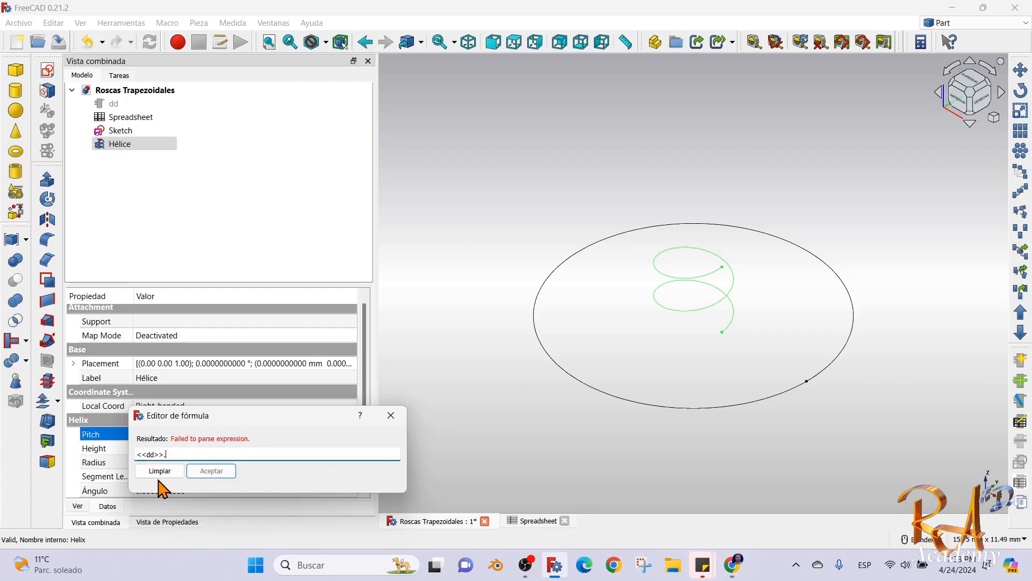
type("a")
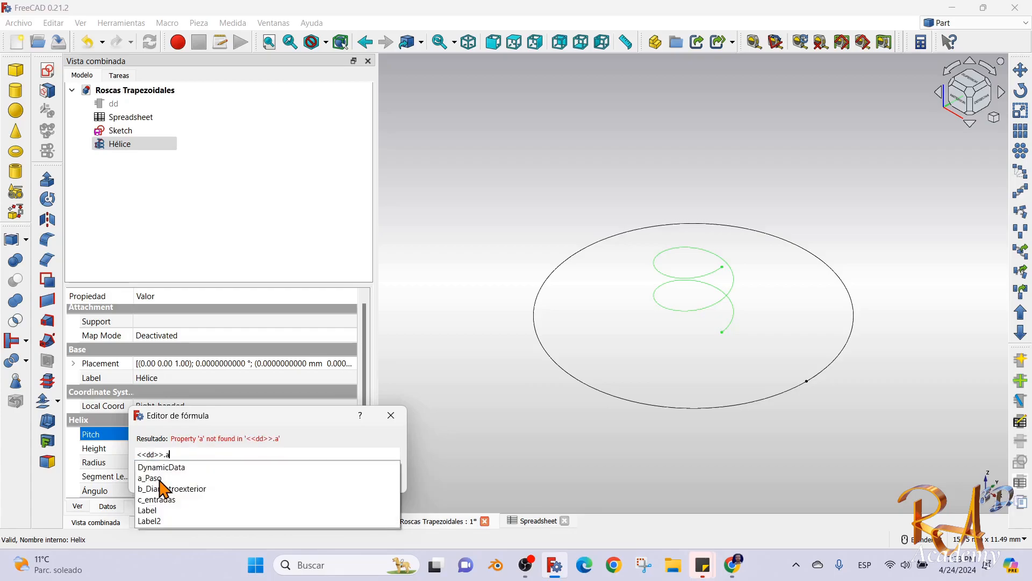
left_click(159, 478)
left_click(212, 470)
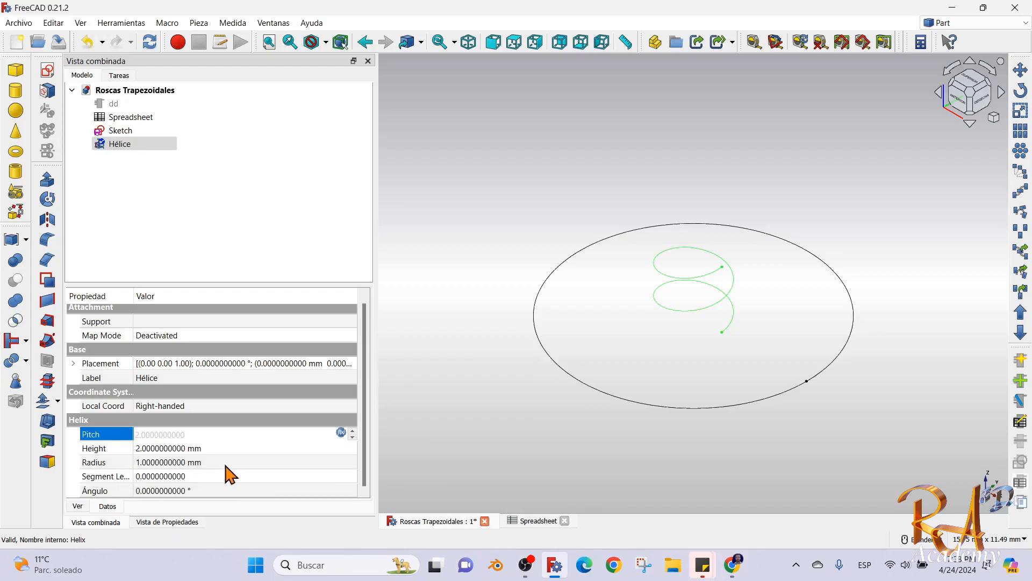
key("Tab")
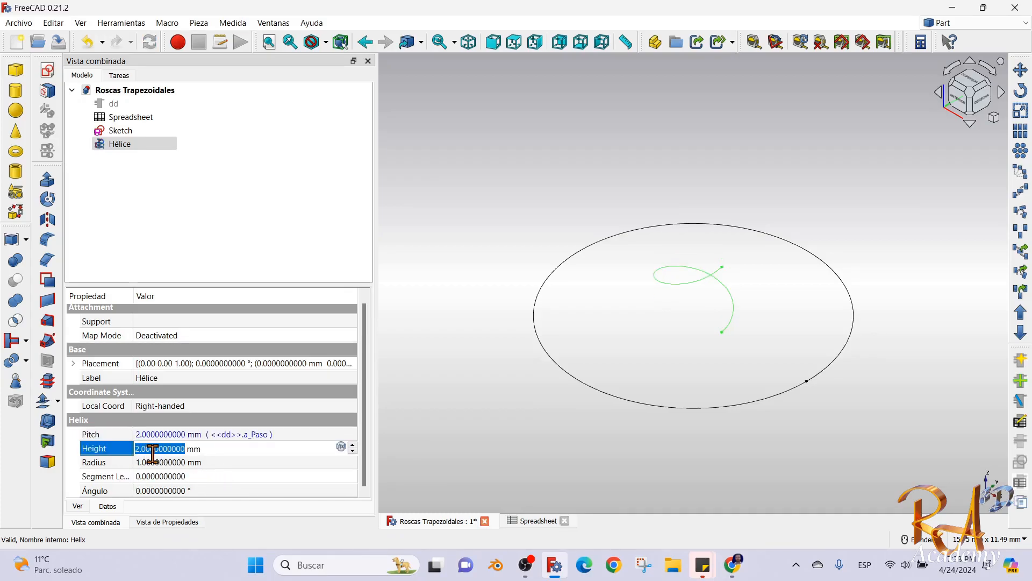
Add a Float property named d_Longitud to the dd object, leaving its value empty.
left_click(115, 105)
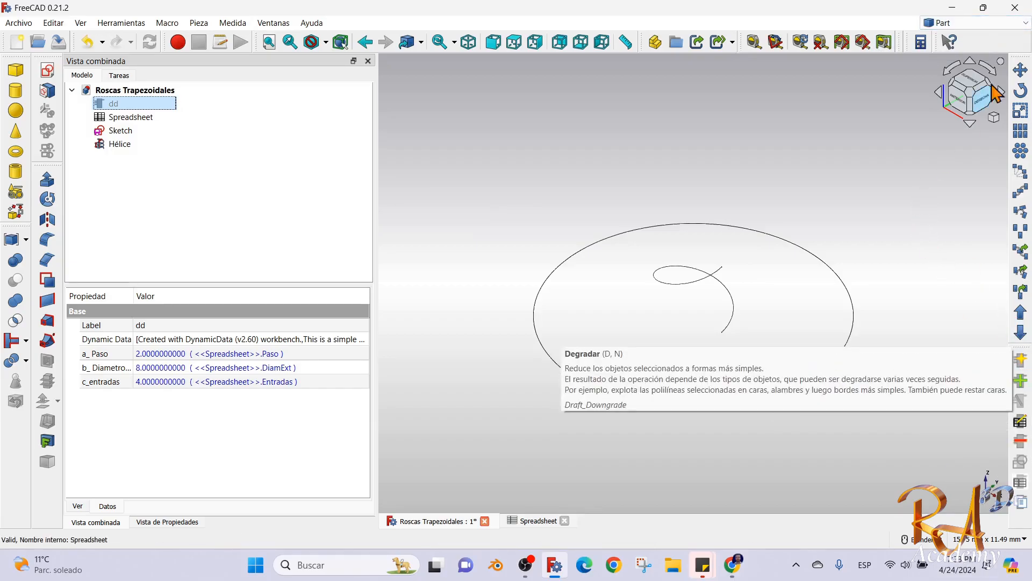
left_click(968, 23)
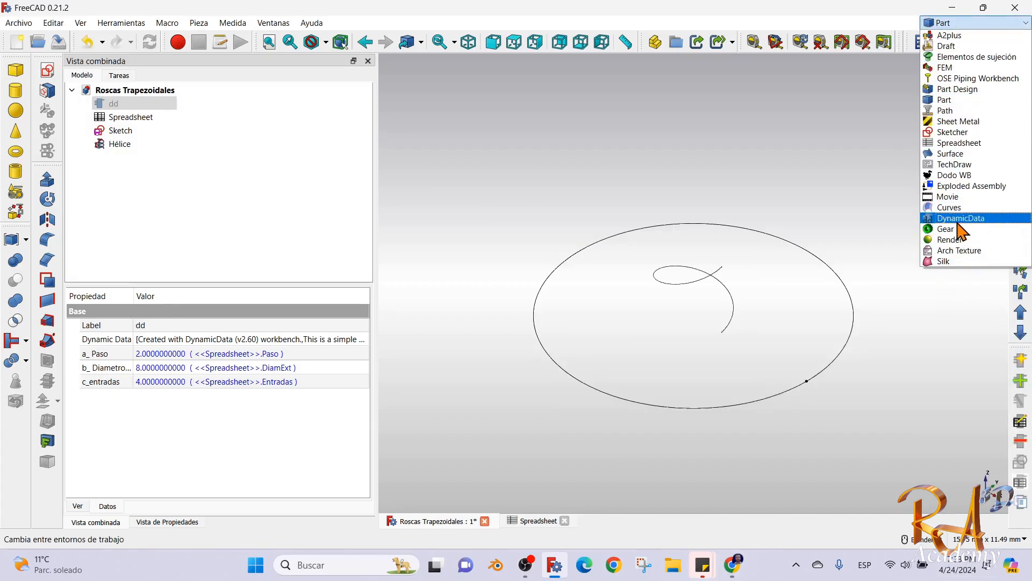
left_click(968, 392)
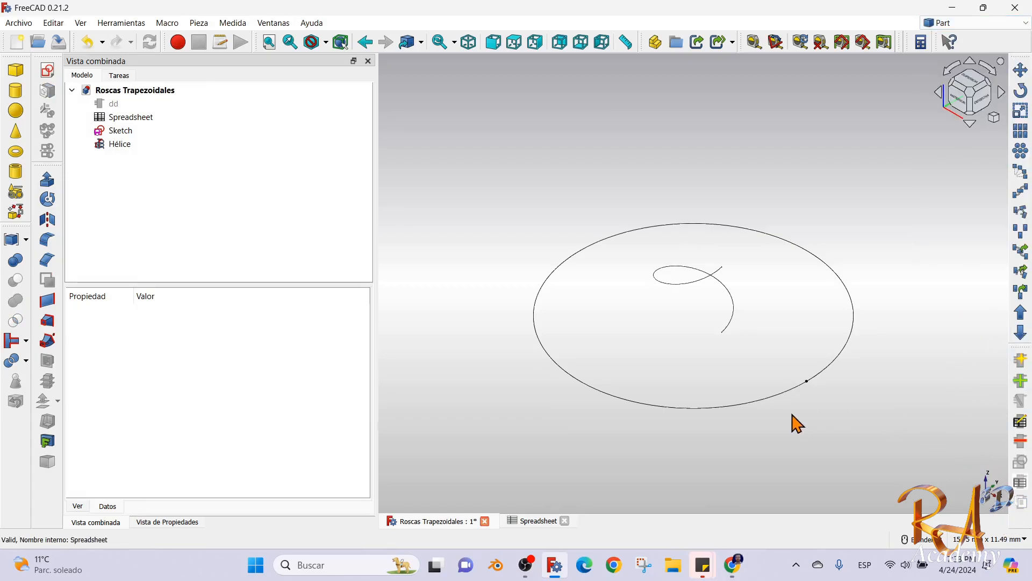
left_click(98, 104)
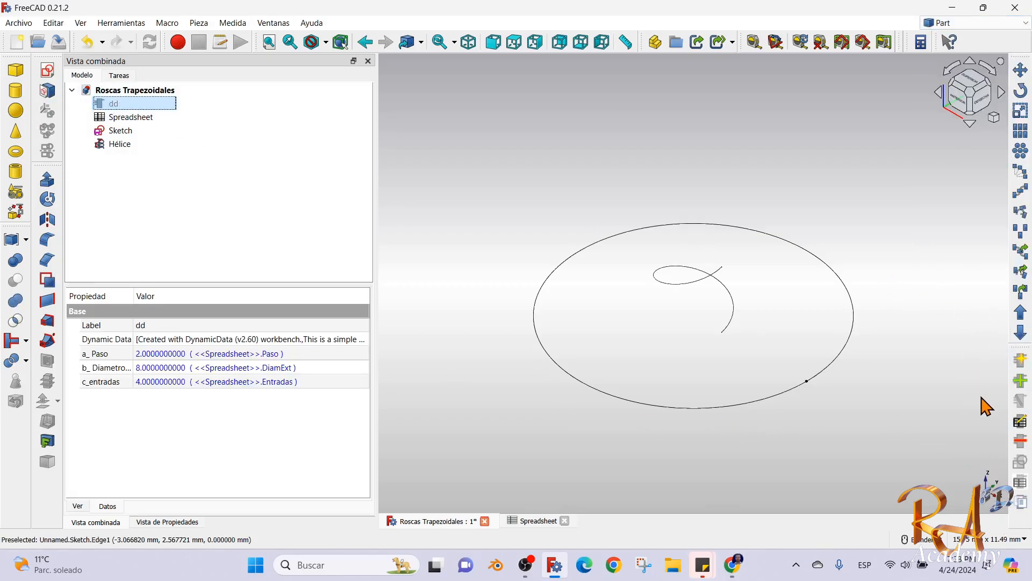
left_click(1021, 381)
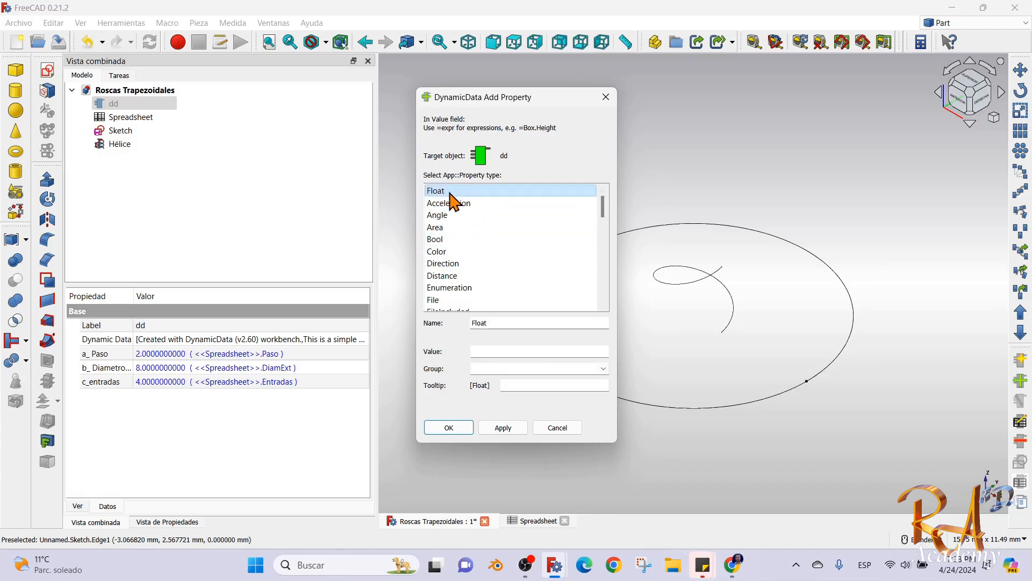
double_click(498, 323)
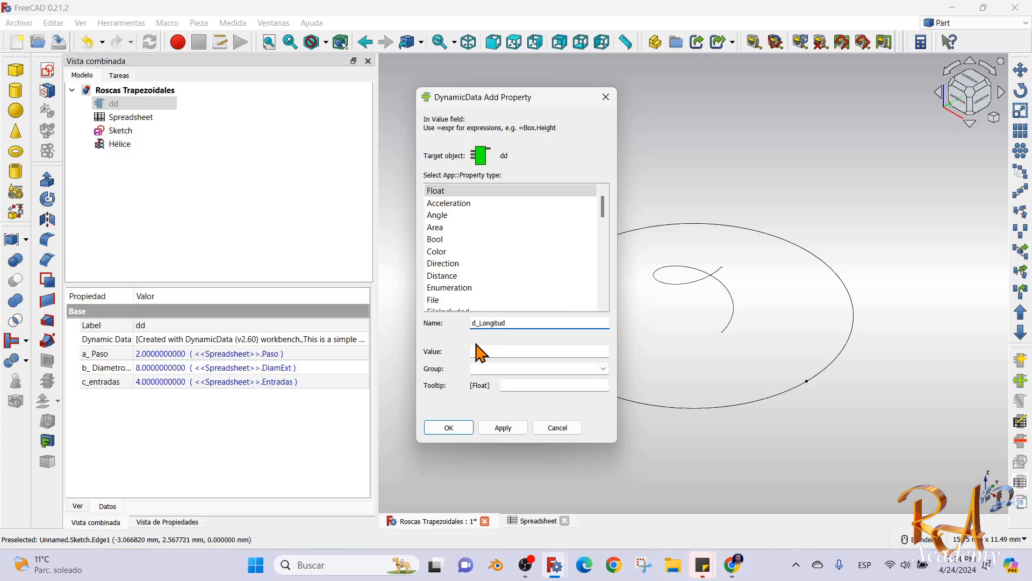
left_click(452, 429)
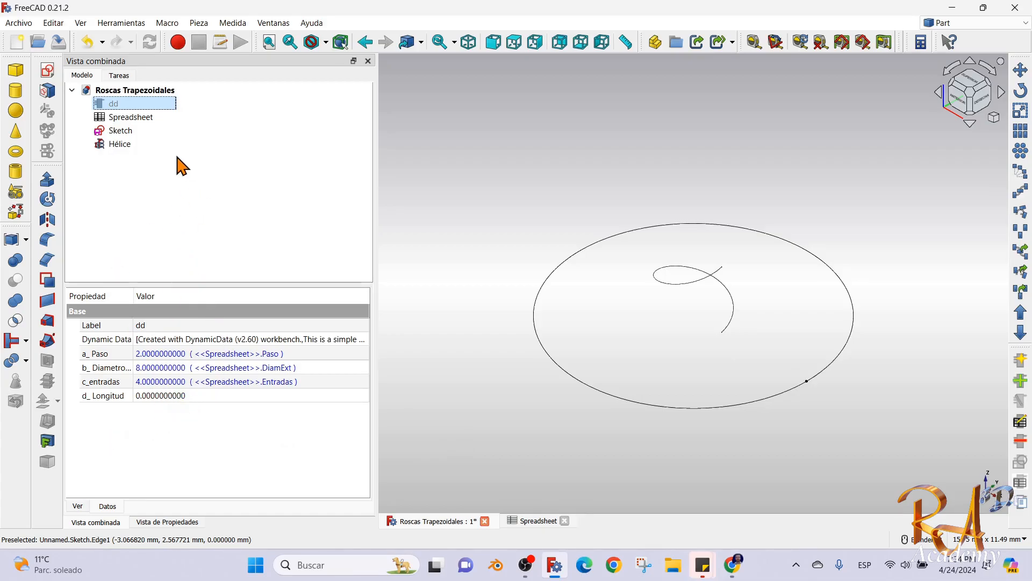
Set the helix's height to the expression <<dd>>.d_Longitud.
left_click(127, 145)
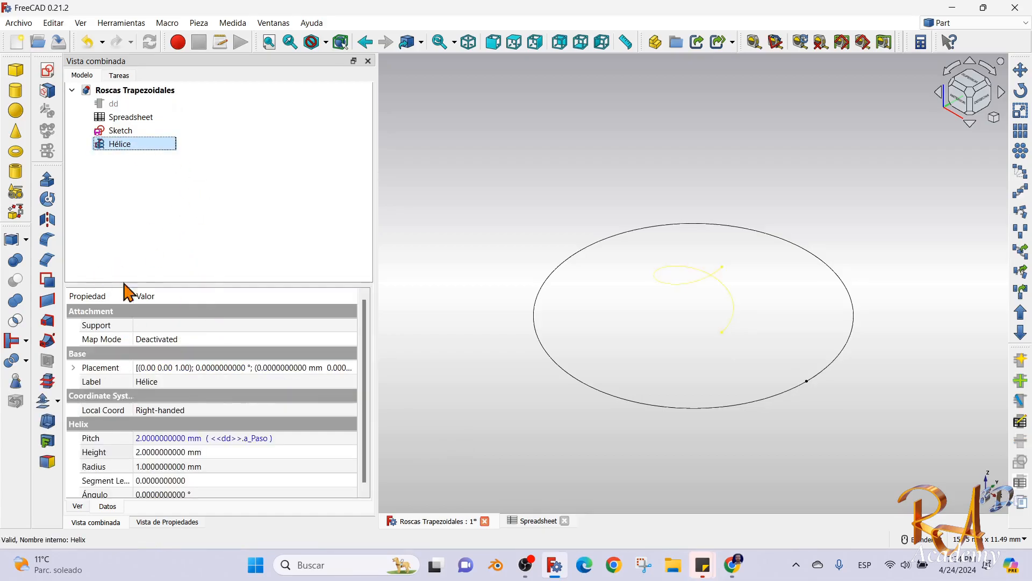
left_click(160, 453)
left_click(341, 451)
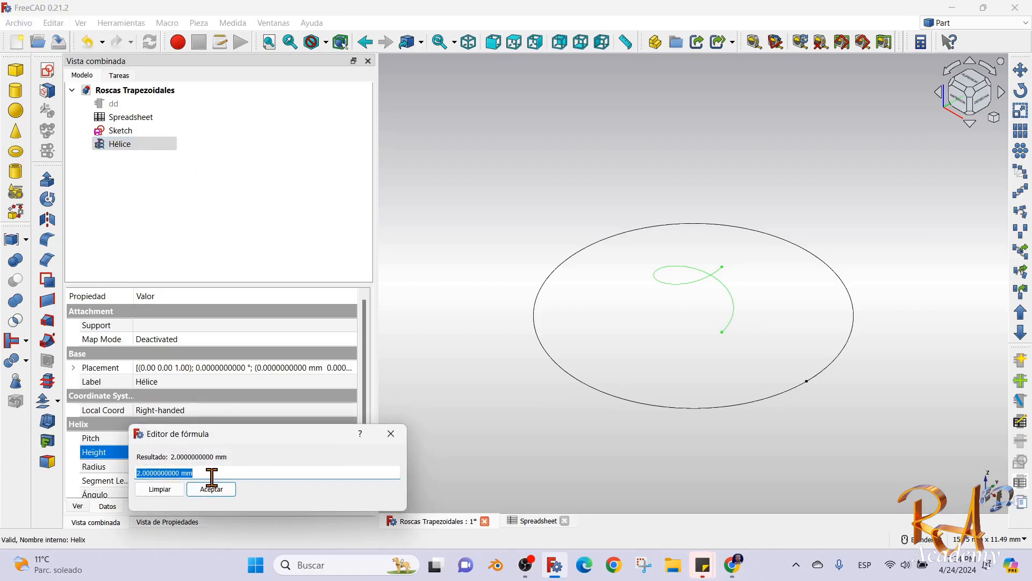
type("dd")
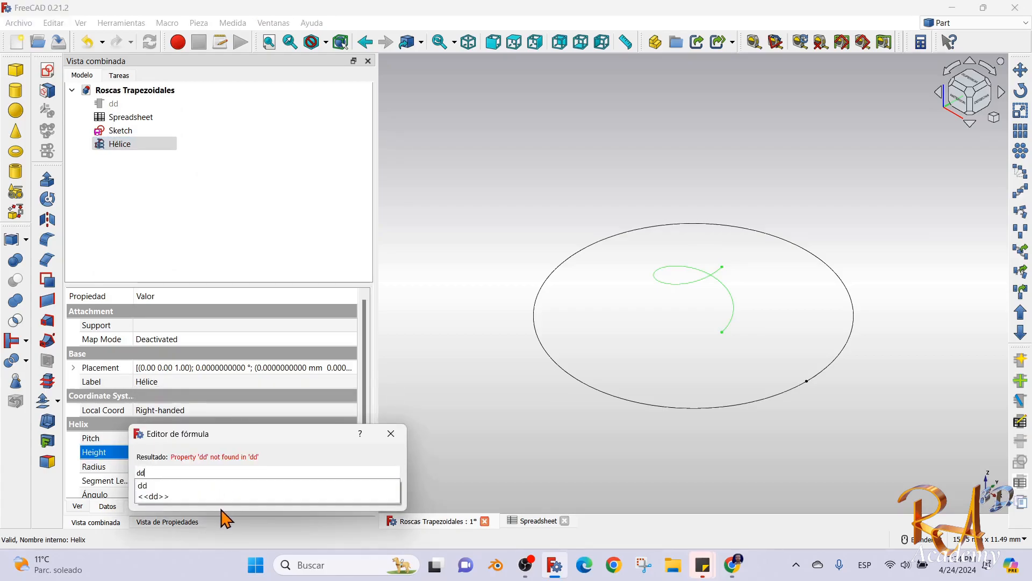
left_click(194, 497)
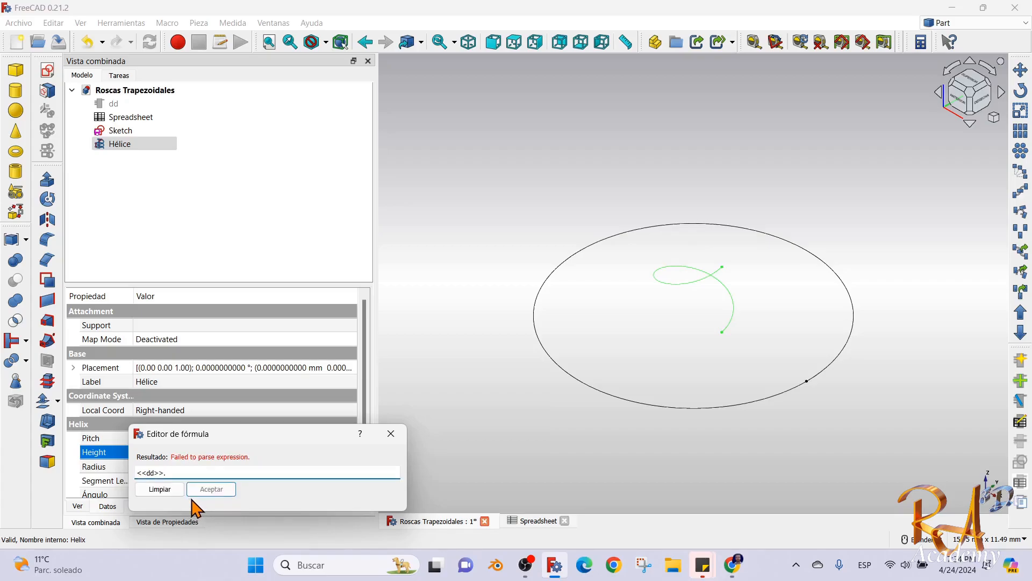
type("d")
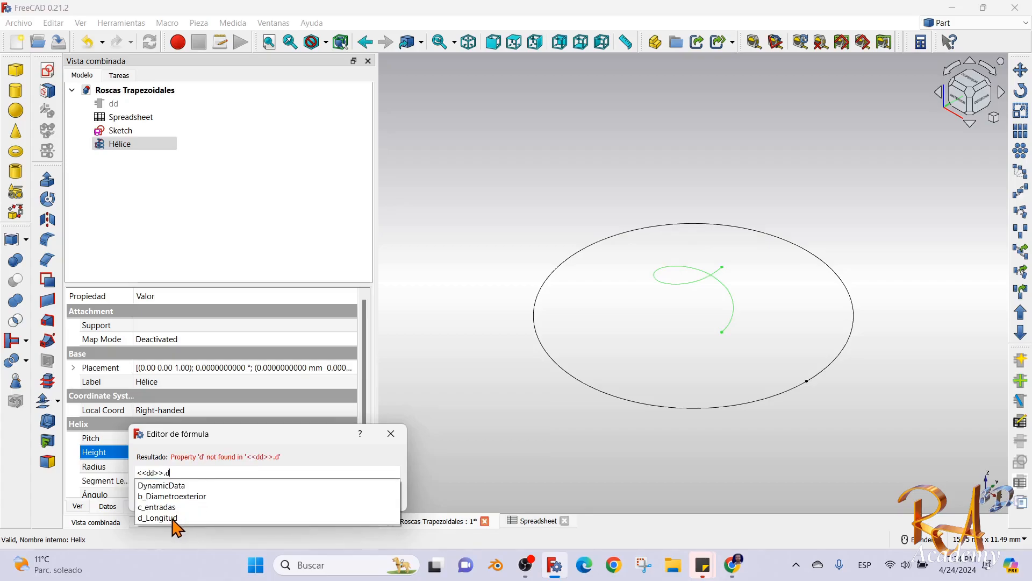
left_click(172, 519)
left_click(212, 490)
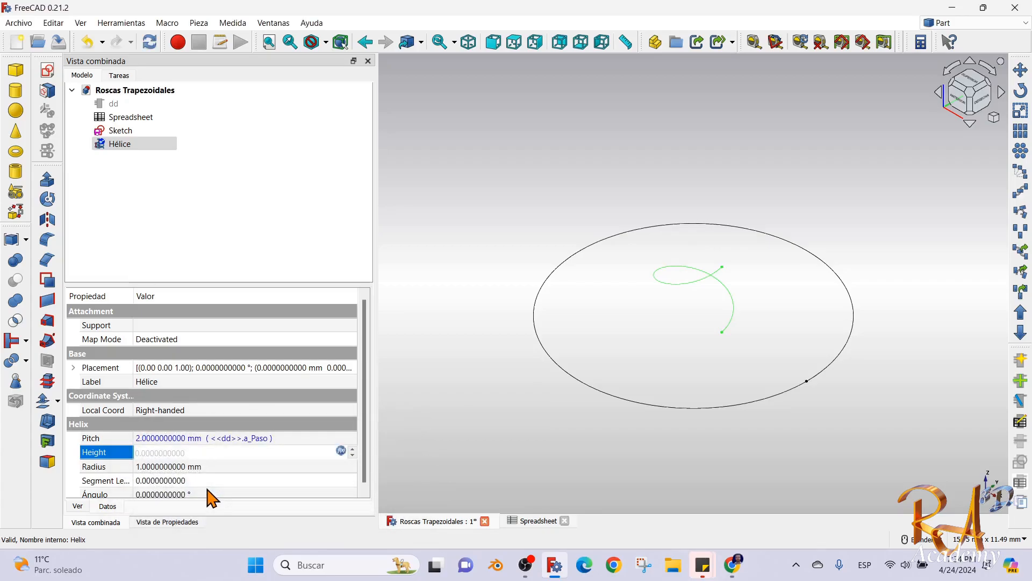
left_click(275, 467)
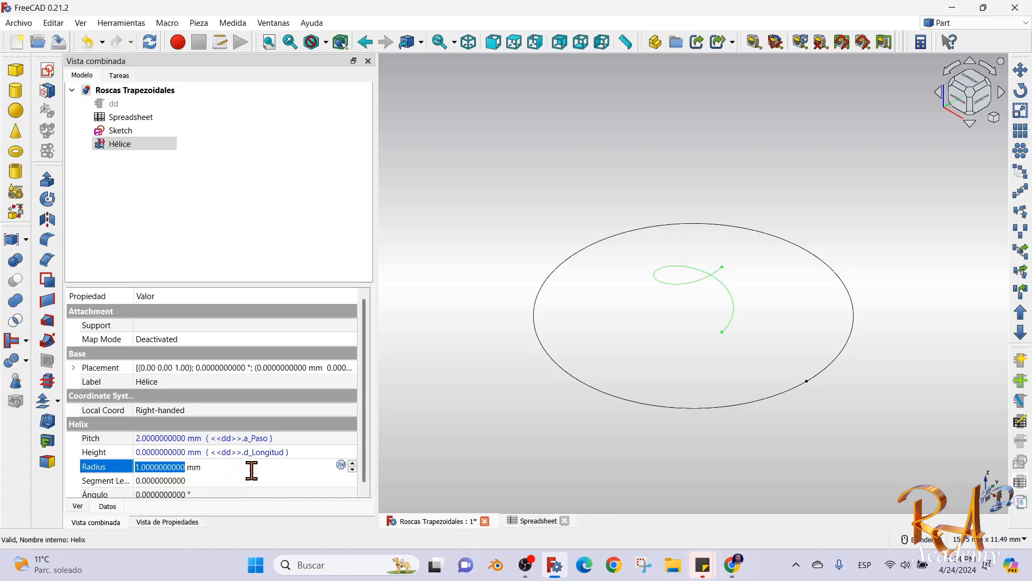
left_click(406, 442)
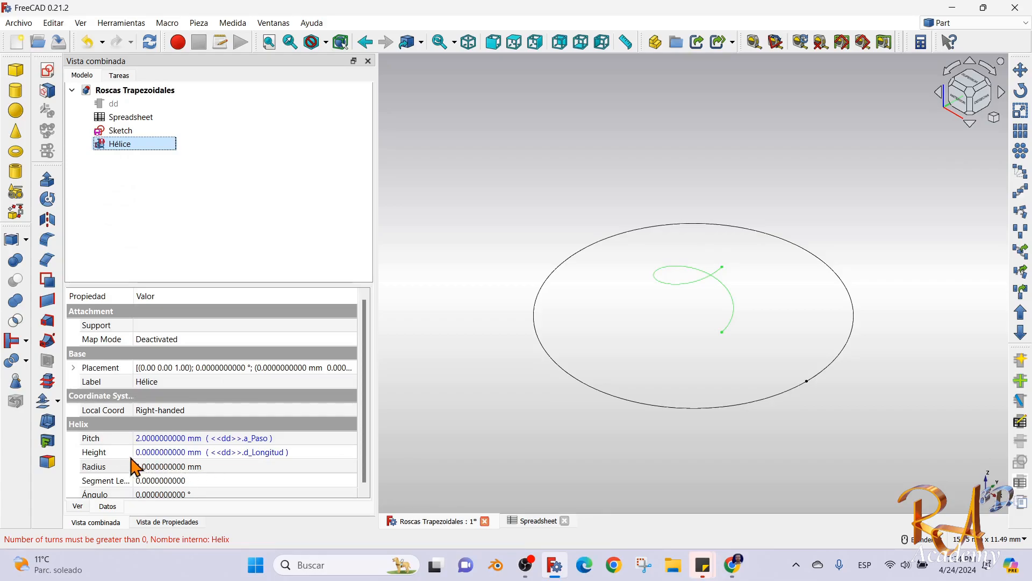
Add a Longitud row to the spreadsheet, with the label in A5 and the value 50 in B5.
left_click(113, 103)
left_click(152, 396)
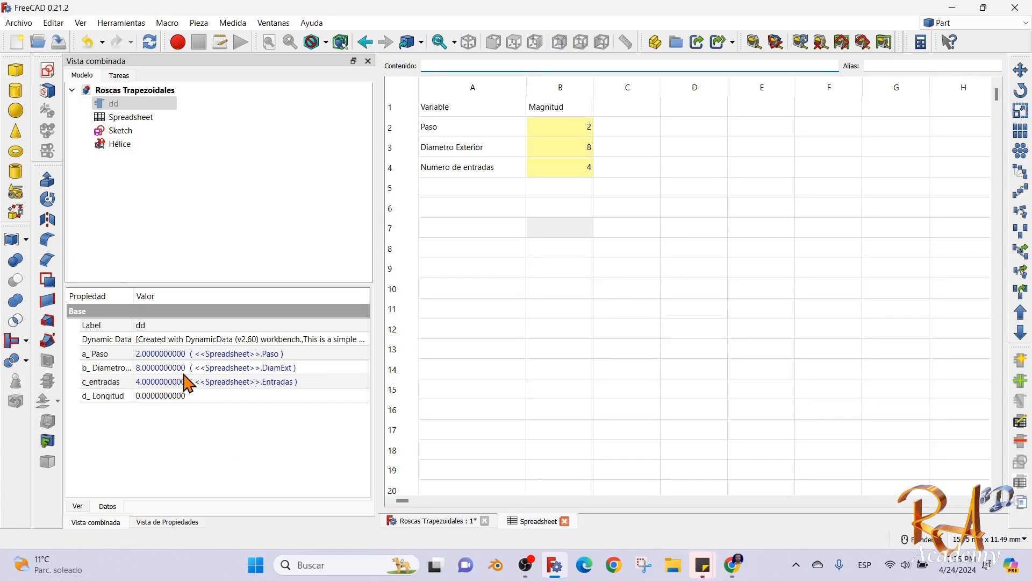
left_click(453, 192)
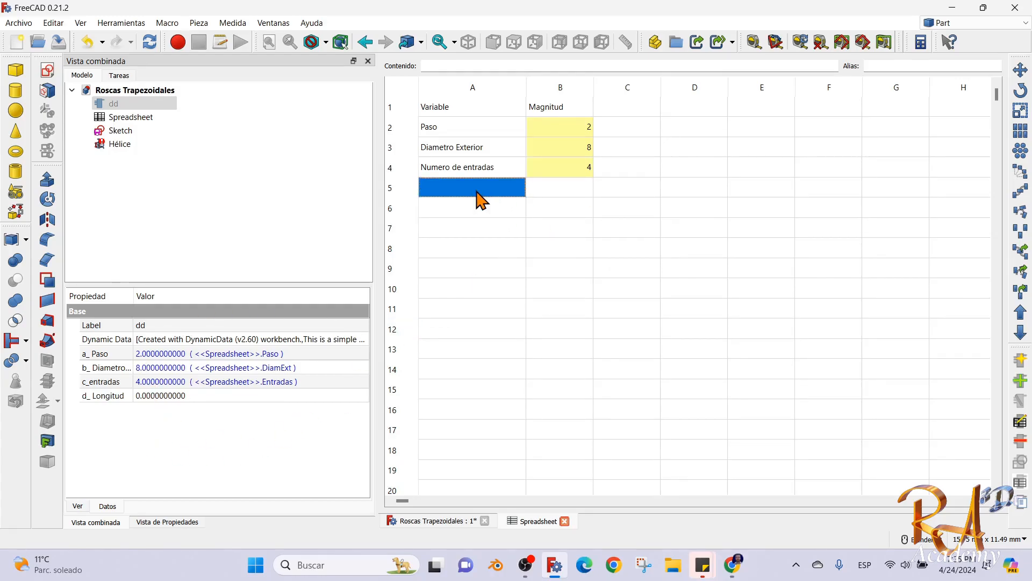
type("Longitud")
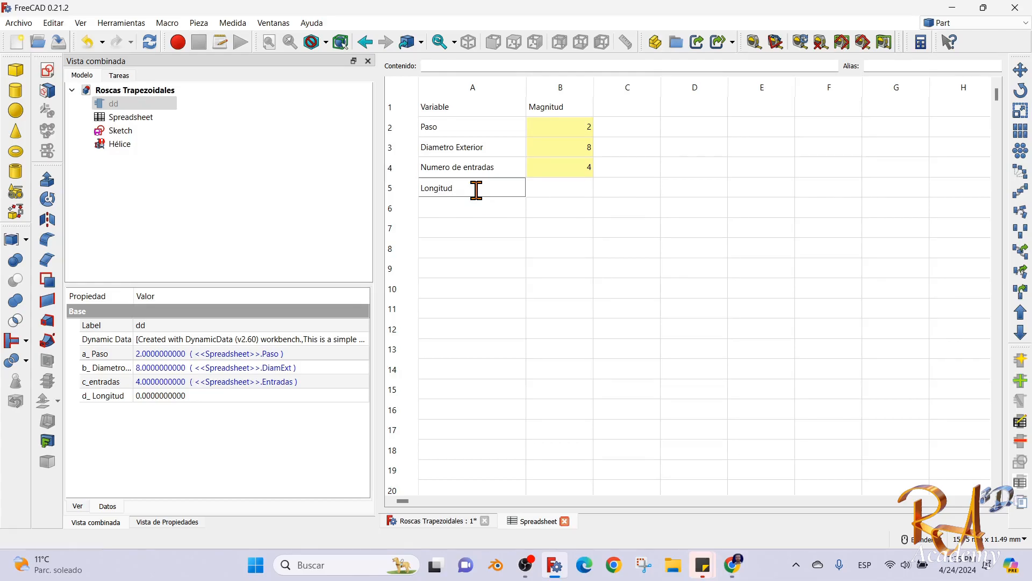
key("Tab")
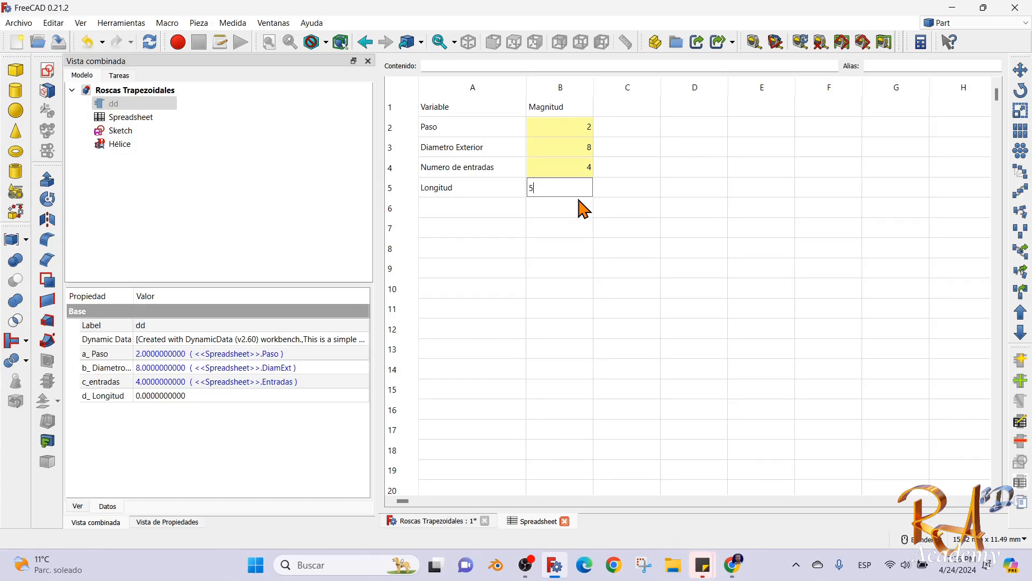
type("50")
left_click(579, 197)
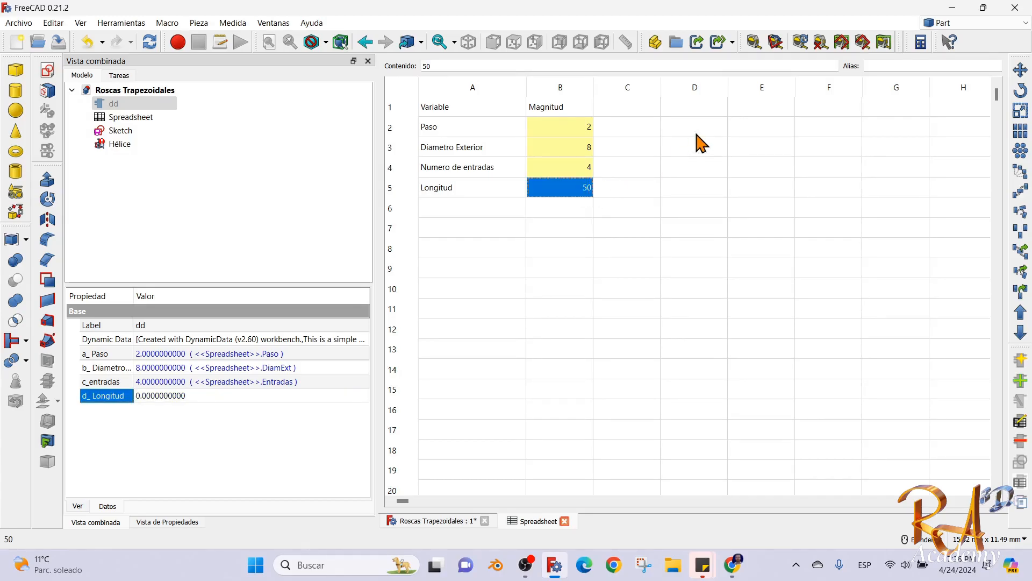
Give spreadsheet cell B5 the alias Longitud.
left_click(887, 64)
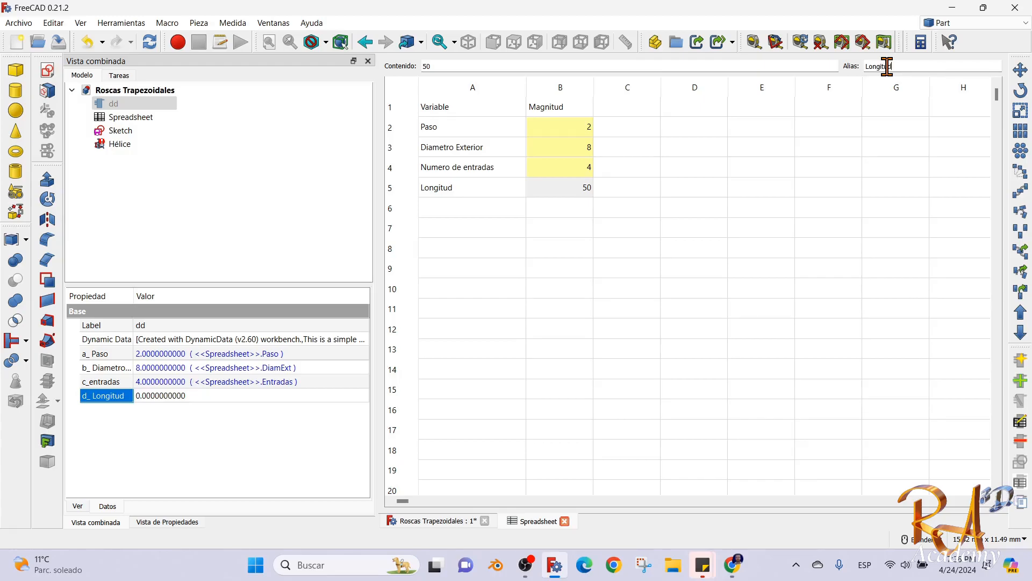
key("Return")
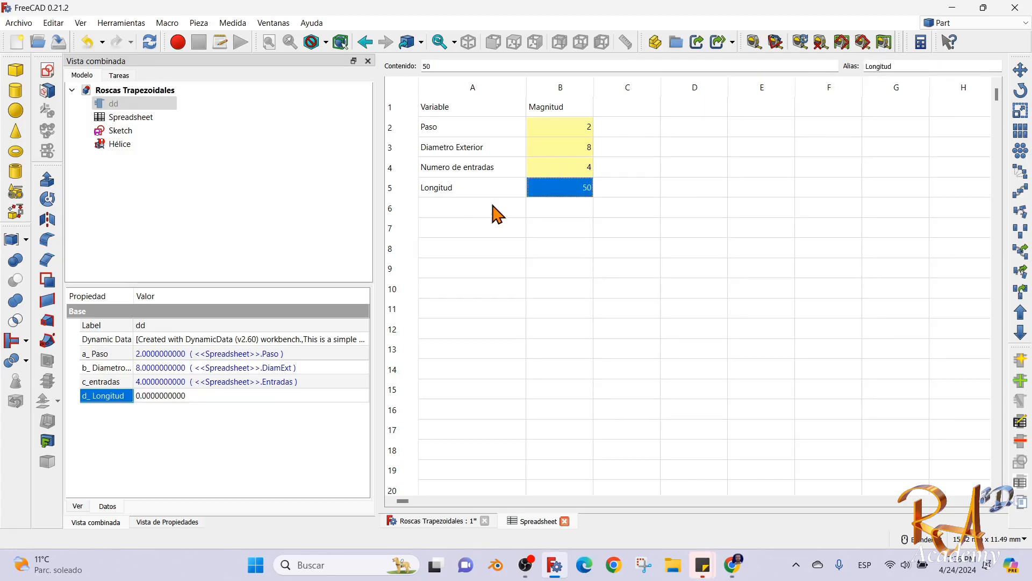
left_click(542, 213)
Set the dd object's d_Longitud property to the expression <<Spreadsheet>>.Longitud.
left_click(188, 448)
left_click(242, 396)
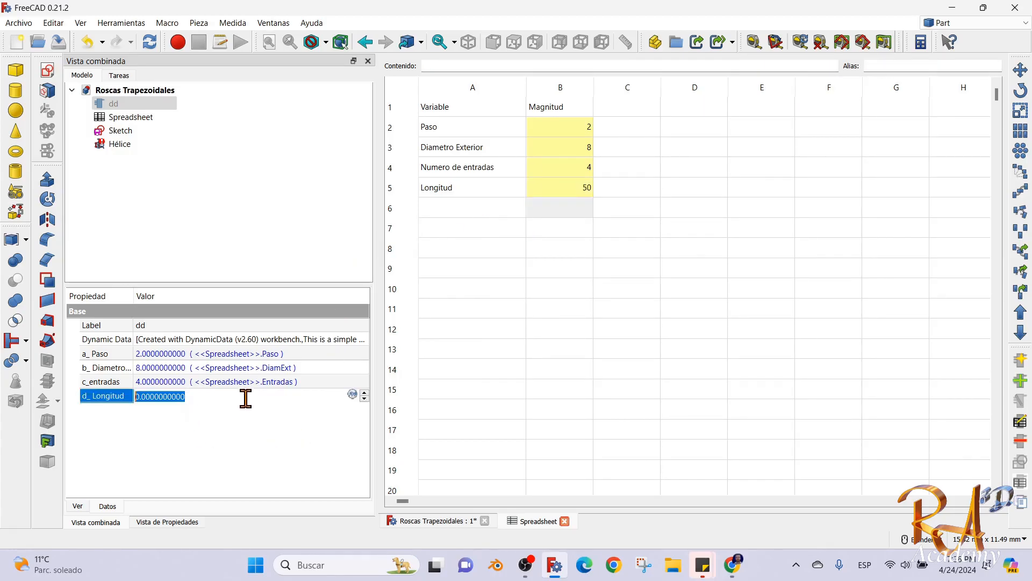
left_click(352, 395)
type("<<")
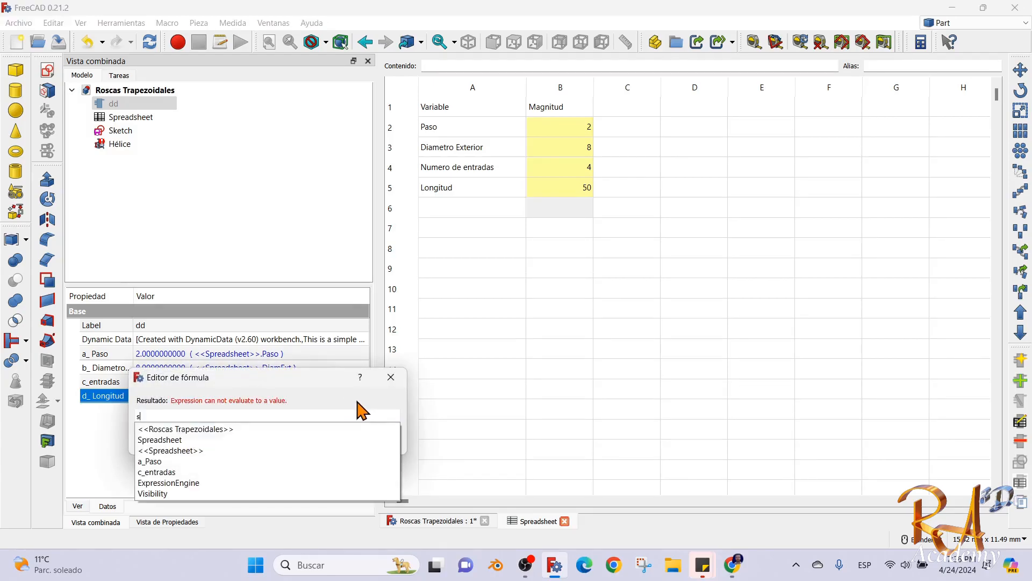
left_click(200, 440)
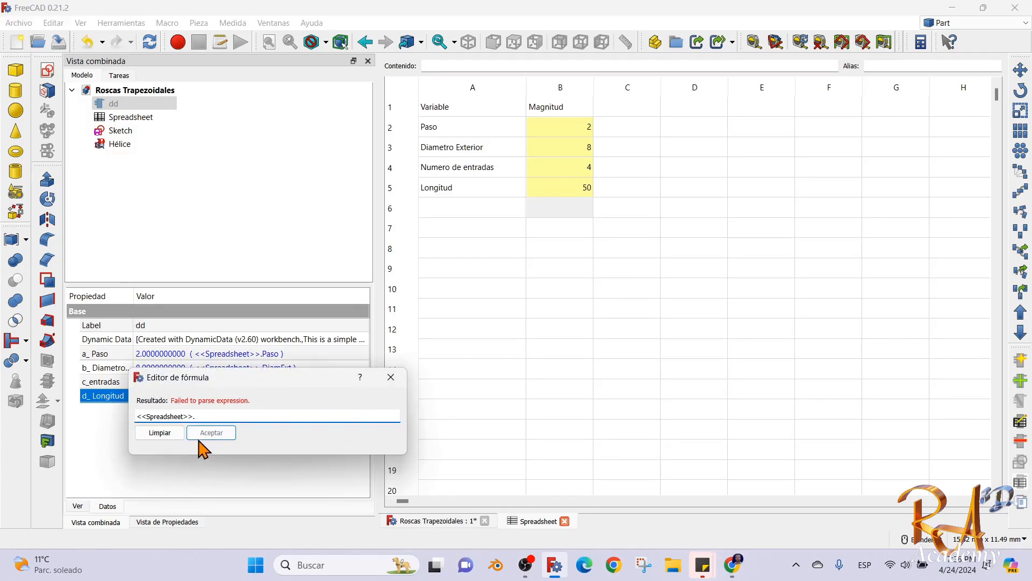
type("lo")
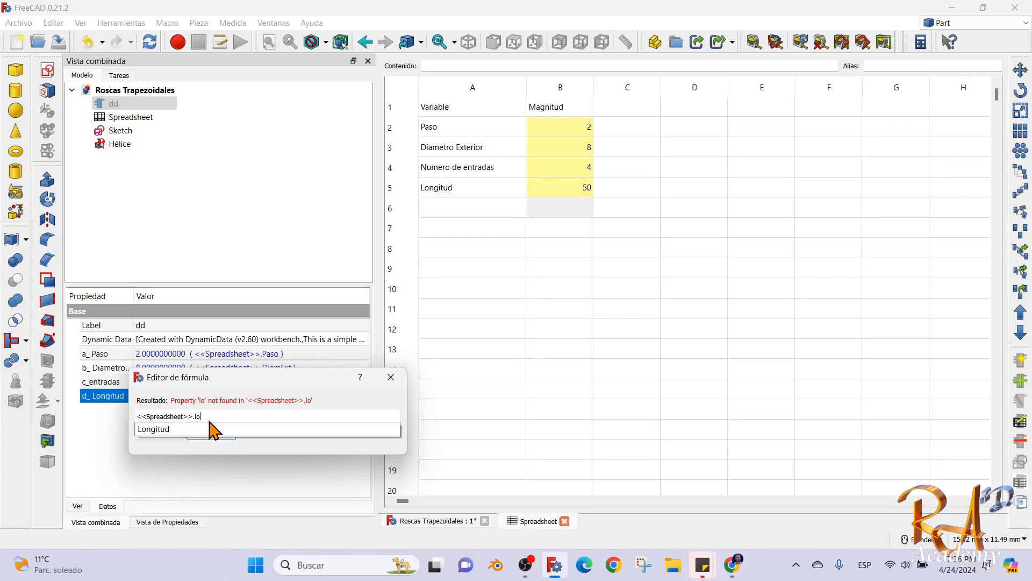
left_click(156, 431)
left_click(223, 436)
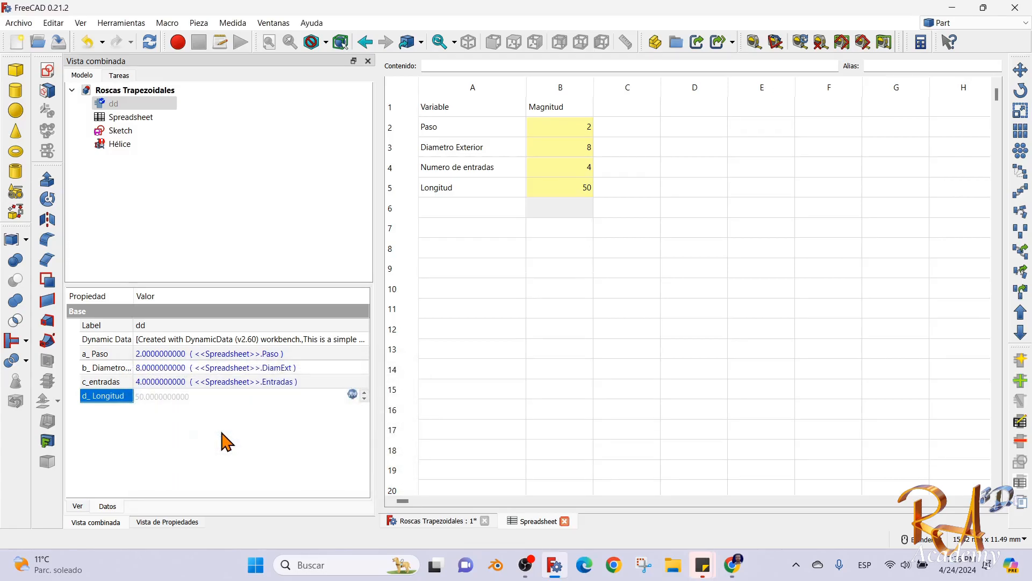
left_click(456, 355)
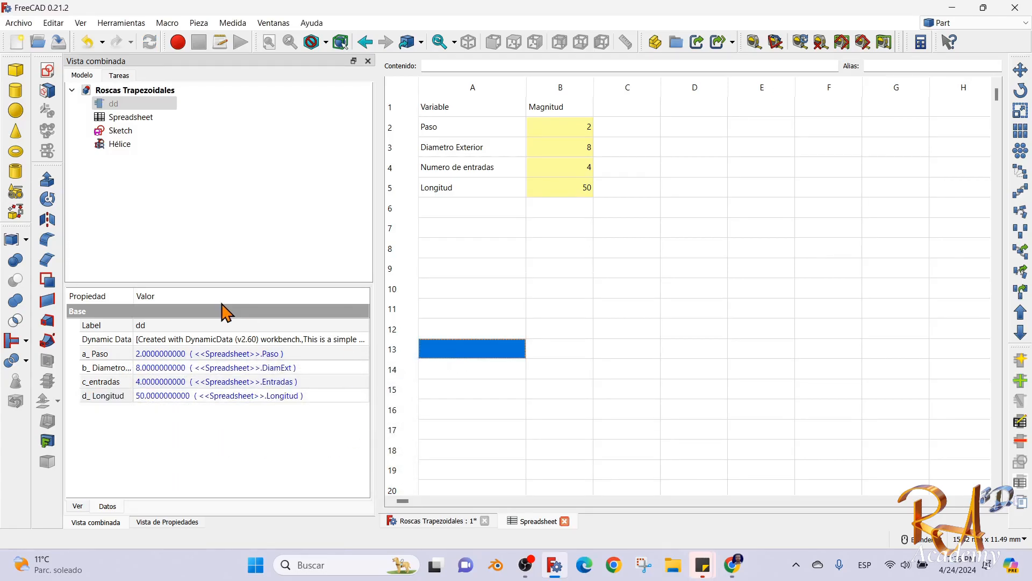
Set the helix's radius to the expression <<Spreadsheet>>.DiamExt / 2.
left_click(120, 145)
left_click(409, 520)
left_click(134, 262)
left_click(121, 145)
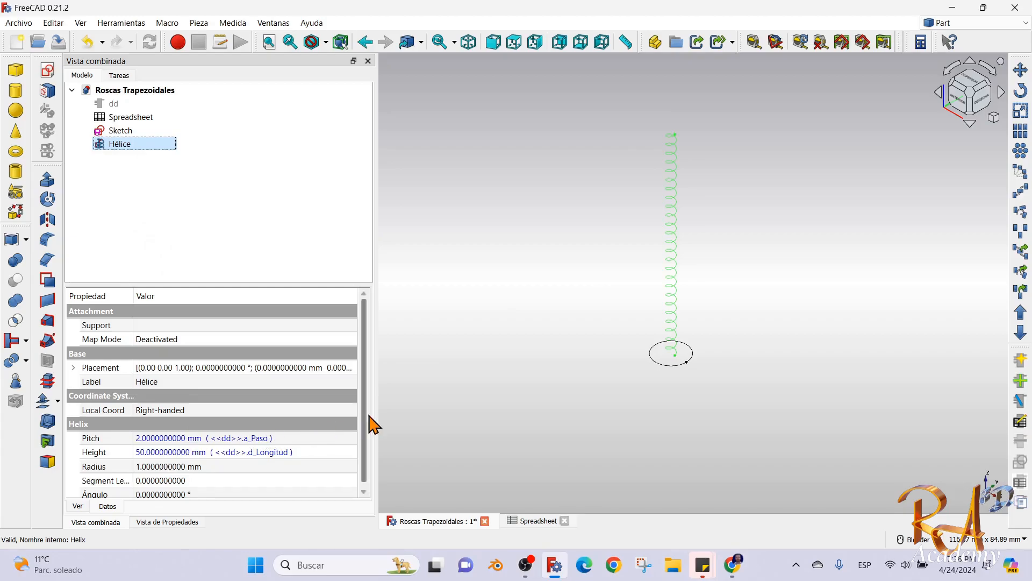
scroll(368, 425, "down", 1)
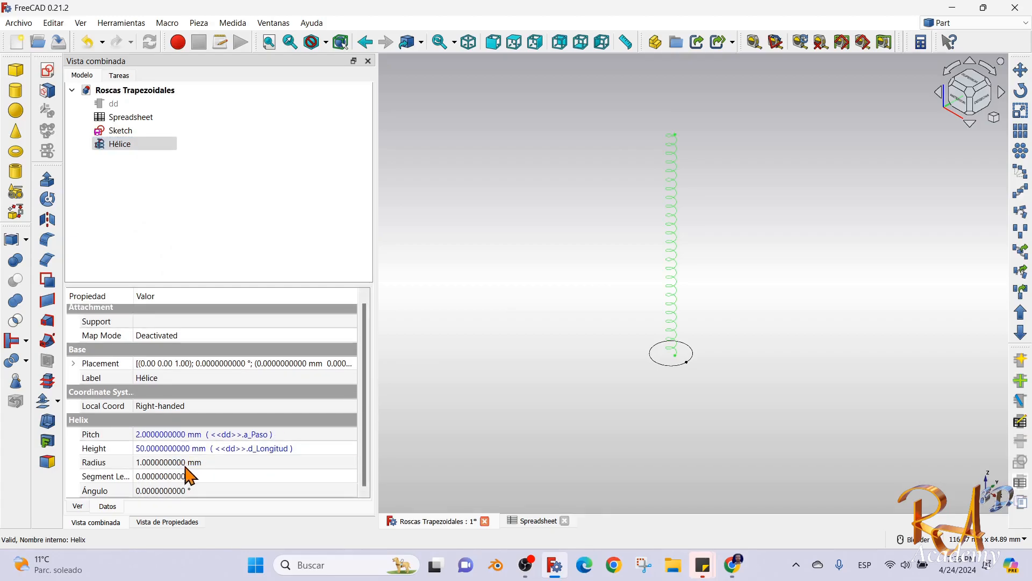
left_click(303, 460)
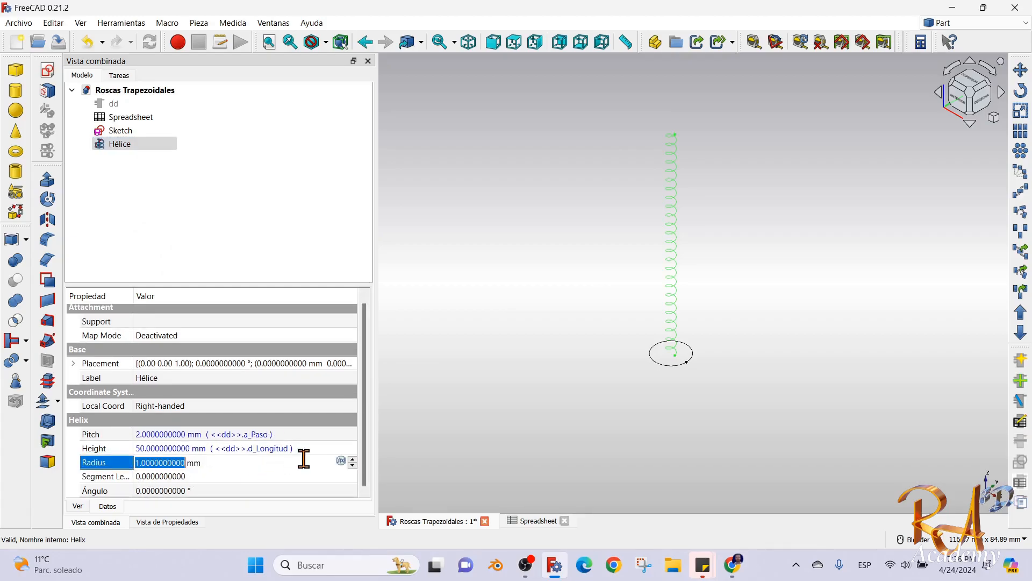
left_click(342, 461)
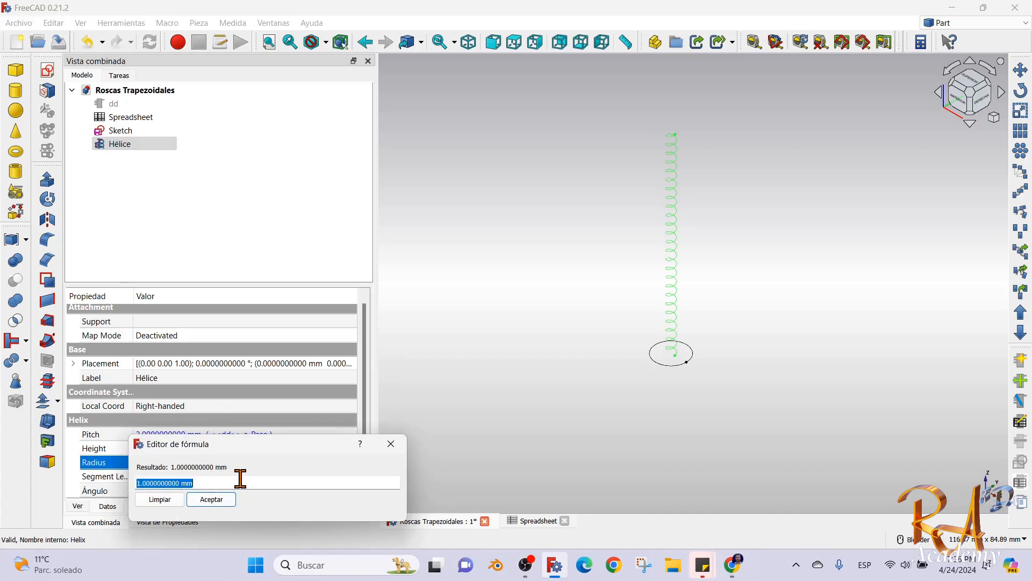
type("sp")
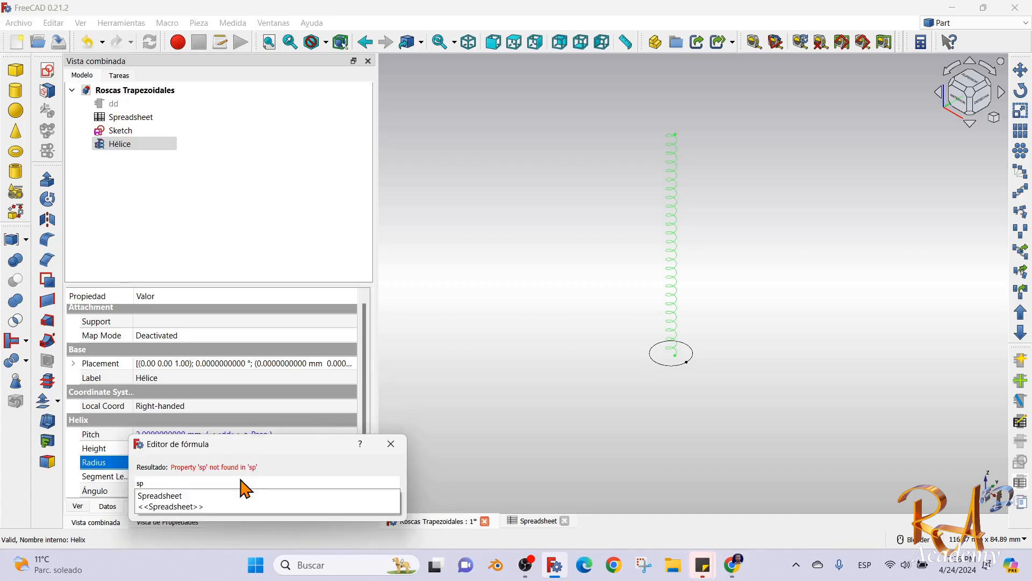
left_click(196, 506)
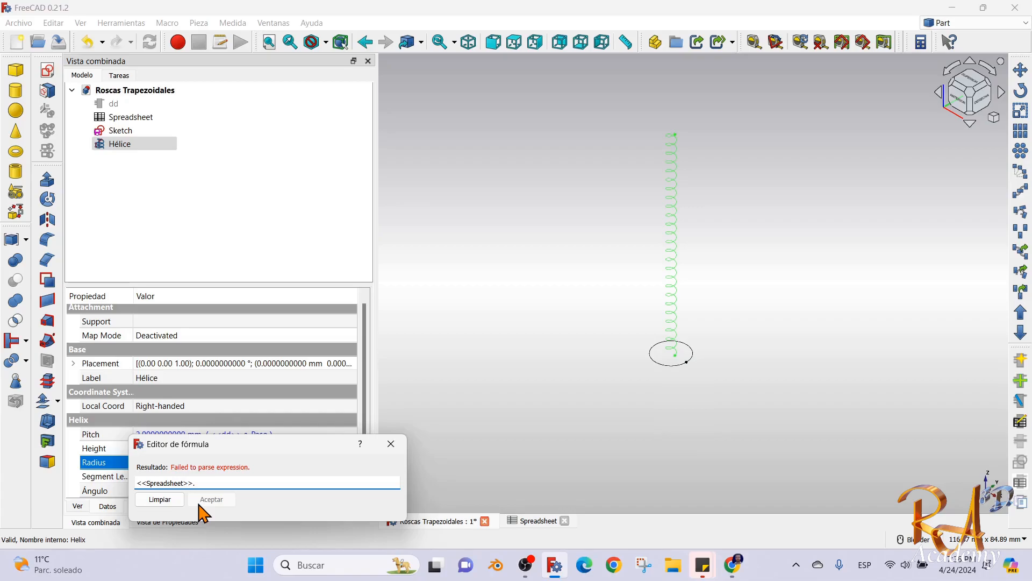
type("dia")
left_click(171, 497)
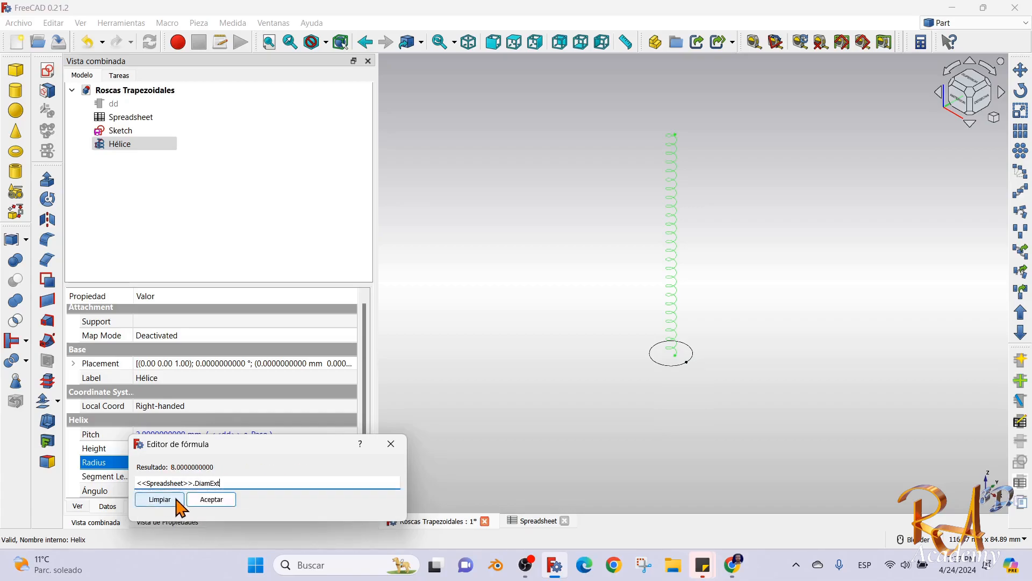
type("/2")
left_click(211, 500)
left_click(275, 477)
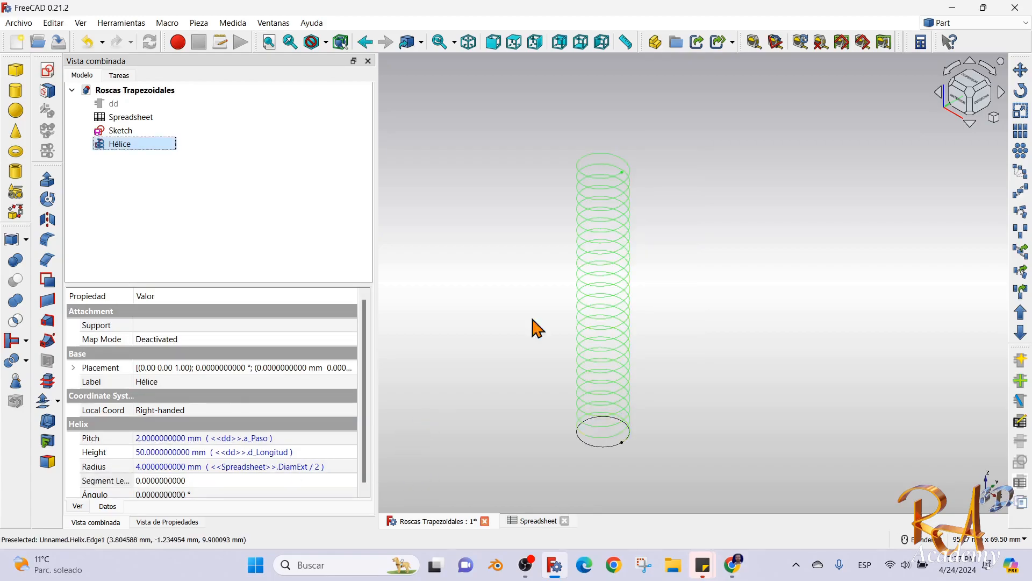
Review the spreadsheet's thread parameters alongside the helix's pitch, height and radius expressions.
left_click(491, 300)
left_click(116, 144)
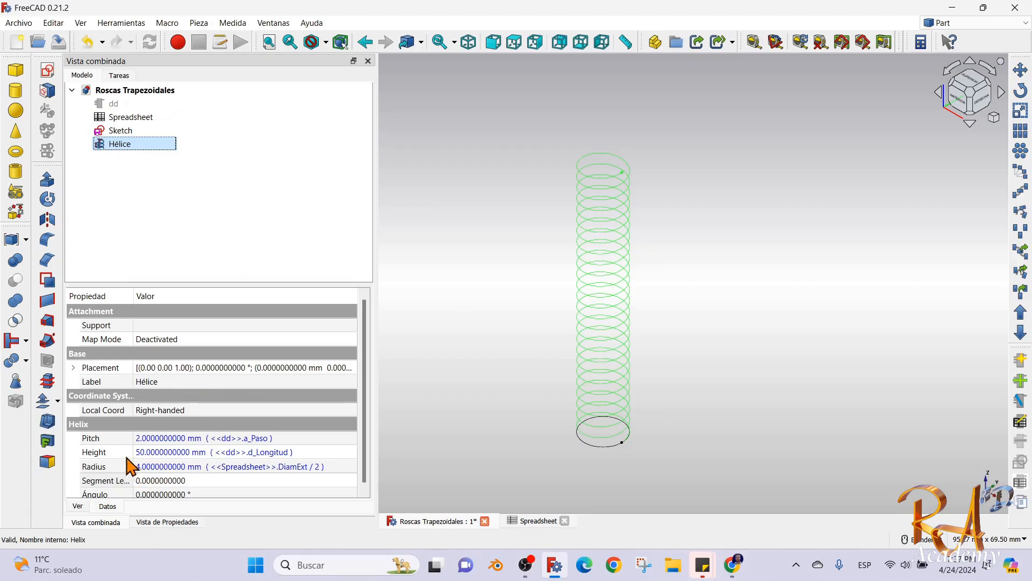
left_click(129, 118)
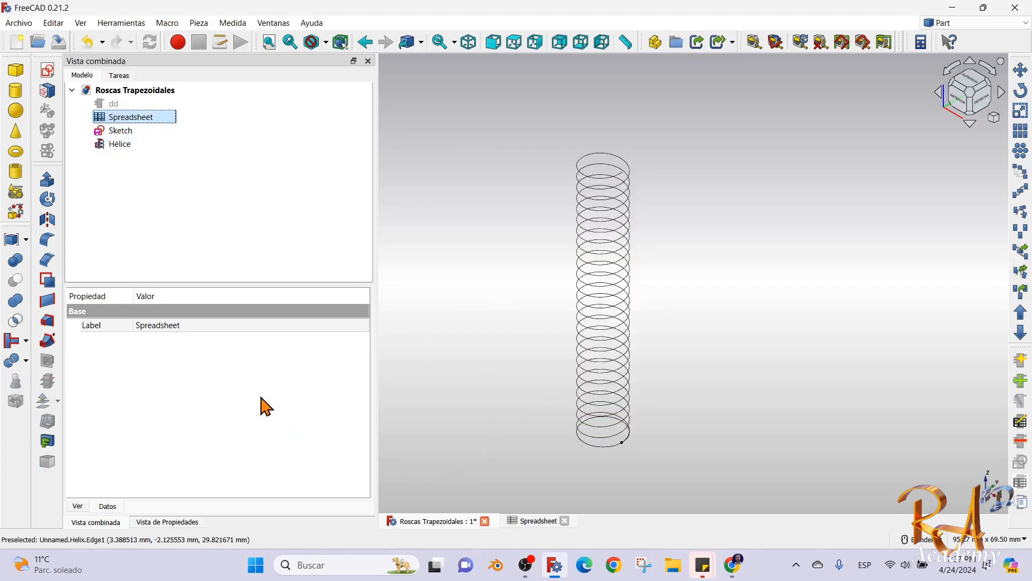
left_click(517, 524)
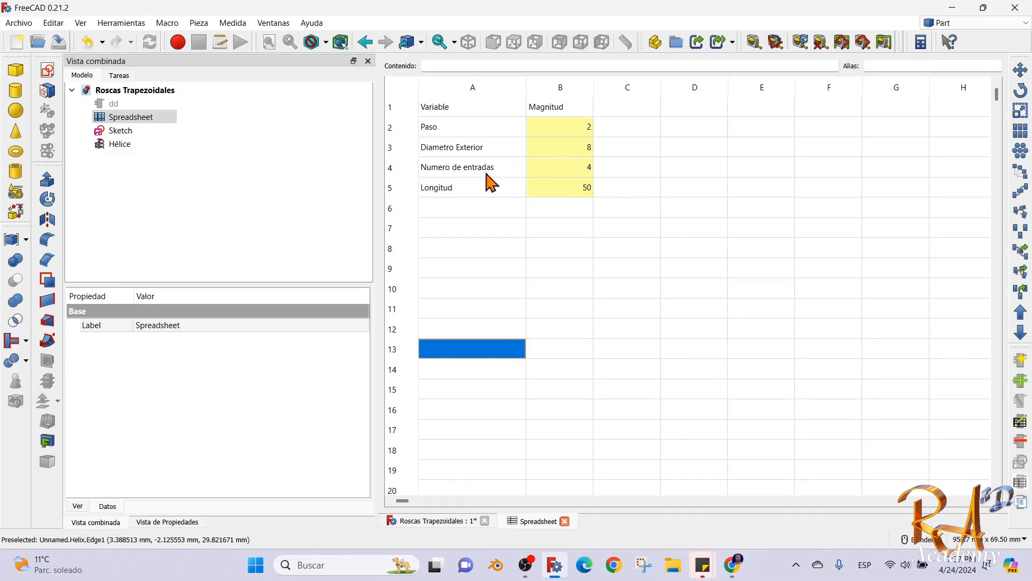
left_click(116, 145)
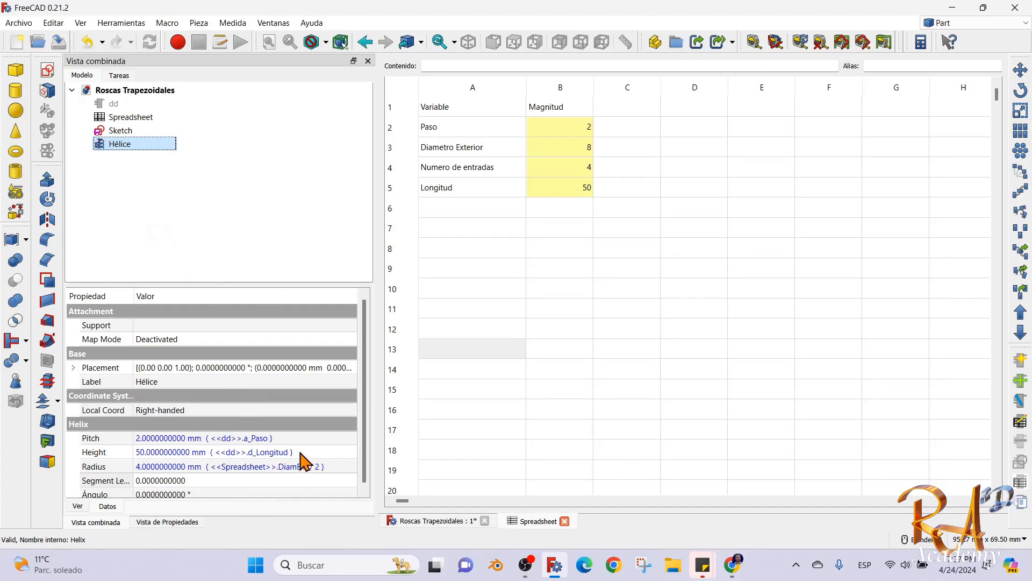
left_click(312, 439)
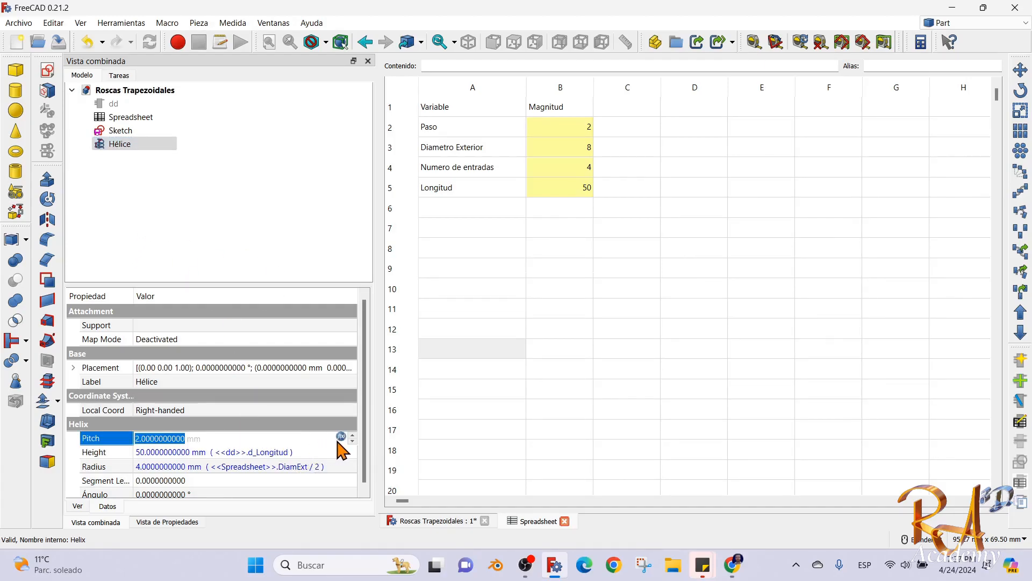
left_click(472, 371)
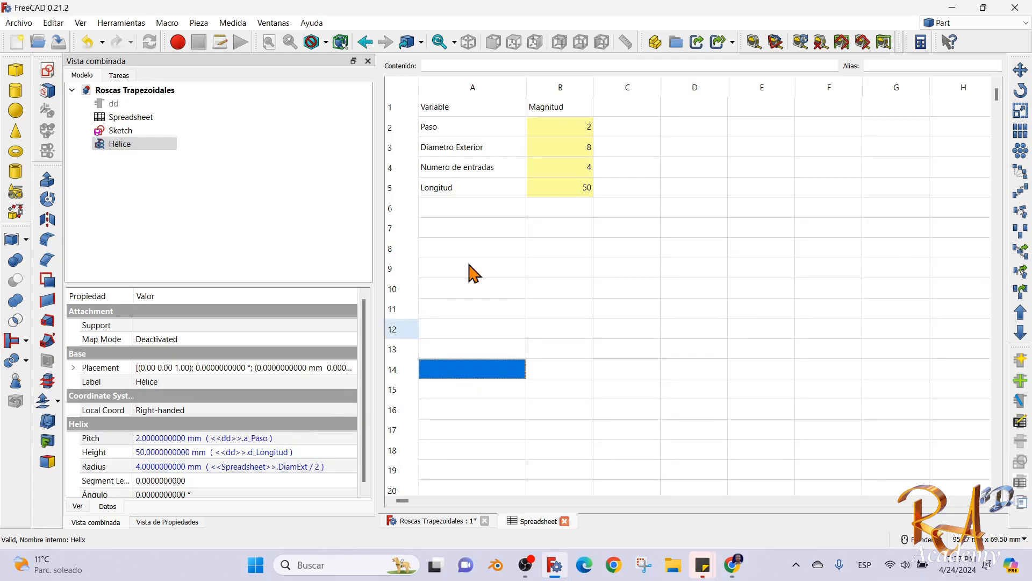
Change the helix's pitch expression to <<dd>>.a_Paso * <<dd>>.c_entradas and show the helix in the 3D view.
left_click(301, 437)
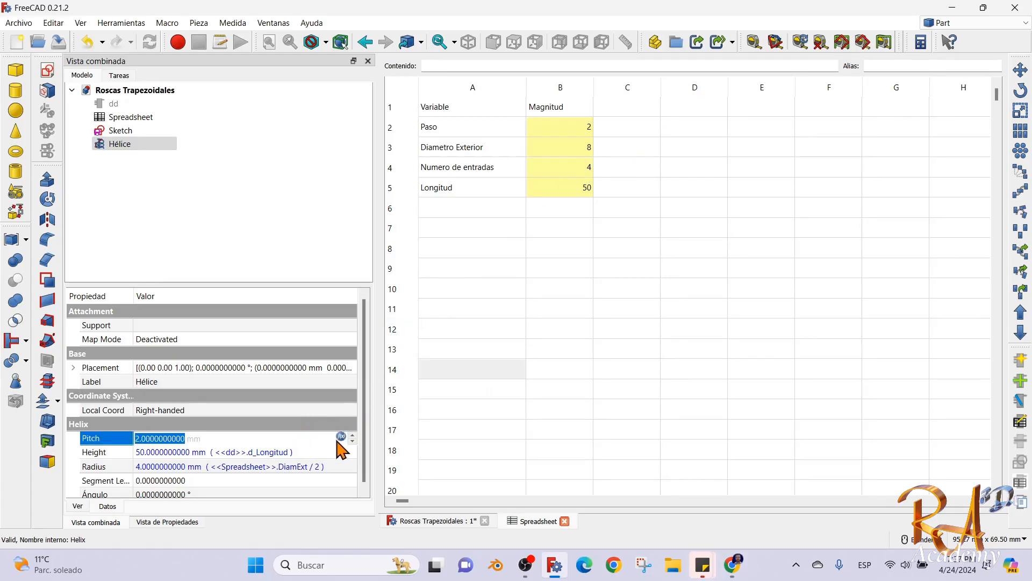
left_click(341, 436)
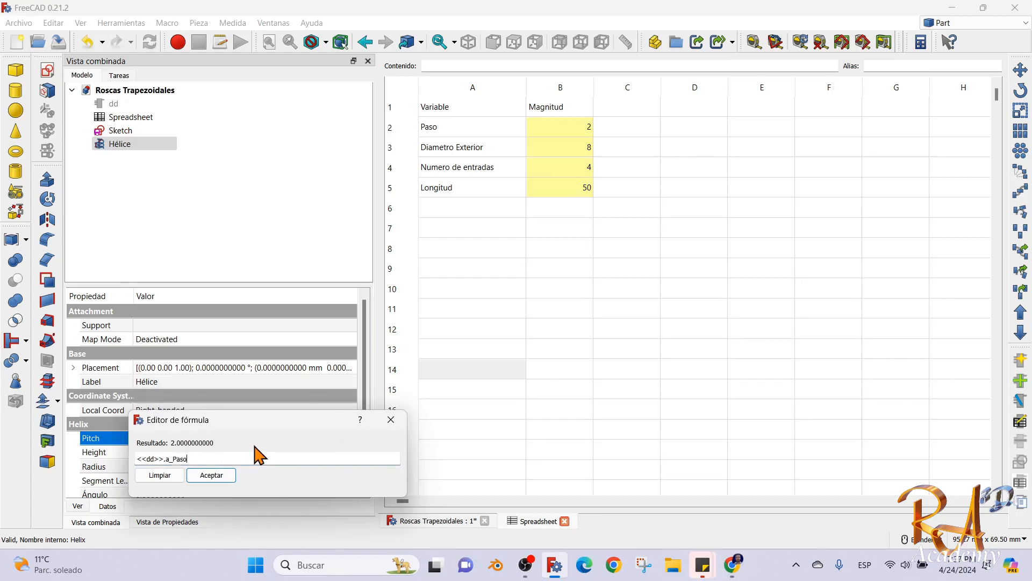
type("*")
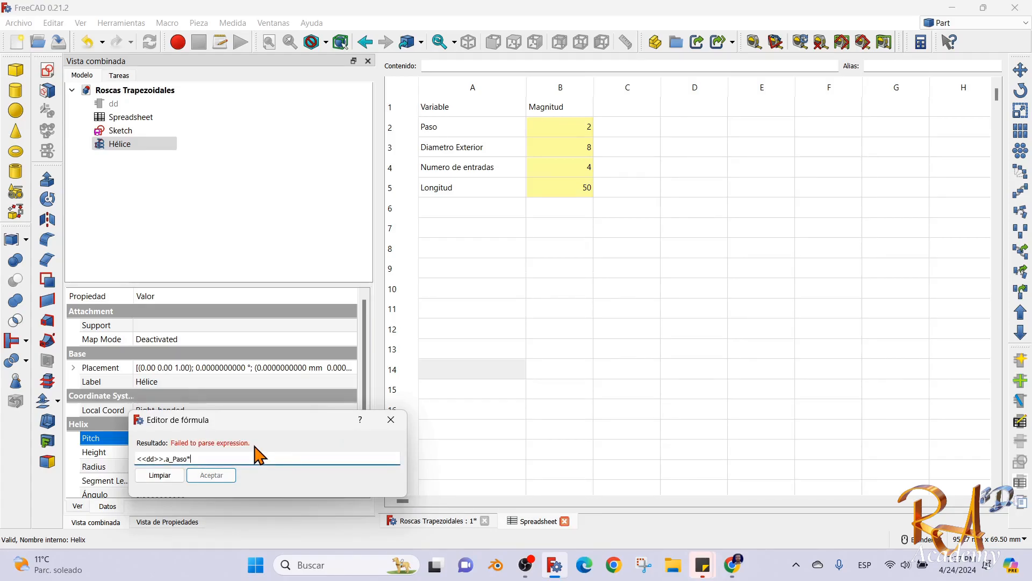
type("<<dd")
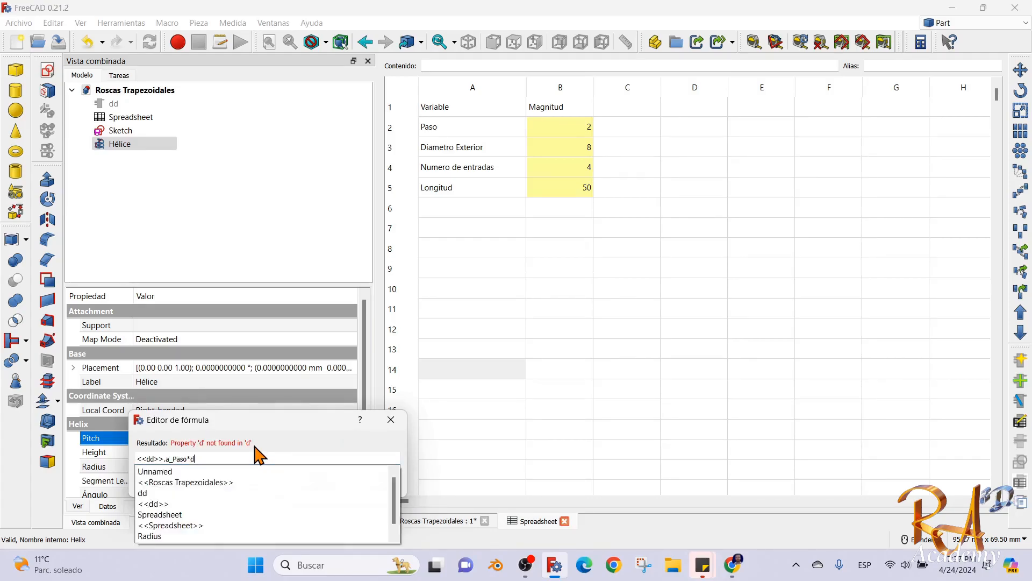
left_click(175, 483)
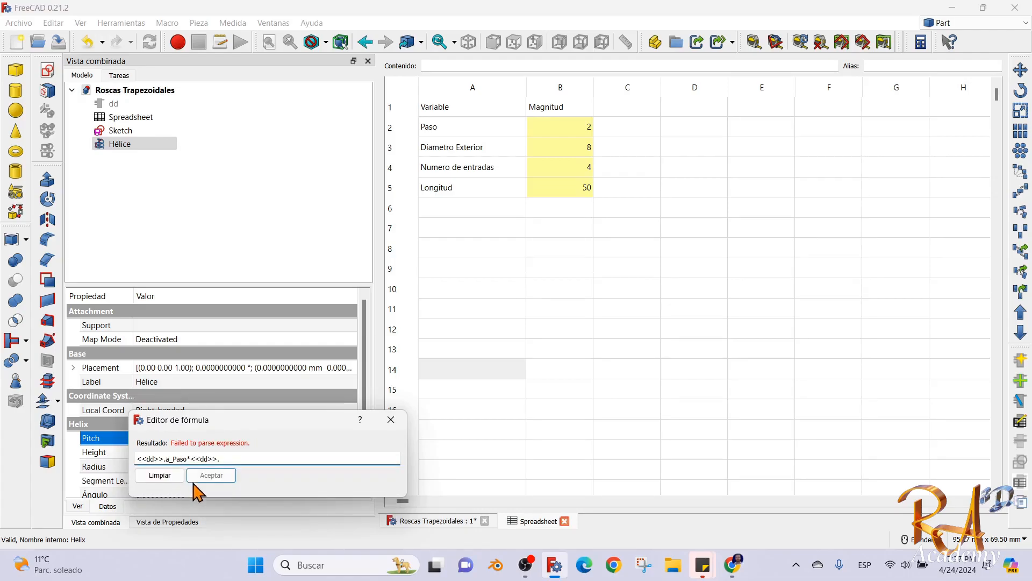
type("en")
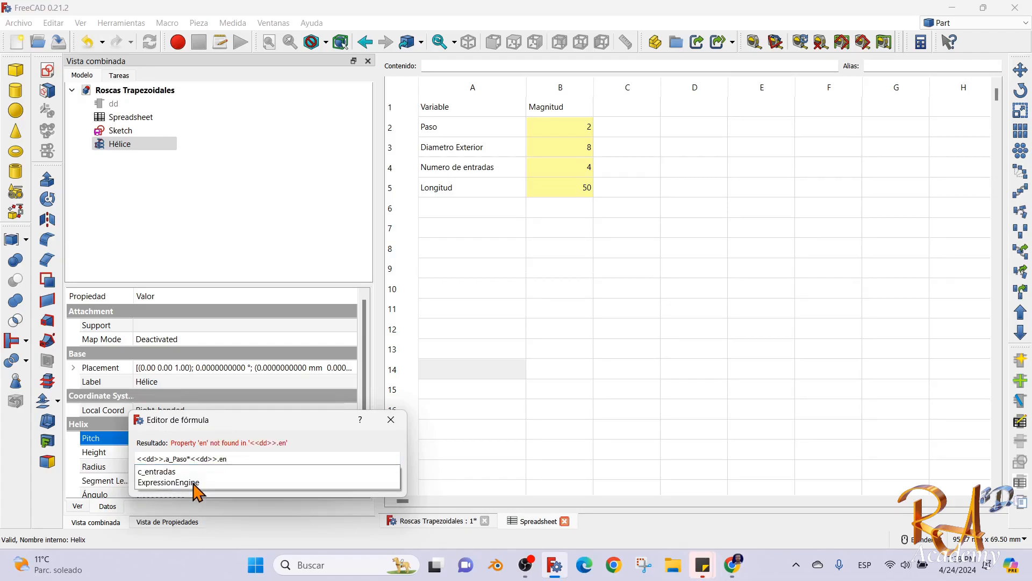
left_click(184, 472)
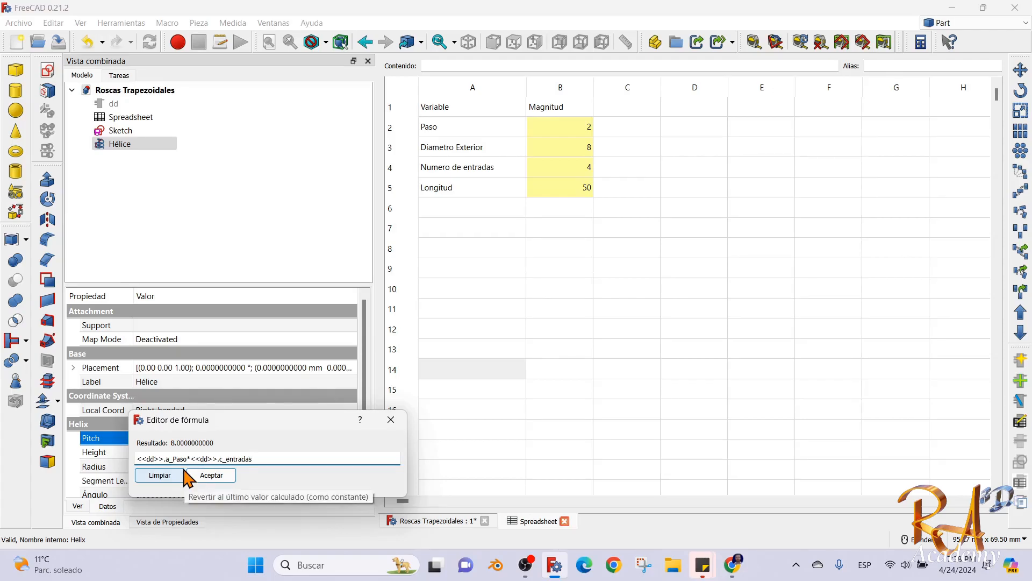
key("Return")
key("Tab")
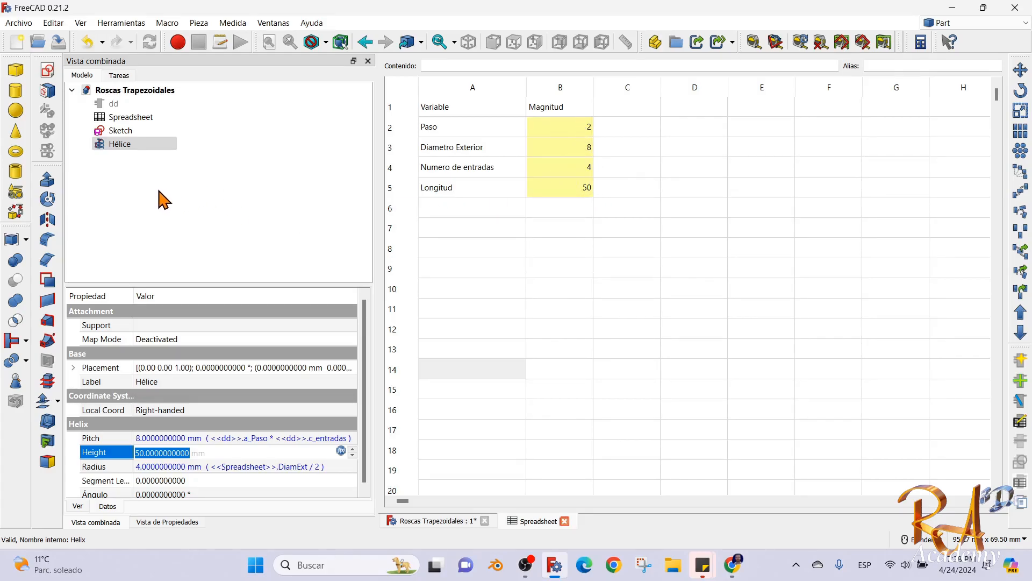
left_click(135, 146)
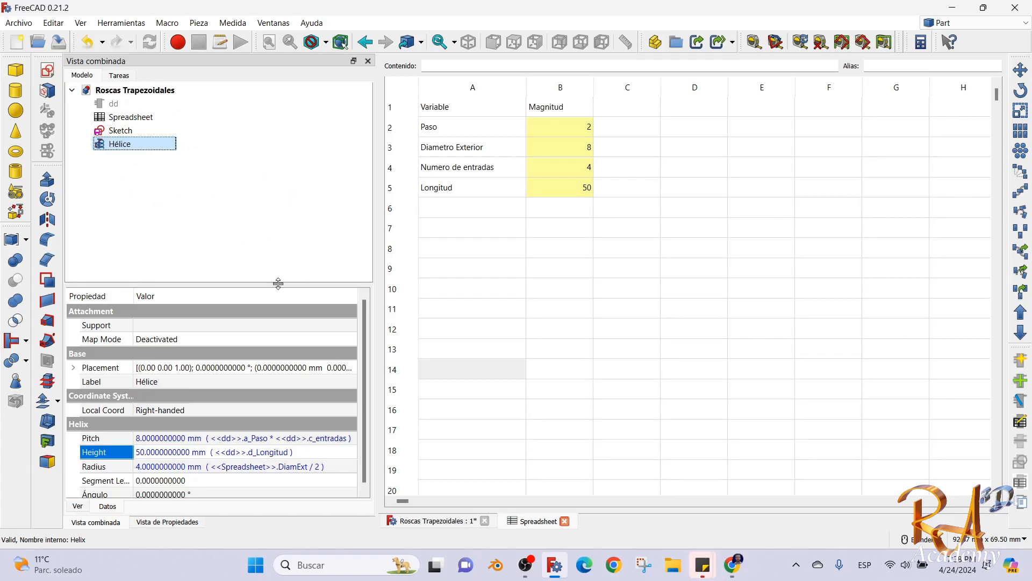
left_click(428, 522)
left_click(733, 366)
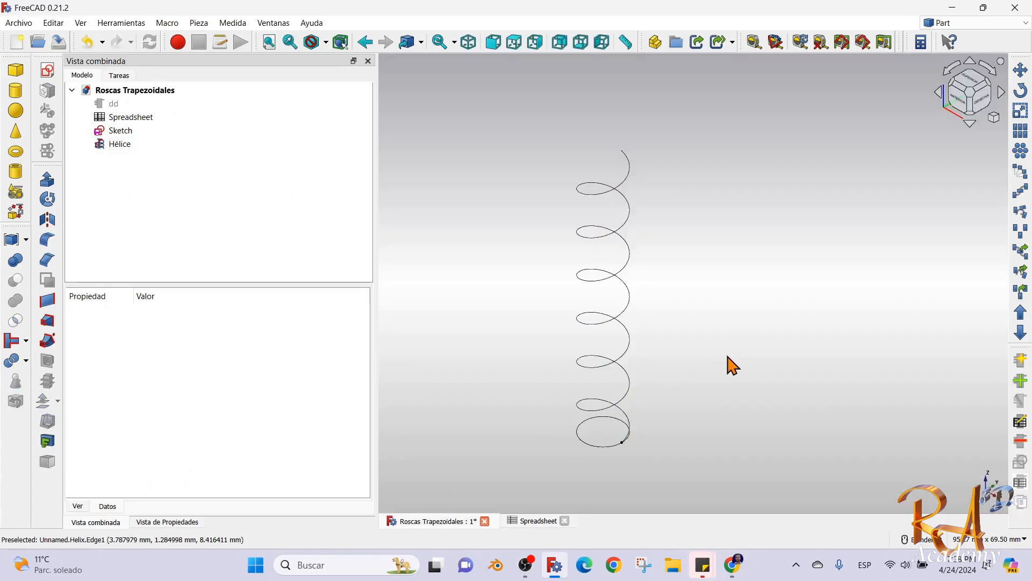
Create a new sketch on the XZ plane, seen from the front of the helix.
key("ctrl+z")
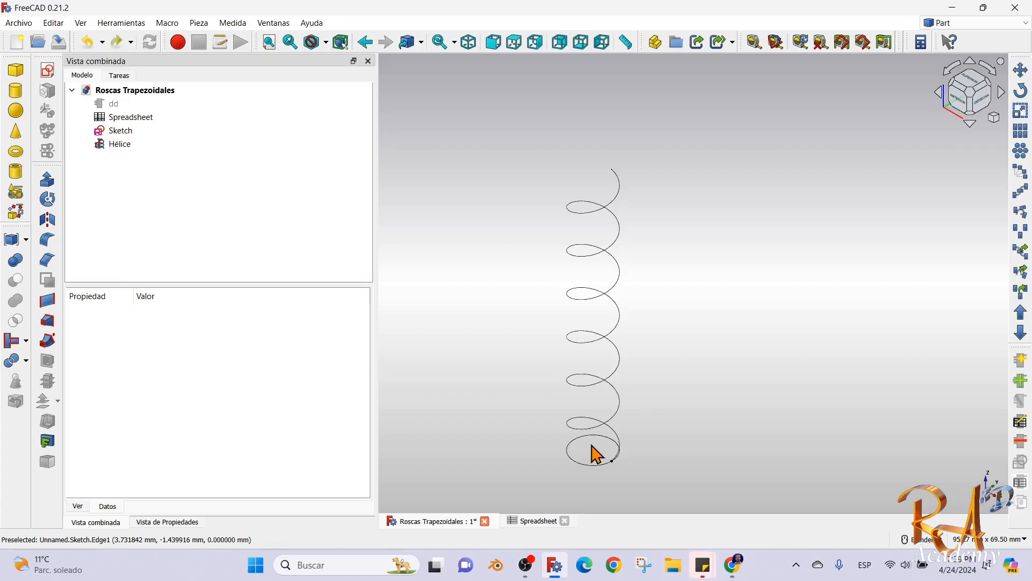
middle_click_drag(665, 357, 657, 346, "shift")
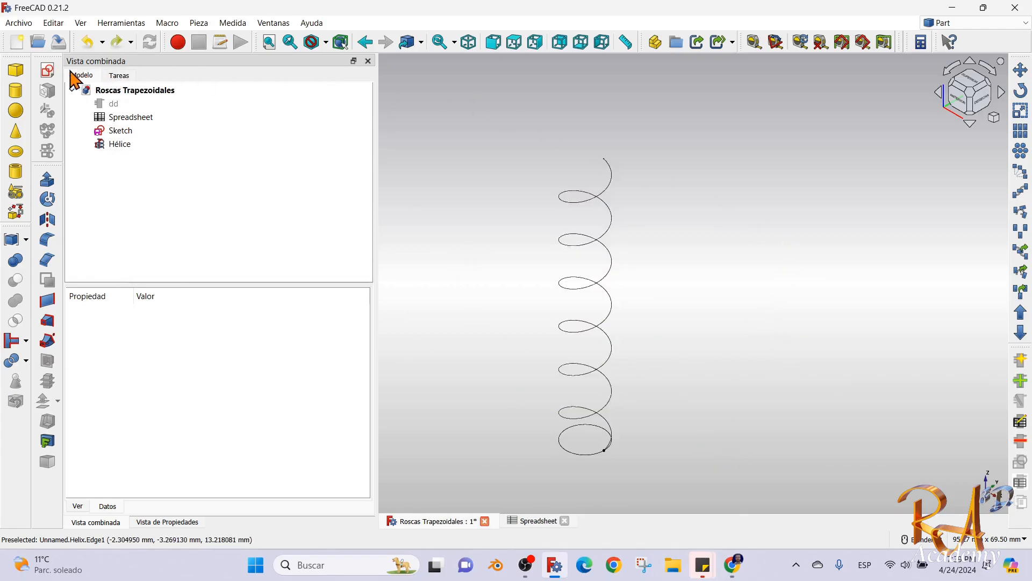
left_click(47, 70)
left_click(484, 262)
left_click(517, 335)
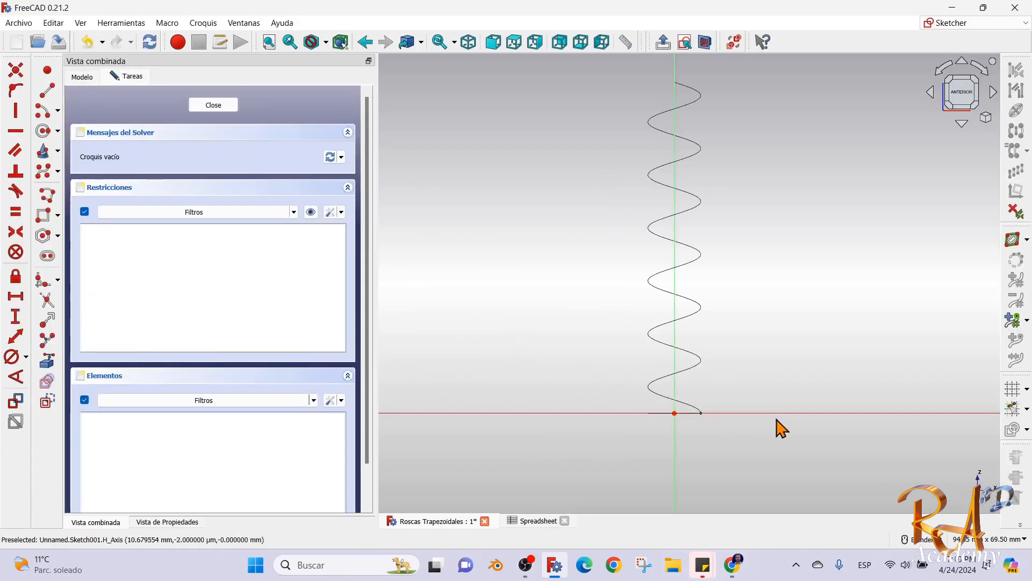
Examine the start of the helix in the new sketch and the trapezoidal thread reference drawing in the browser.
scroll(675, 419, "up", 6)
scroll(606, 385, "up", 3)
scroll(606, 385, "down", 3)
scroll(590, 424, "down", 1)
scroll(588, 425, "up", 2)
scroll(589, 422, "up", 1)
scroll(604, 424, "down", 3)
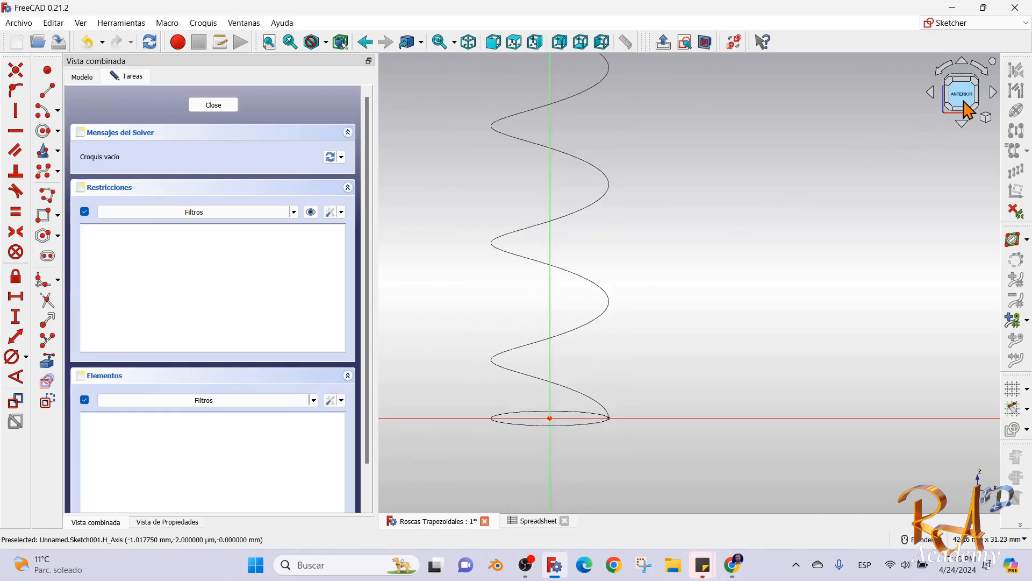
scroll(652, 376, "up", 5)
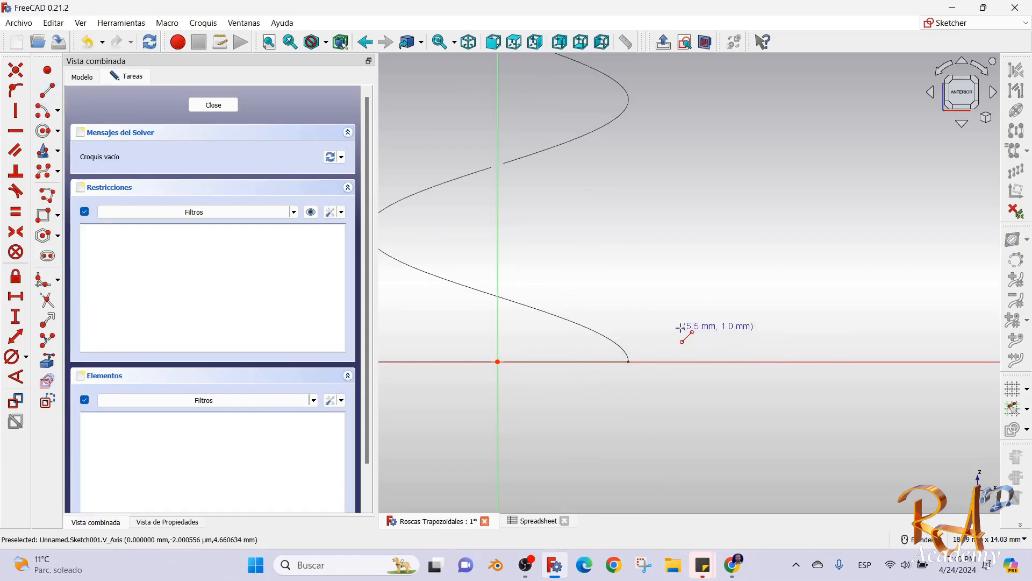
key("alt+Tab")
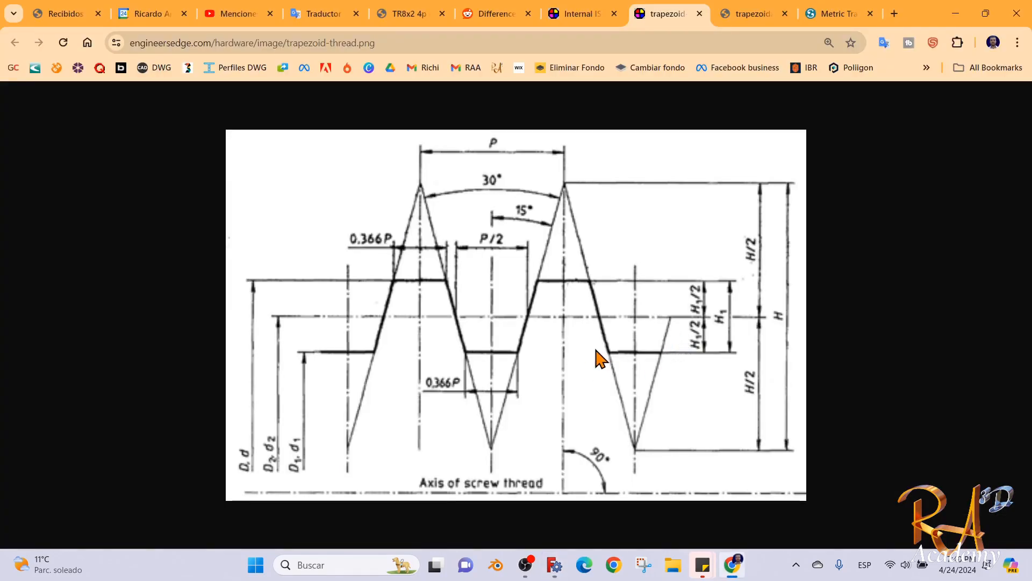
key("alt+Tab")
Hide the base circle sketch and close the thread profile sketch.
left_click(48, 360)
middle_click_drag(630, 363, 630, 409)
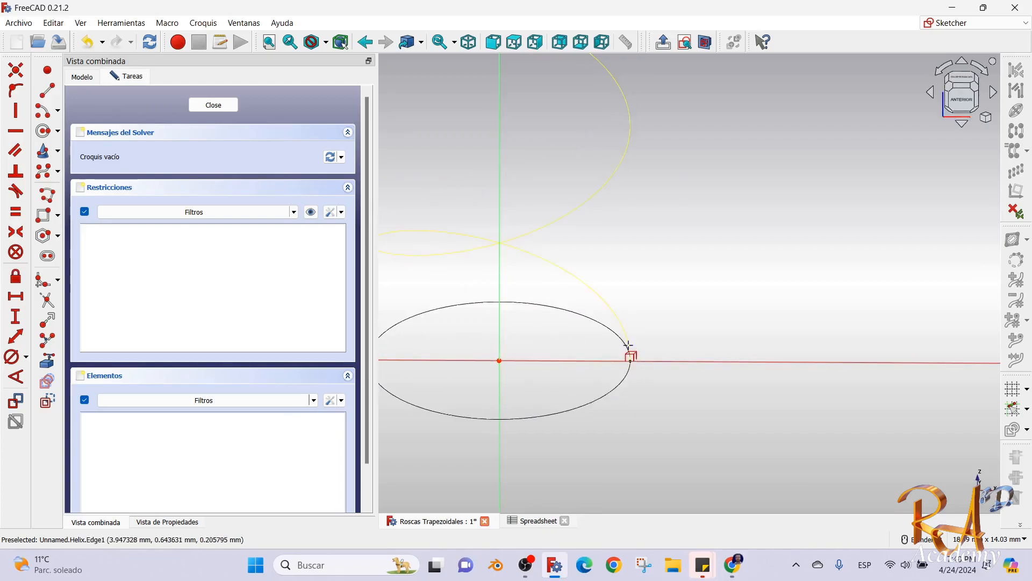
left_click(82, 76)
left_click(120, 133)
left_click(129, 78)
left_click(216, 106)
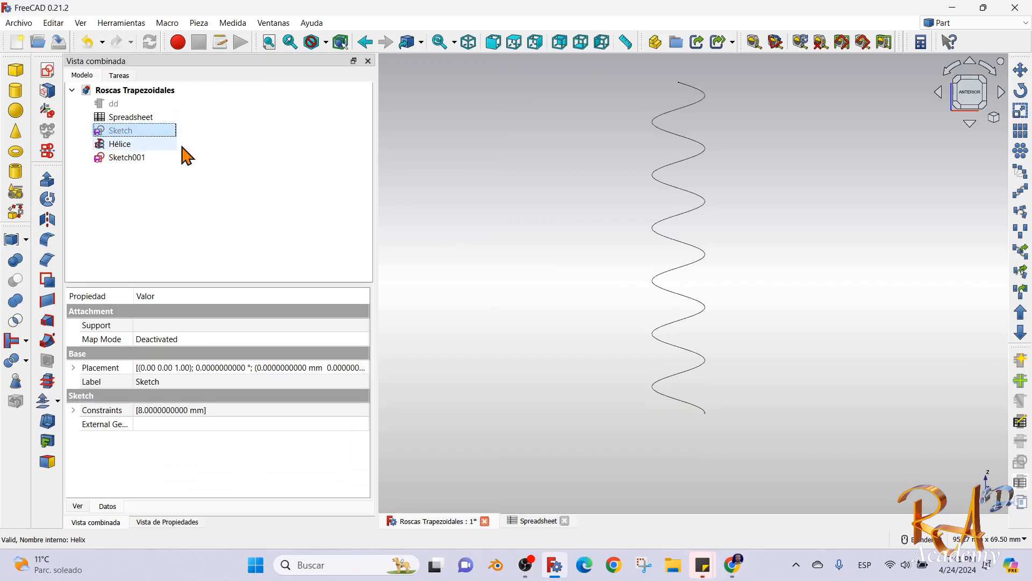
Reopen Sketch001 for editing, viewed at an angle around the helix's start point.
double_click(127, 157)
scroll(691, 421, "down", 3)
middle_click_drag(691, 421, 648, 445)
scroll(684, 442, "down", 3)
scroll(711, 425, "up", 14)
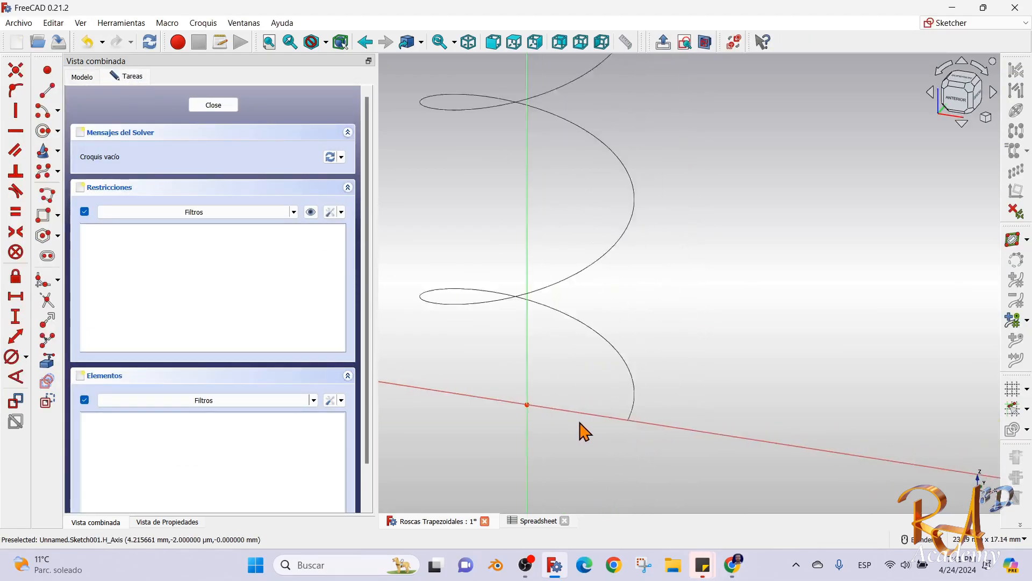
left_click(47, 360)
left_click(641, 420)
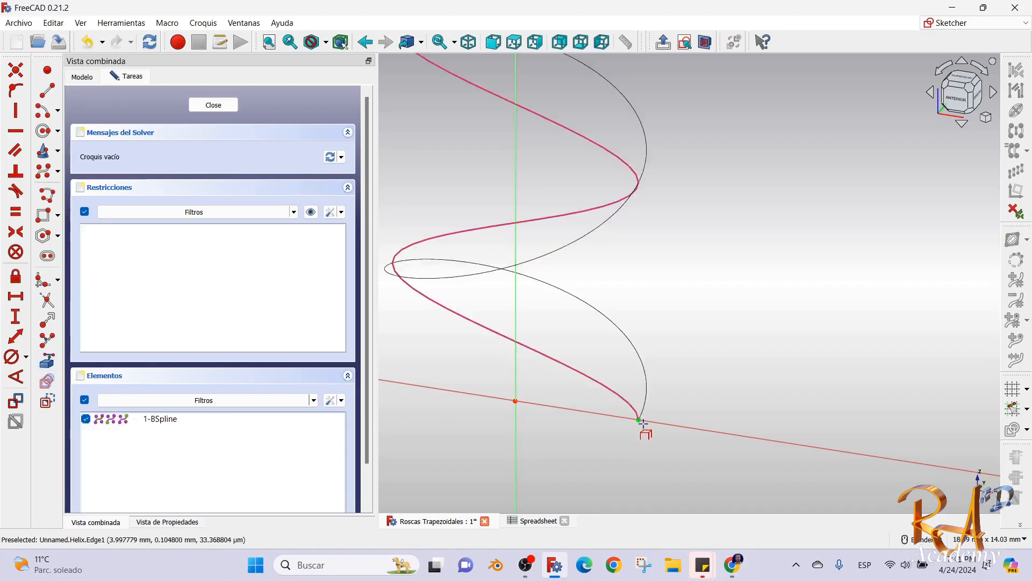
right_click(593, 373)
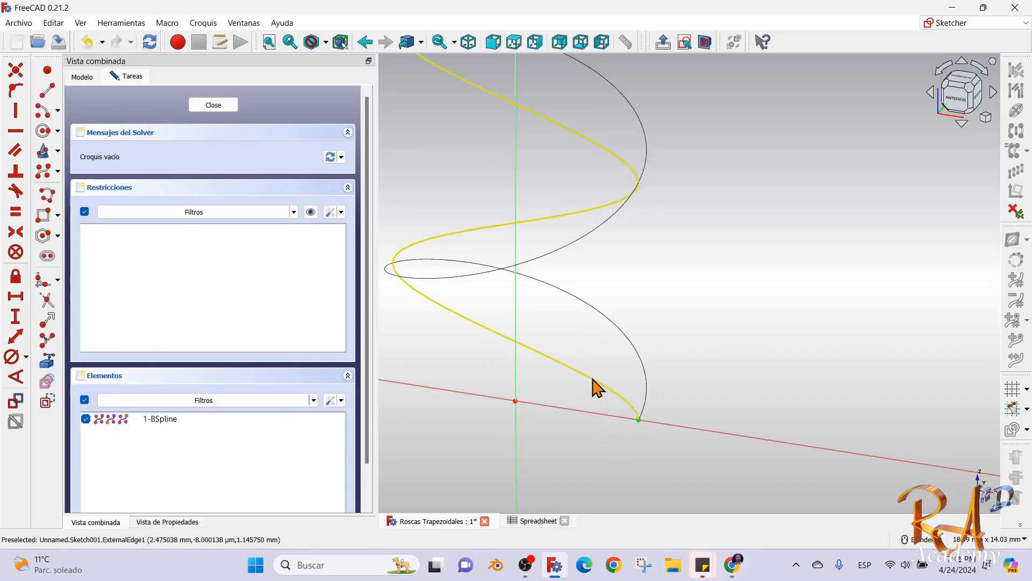
left_click(594, 380)
key("Delete")
Project the helix's start point into the sketch as external geometry, and close and reopen the sketch.
left_click(44, 364)
left_click(639, 420)
left_click(214, 105)
double_click(130, 156)
scroll(747, 445, "up", 1)
scroll(635, 369, "up", 5)
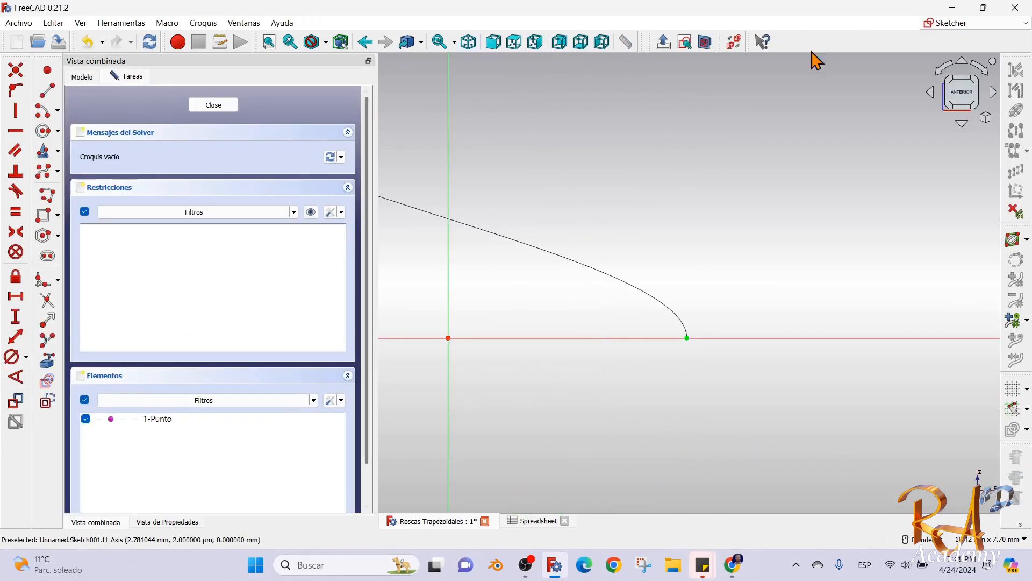
Draw a vertical line about 4.3 mm up from the helix's start point and a line to the origin, both as construction geometry.
left_click(49, 95)
left_click(688, 338)
left_click(689, 81)
key("alt+Tab")
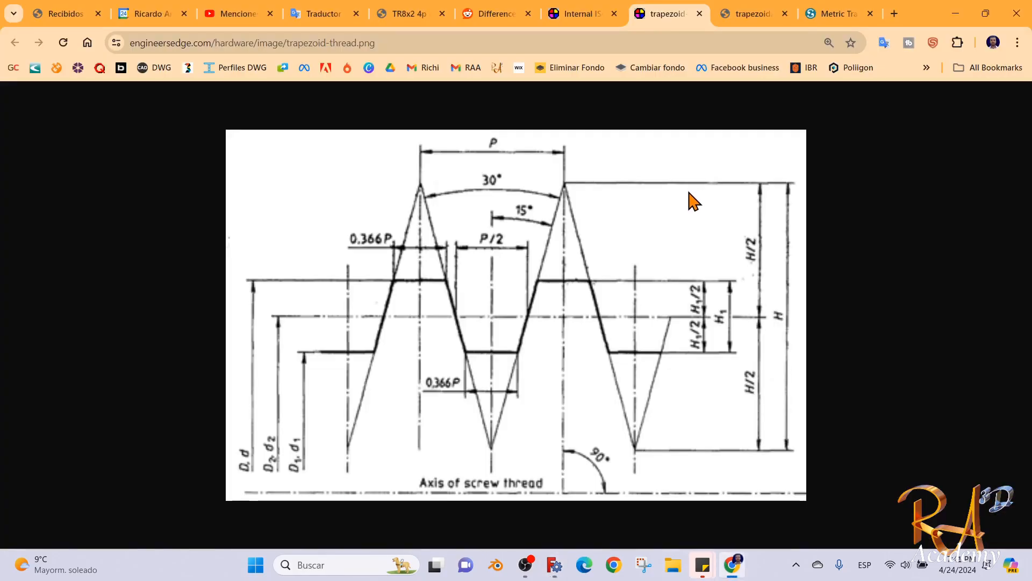
key("alt+Tab")
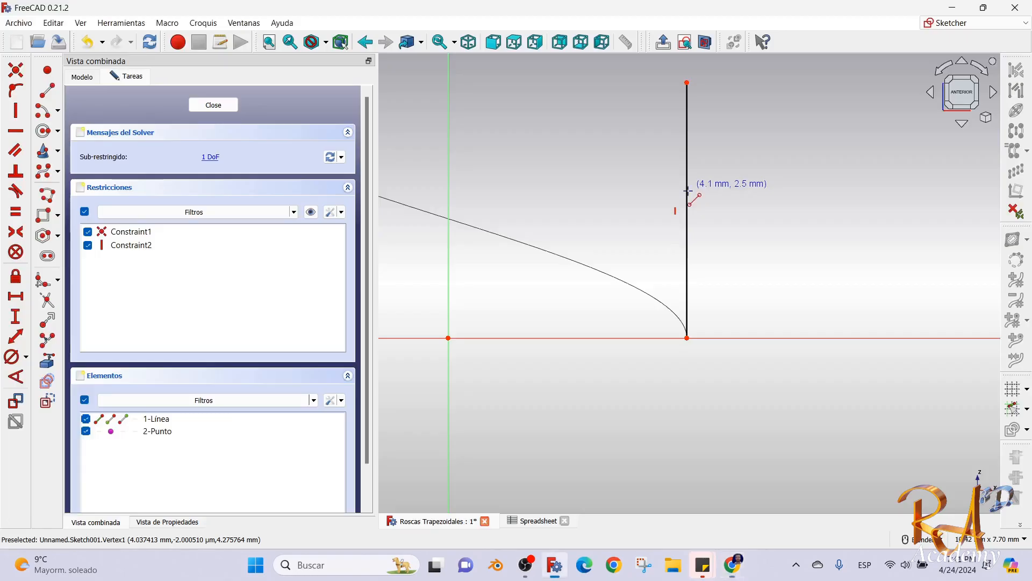
left_click(688, 338)
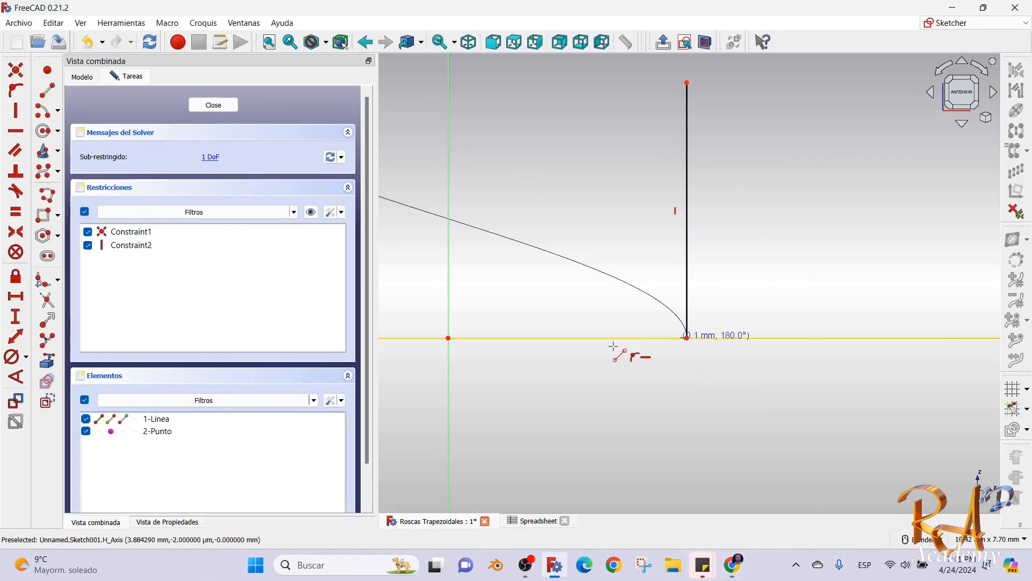
left_click(448, 338)
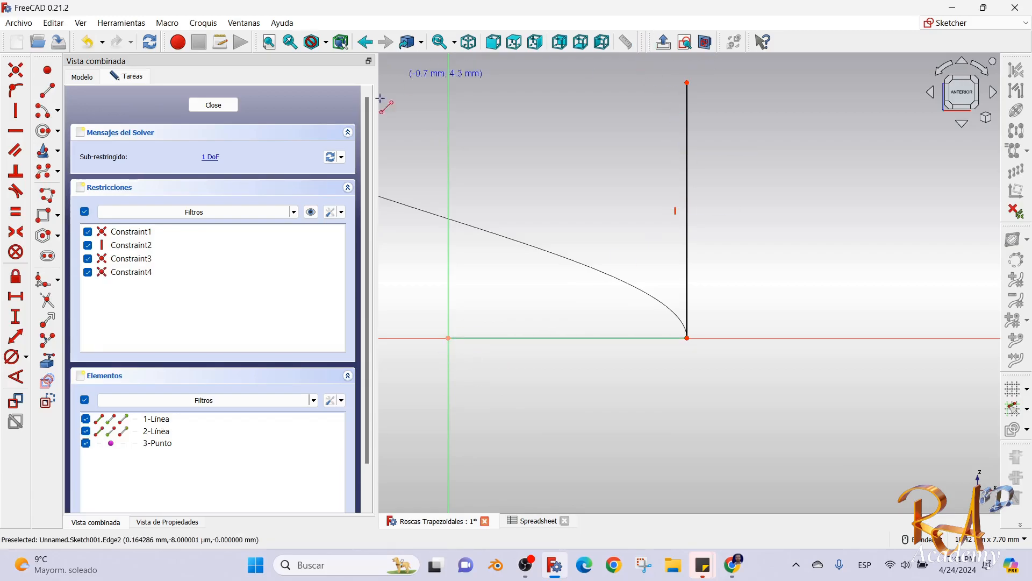
right_click(699, 302)
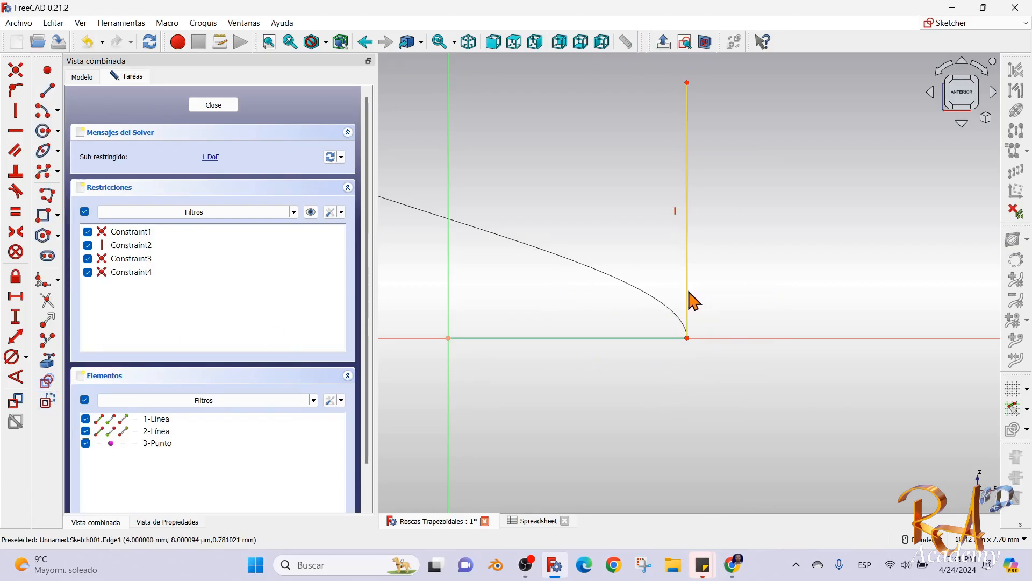
left_click(688, 299)
left_click(54, 402)
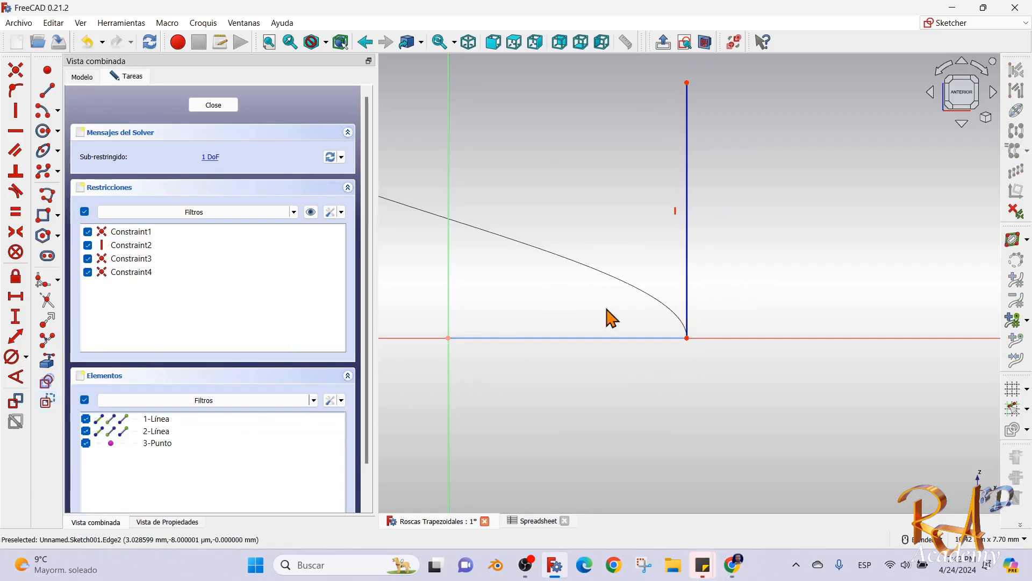
Draw three lines forming a trapezoid open at the vertical construction line, with an inner vertical side about 1.4 mm long, following the reference drawing.
key("alt+Tab")
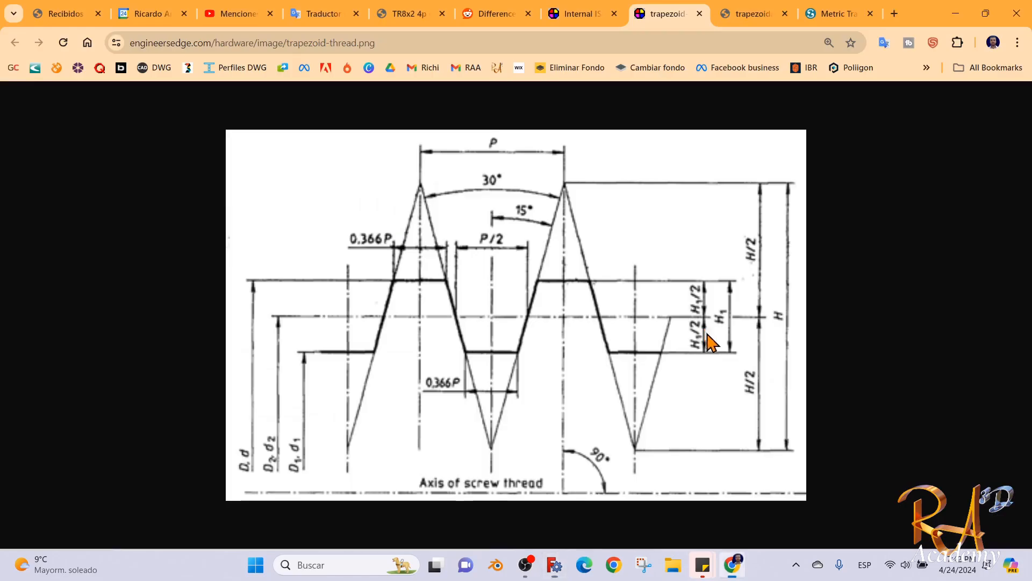
key("alt+Tab")
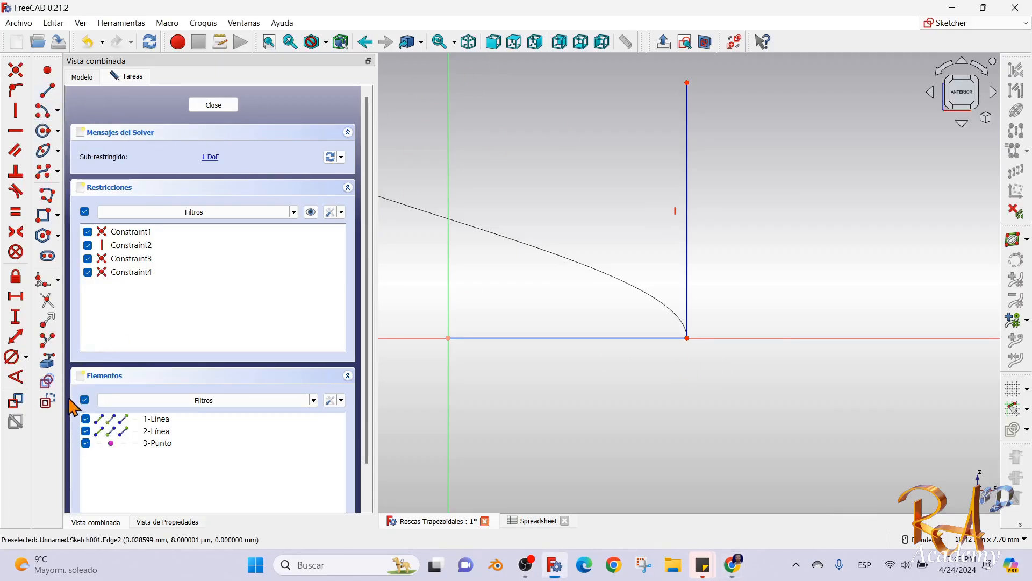
left_click(51, 95)
left_click(688, 274)
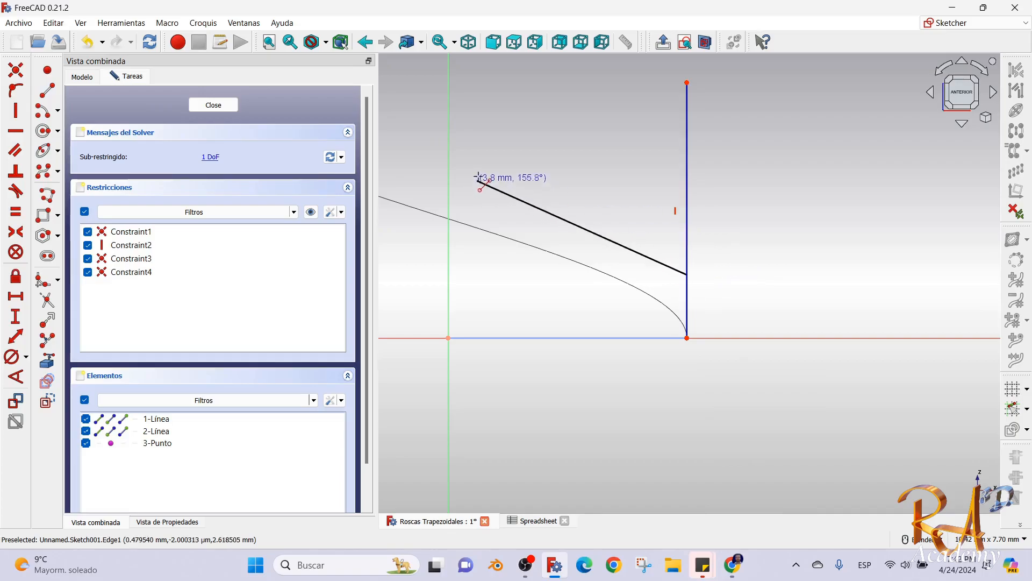
left_click(478, 176)
left_click(477, 174)
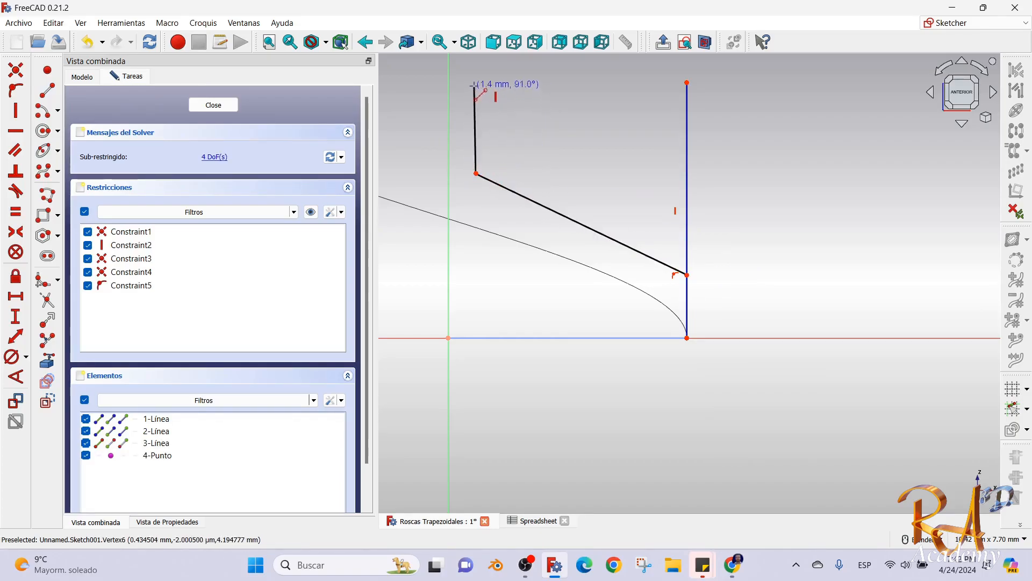
left_click(476, 87)
scroll(538, 122, "up", 1)
scroll(539, 123, "down", 6)
scroll(530, 89, "up", 3)
left_click(504, 130)
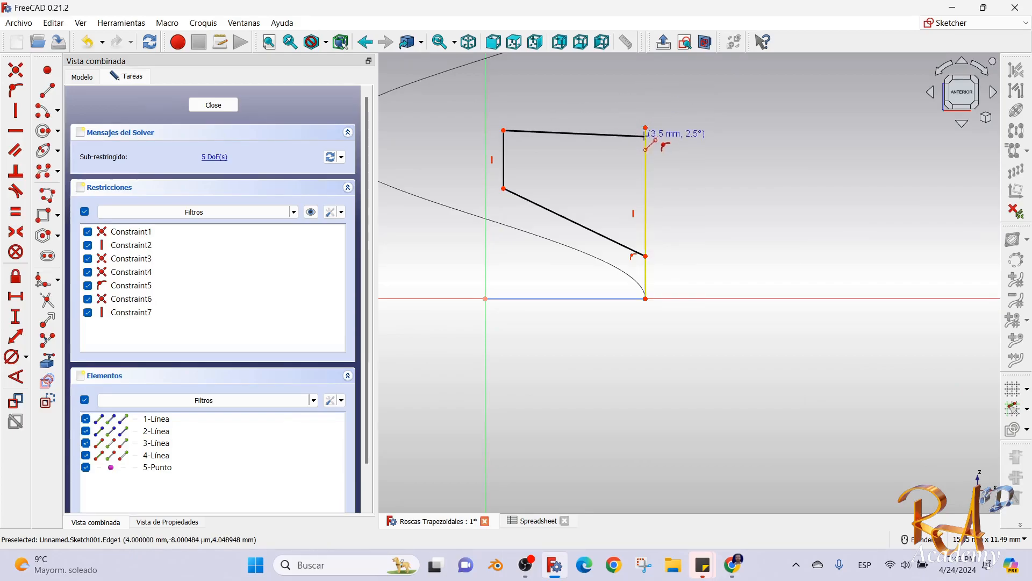
left_click(646, 137)
Draw a horizontal construction line about 6.2 mm long from the trapezoid's inner side outward past the vertical construction line.
left_click(504, 160)
left_click(754, 159)
scroll(671, 147, "up", 3)
scroll(634, 138, "down", 5)
right_click(575, 133)
scroll(537, 115, "up", 3)
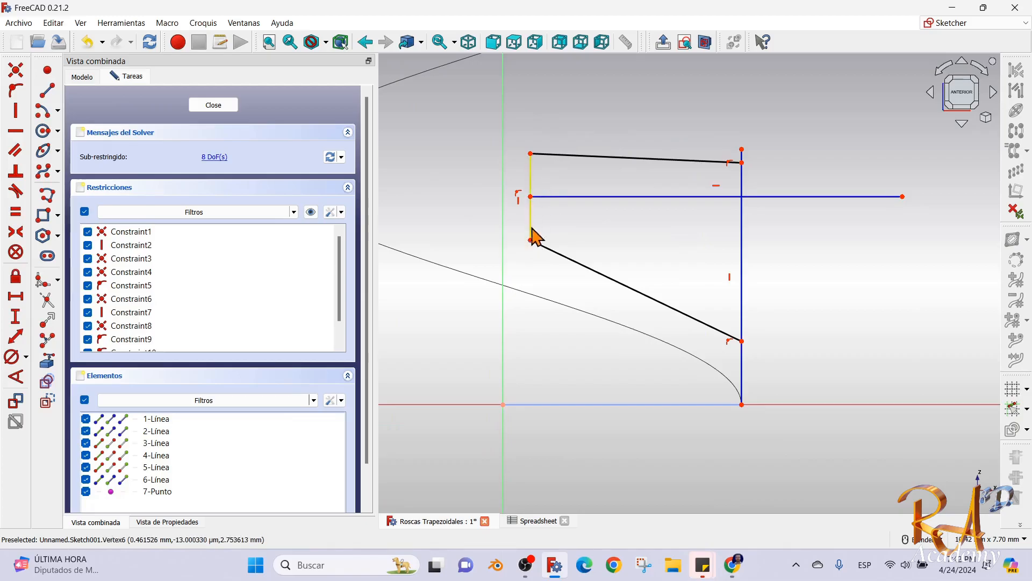
Make the trapezoid's inner corners and outer corners symmetric about the horizontal construction line.
left_click(531, 171)
left_click(531, 221)
left_click(567, 197)
key("s")
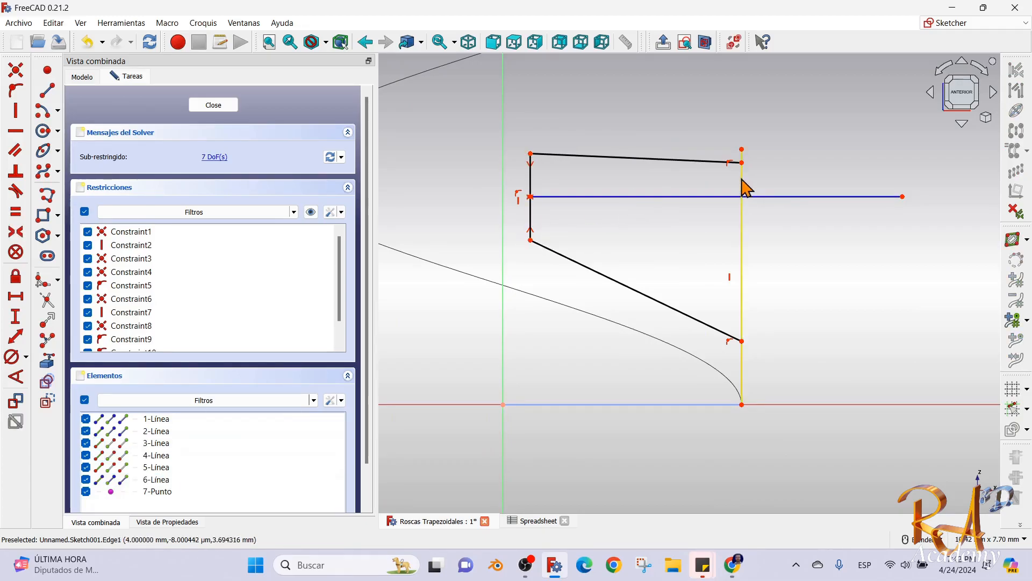
left_click(742, 162)
left_click(742, 342)
left_click(776, 198)
key("s")
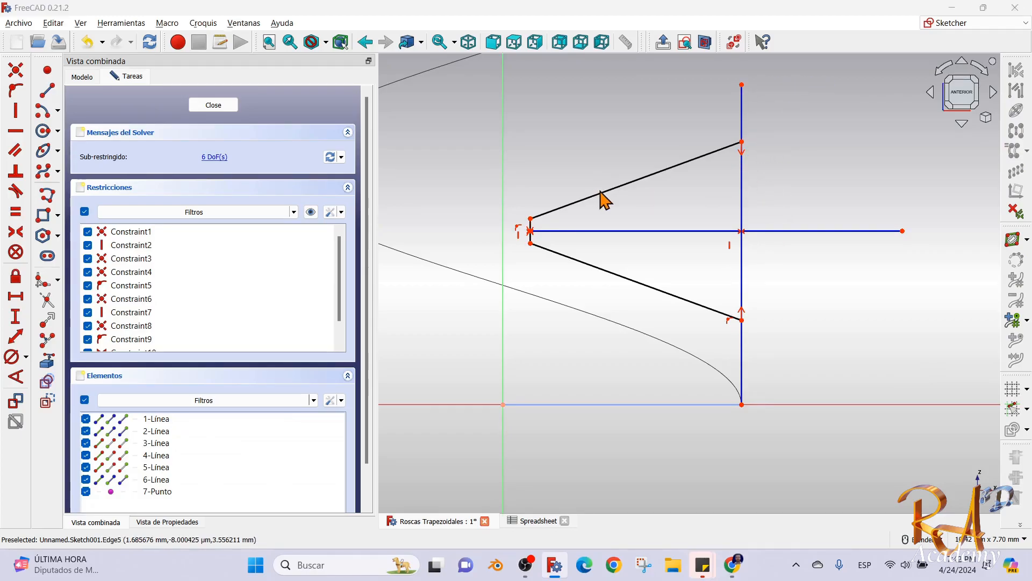
Draw a vertical construction line across the middle of the trapezoid, ending on the horizontal axis.
key("alt+Tab")
key("alt+Tab")
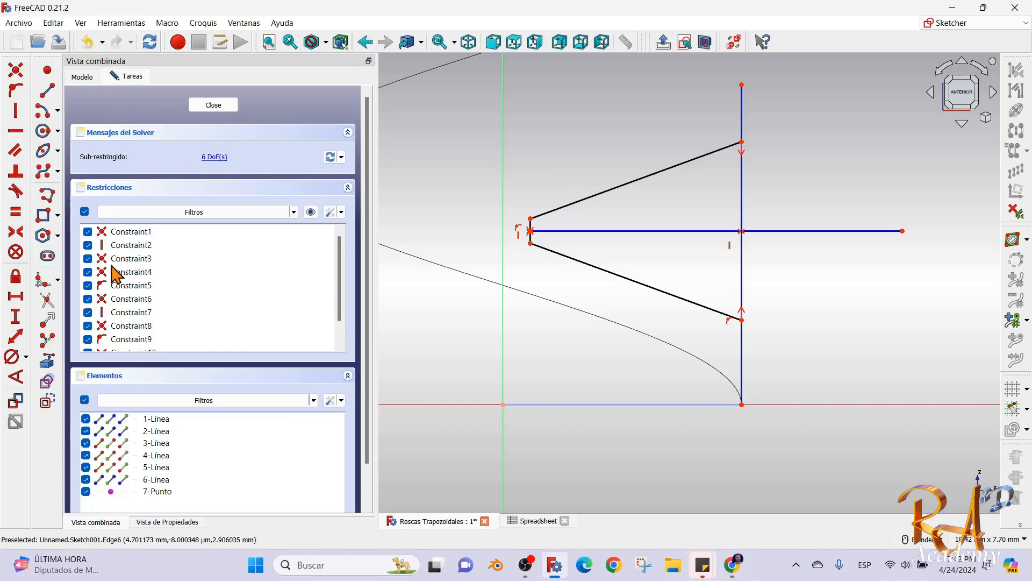
left_click(48, 96)
left_click(640, 90)
left_click(640, 404)
scroll(649, 311, "down", 1)
right_click(649, 311)
left_click(552, 256)
left_click(725, 319)
left_click(642, 229)
left_click(793, 198)
scroll(635, 231, "up", 2)
scroll(619, 210, "down", 2)
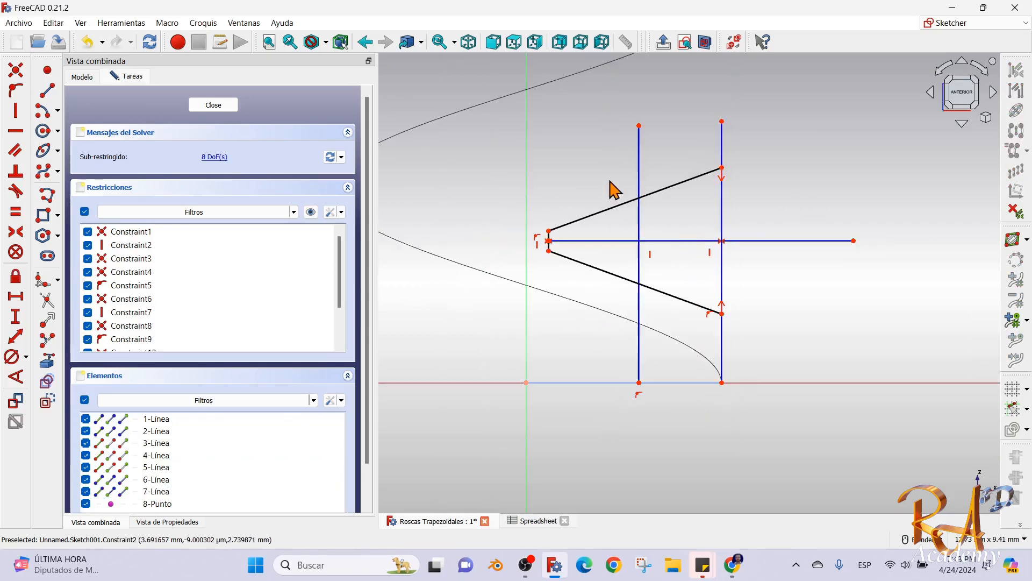
Constrain the midline's outer end to the outer vertical line and make its endpoints symmetric about the middle vertical construction line.
scroll(609, 180, "up", 2)
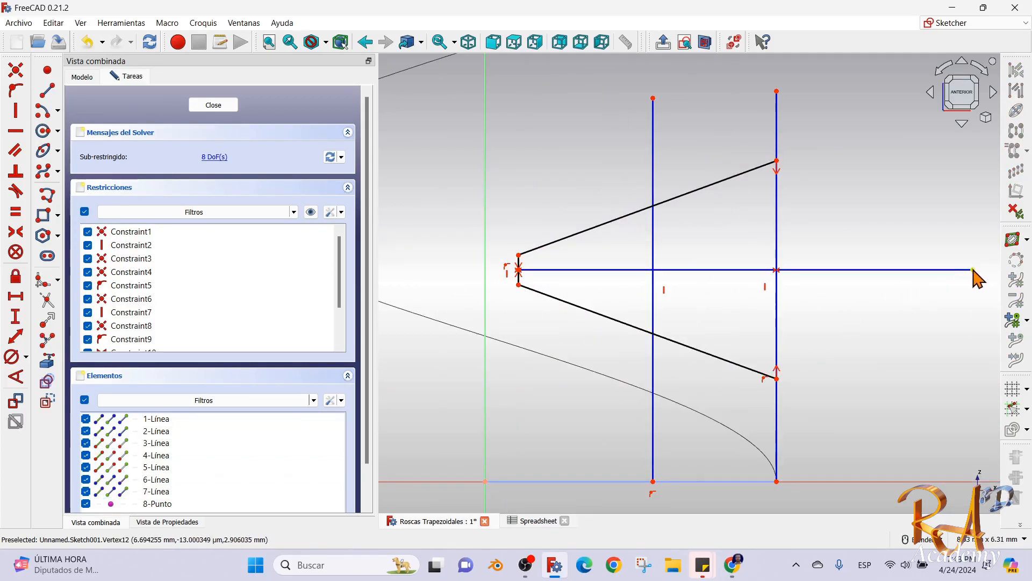
left_click(777, 249)
key("o")
left_click(518, 270)
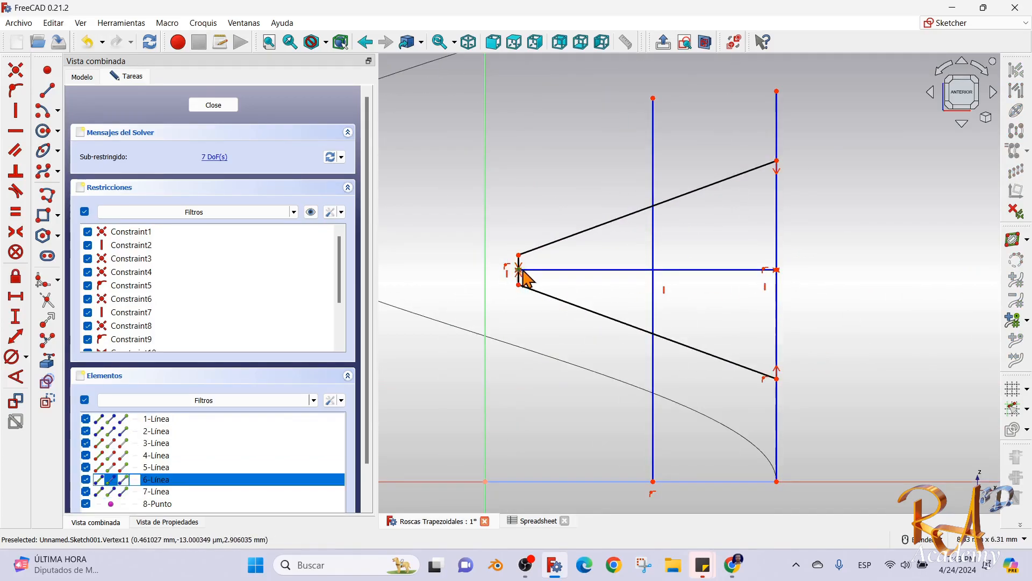
left_click(777, 270)
left_click(653, 237)
key("s")
left_click_drag(648, 98, 668, 99)
Check the thread reference drawing and set the angle between the trapezoid's two slanted sides to 30°.
key("alt+Tab")
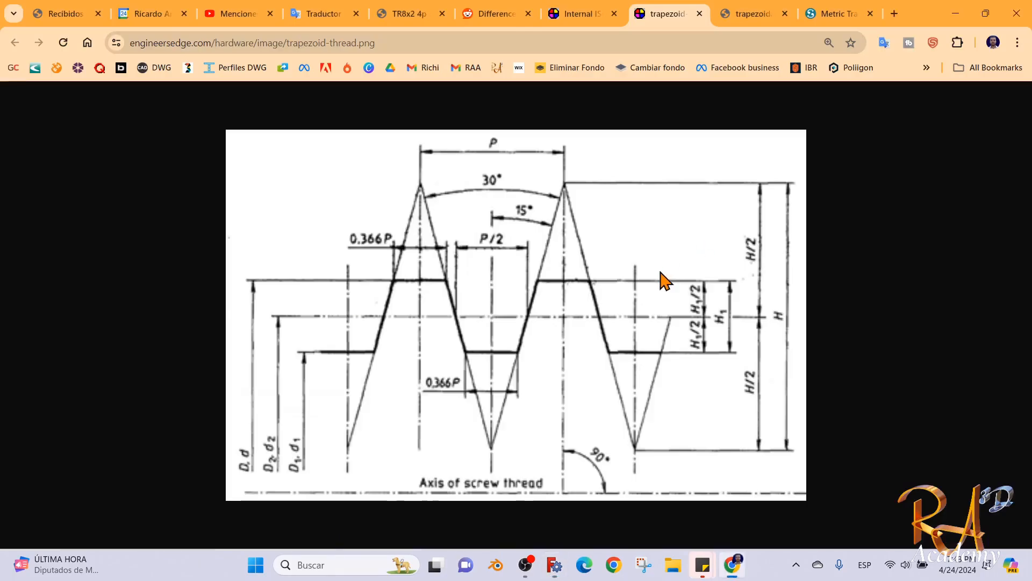
key("alt+Tab")
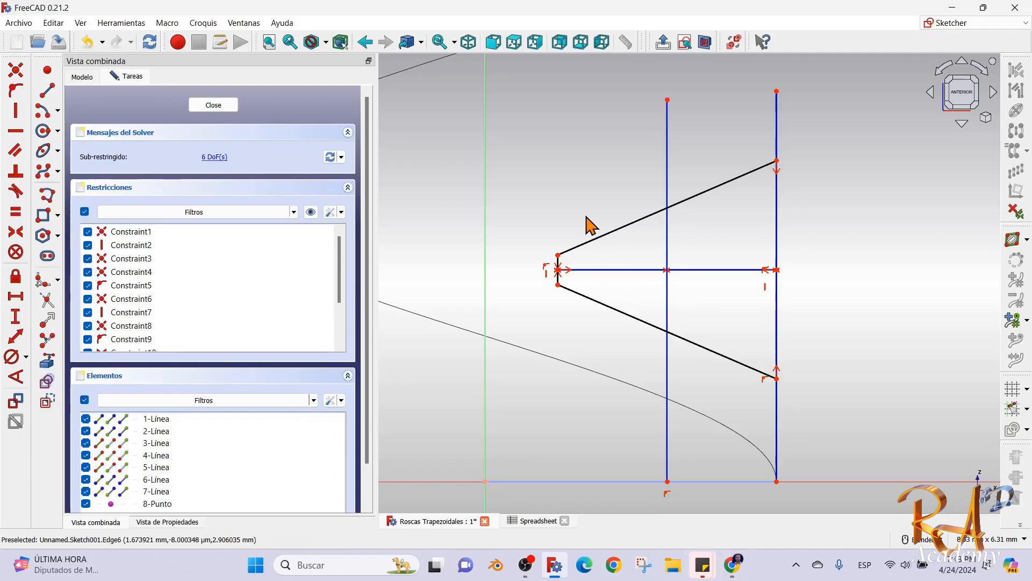
key("alt+Tab")
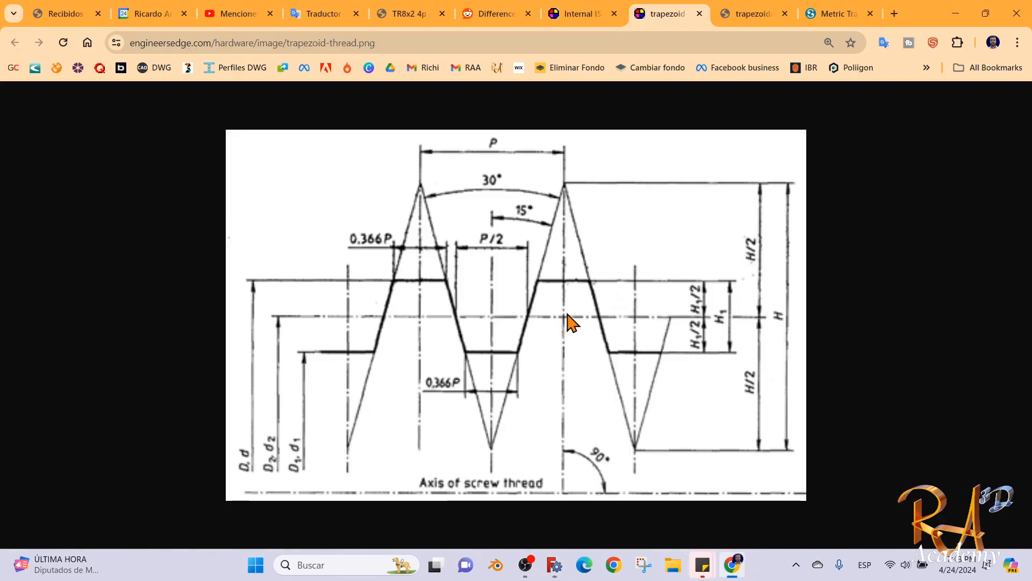
key("alt+Tab")
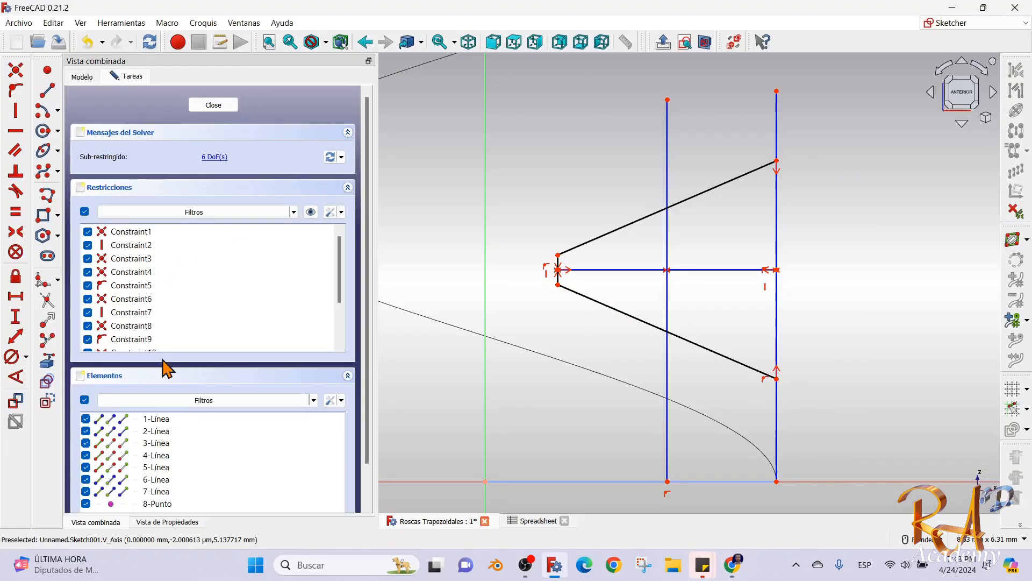
left_click(16, 377)
left_click(694, 197)
left_click(715, 352)
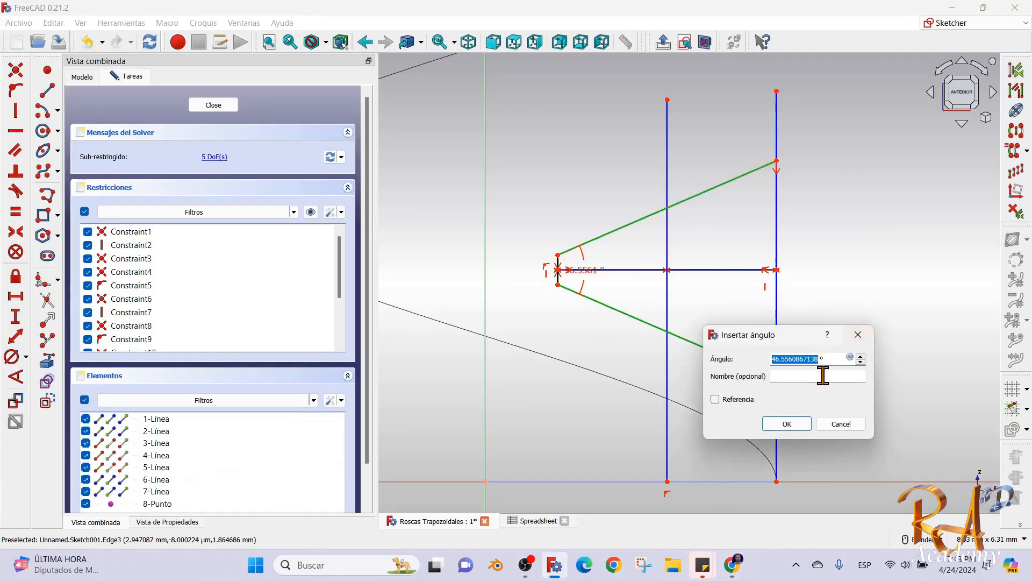
type("30")
key("Return")
Constrain the outer end of the trapezoid's midline to lie on the sketch's horizontal axis.
scroll(761, 371, "down", 4)
scroll(791, 370, "up", 2)
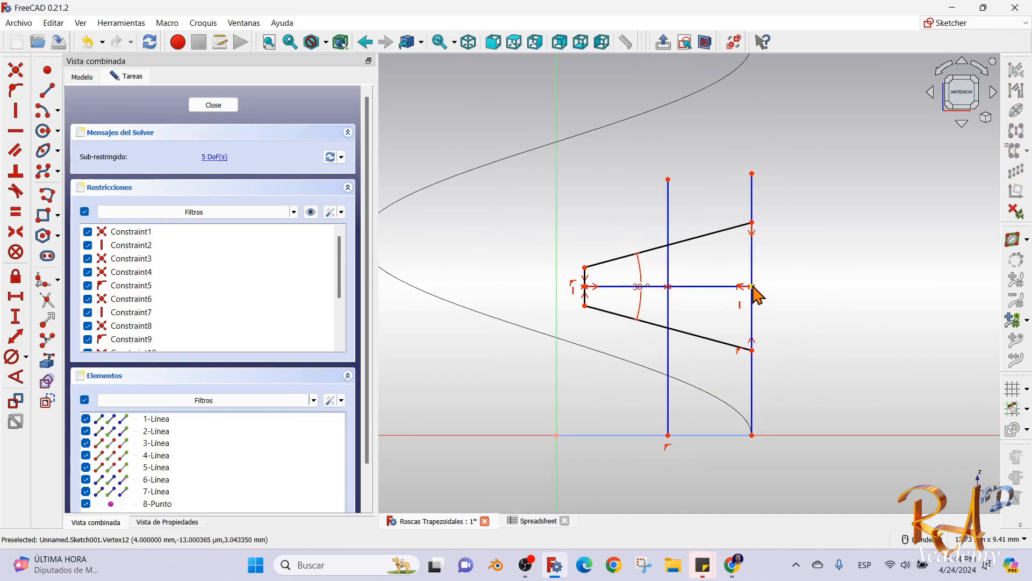
left_click(752, 286)
left_click(755, 436)
key("o")
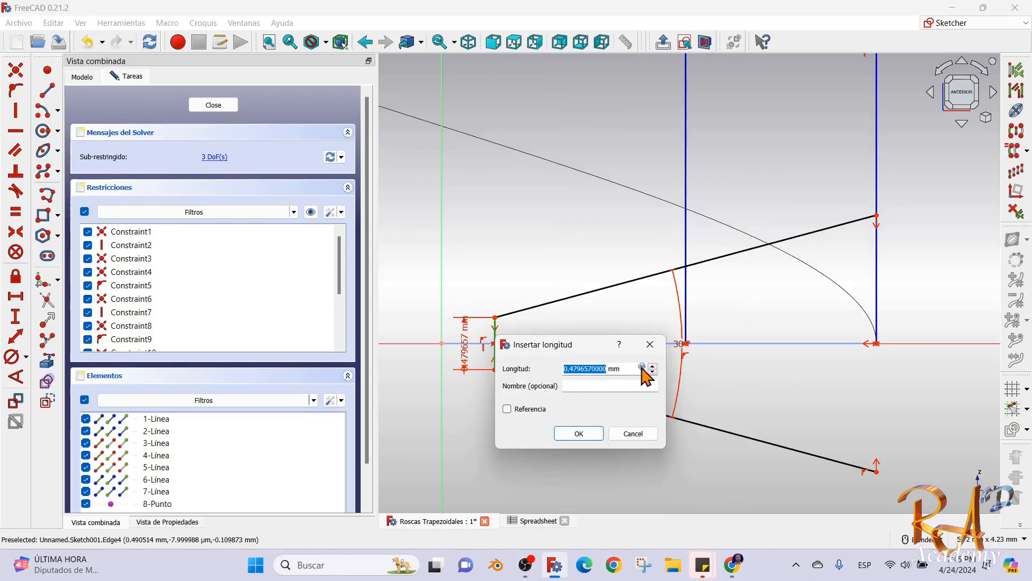
Start the length formula for the trapezoid's short inner side with 0.36, based on the thread reference drawing.
left_click(642, 367)
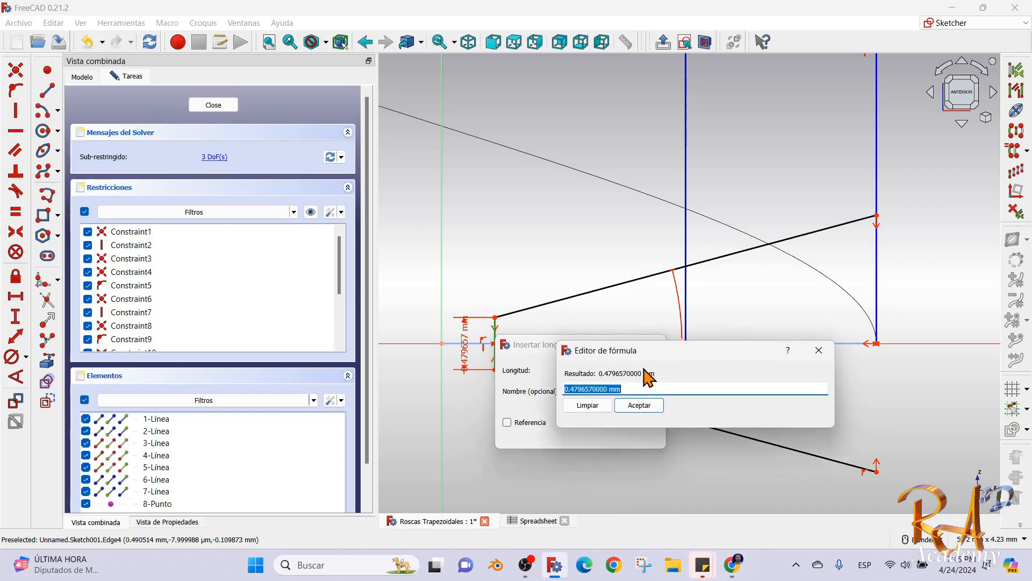
type("0.")
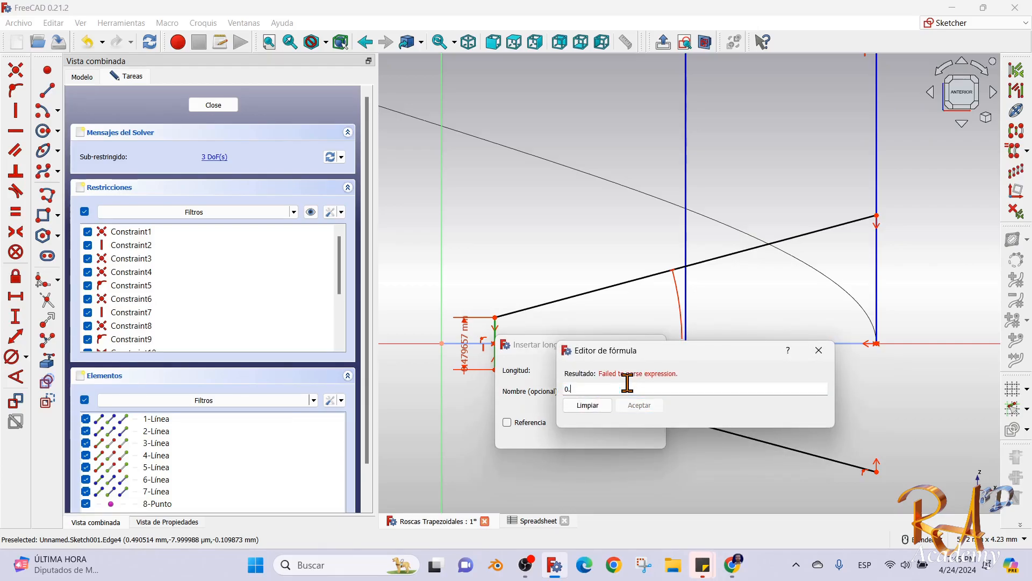
key("alt+Tab")
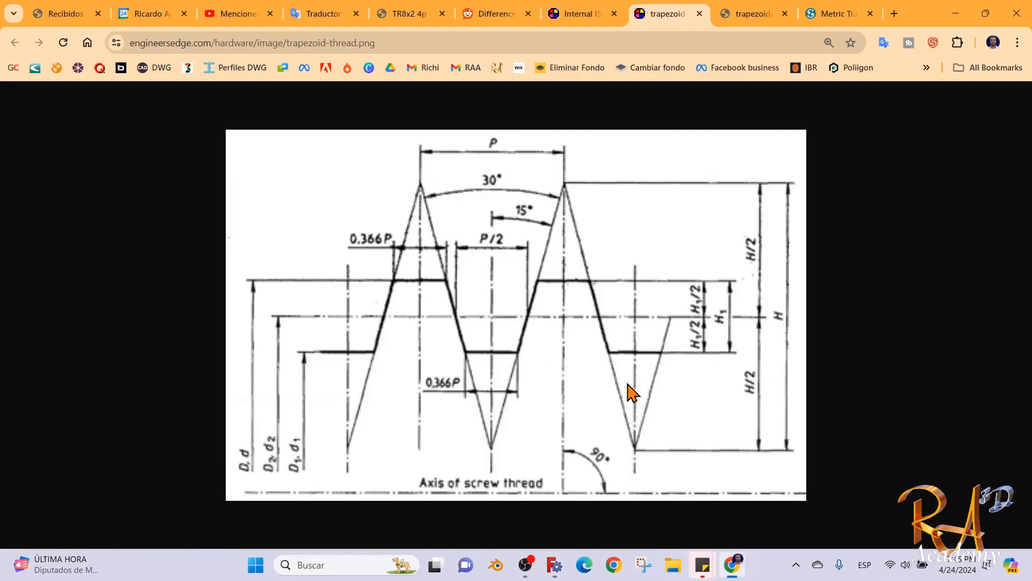
key("alt+Tab")
type("36")
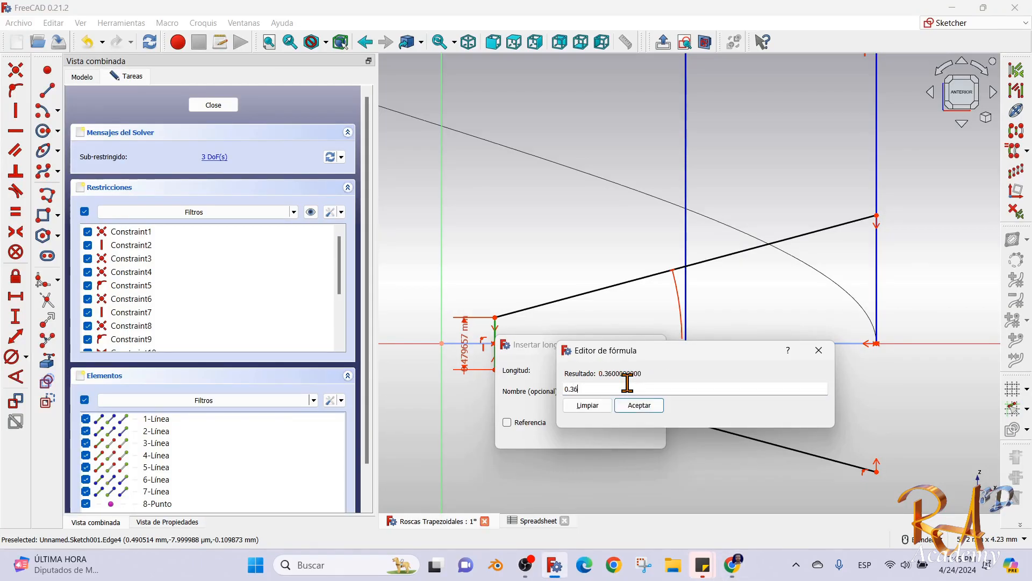
Set the length of the trapezoid's short vertical edge with the formula 0.366*<<dd>>.a_Paso.
type("6*")
key("alt+Tab")
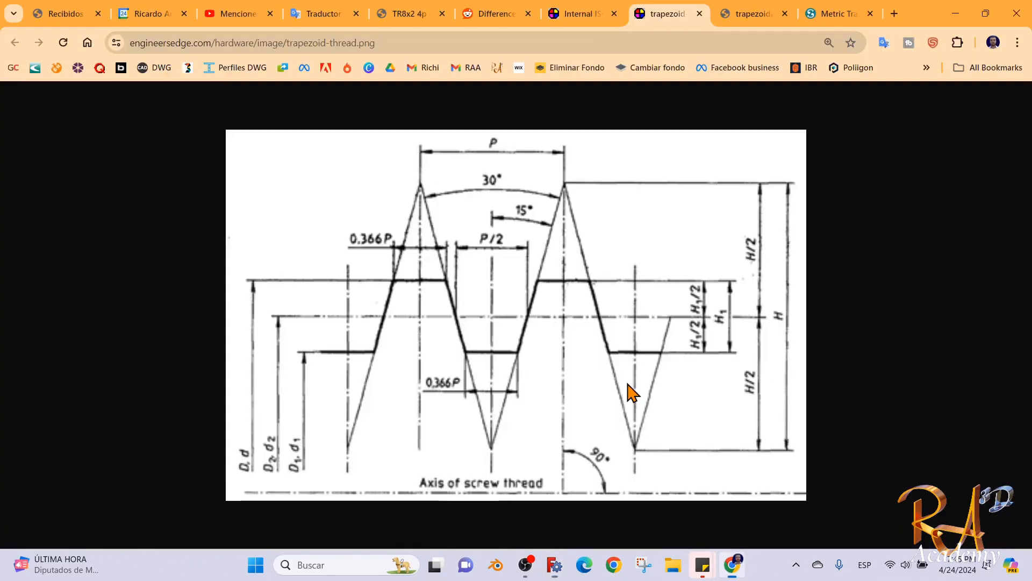
key("alt+Tab")
type("dd")
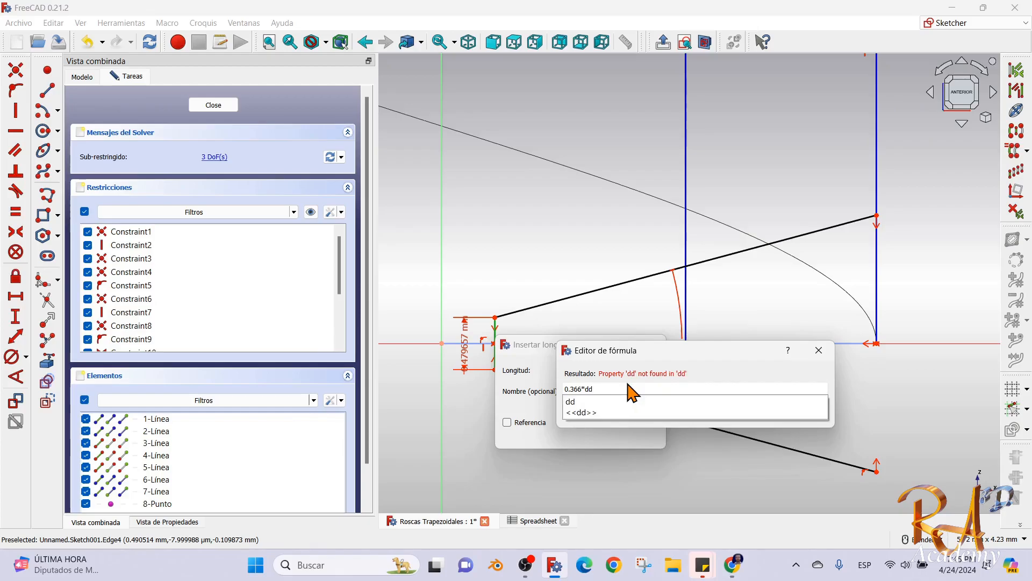
left_click(587, 412)
type(".")
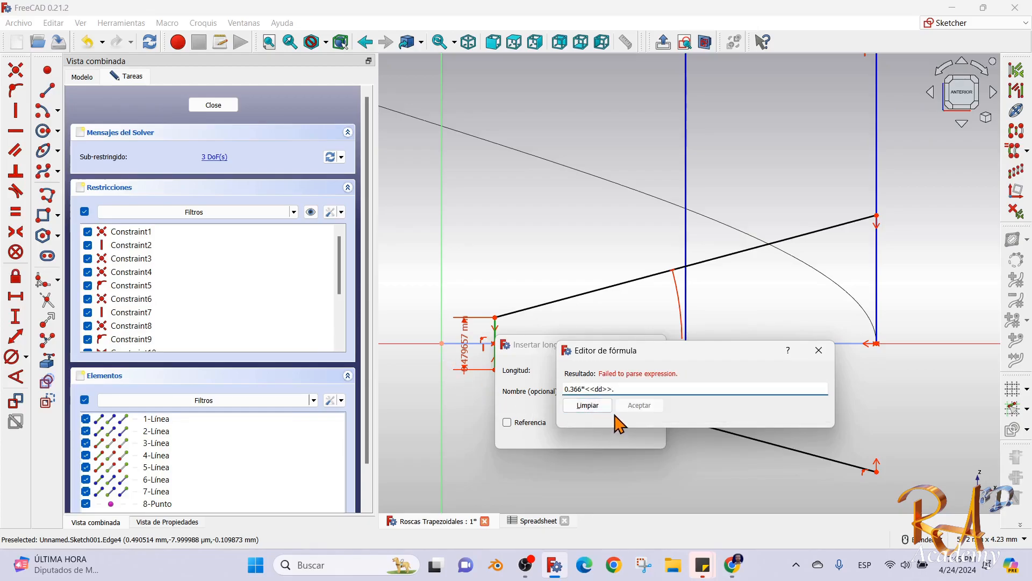
type("a_Paso")
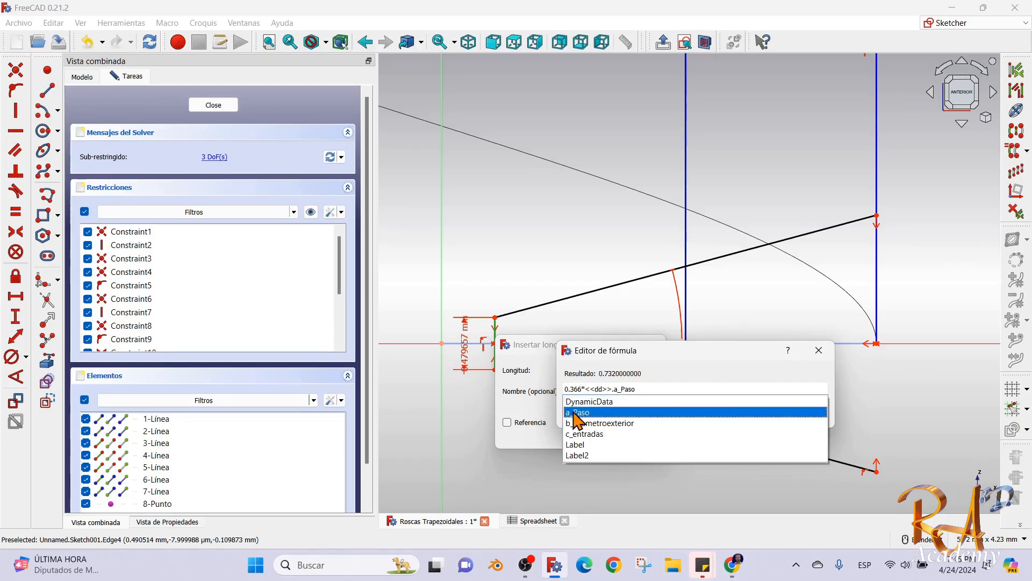
left_click(597, 418)
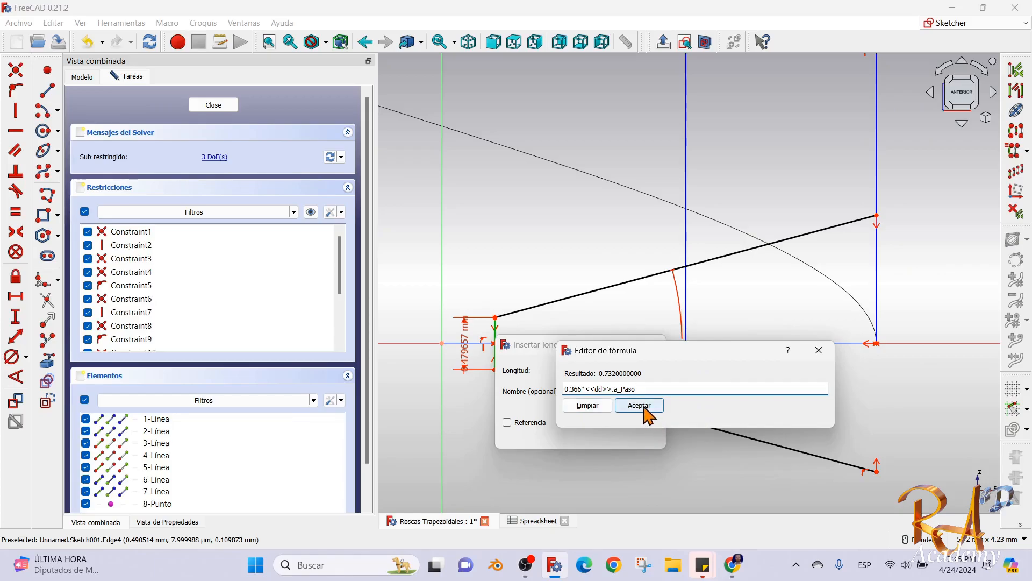
left_click(640, 406)
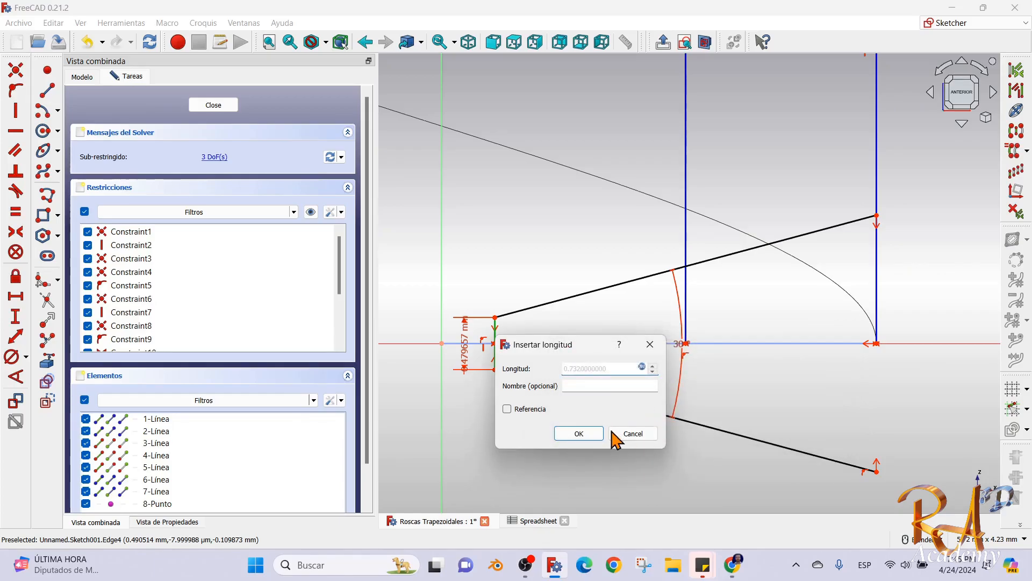
left_click(594, 436)
Consult the trapezoidal thread diagram and dimension formulas on the engineersedge page in the browser for the thread height H1.
scroll(774, 334, "up", 2)
scroll(767, 338, "down", 4)
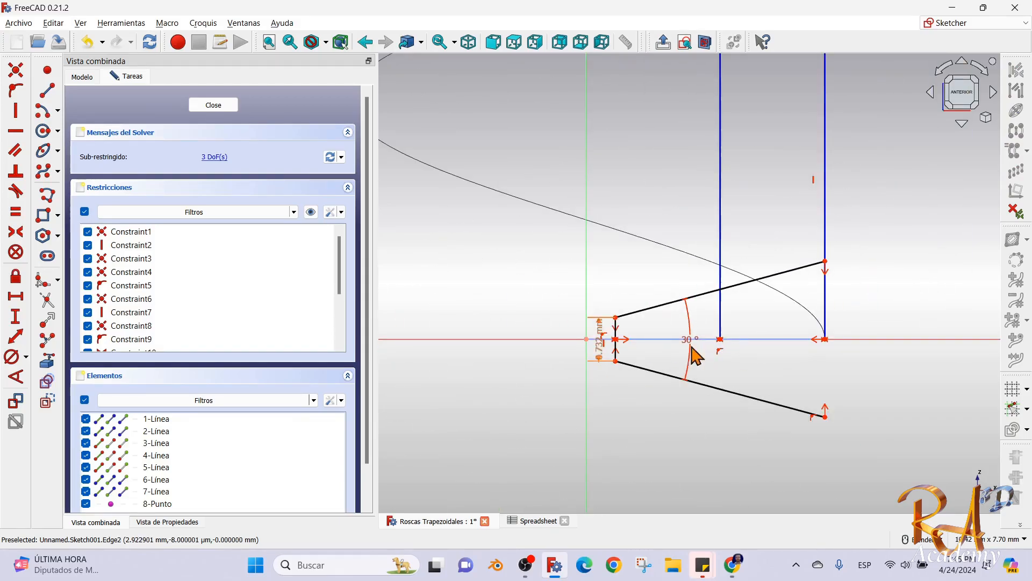
key("alt+Tab")
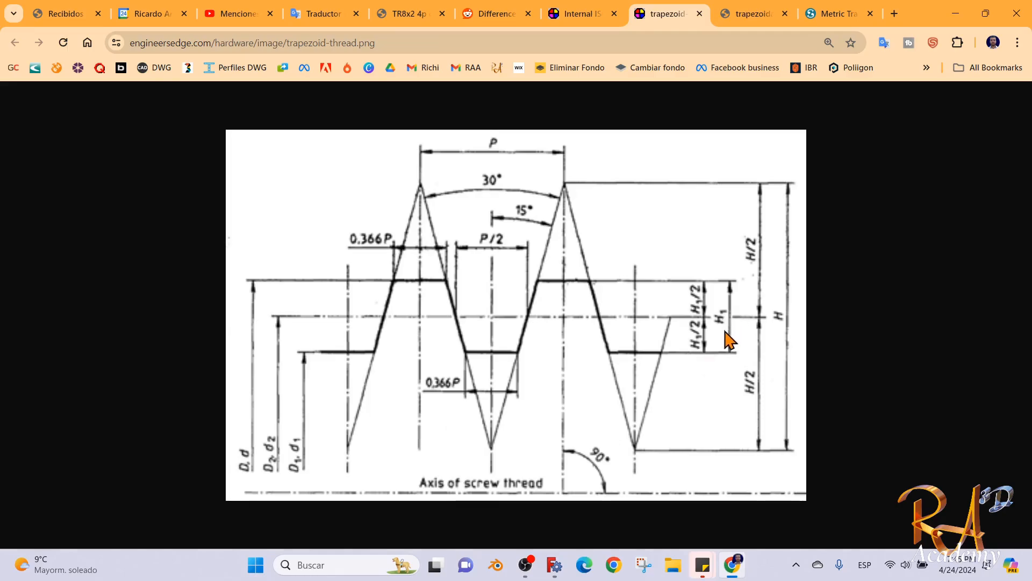
left_click(578, 13)
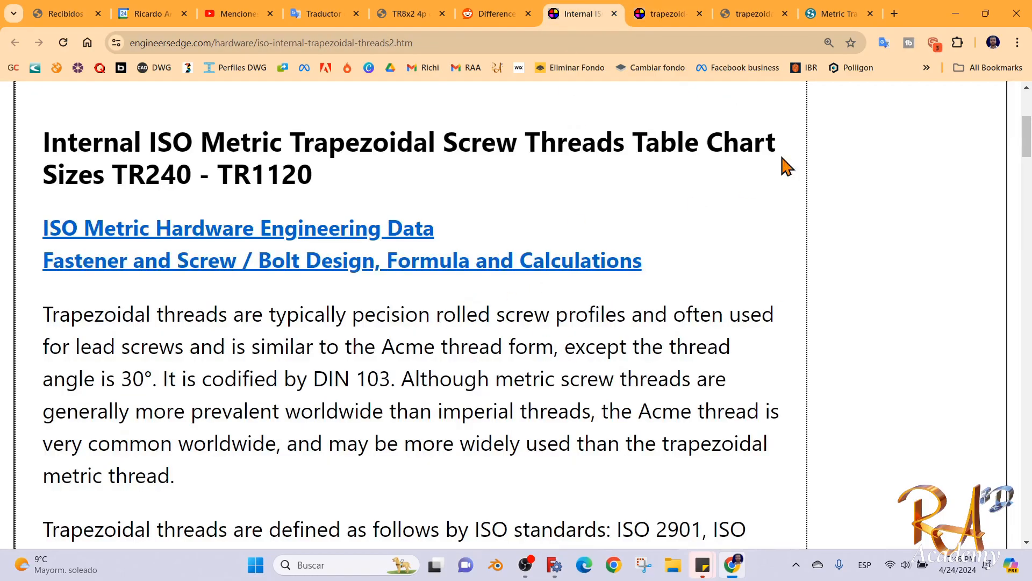
scroll(675, 293, "down", 1, "ctrl")
scroll(571, 316, "down", 8)
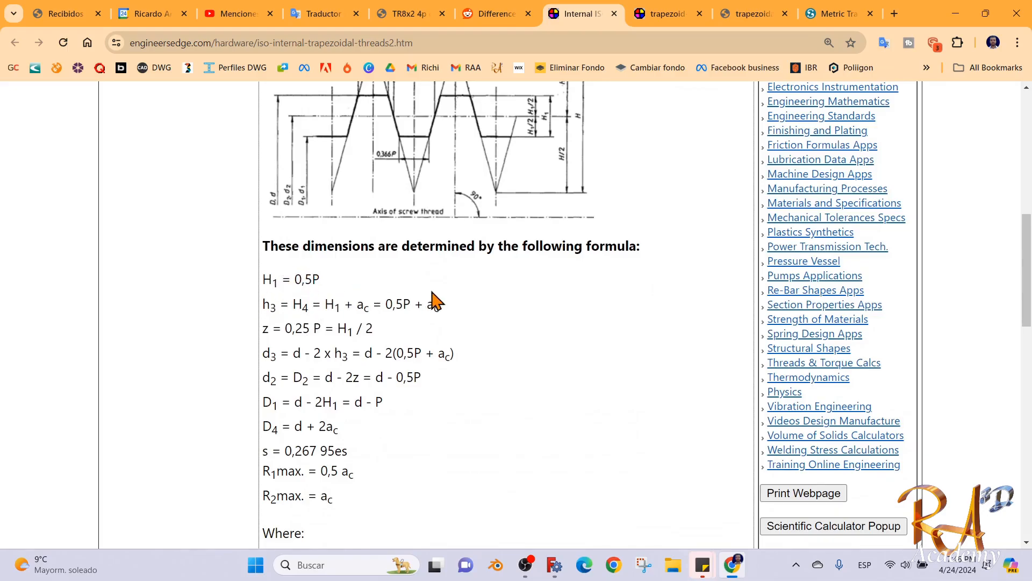
scroll(438, 300, "up", 1)
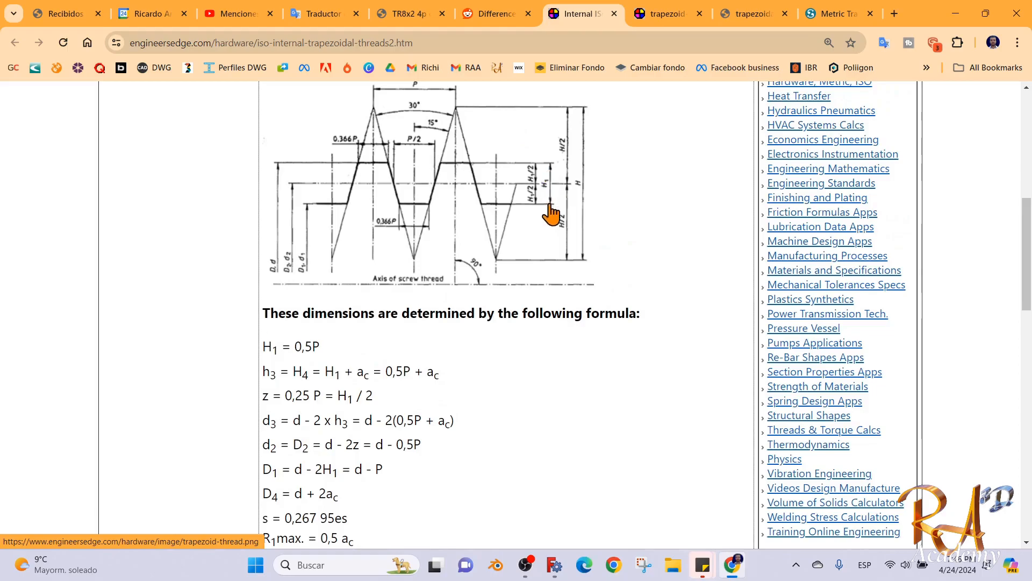
key("alt+Tab")
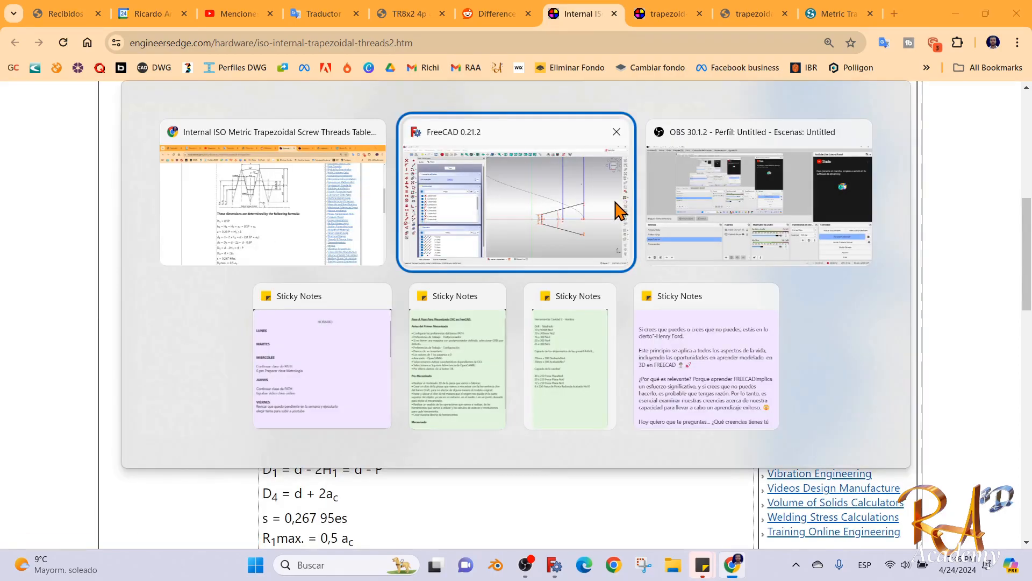
left_click(620, 211)
key("alt+Tab")
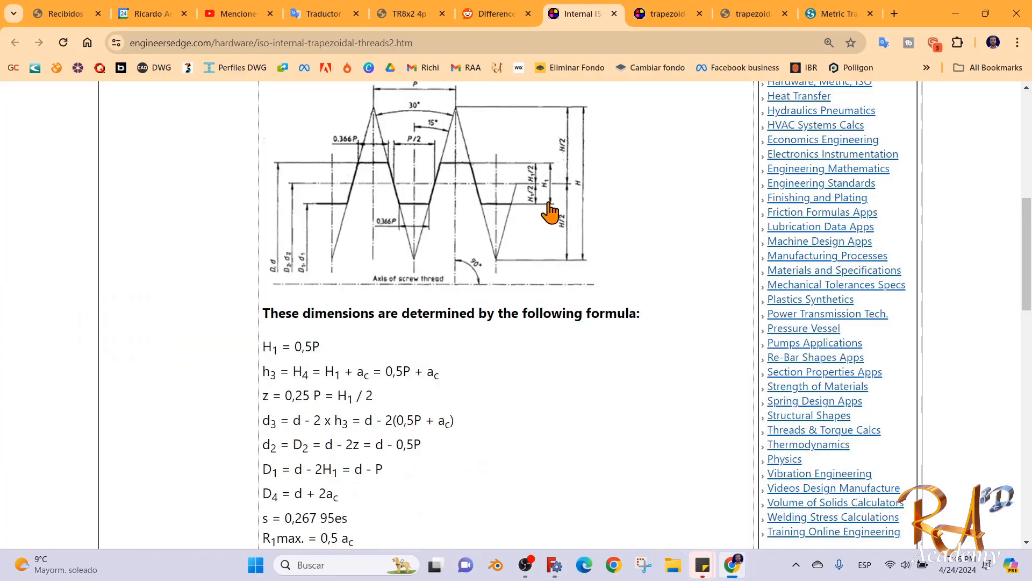
key("alt+Tab")
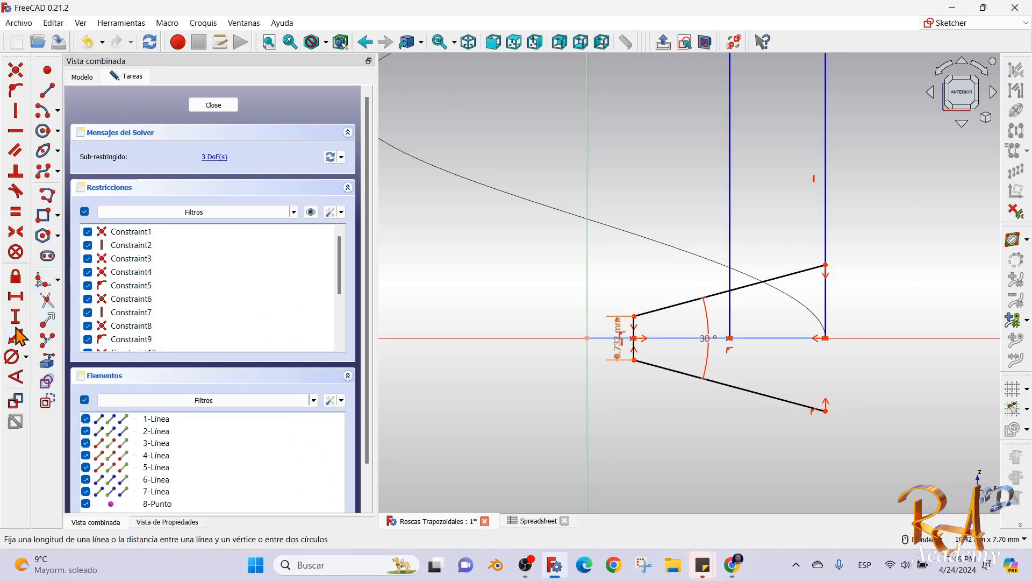
Constrain the horizontal distance between the upper sloped line's endpoints with the formula .5*<<dd>>.a_Paso.
scroll(847, 313, "up", 2)
left_click(819, 244)
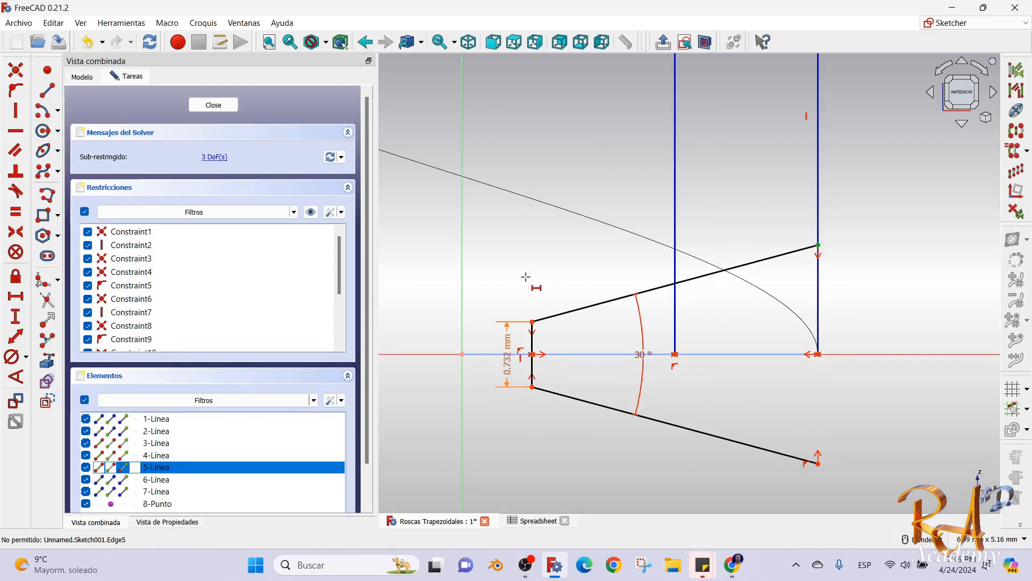
left_click(532, 321)
key("l")
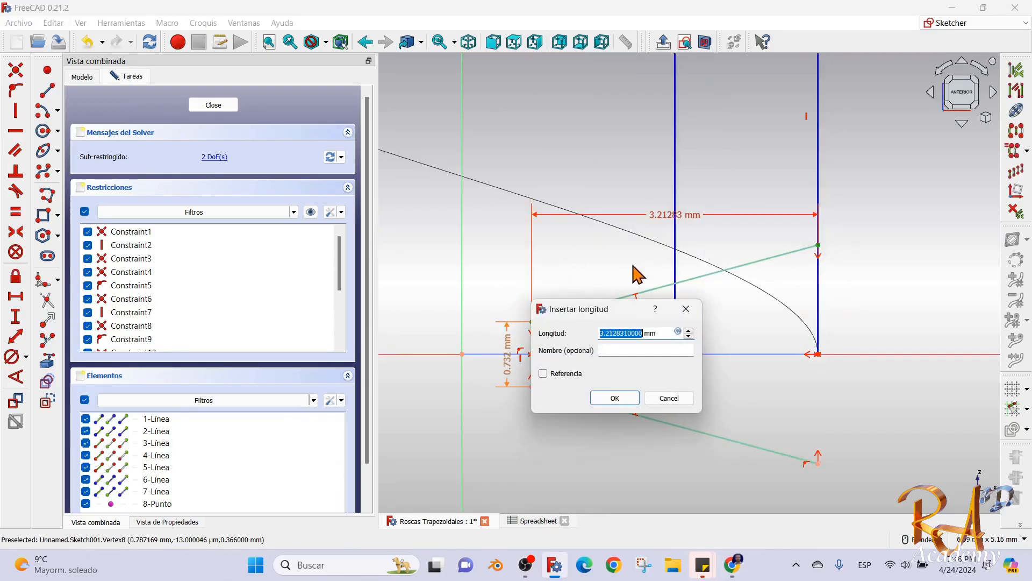
left_click(690, 335)
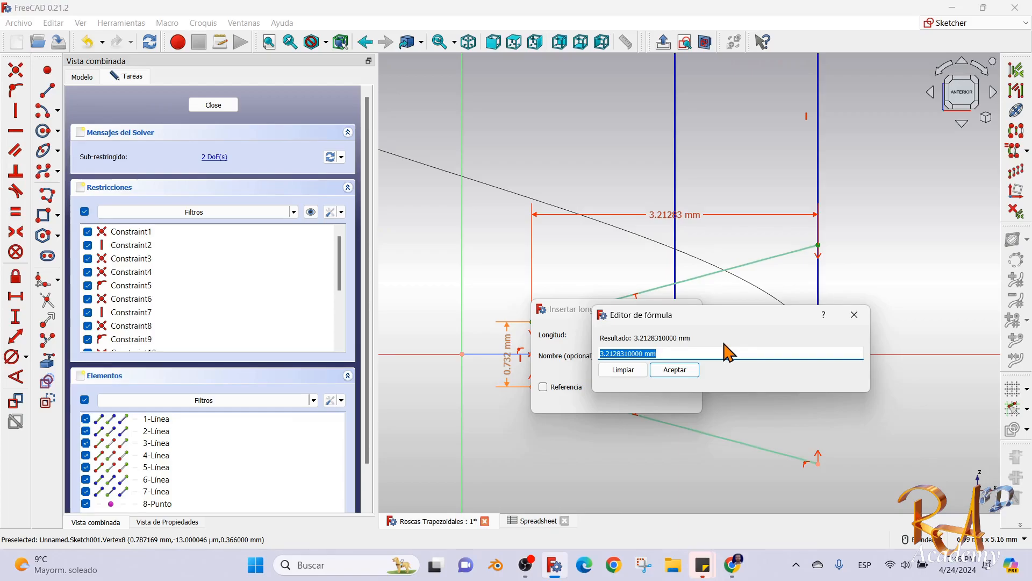
type(".5")
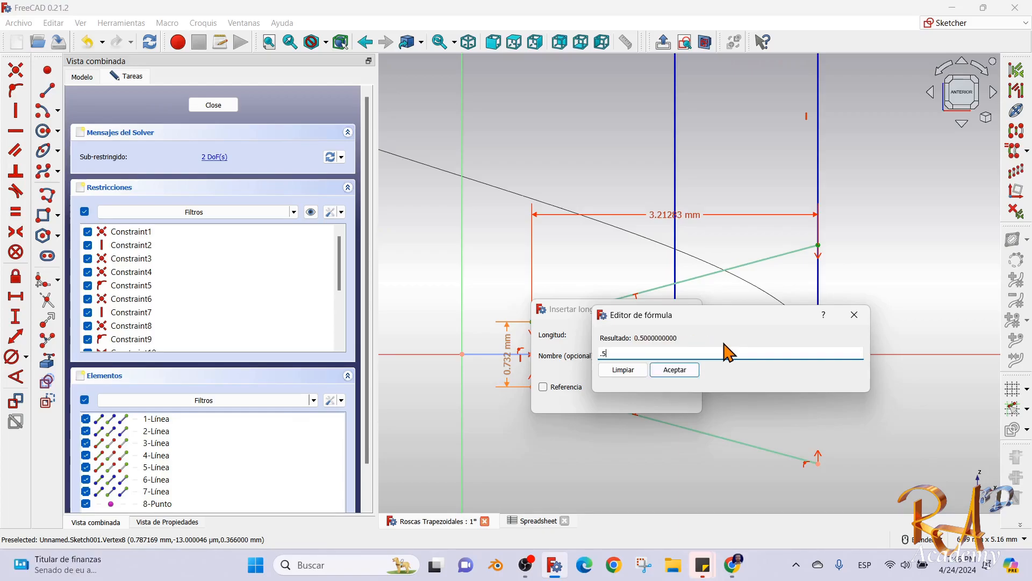
type("*dd>>.")
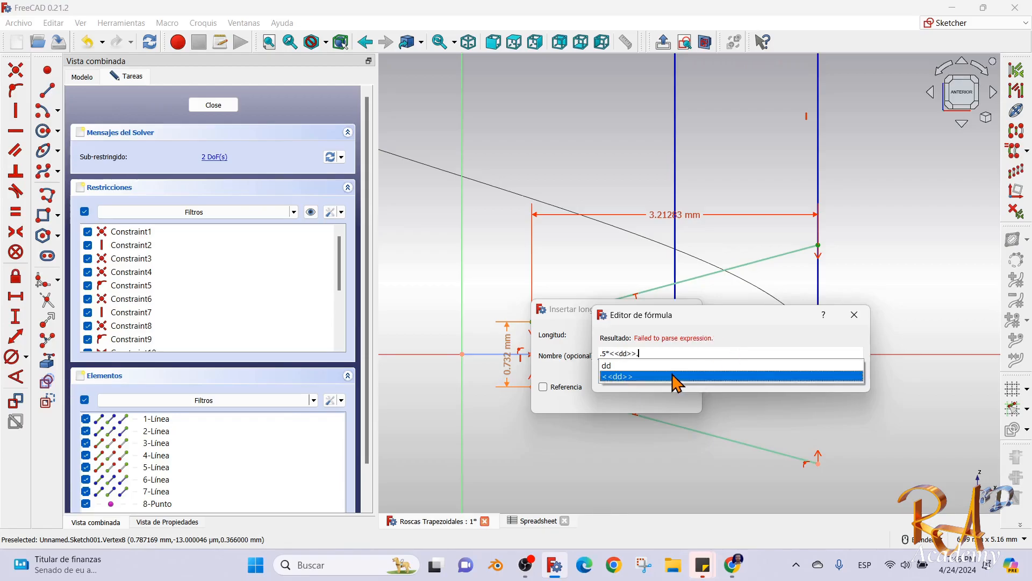
left_click(676, 376)
type("a_Paso")
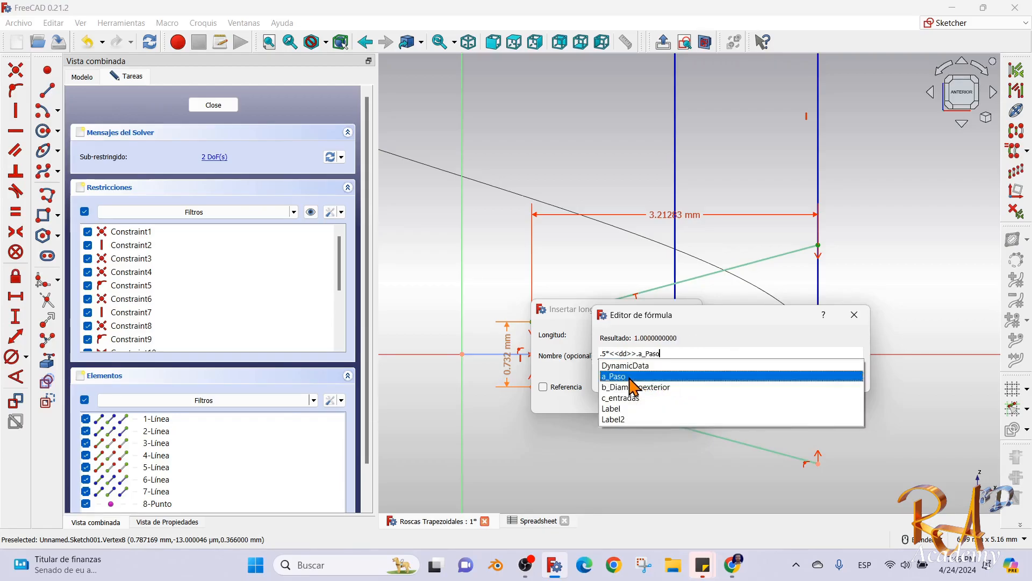
left_click(634, 377)
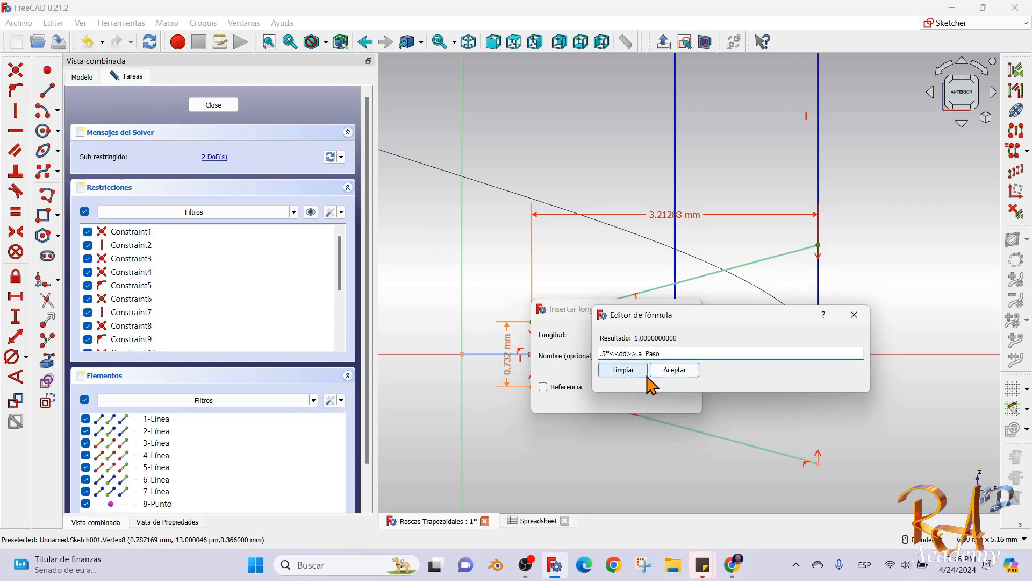
left_click(682, 370)
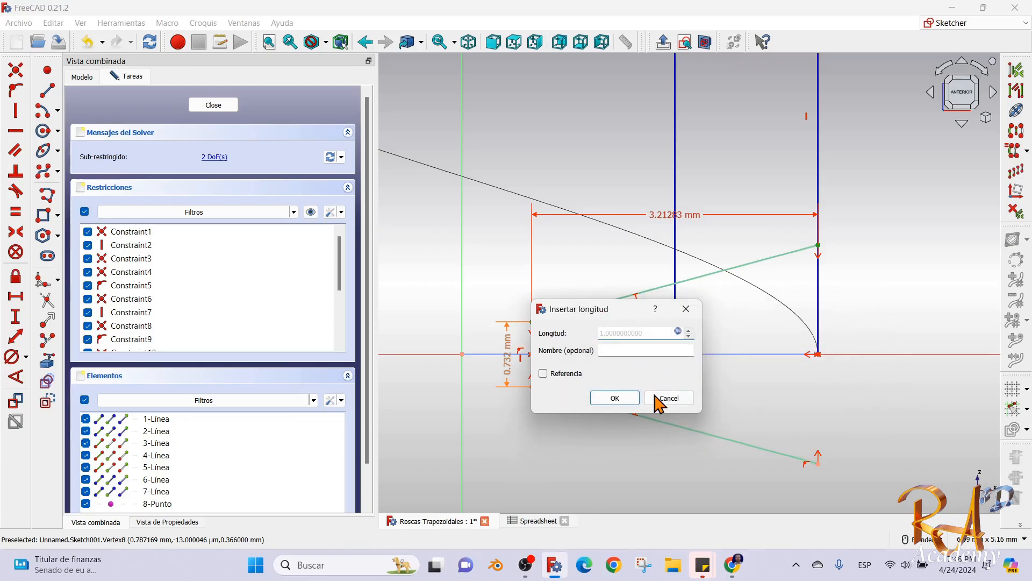
left_click(614, 398)
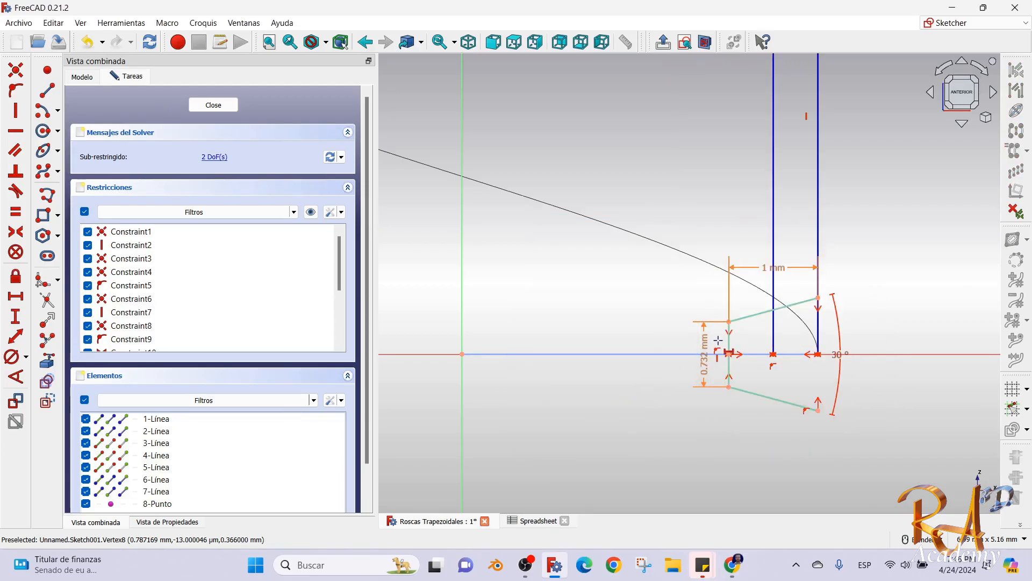
scroll(820, 349, "up", 2)
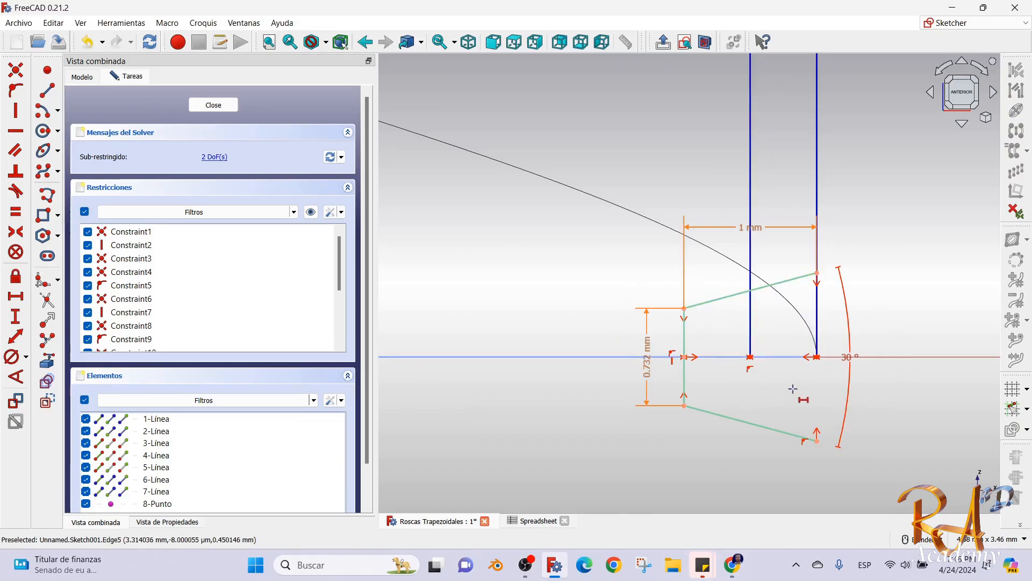
scroll(807, 369, "down", 4)
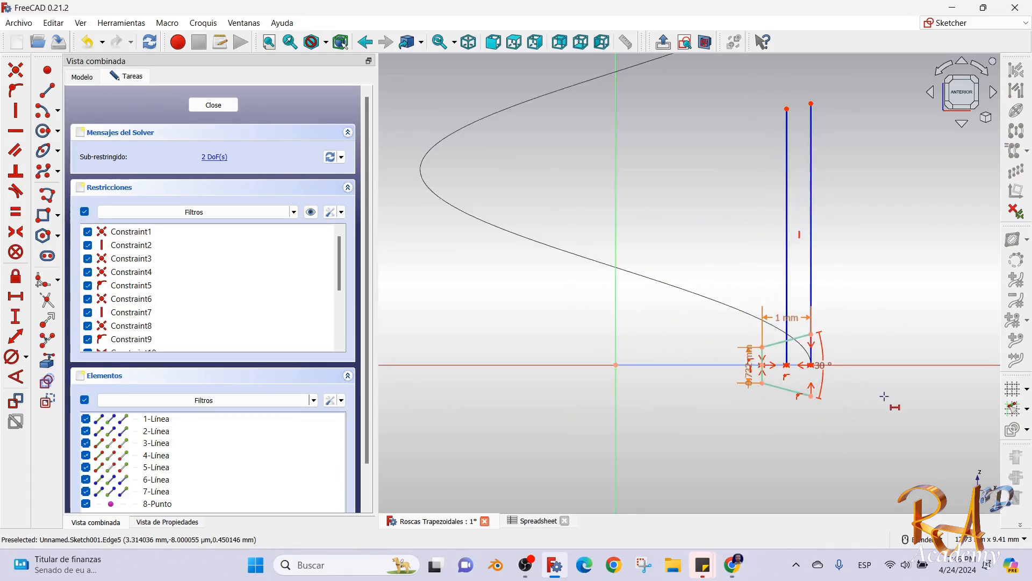
scroll(895, 383, "up", 2)
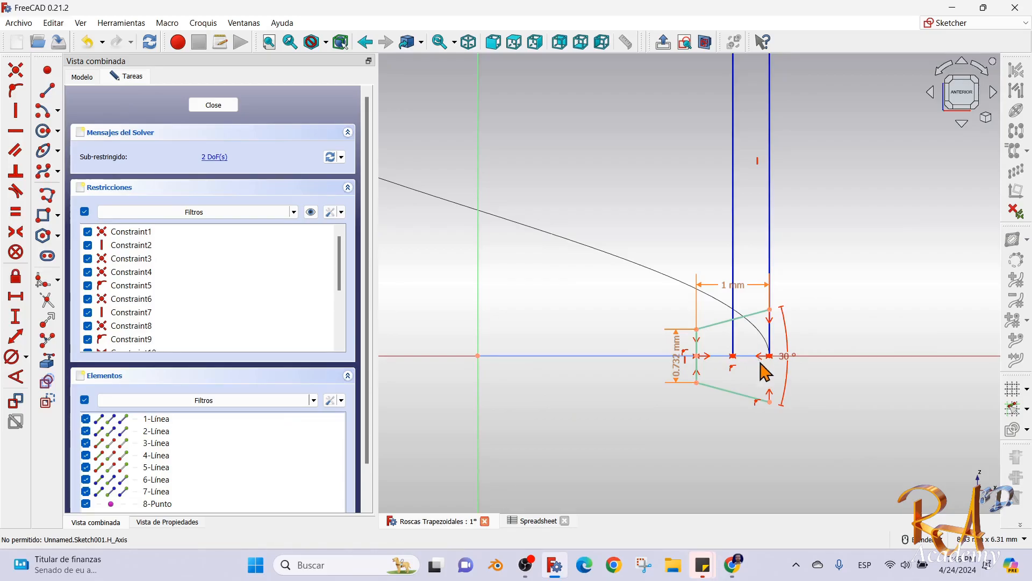
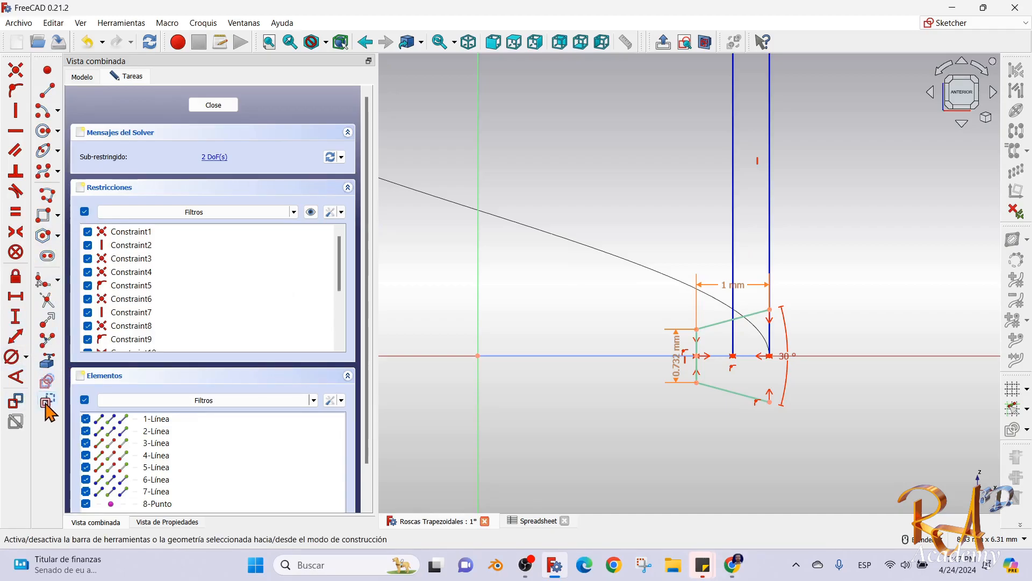
left_click(47, 90)
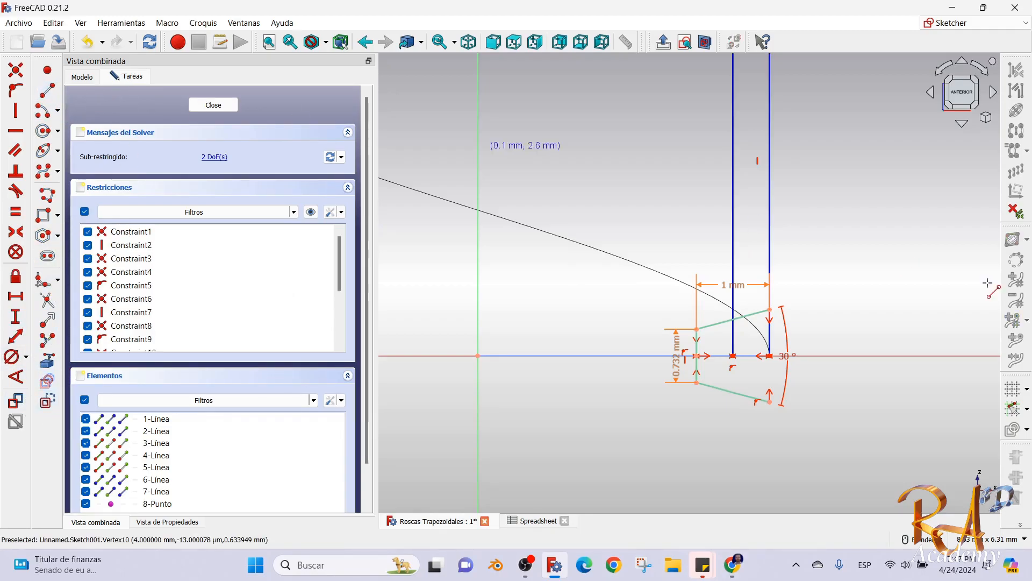
left_click(770, 310)
scroll(782, 311, "up", 4)
key("Escape")
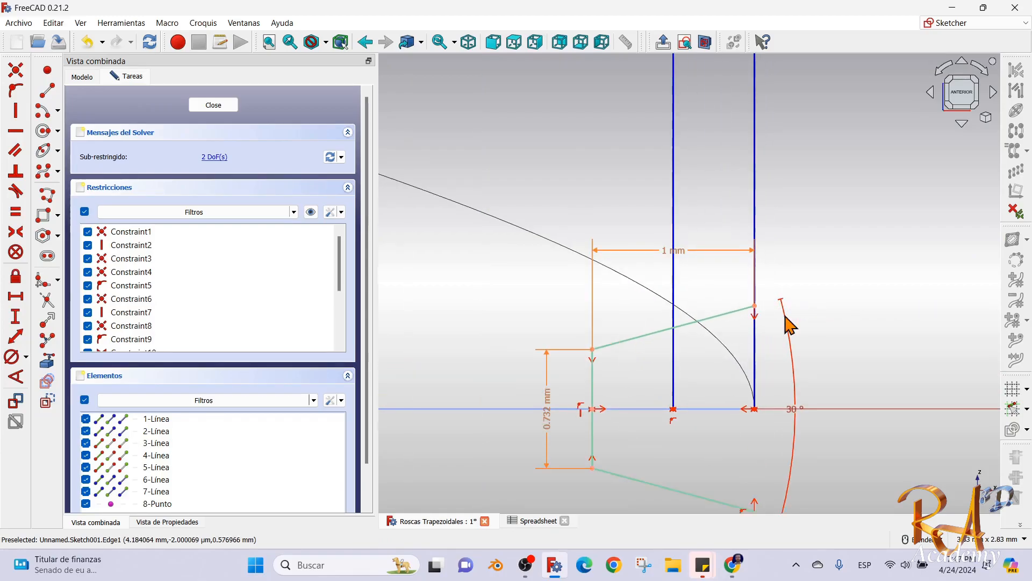
Close the thread profile with three connected lines joining the sloped lines' outer endpoints, extending about 2 mm outward.
left_click(48, 91)
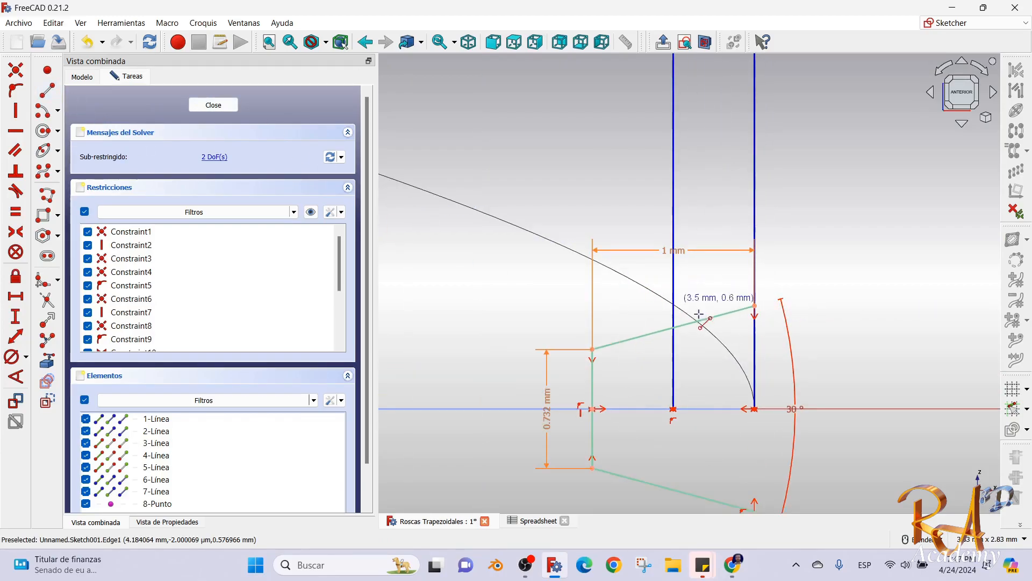
scroll(783, 300, "up", 3)
left_click(742, 294)
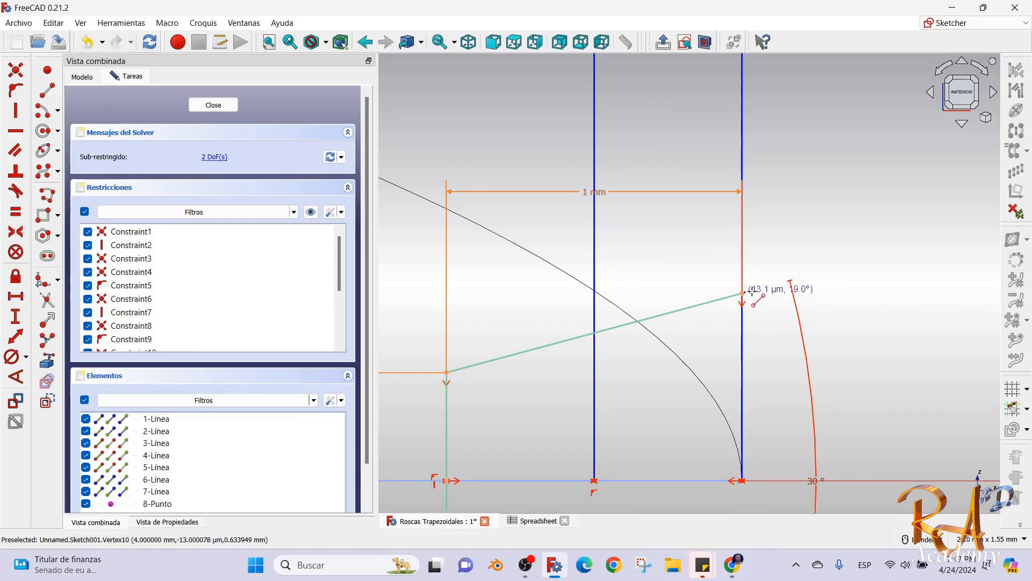
scroll(789, 306, "down", 4)
scroll(791, 305, "down", 3)
left_click(894, 307)
left_click(895, 376)
scroll(789, 376, "up", 4)
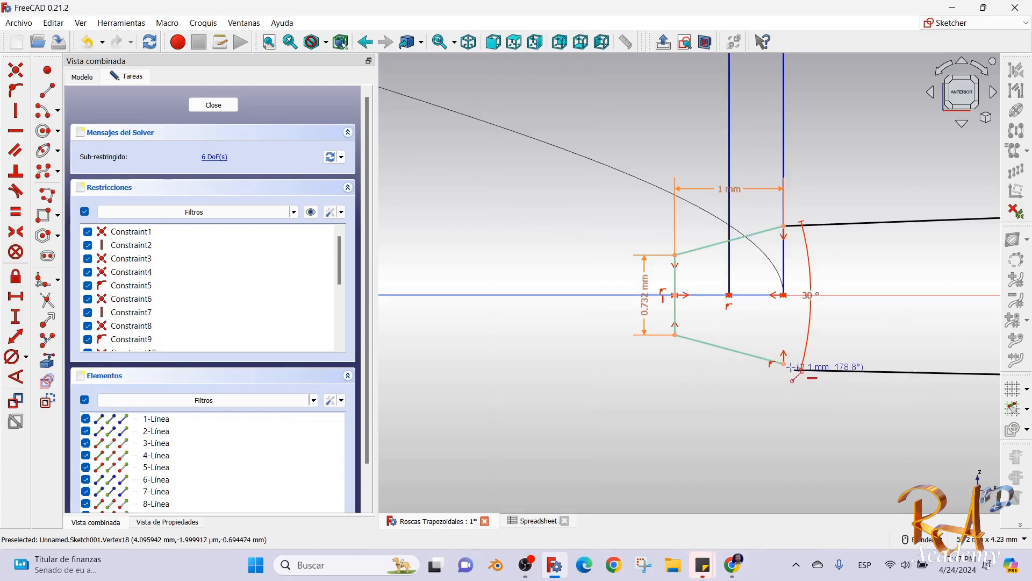
left_click(784, 361)
Constrain the lower line of the profile's outer extension to horizontal.
scroll(817, 385, "down", 5)
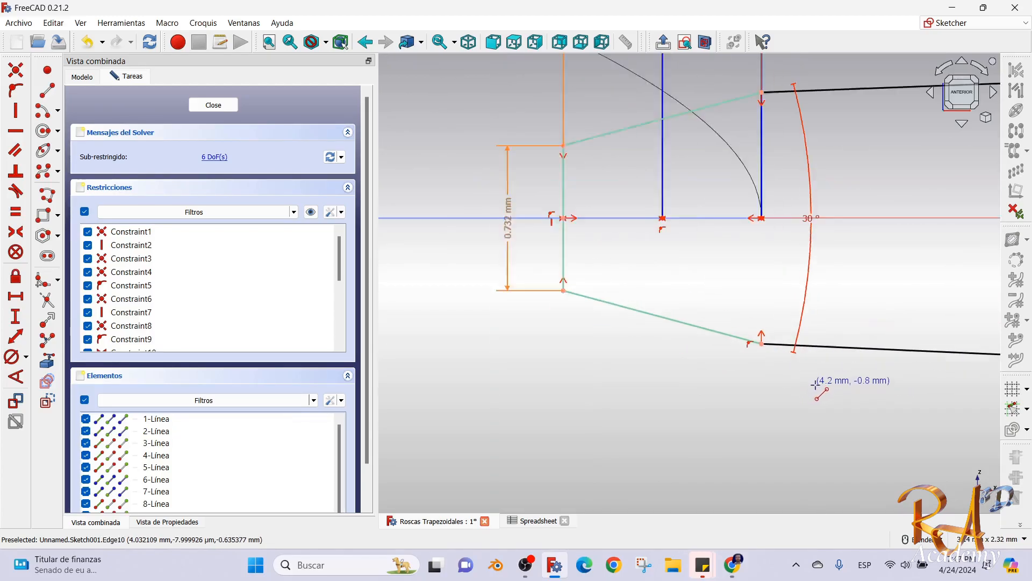
scroll(841, 380, "up", 4)
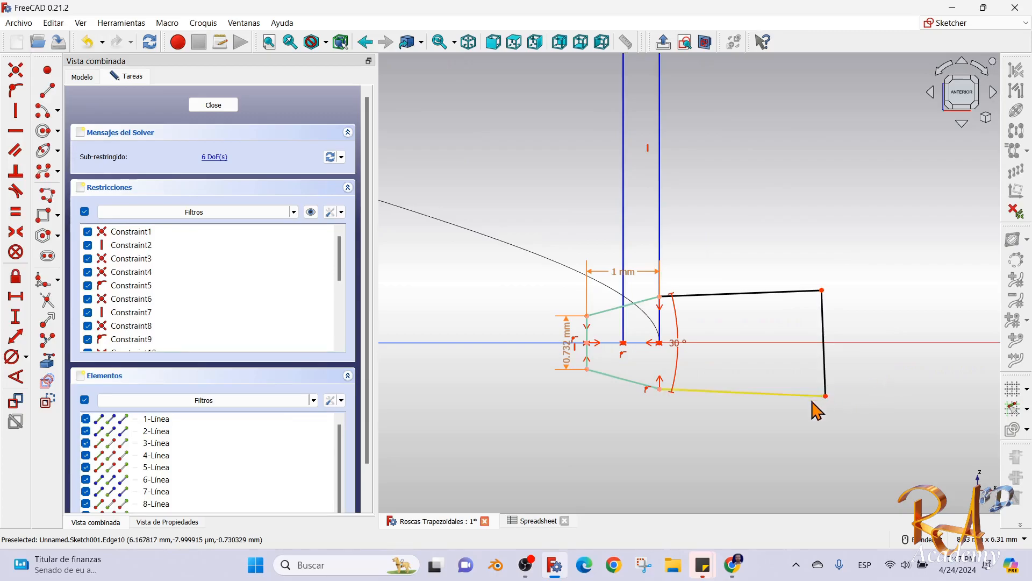
left_click(766, 395)
key("h")
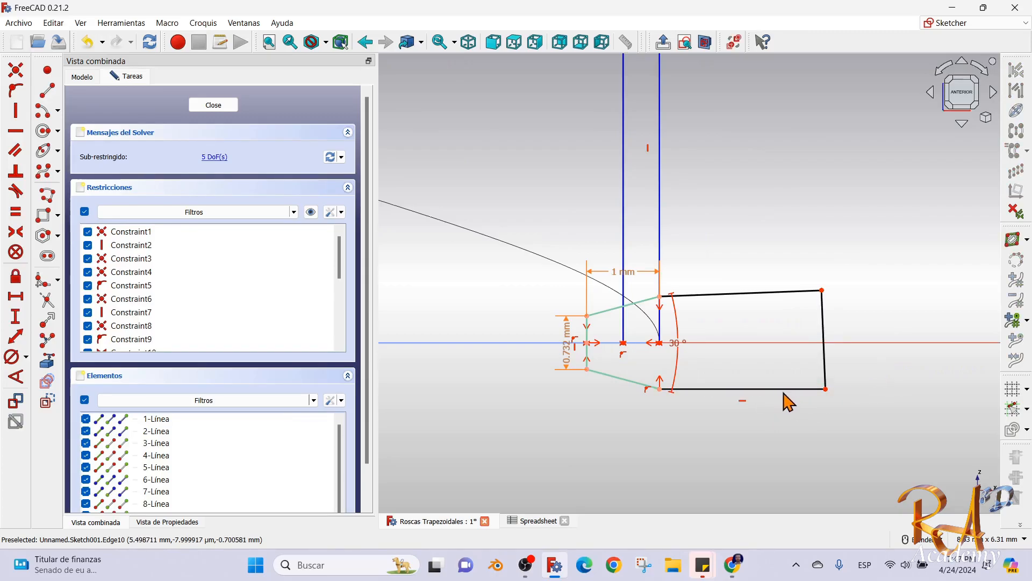
Constrain the profile extension's outer line to vertical and its upper line to horizontal.
left_click(825, 371)
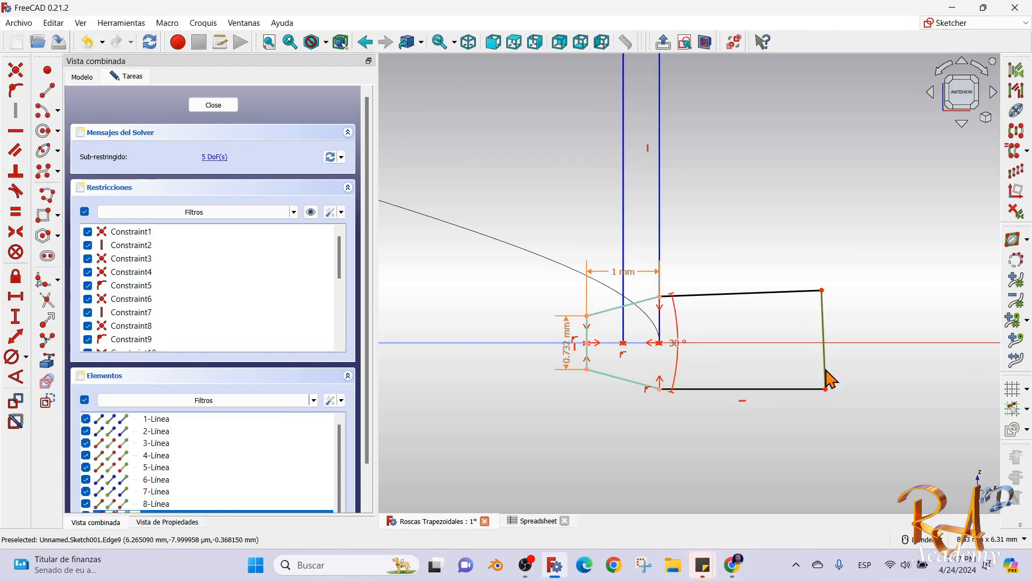
key("v")
left_click(788, 295)
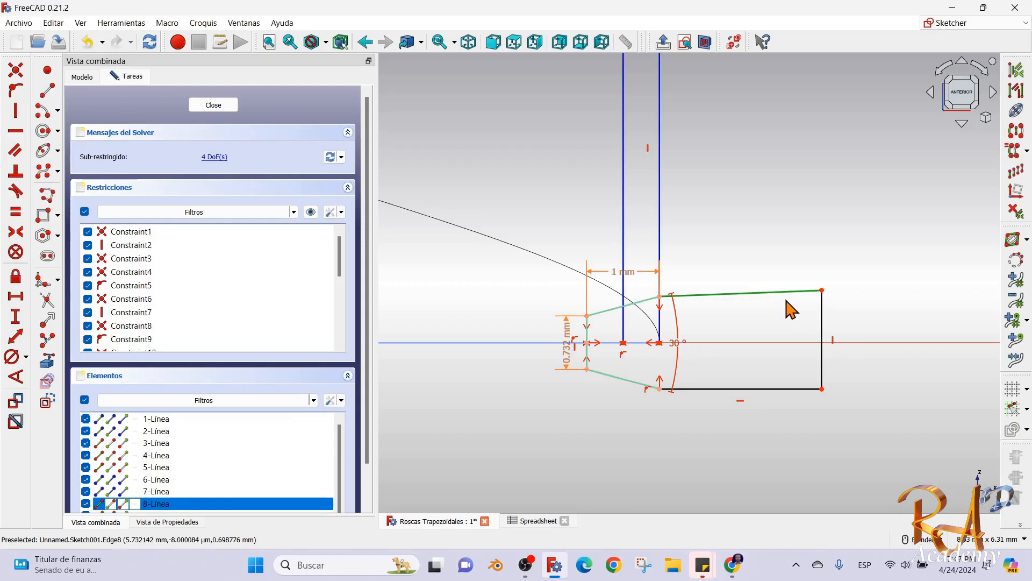
key("h")
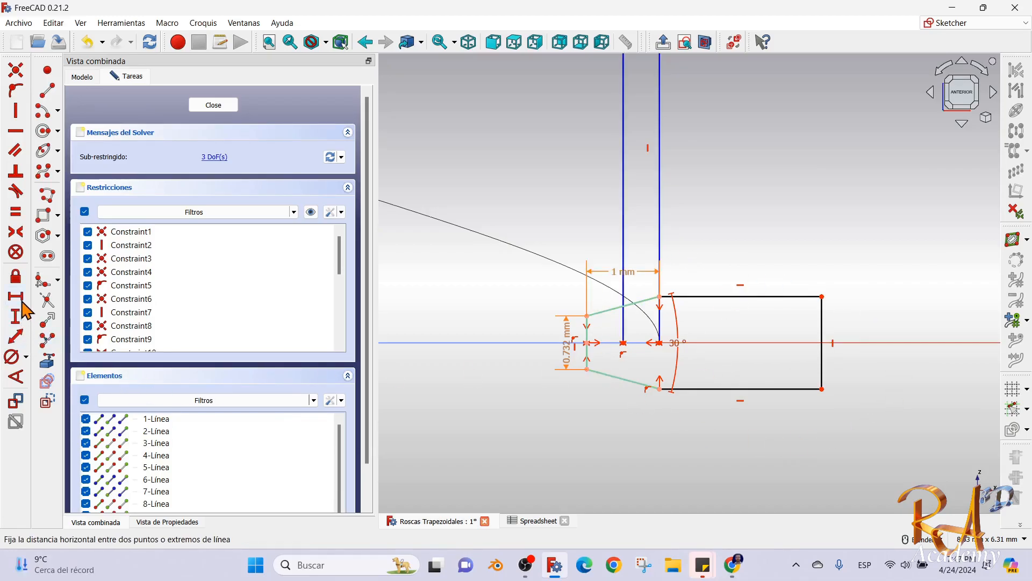
Set the length of the extension's upper line to 3 mm and close the sketch.
left_click(15, 336)
left_click(794, 296)
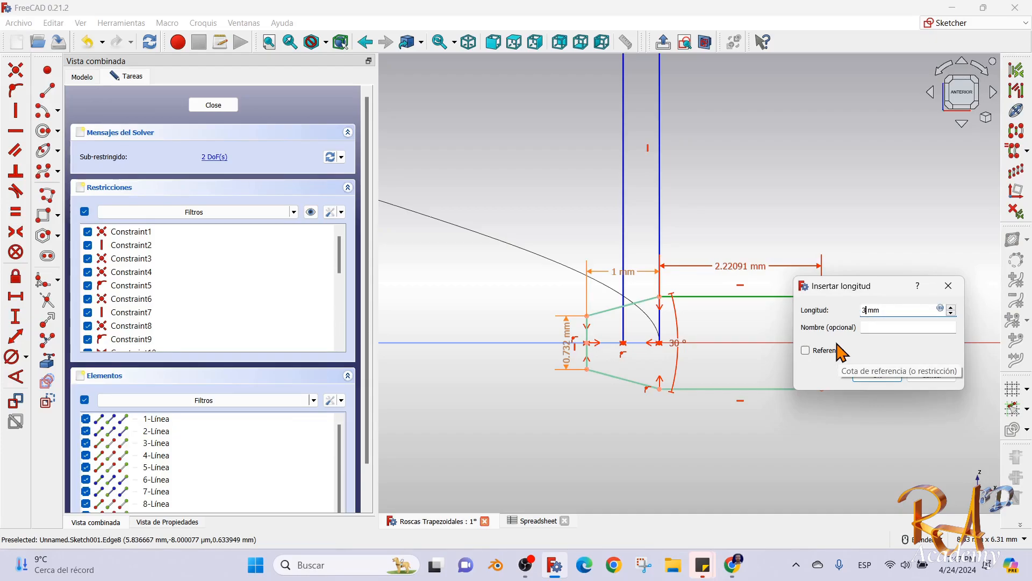
key("Return")
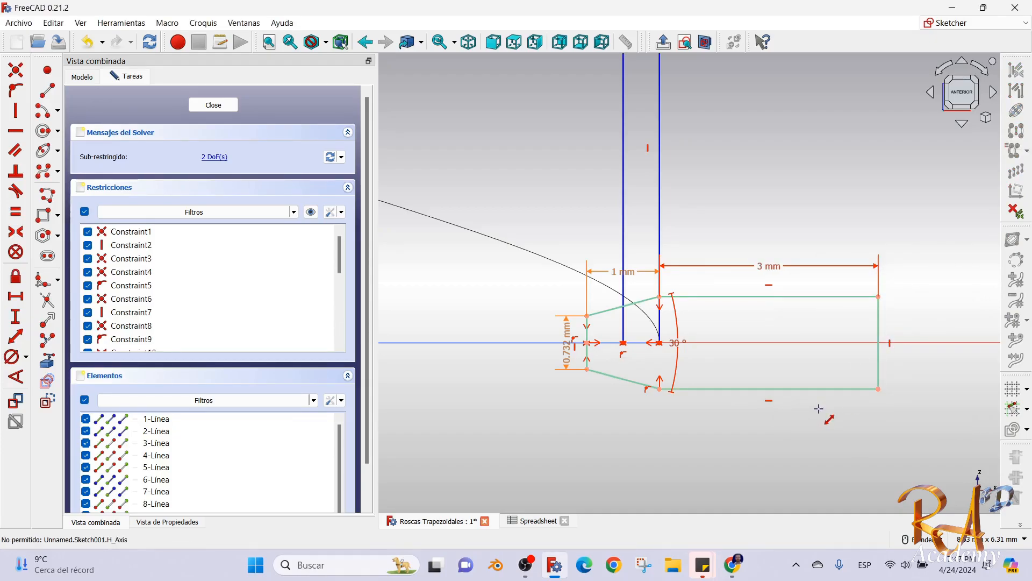
left_click(213, 106)
Set up a Sweep with Sketch001 as the profile and the helix edge as the path.
scroll(719, 421, "up", 10)
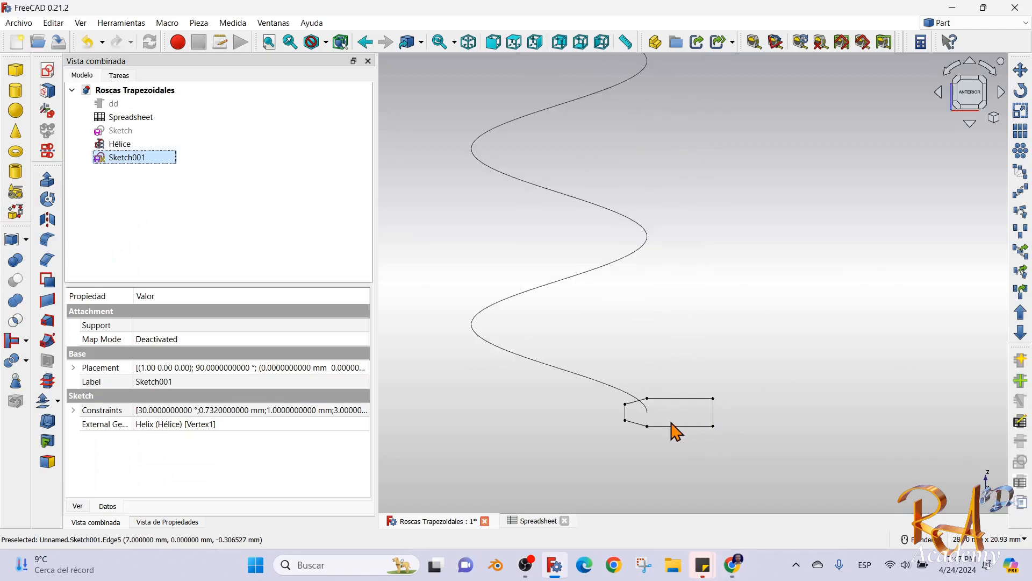
scroll(656, 423, "down", 8)
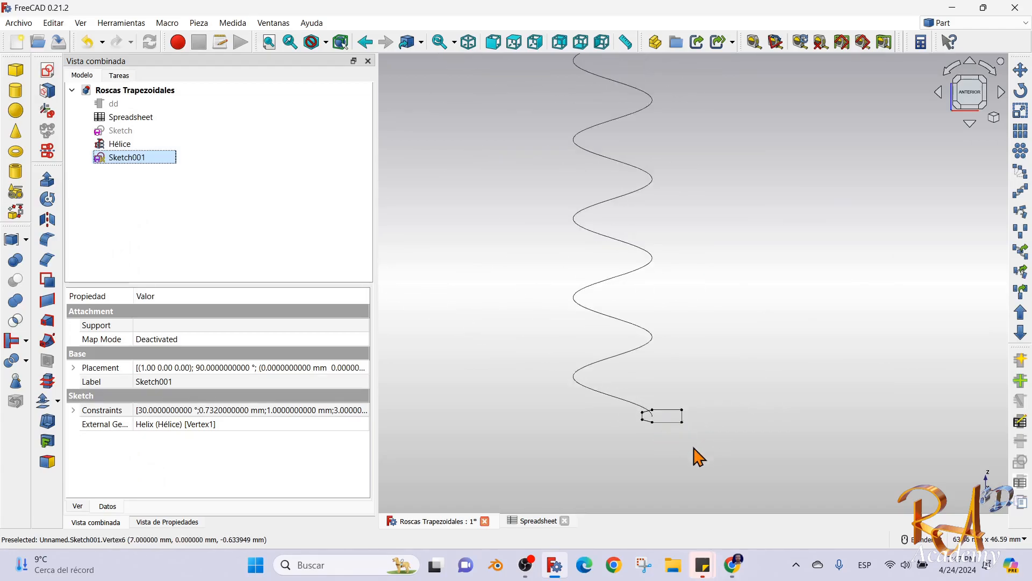
left_click(480, 193)
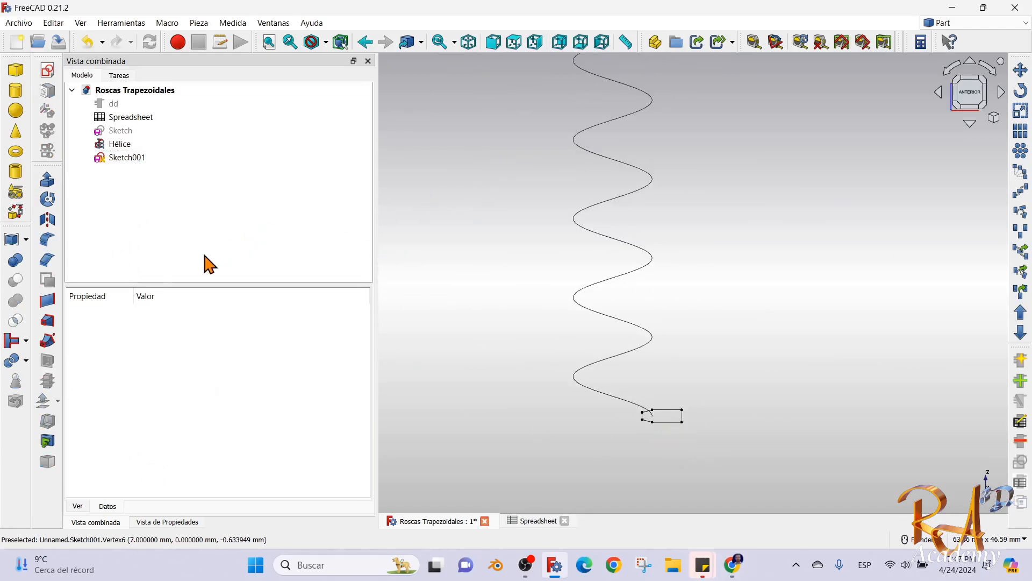
left_click(49, 341)
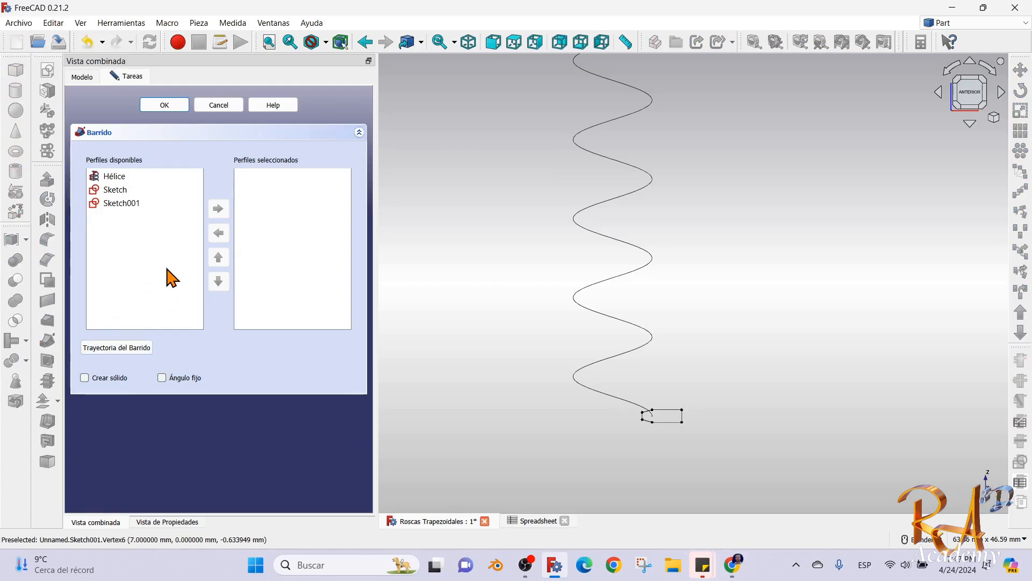
left_click(127, 205)
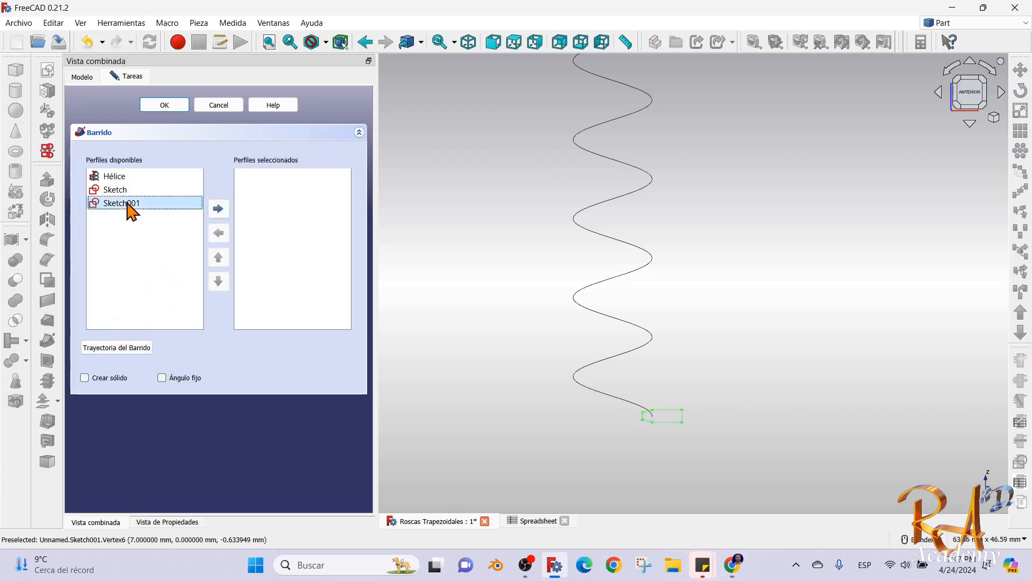
left_click(218, 209)
left_click(137, 349)
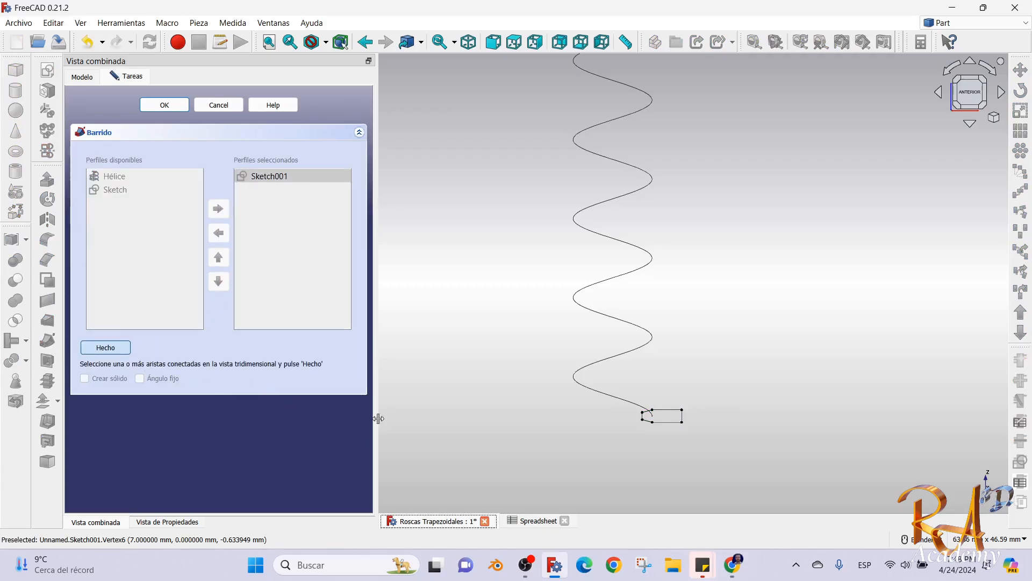
left_click(614, 396)
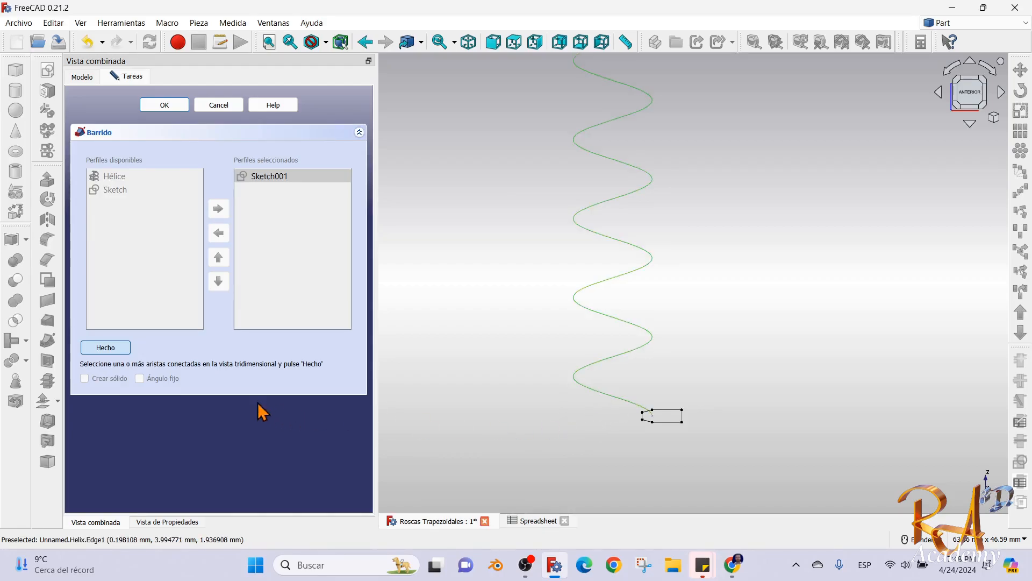
left_click(106, 349)
Enable Ángulo fijo and Crear sólido for the sweep and create it.
left_click(163, 378)
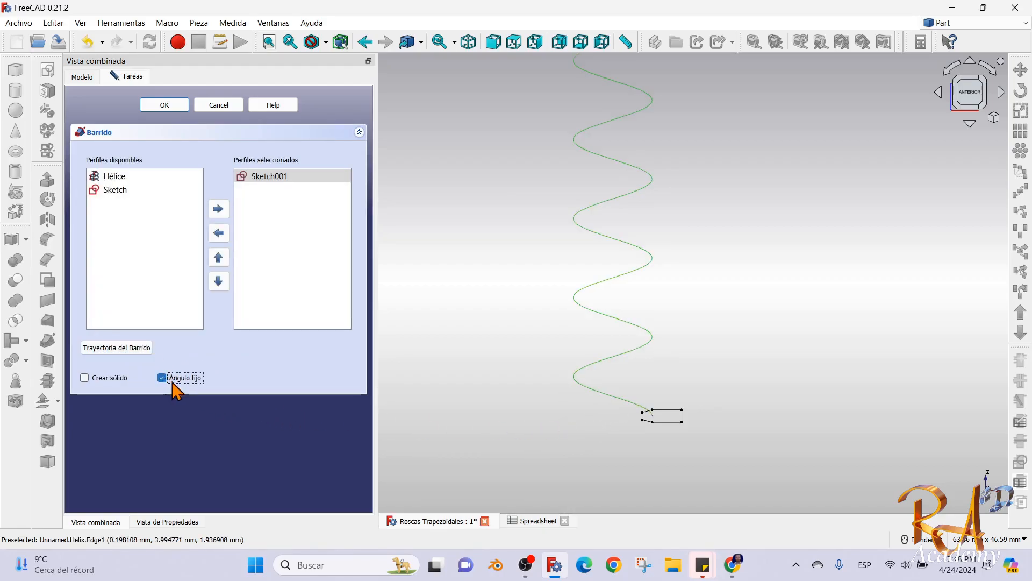
left_click(116, 377)
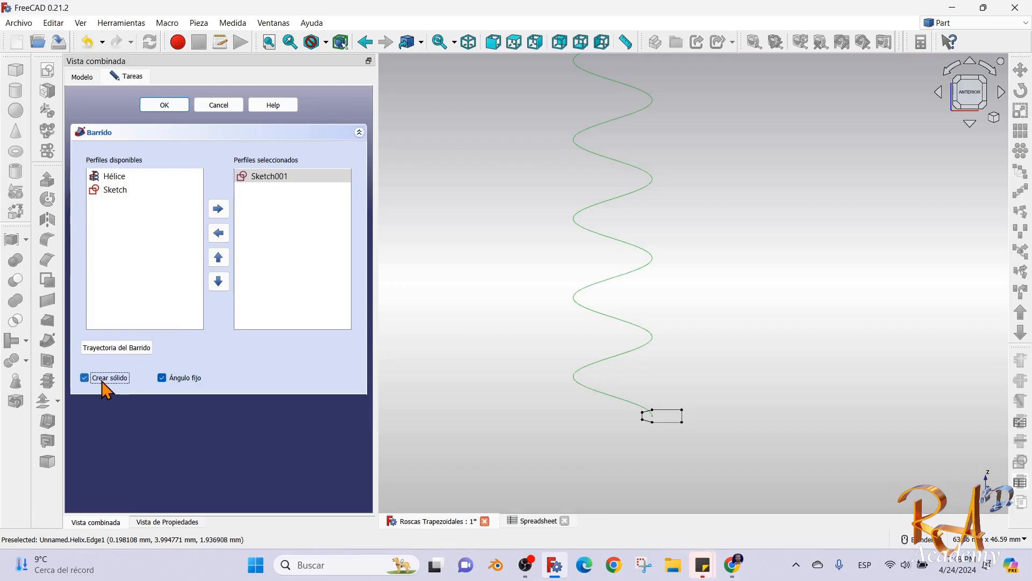
left_click(176, 104)
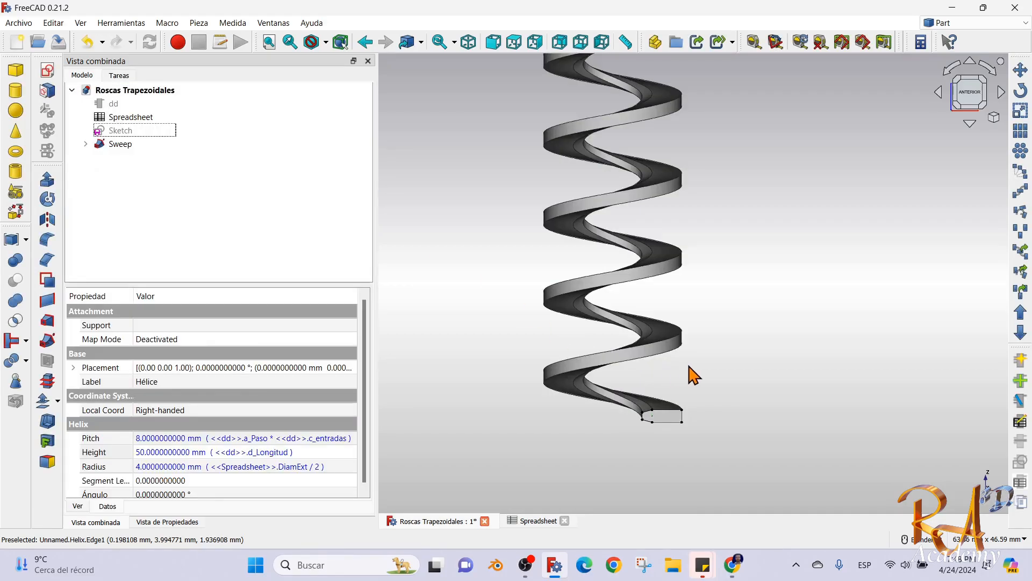
left_click(123, 131)
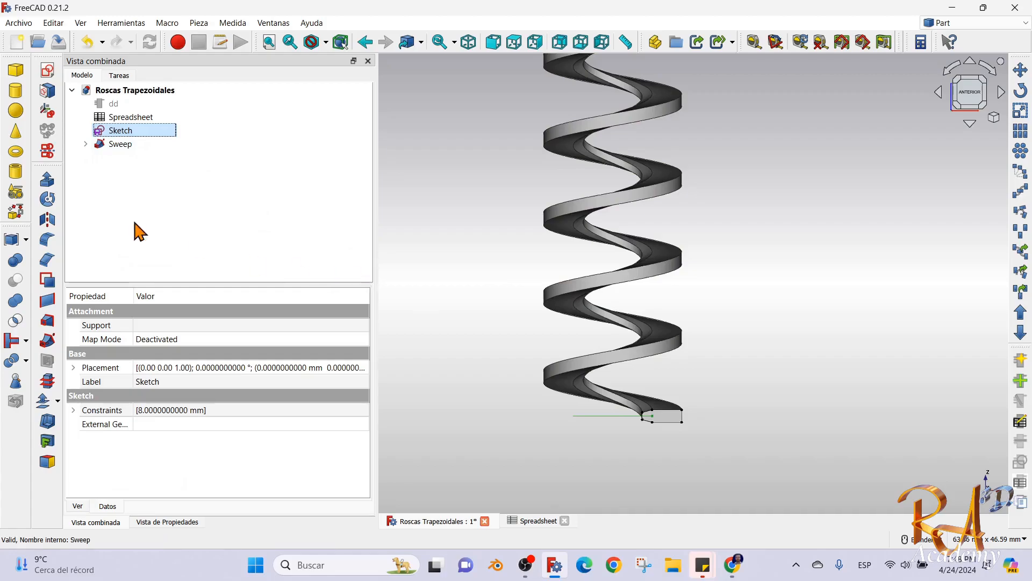
left_click(48, 180)
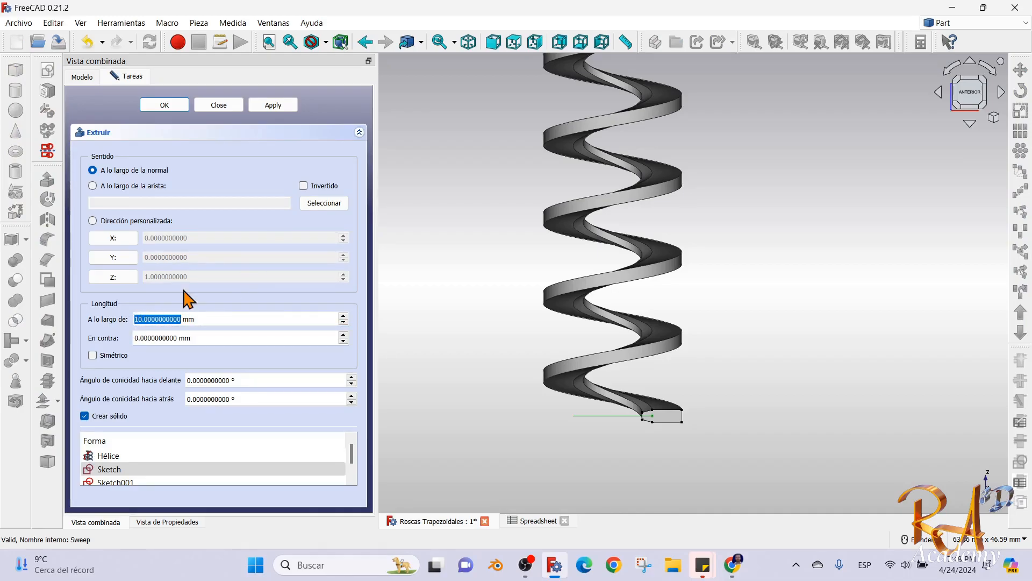
left_click(165, 105)
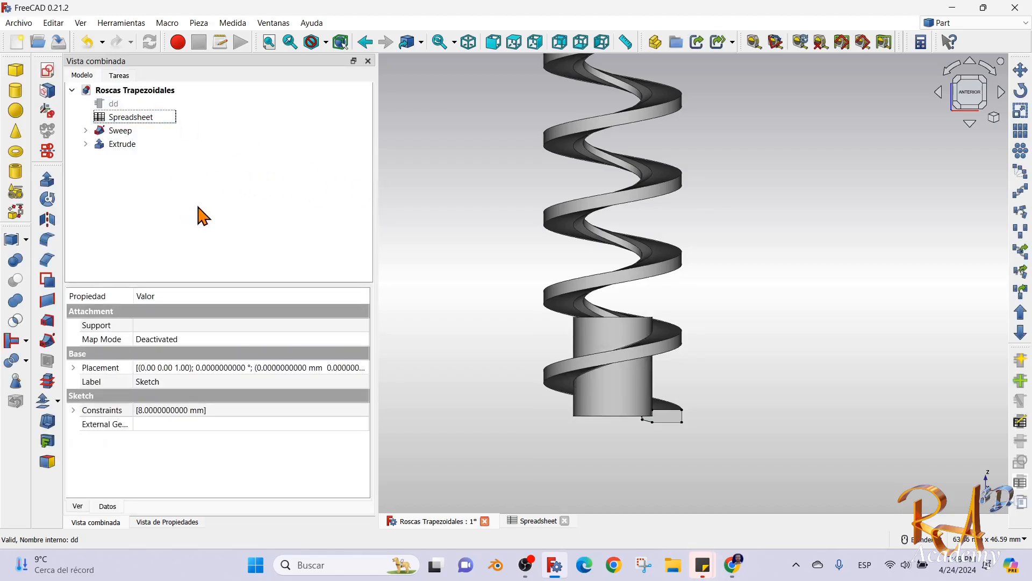
left_click(131, 146)
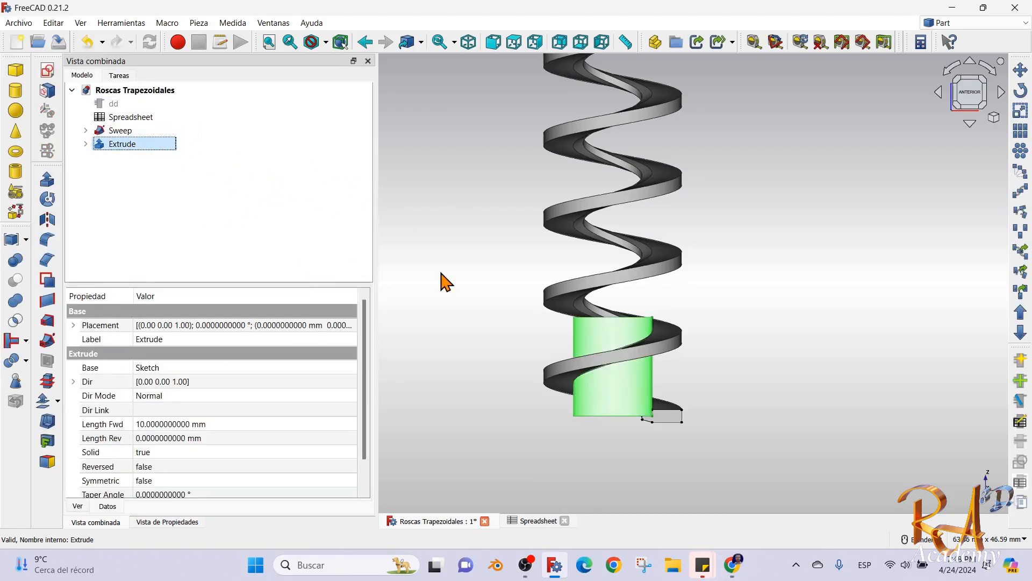
left_click(320, 188)
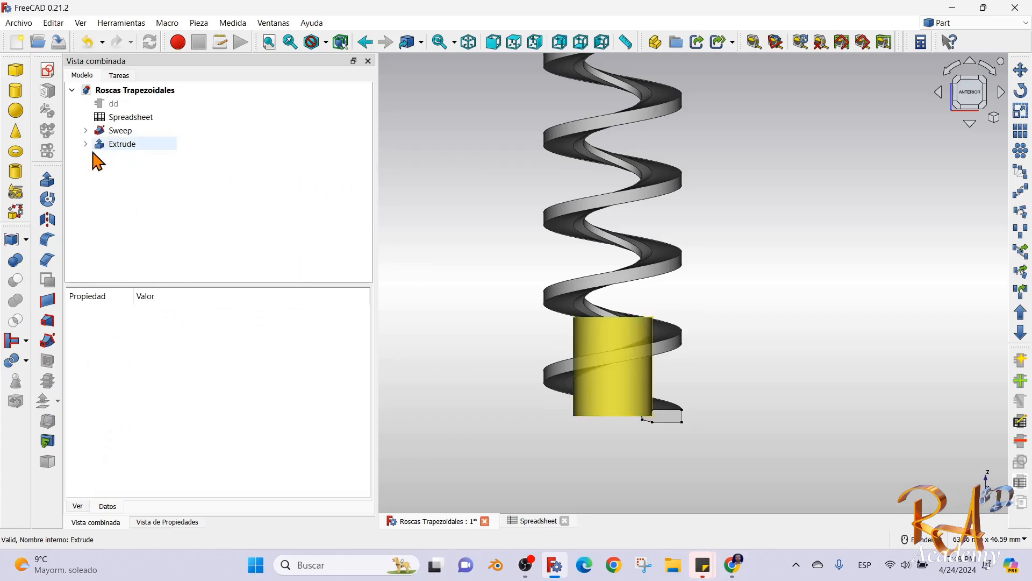
left_click(126, 144)
key("Delete")
Extrude the circle sketch 10 mm along its normal as a solid.
left_click(121, 130)
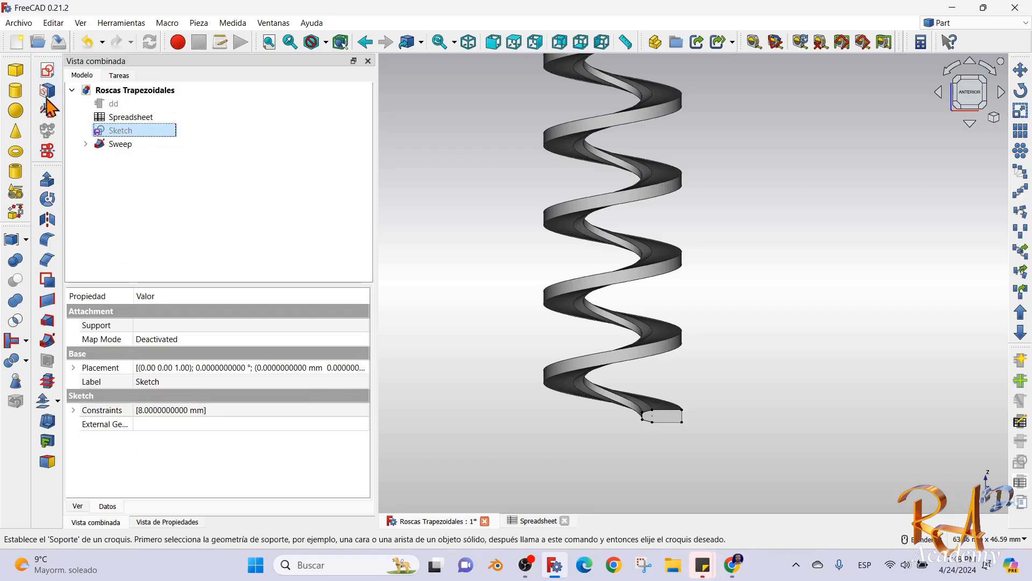
left_click(47, 179)
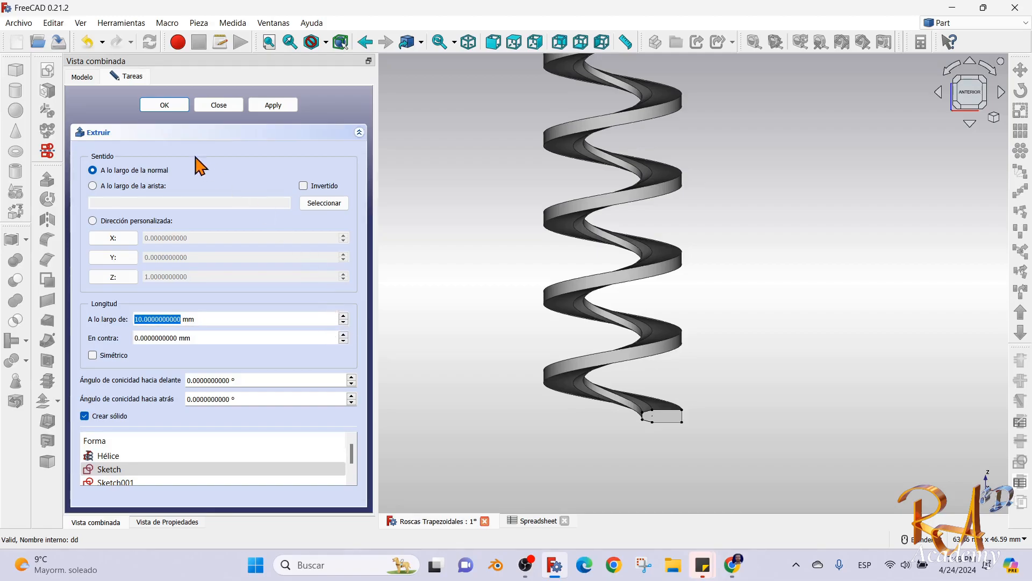
left_click(167, 107)
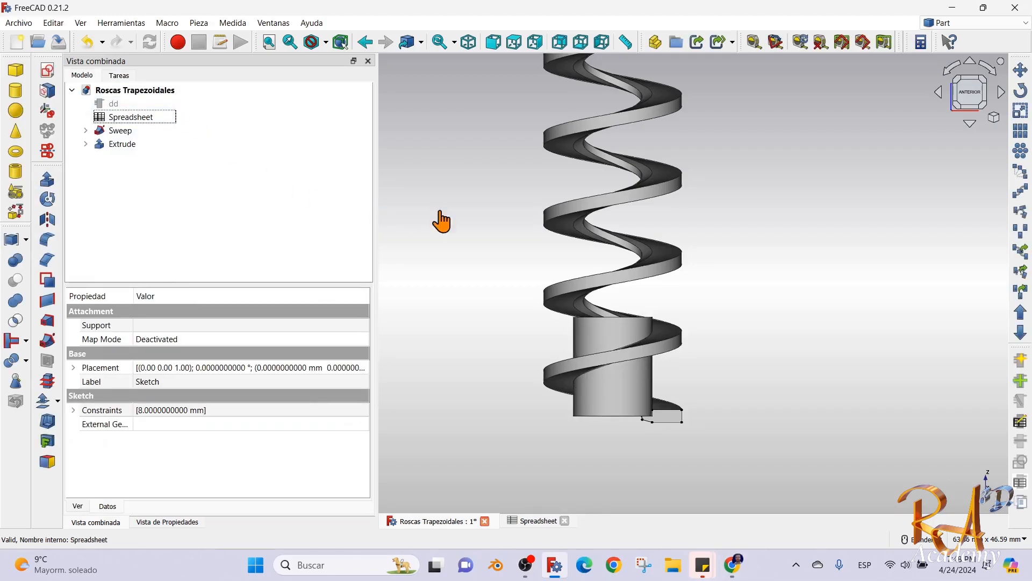
Set the extrusion's Length Fwd to the formula <<Spreadsheet>>.Longitud.
left_click(126, 146)
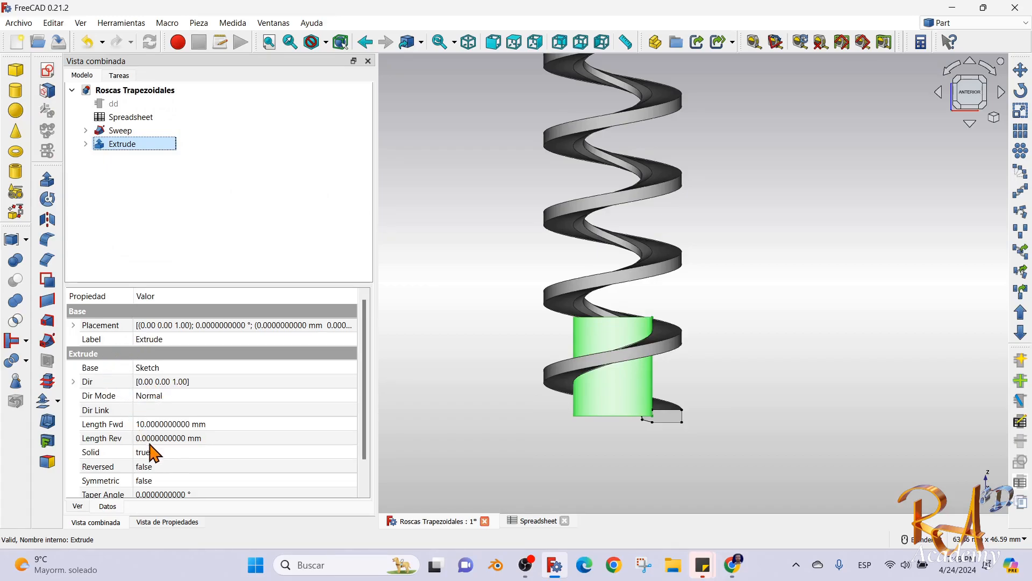
left_click(276, 424)
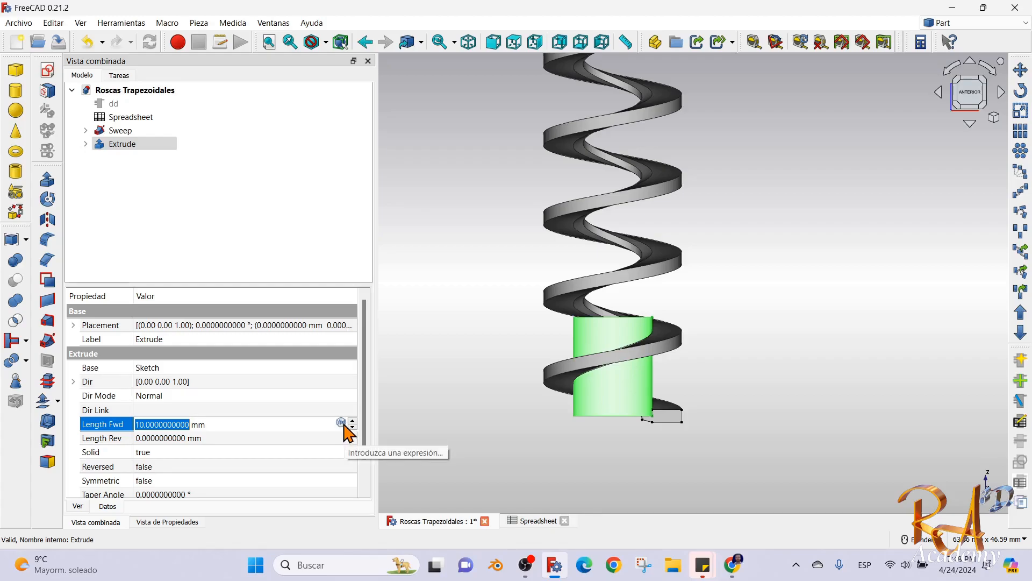
left_click(341, 422)
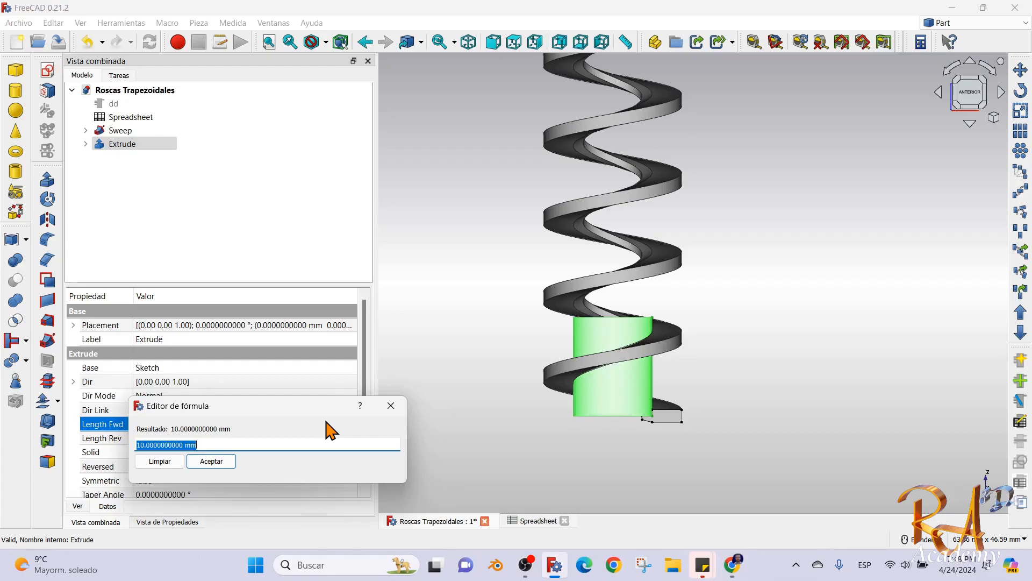
type("sp")
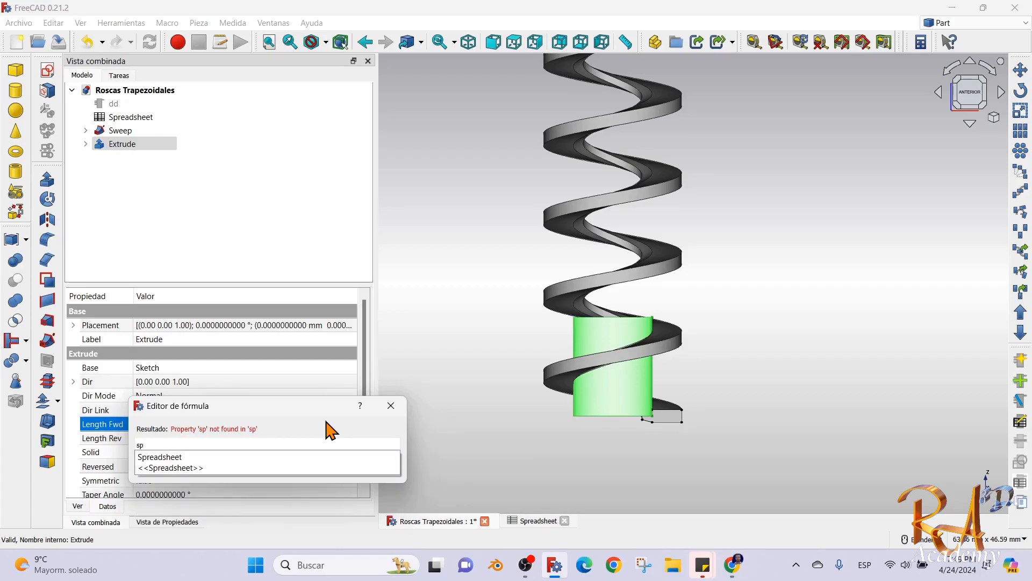
left_click(199, 467)
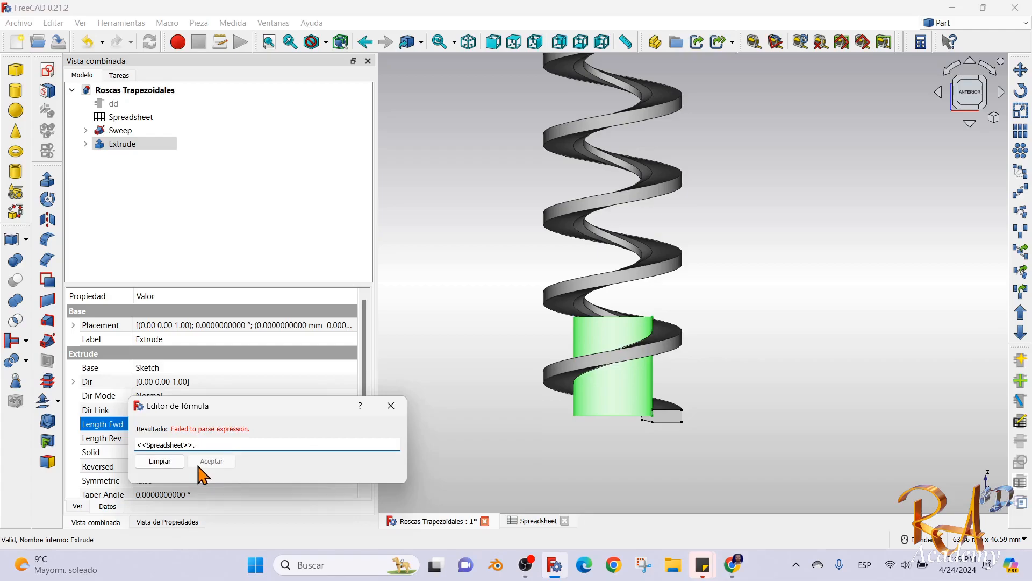
type("lo")
left_click(163, 457)
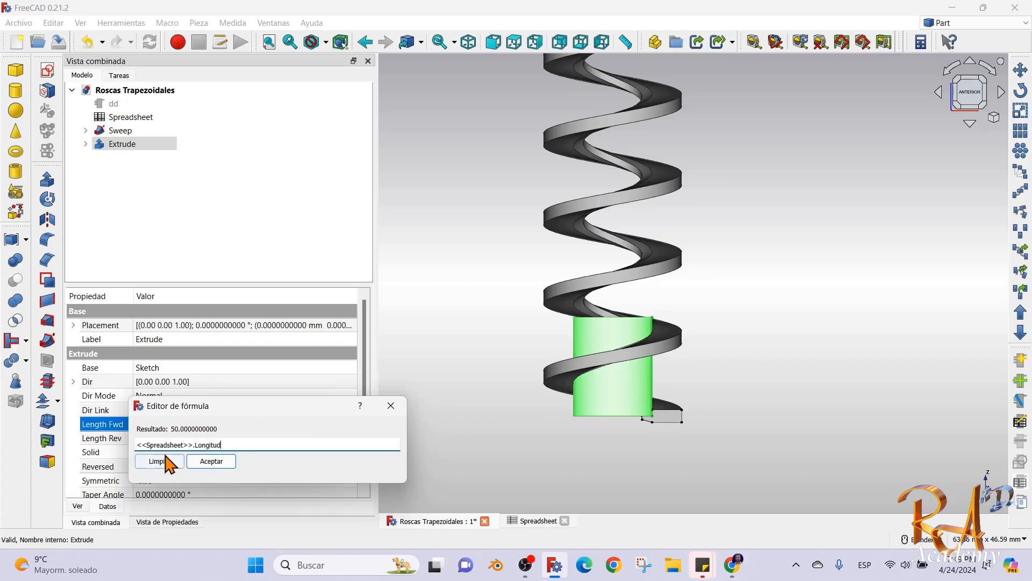
left_click(164, 459)
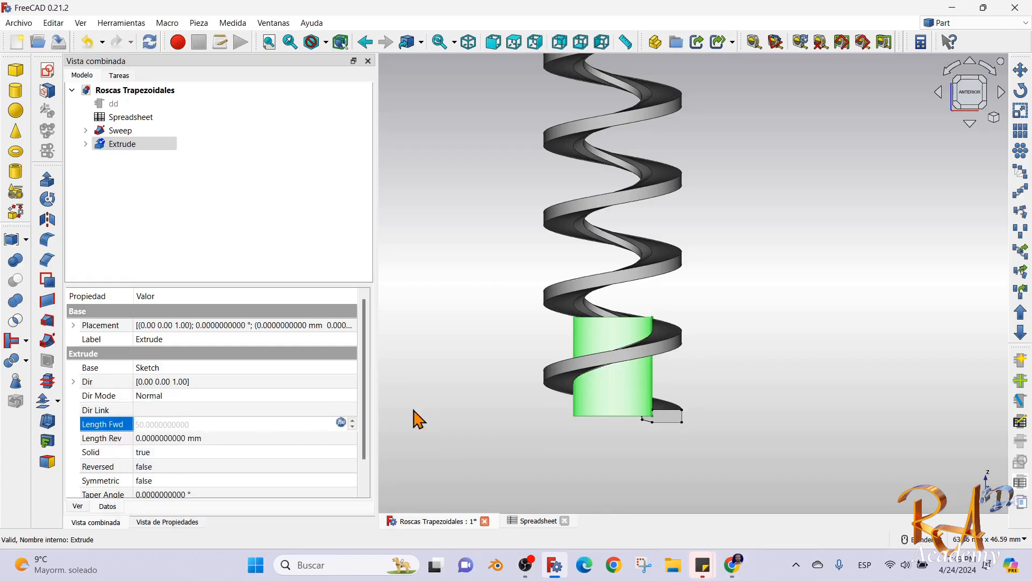
key("Tab")
left_click(482, 353)
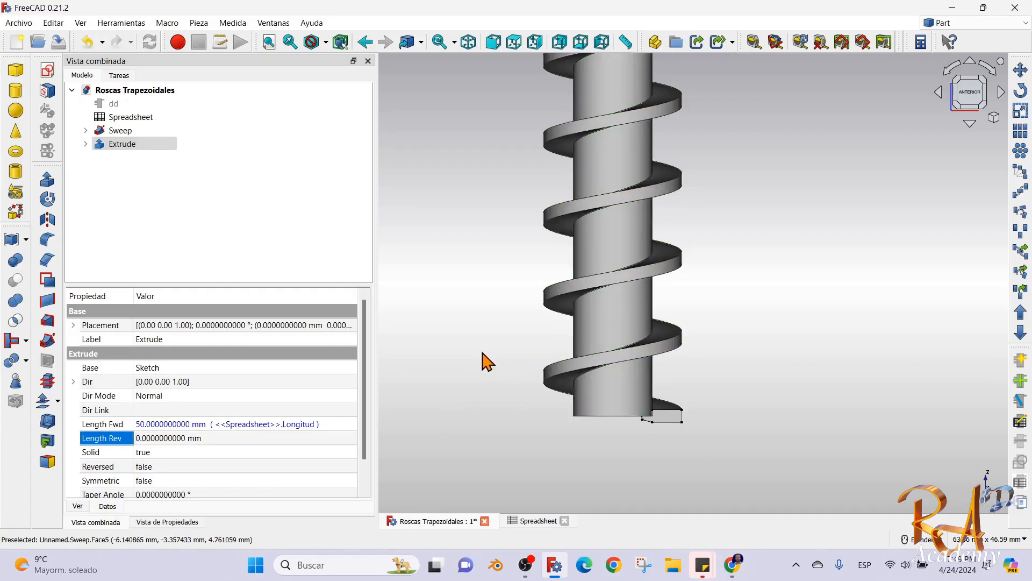
Try a boolean operation on the Extrude and Sweep solids.
scroll(484, 355, "up", 5)
scroll(486, 356, "down", 13)
scroll(486, 292, "up", 3)
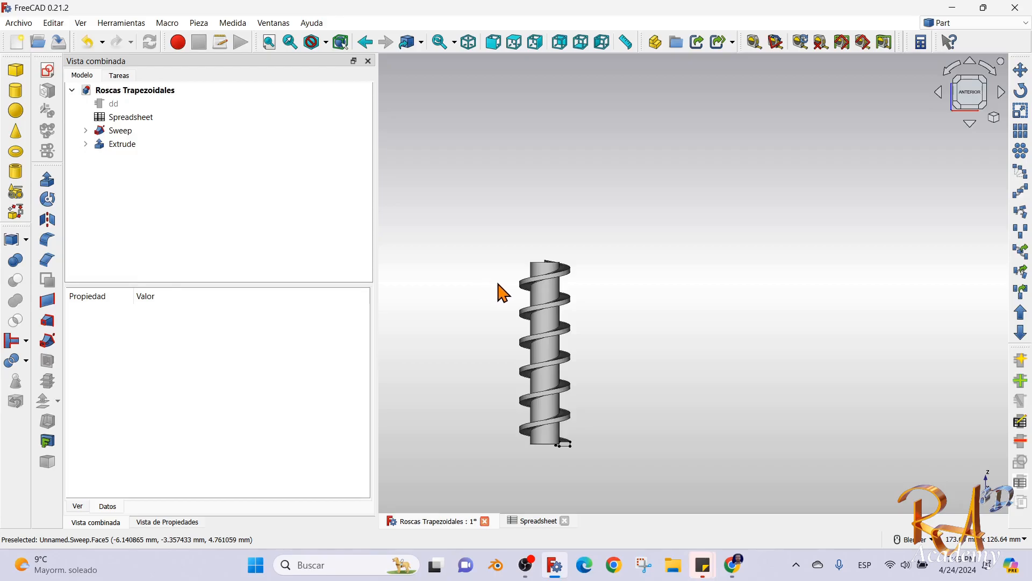
scroll(507, 300, "up", 4)
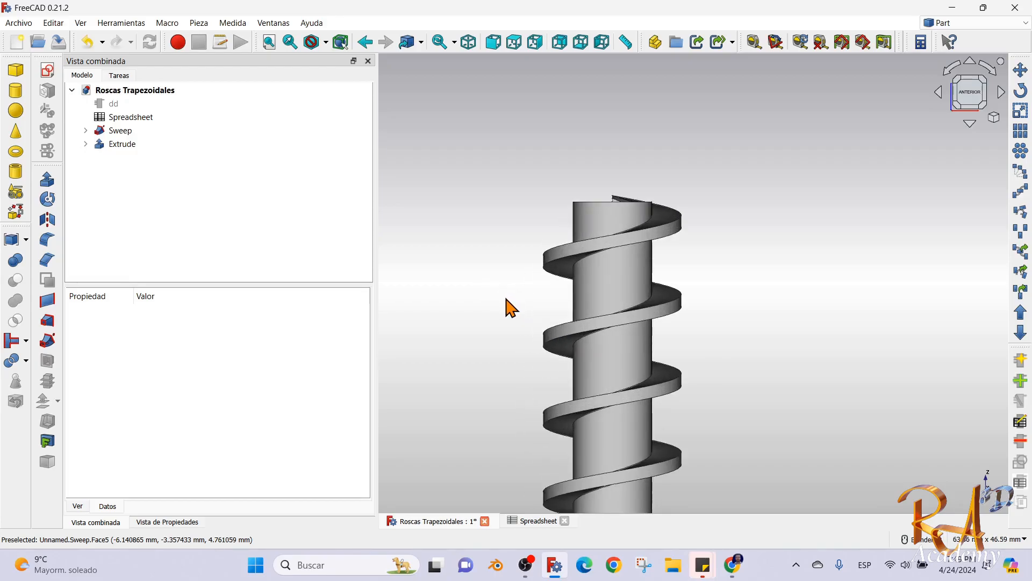
scroll(509, 307, "down", 4)
scroll(521, 482, "up", 3)
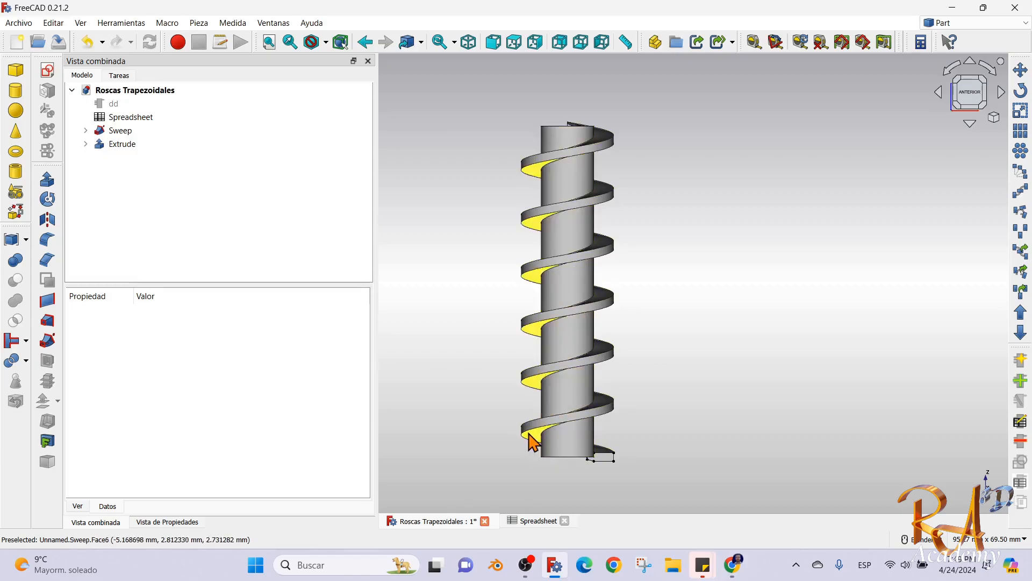
left_click(119, 146)
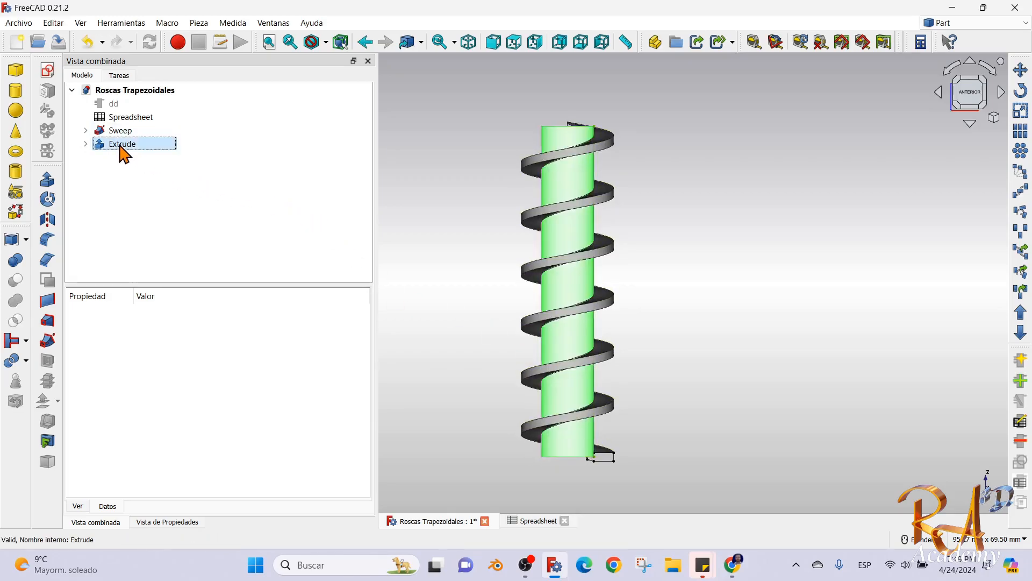
left_click(119, 132, "ctrl")
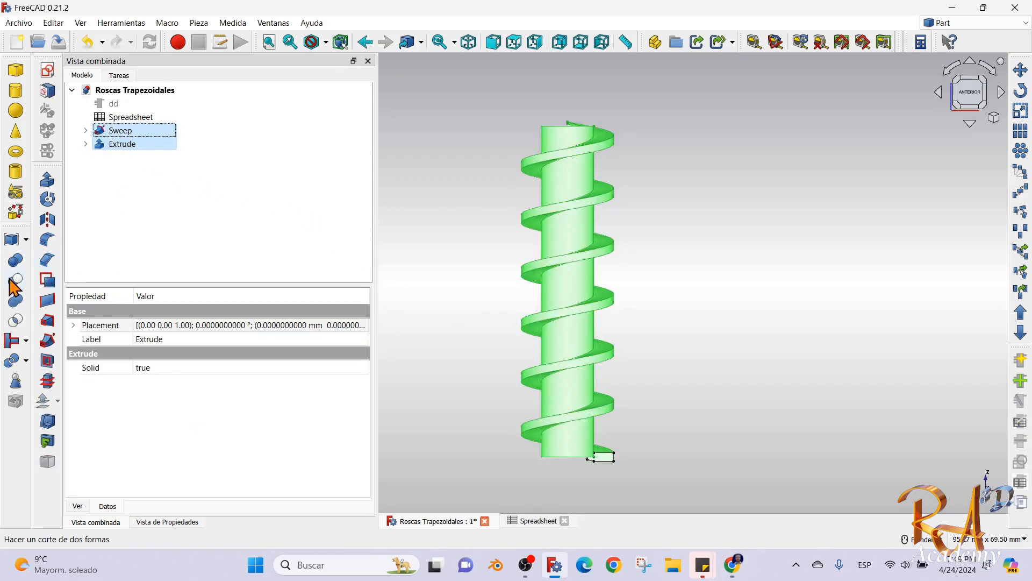
left_click(16, 290)
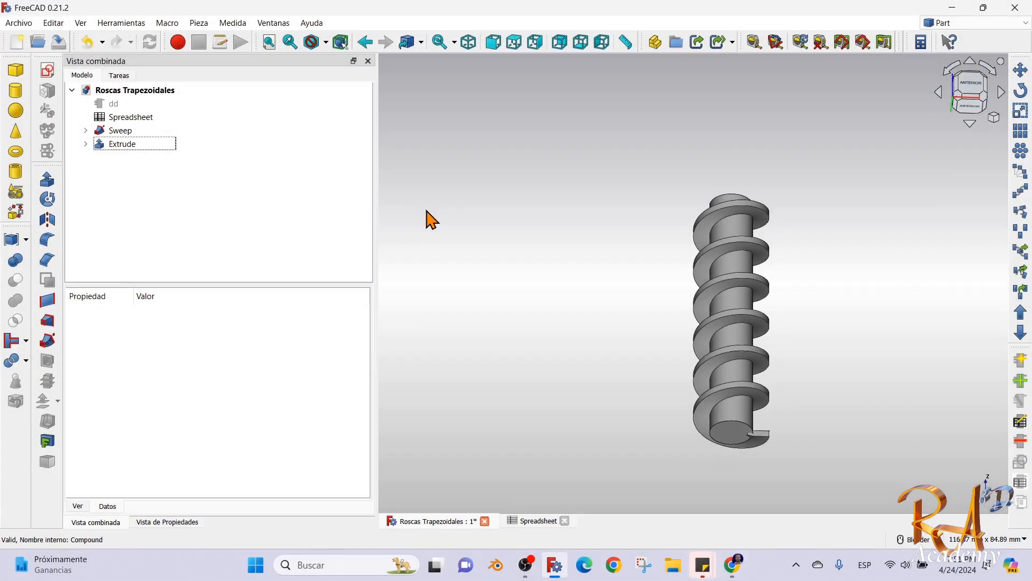
Try cutting the Sweep from the Extrude and delete the resulting Cut.
left_click(580, 285)
key("1")
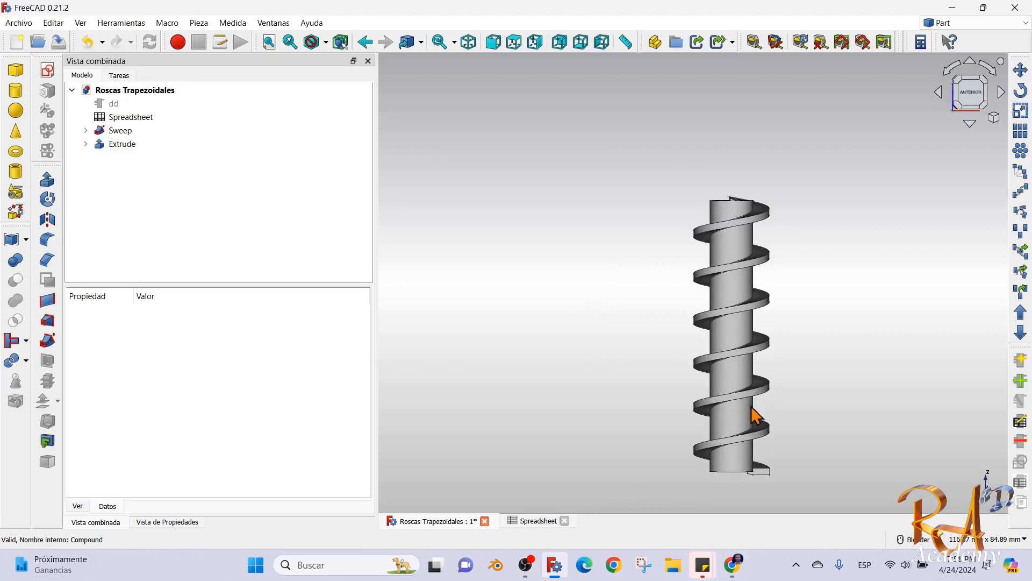
scroll(812, 476, "up", 3)
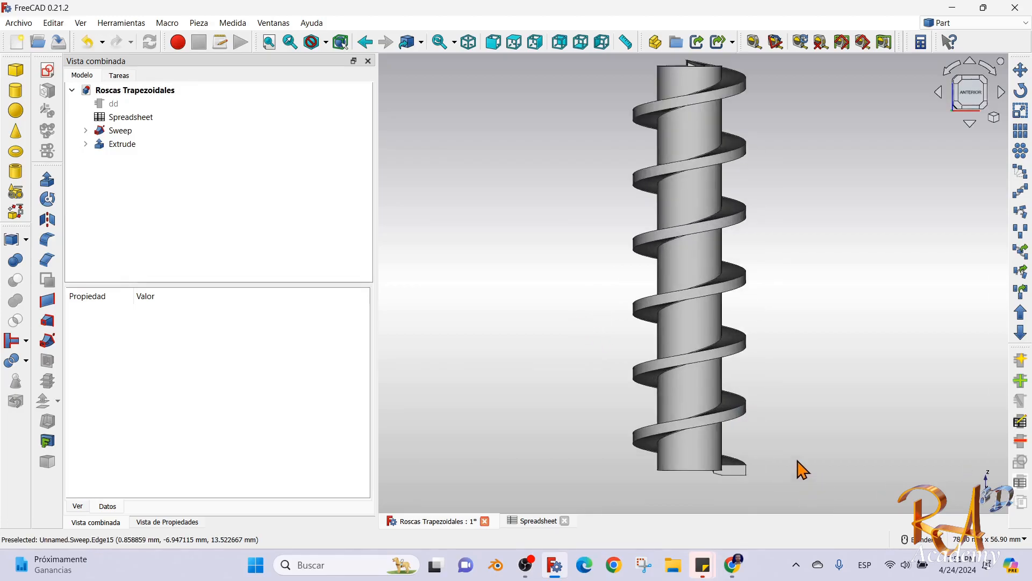
left_click(121, 145)
left_click(120, 131, "ctrl")
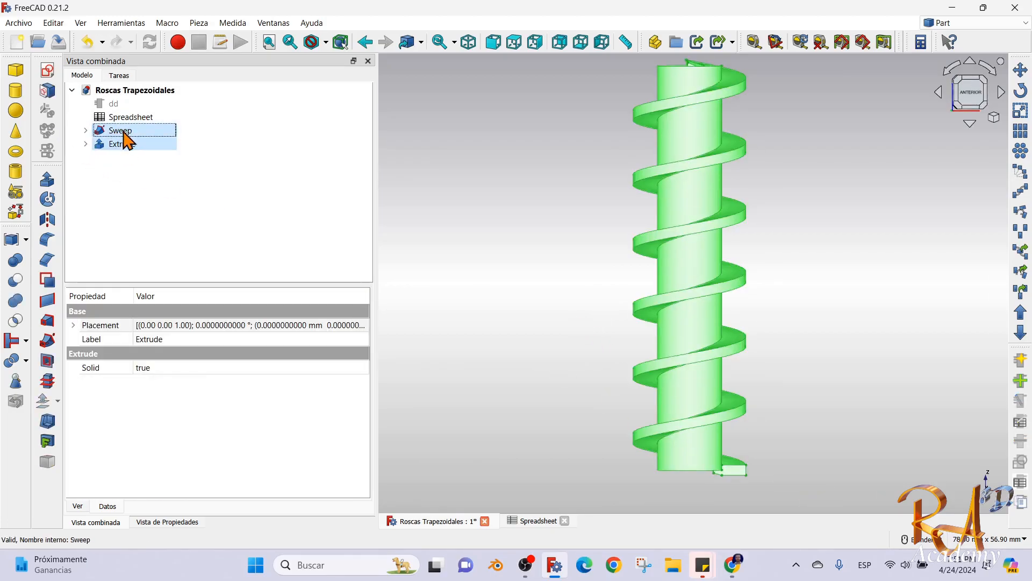
left_click(16, 280)
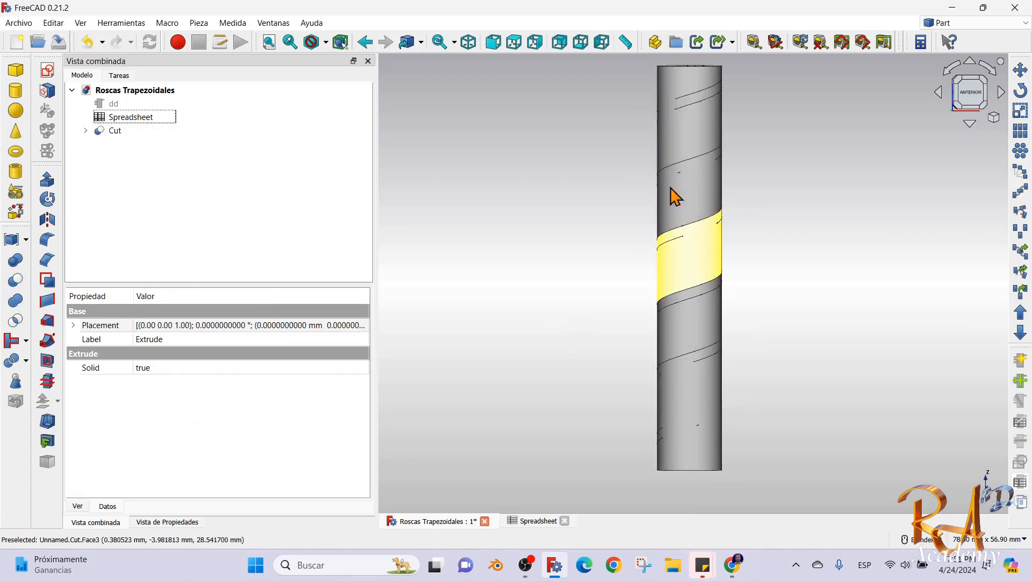
middle_click_drag(692, 290, 668, 270)
left_click(119, 134)
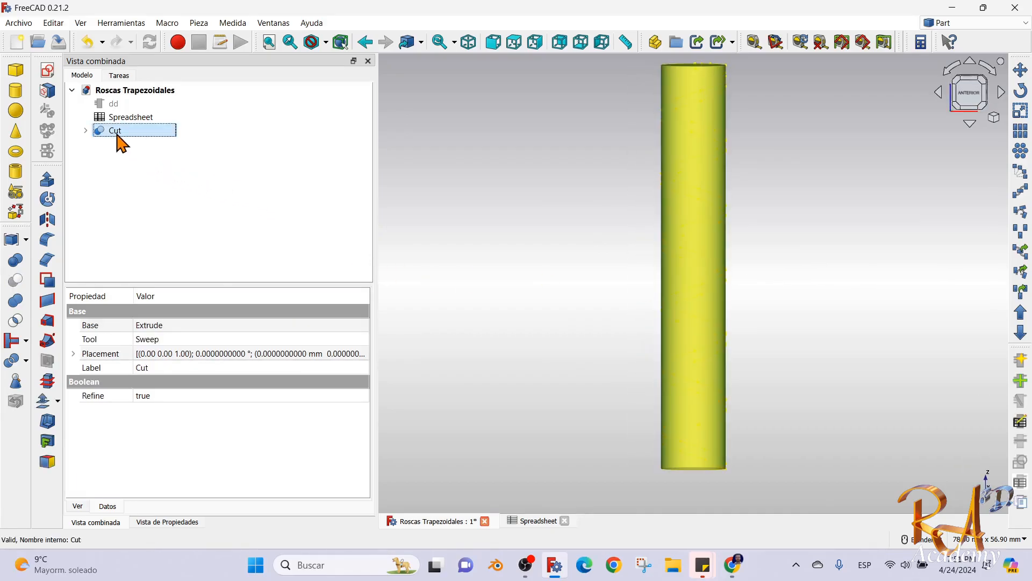
key("Delete")
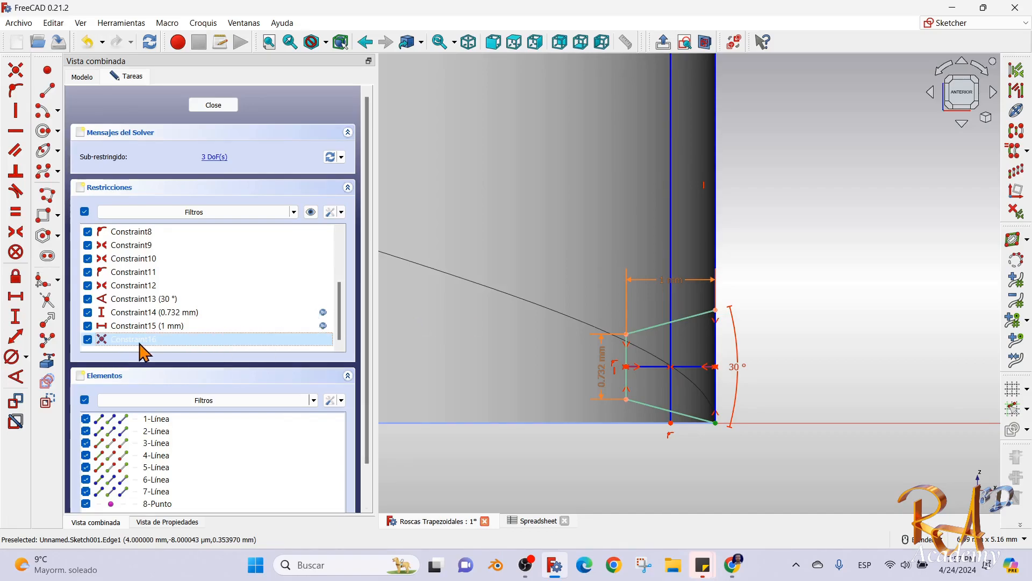
Delete the trapezoid corner's coincident constraint, move the profile down, and constrain its midline's outer end onto the vertical line at the cylinder's edge.
key("Delete")
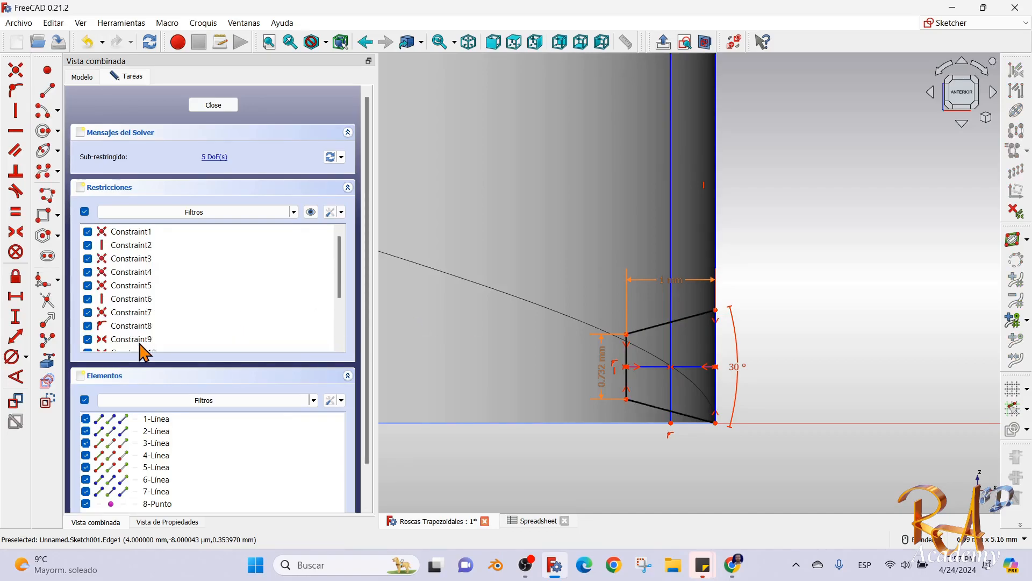
mouse_move(717, 423)
left_mouse_down()
mouse_move(713, 457)
mouse_move(731, 483)
mouse_move(695, 492)
mouse_move(719, 463)
mouse_move(733, 478)
mouse_move(669, 482)
mouse_move(752, 462)
mouse_move(710, 461)
mouse_move(735, 461)
left_mouse_up()
left_click(709, 403)
left_click(715, 408, "ctrl")
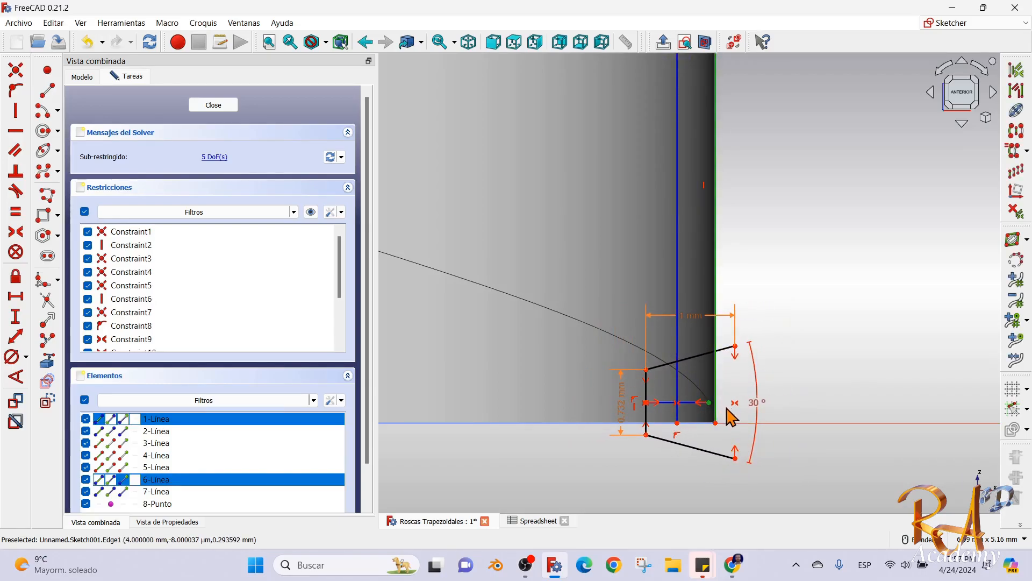
key("o")
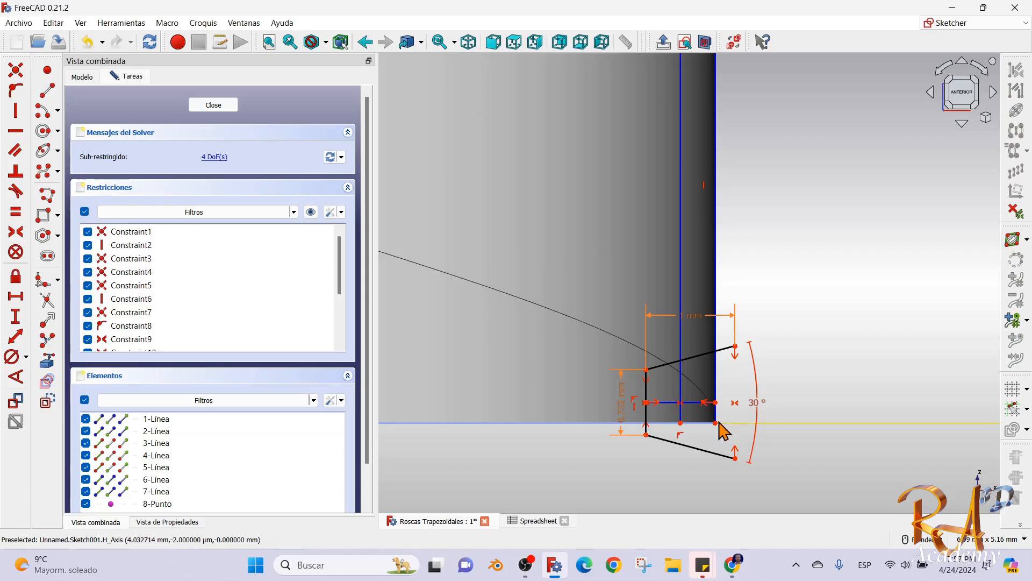
Align the trapezoid's lower outer corner vertically with the lower end of the cylinder's edge line.
left_click_drag(735, 463, 716, 461)
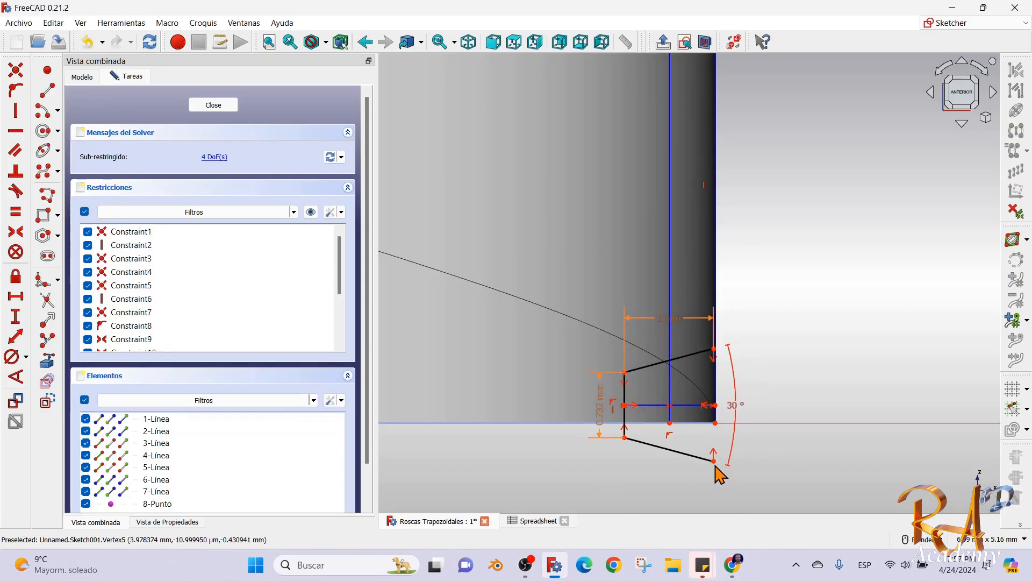
left_click(715, 461)
left_click(716, 423, "ctrl")
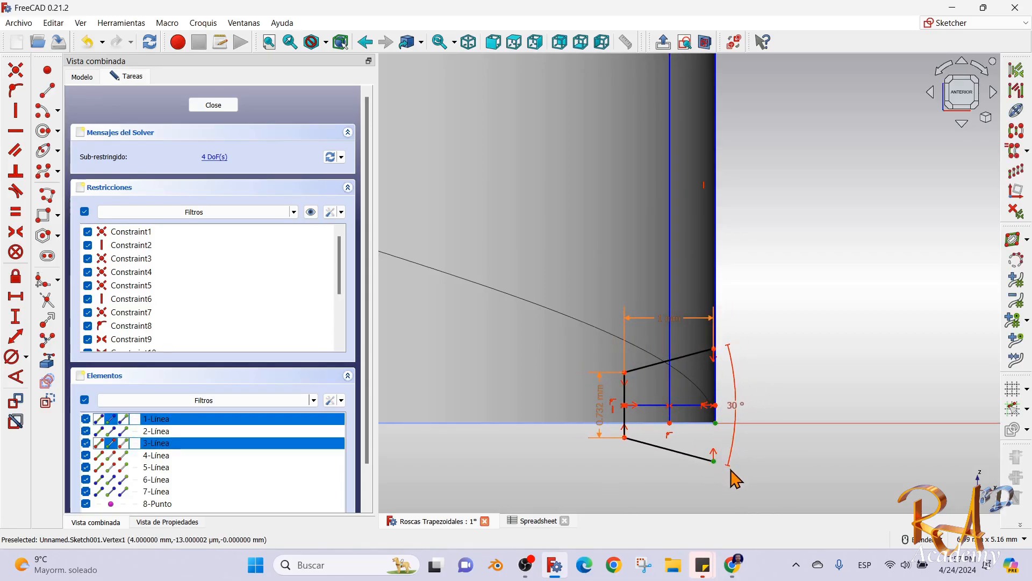
key("v")
left_click_drag(716, 462, 721, 484)
scroll(713, 474, "up", 3)
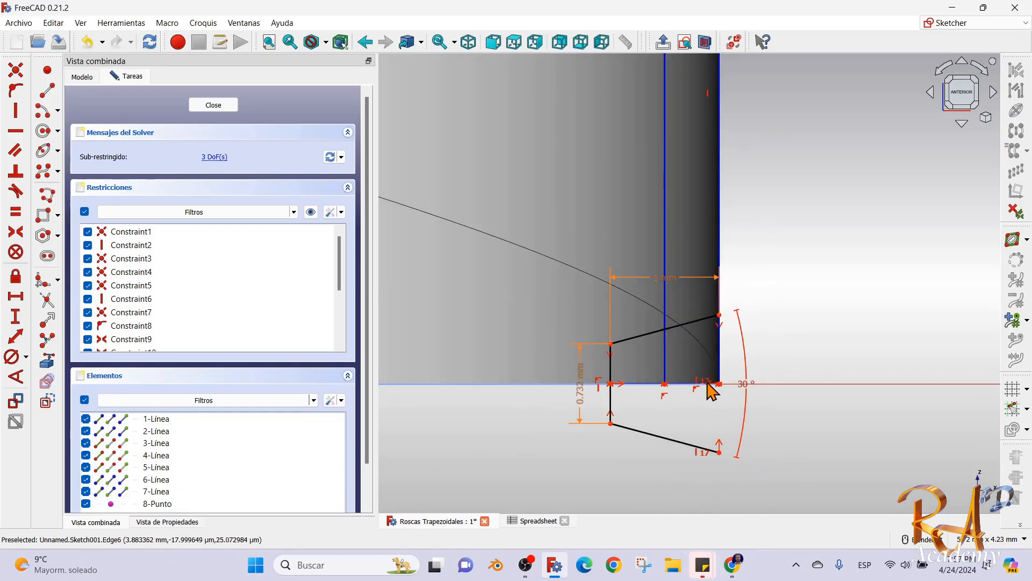
Draw a vertical line up the cylinder's edge from the trapezoid's upper outer corner, followed by a flank sloping up and inward.
key("g")
key("l")
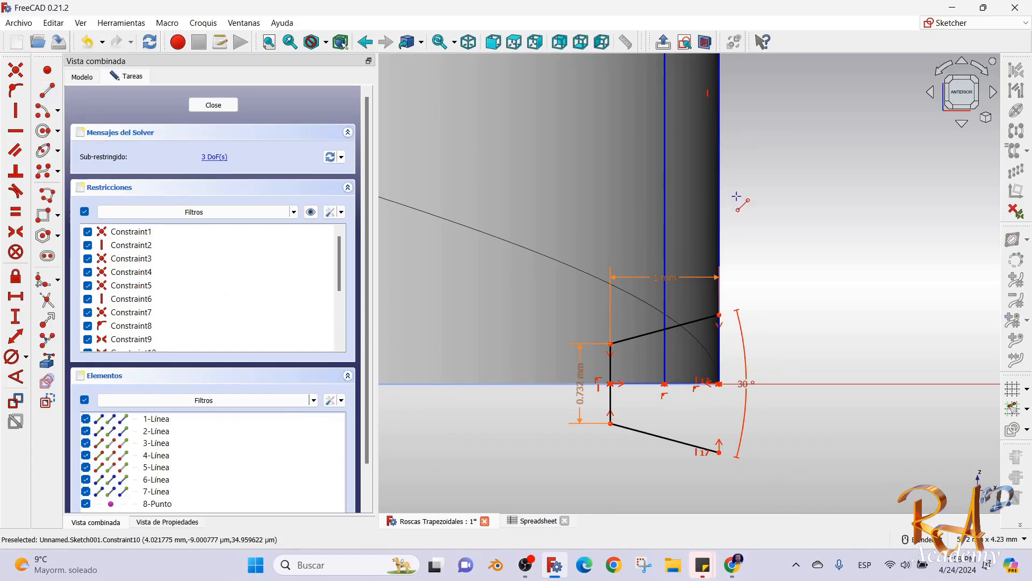
left_click(719, 315)
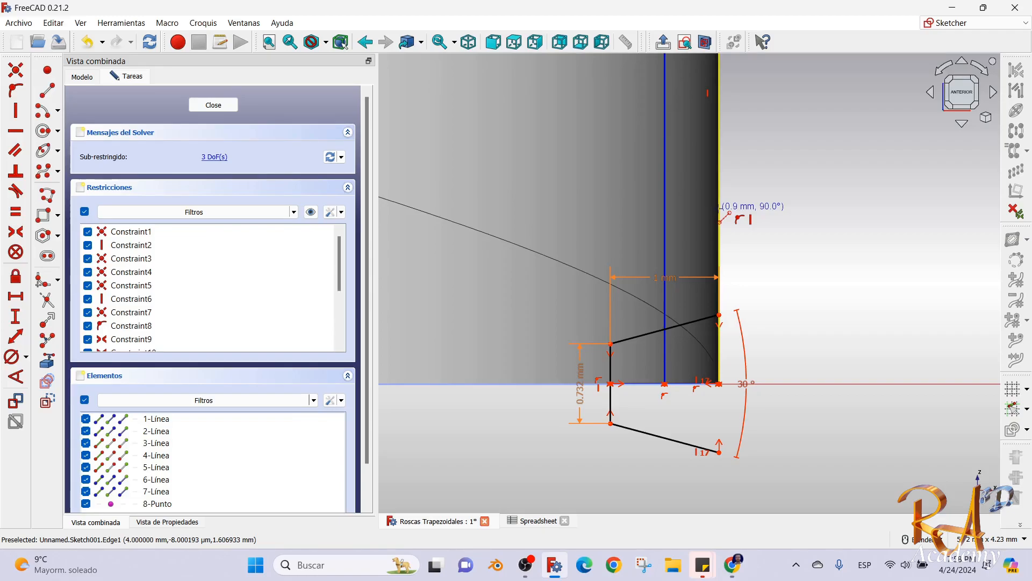
key("Escape")
scroll(722, 213, "up", 1)
left_click(718, 208)
left_click(582, 175)
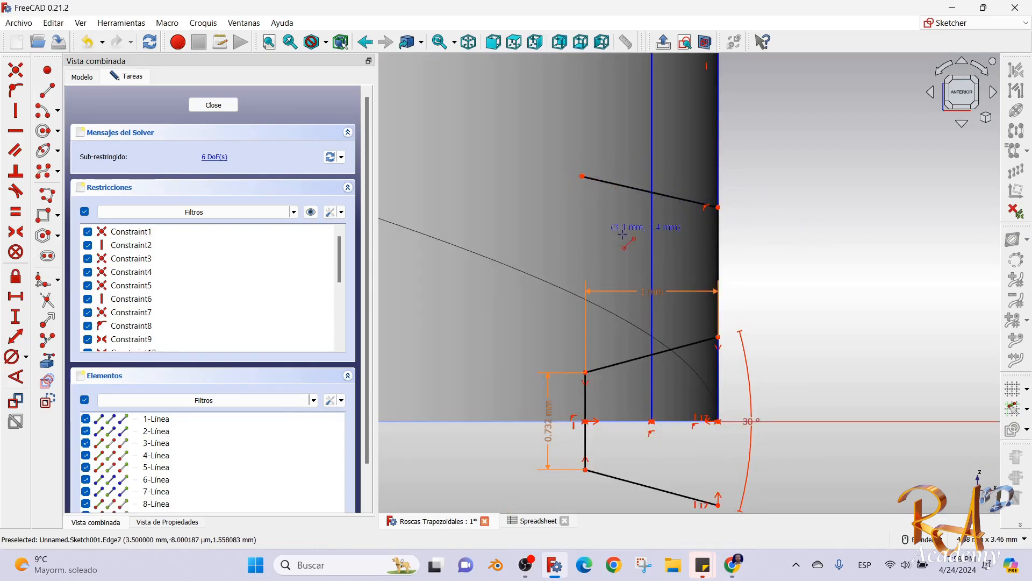
Close the tooth profile with a horizontal top, a vertical inner side and a horizontal bottom line ending at the trapezoid's upper inner corner.
left_click(582, 176)
left_click(477, 176)
left_click(476, 176)
left_click(477, 328)
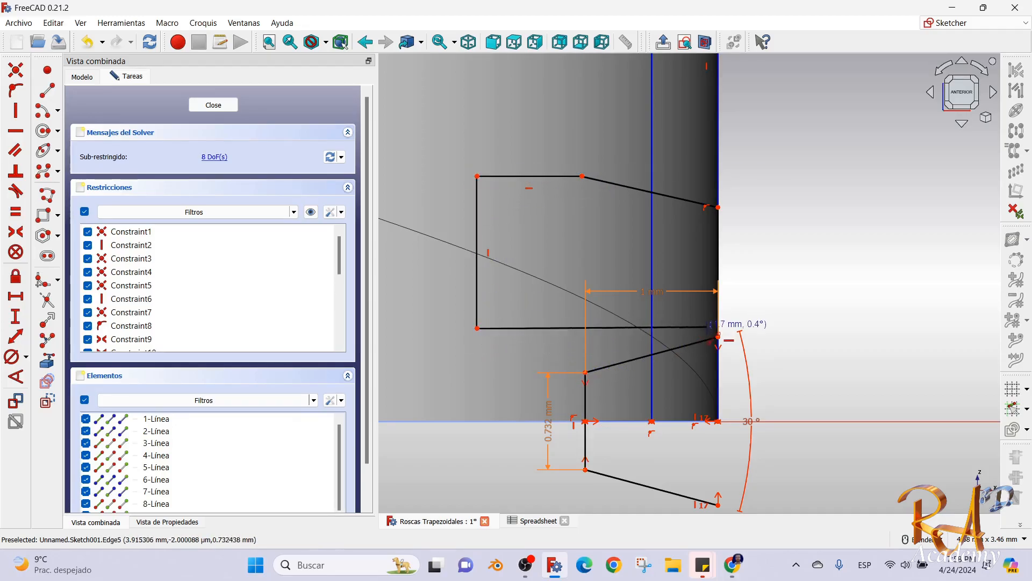
left_click(586, 372)
scroll(571, 351, "up", 5)
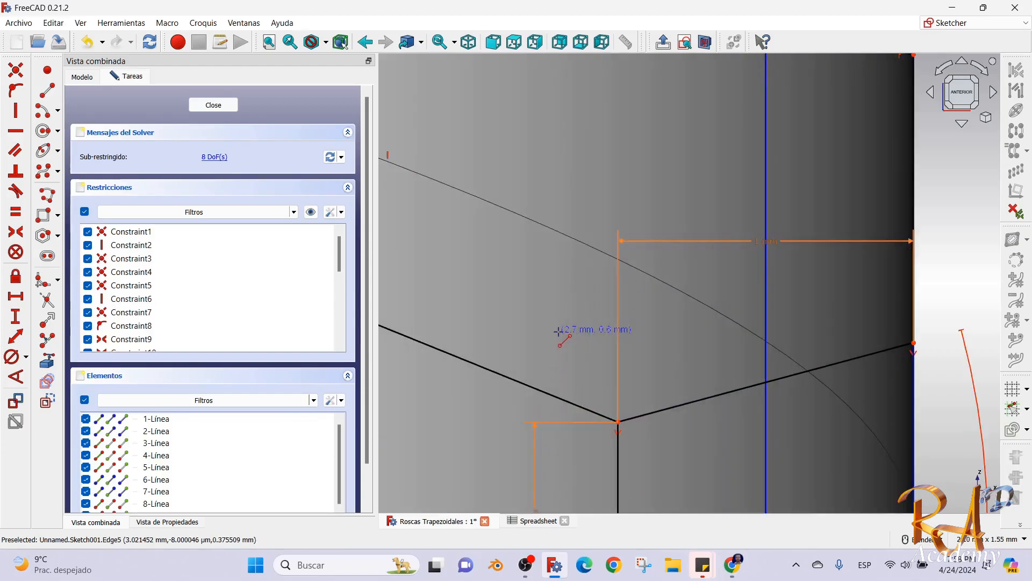
scroll(549, 358, "down", 6)
left_click(550, 358)
key("h")
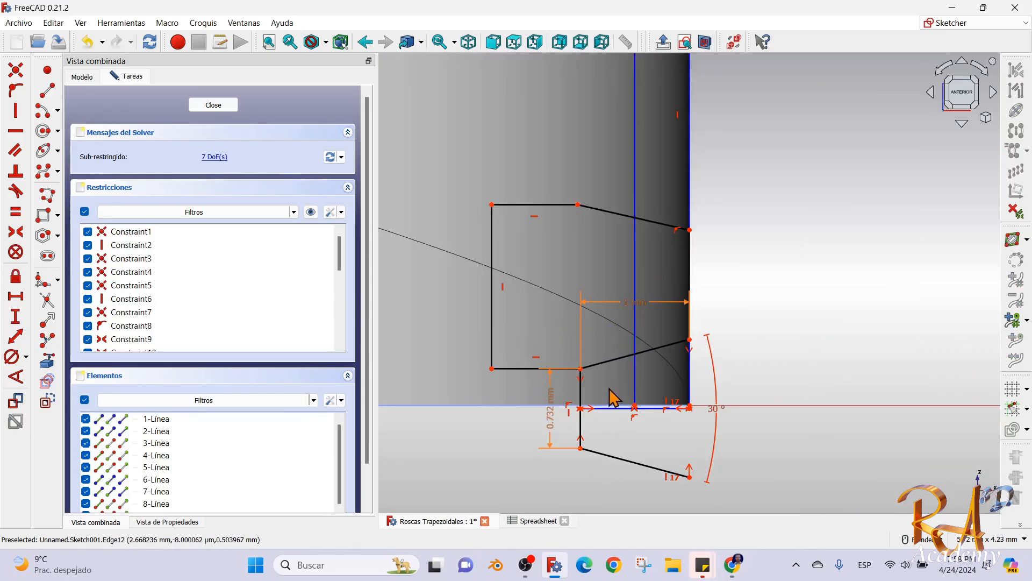
Make the tooth's crest line equal to the trapezoid's short vertical side and set the angle between the tooth flanks to 30°.
scroll(701, 342, "up", 1)
left_click(554, 401)
left_click(688, 251)
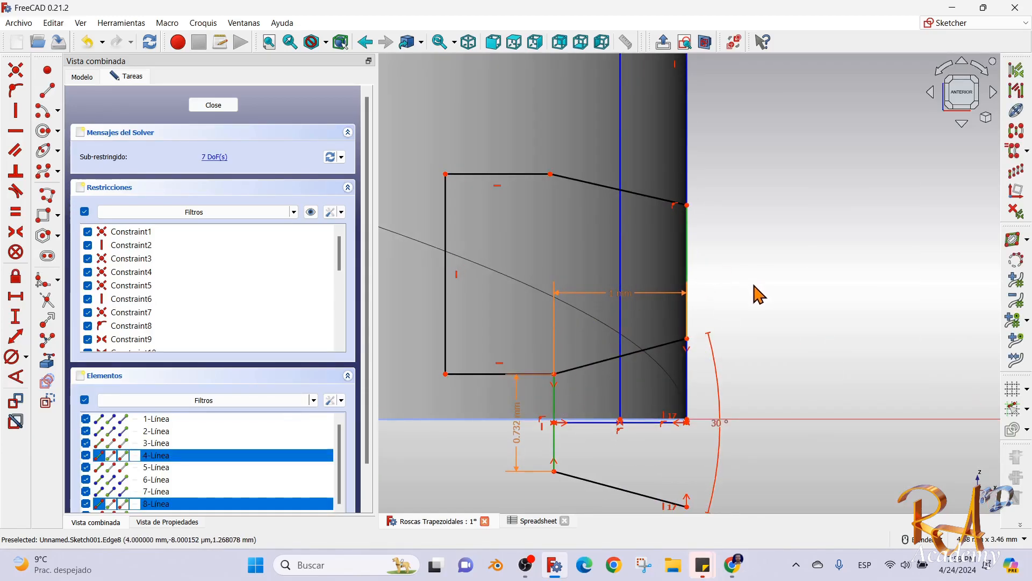
key("e")
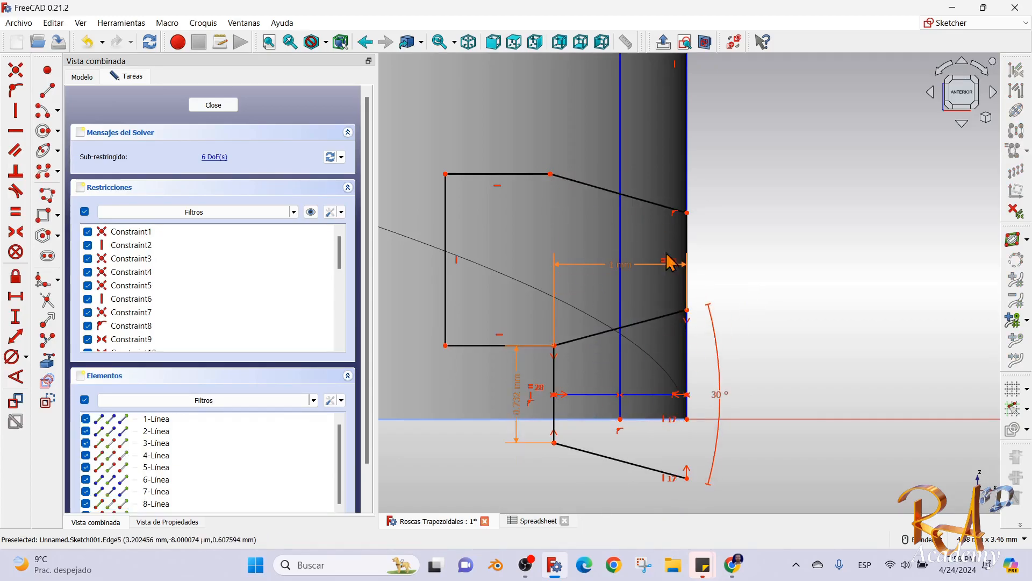
left_click_drag(686, 310, 687, 300)
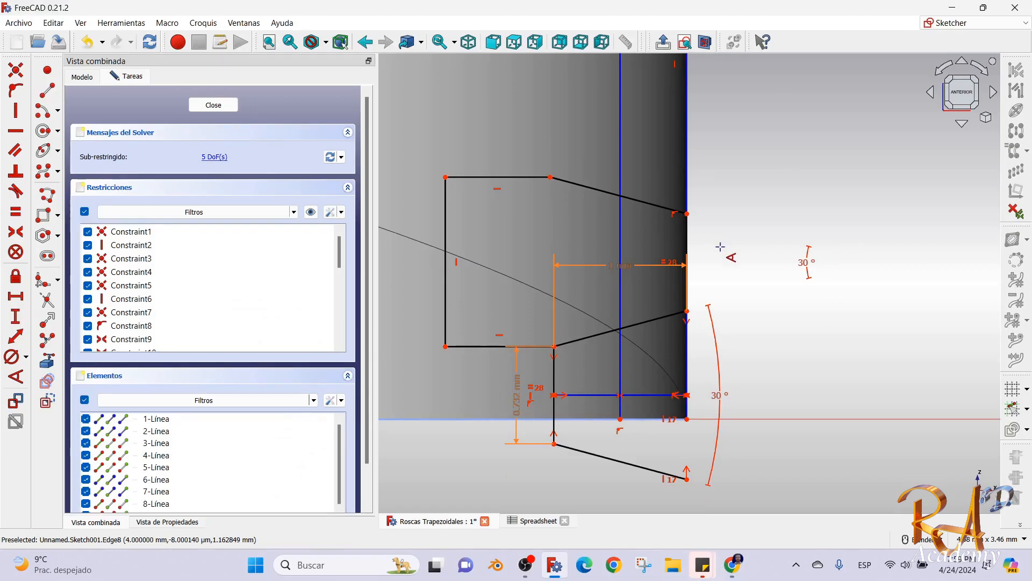
Align the inner ends of the tooth's upper and lower flanks vertically.
mouse_move(550, 177)
left_mouse_down()
mouse_move(573, 174)
mouse_move(561, 181)
left_mouse_up()
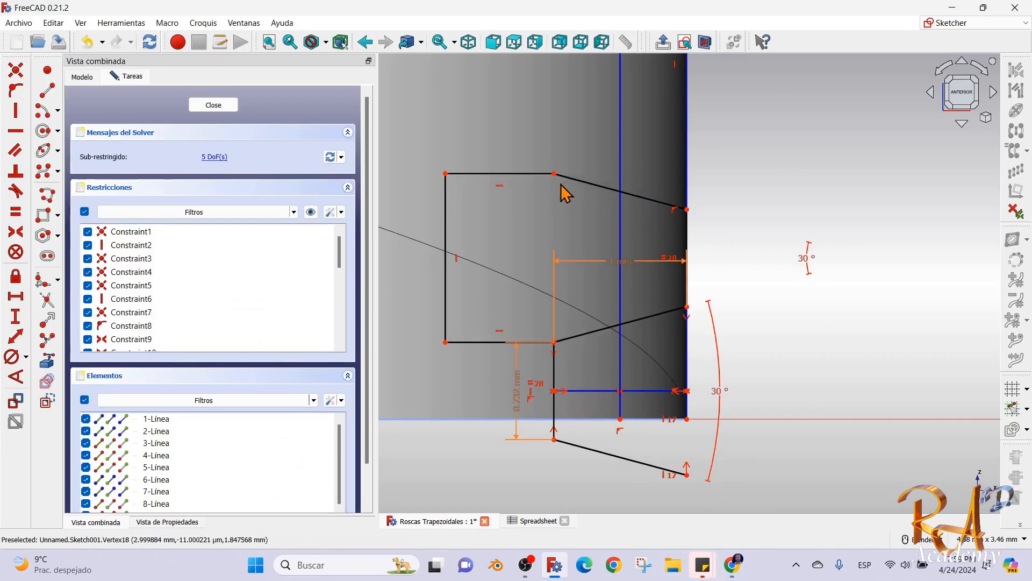
left_click(556, 352)
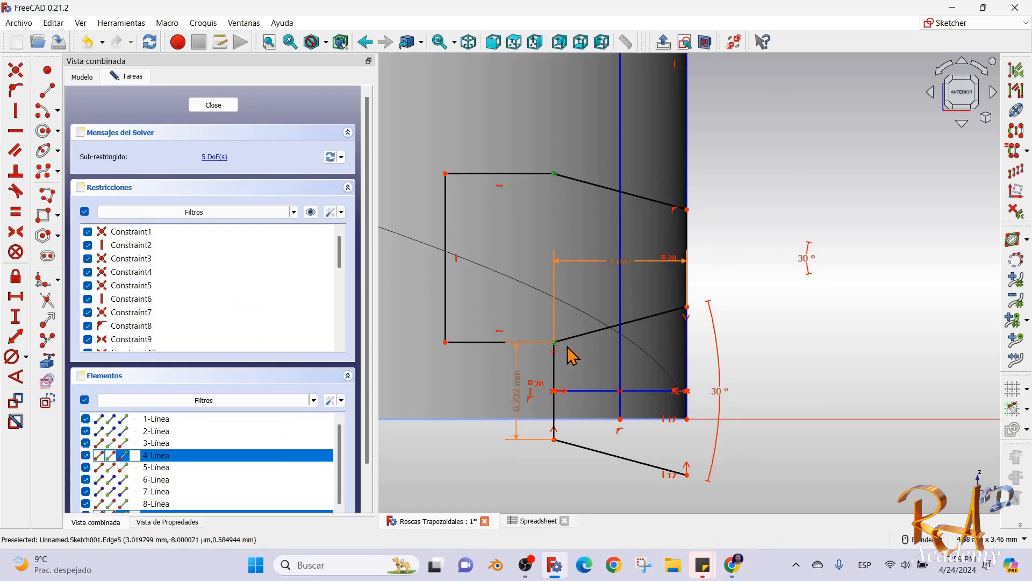
key("v")
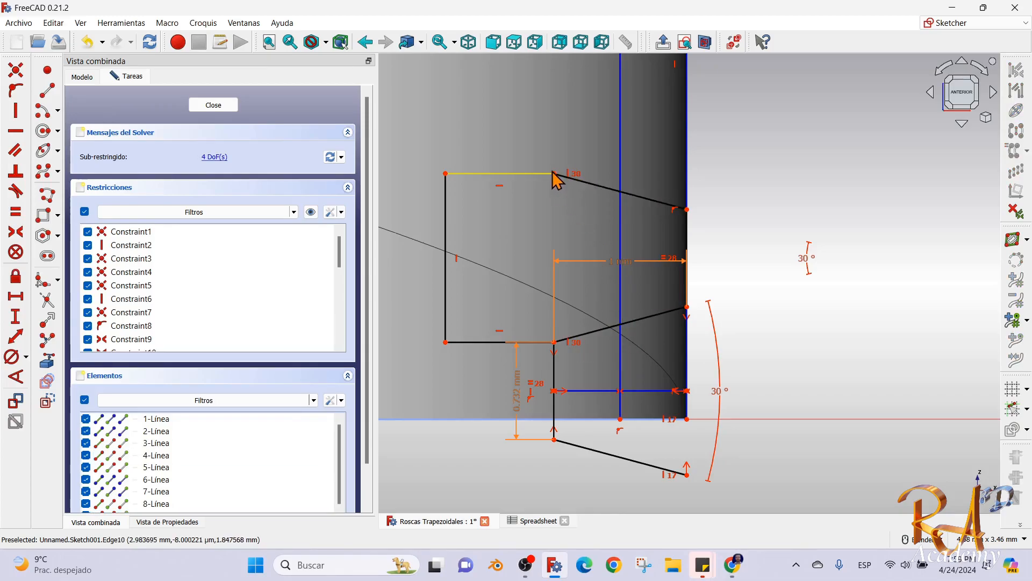
mouse_move(555, 175)
left_mouse_down()
mouse_move(560, 208)
mouse_move(556, 169)
left_mouse_up()
scroll(629, 191, "up", 1)
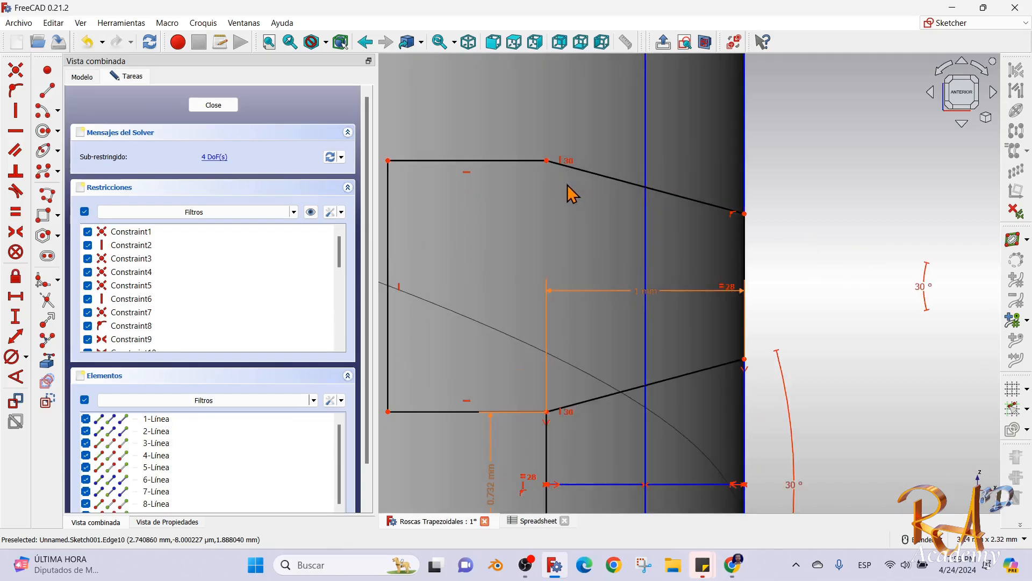
Convert the original trapezoid's short vertical side and lower sloping flank to construction geometry.
scroll(629, 191, "down", 5)
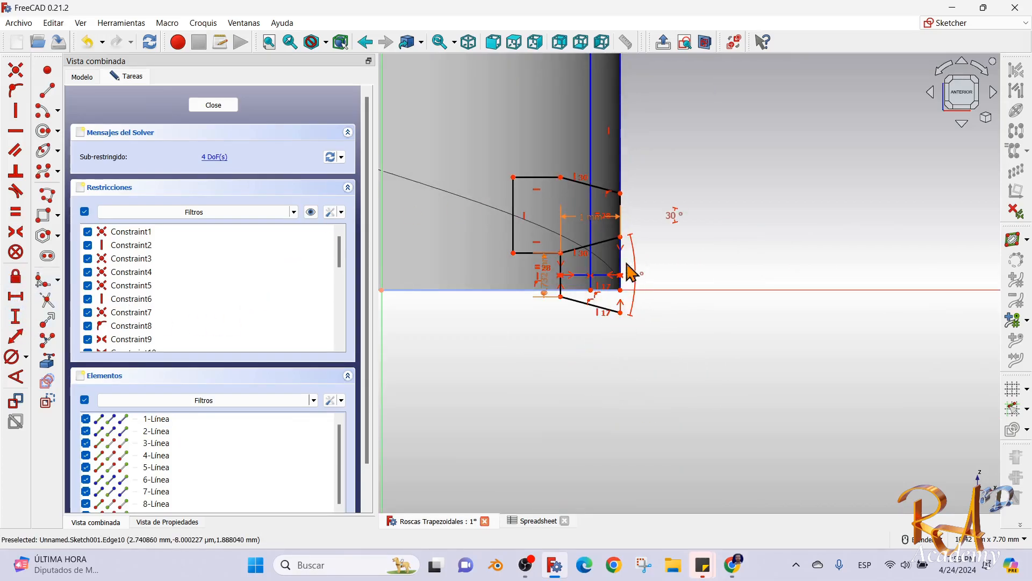
scroll(602, 253, "up", 4)
left_click(511, 278)
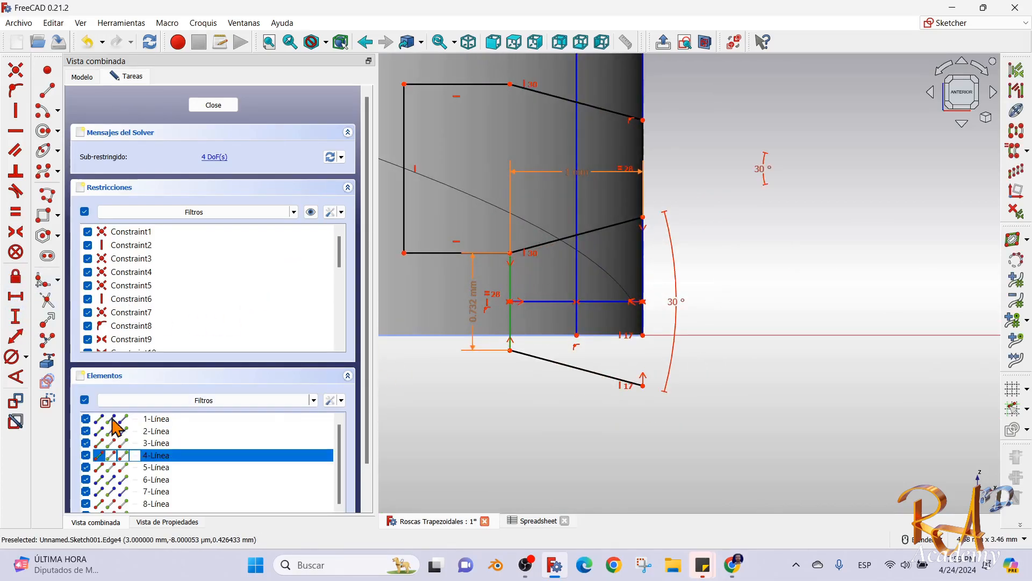
left_click(46, 404)
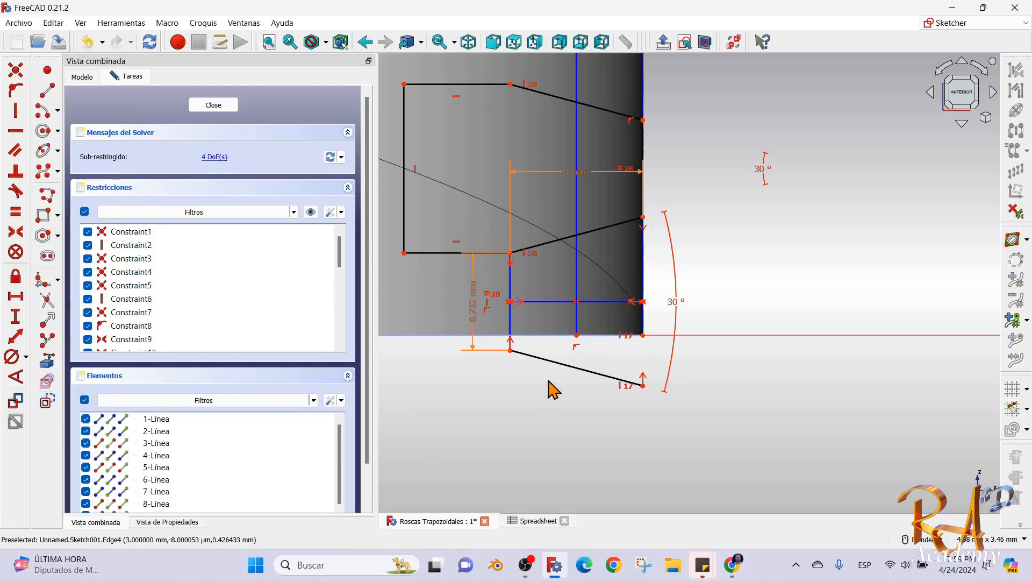
left_click(546, 362)
left_click(47, 402)
scroll(546, 232, "down", 3)
scroll(513, 183, "up", 4)
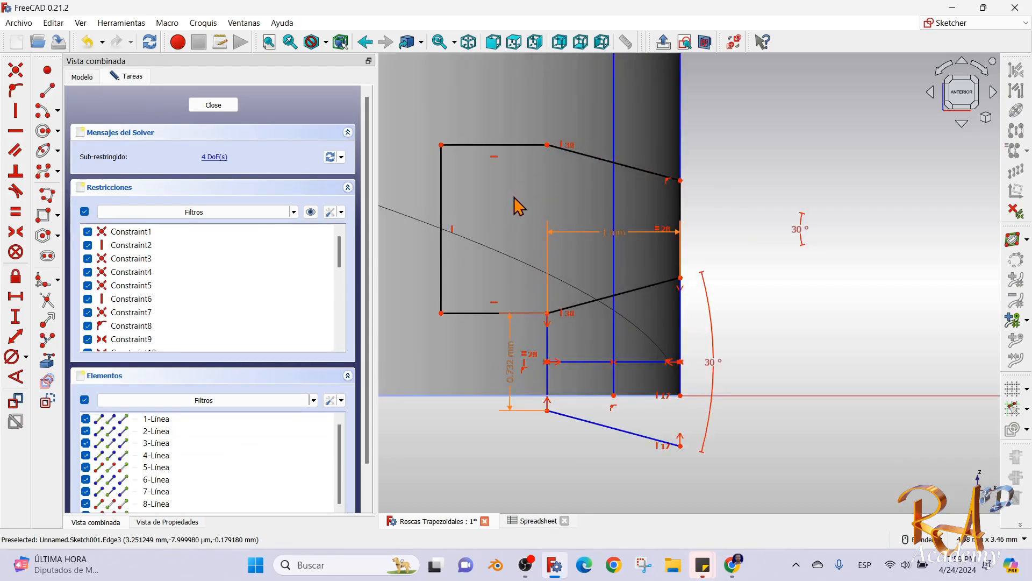
Align the lower inner corner of the tooth's lower flank horizontally with the sketch origin.
left_click_drag(681, 180, 689, 182)
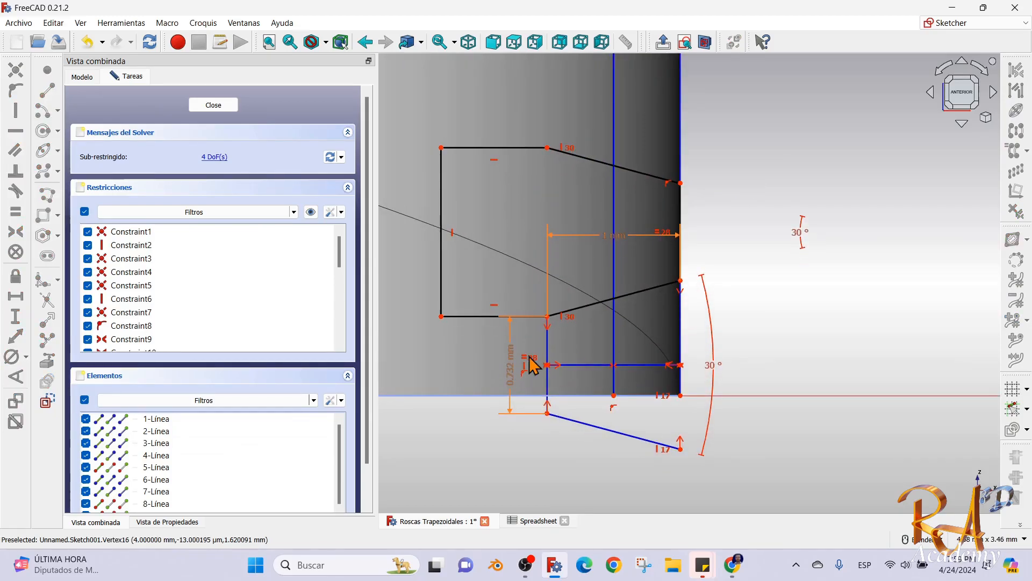
left_click(547, 336)
scroll(541, 395, "up", 2)
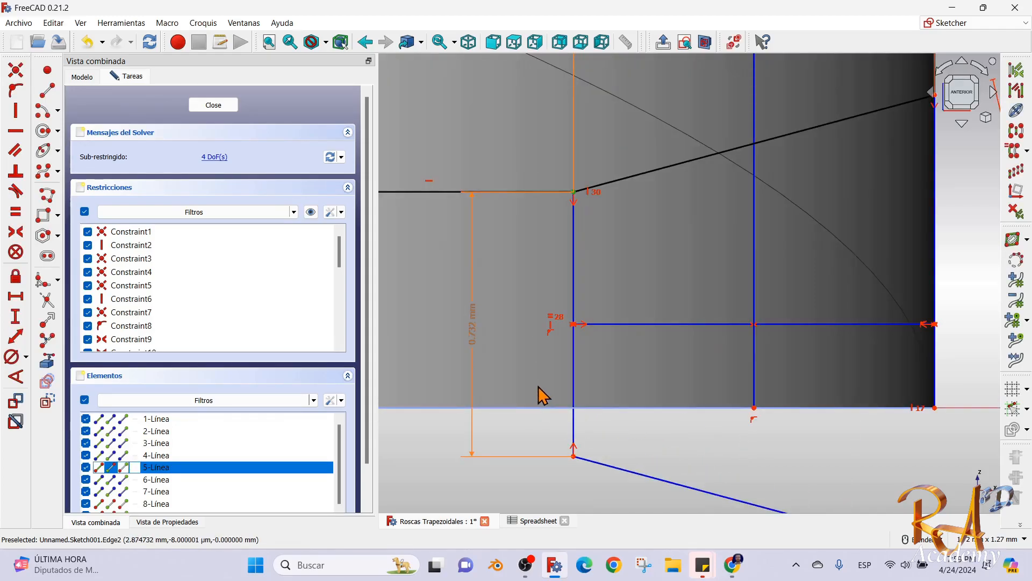
scroll(546, 396, "down", 7)
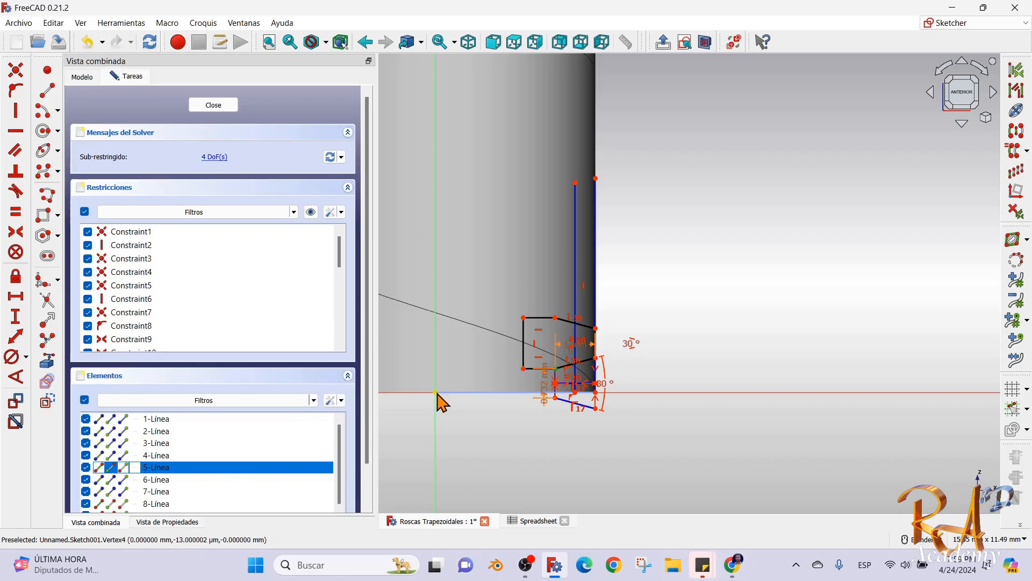
left_click(443, 392)
key("h")
Set the length of the tooth profile's upper horizontal line to 2 mm and leave the sketch.
scroll(564, 402, "up", 1)
scroll(563, 398, "down", 1)
scroll(562, 383, "up", 4)
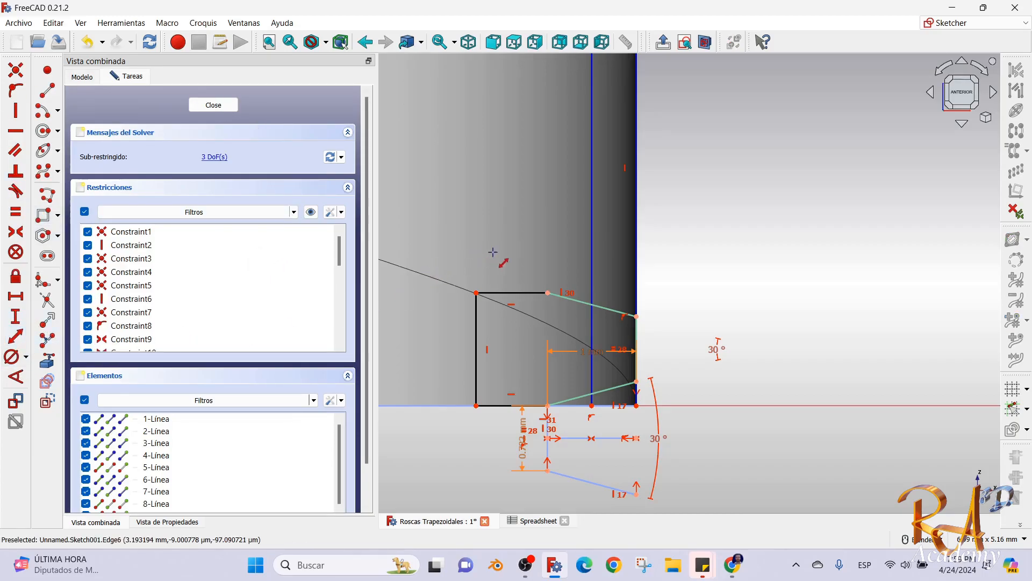
left_click(515, 293)
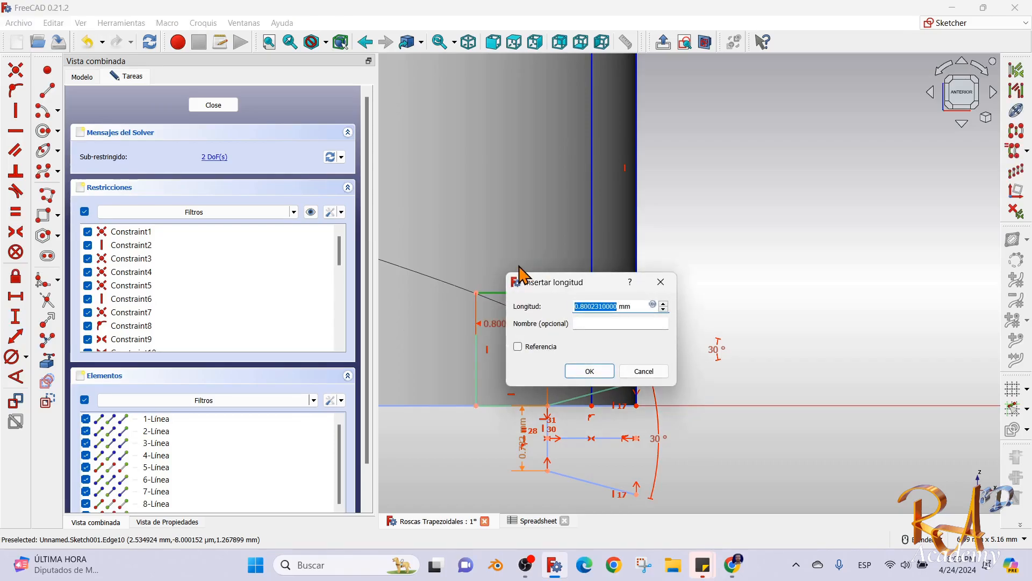
type("2")
key("Return")
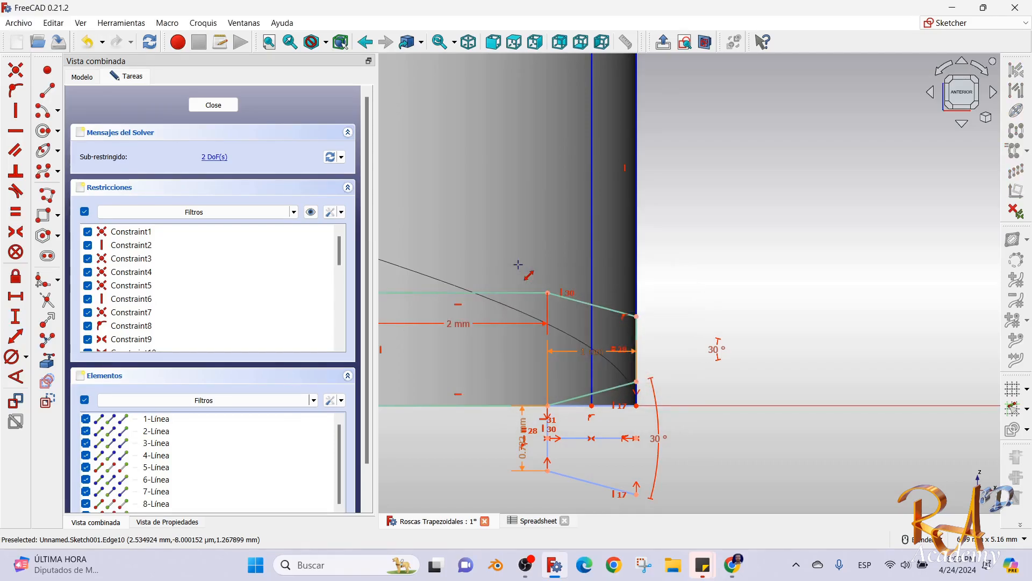
middle_click_drag(591, 323, 672, 298, "shift")
scroll(671, 298, "down", 2)
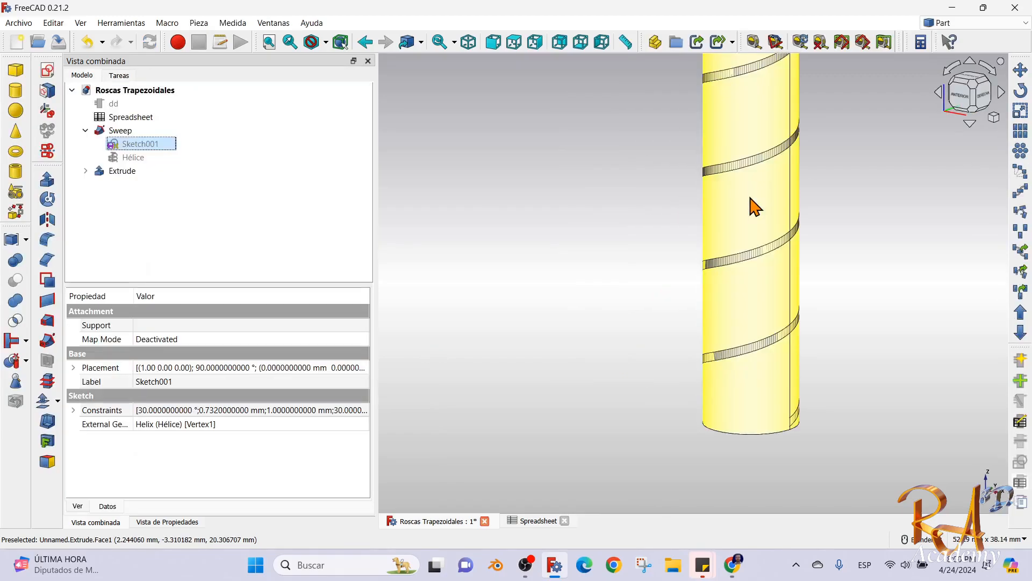
Inspect the swept thread against the cylinder, especially the tooth's end face at the rod's upper end.
scroll(647, 226, "up", 3)
left_click(611, 224)
scroll(634, 230, "down", 5)
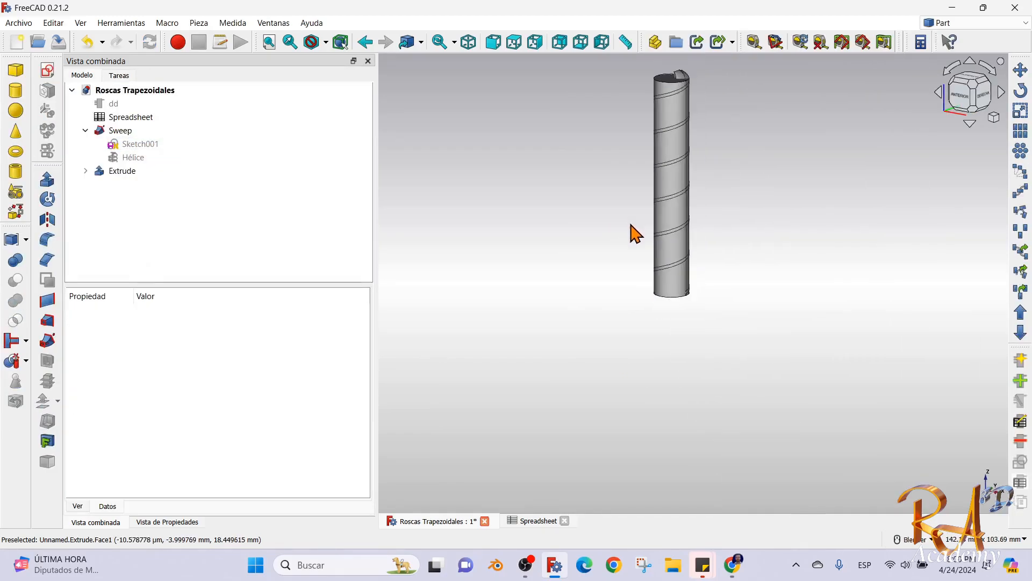
scroll(687, 86, "up", 4)
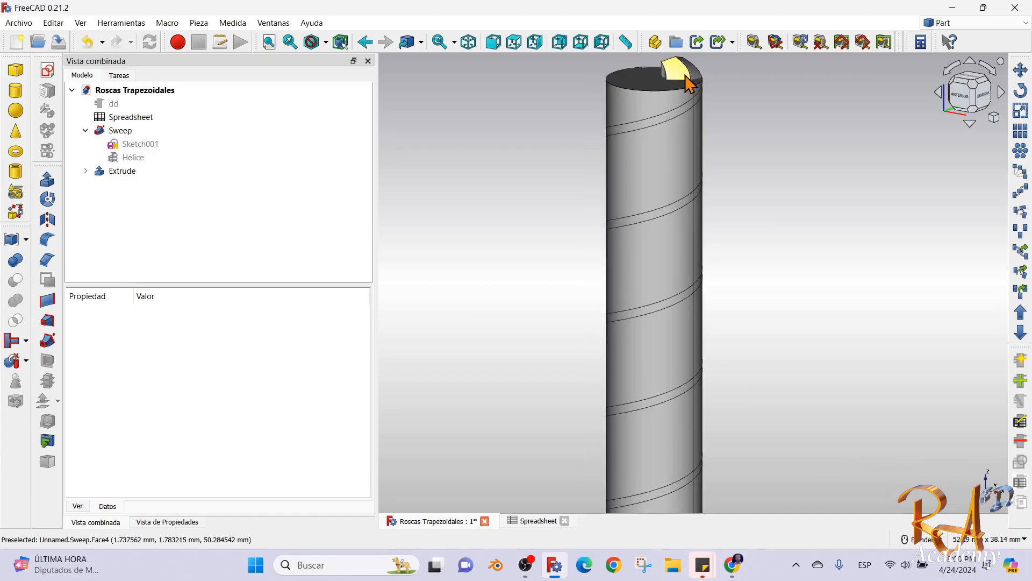
scroll(682, 92, "up", 3)
scroll(710, 118, "down", 4)
scroll(723, 215, "down", 3)
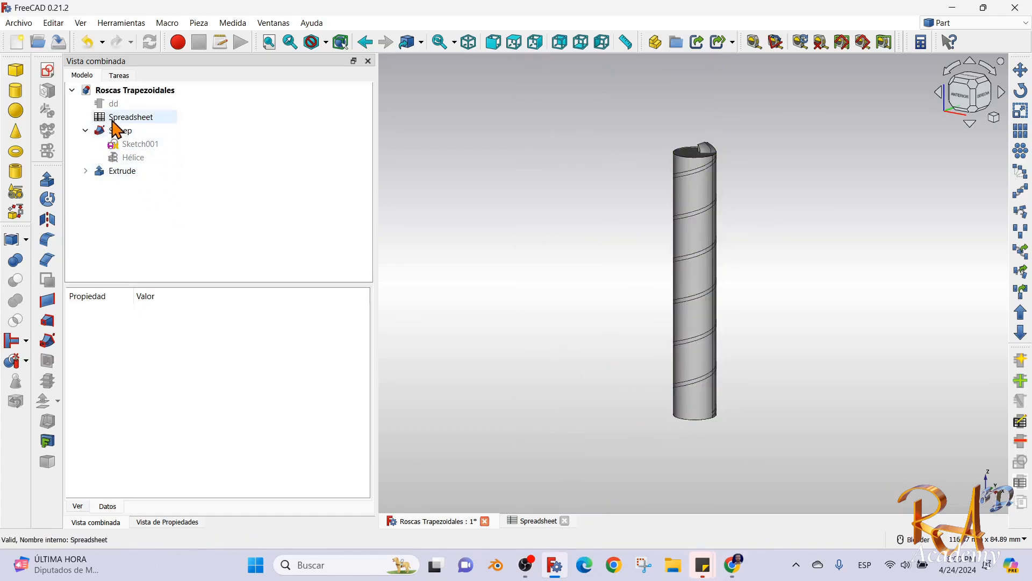
Open the base circle sketch of the extruded cylinder for editing.
left_click(85, 171)
double_click(127, 186)
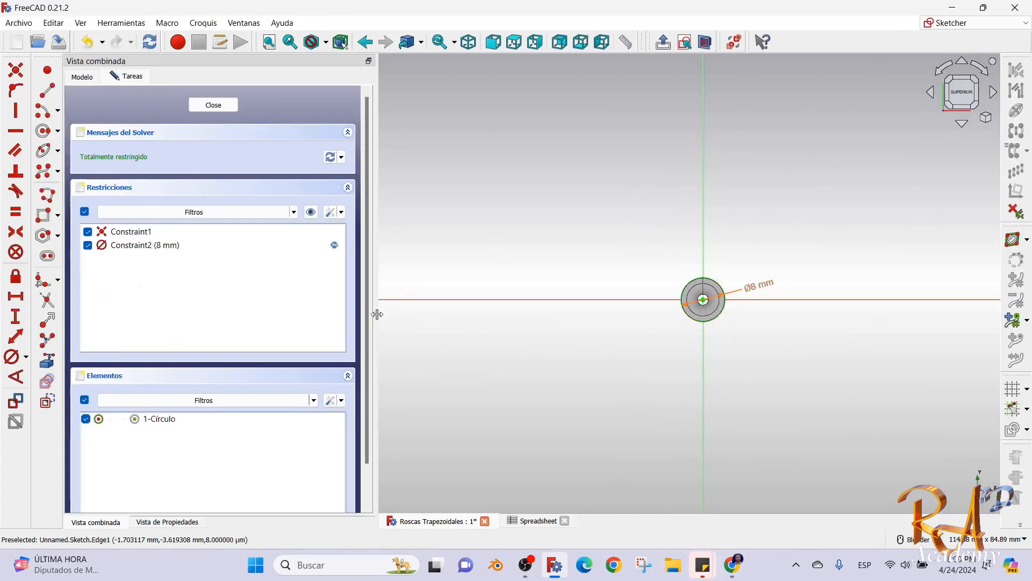
scroll(780, 342, "up", 3)
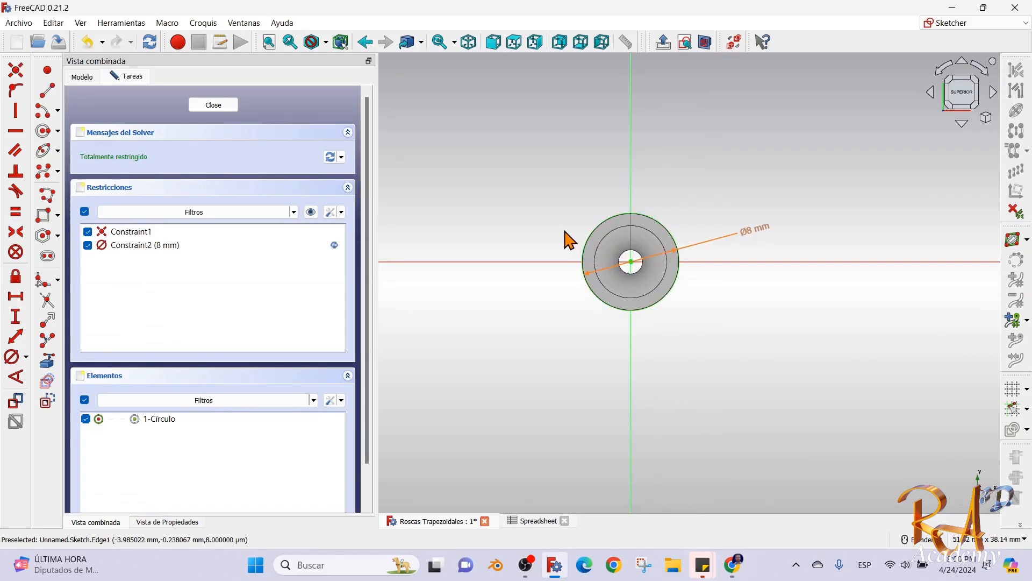
scroll(569, 240, "up", 2)
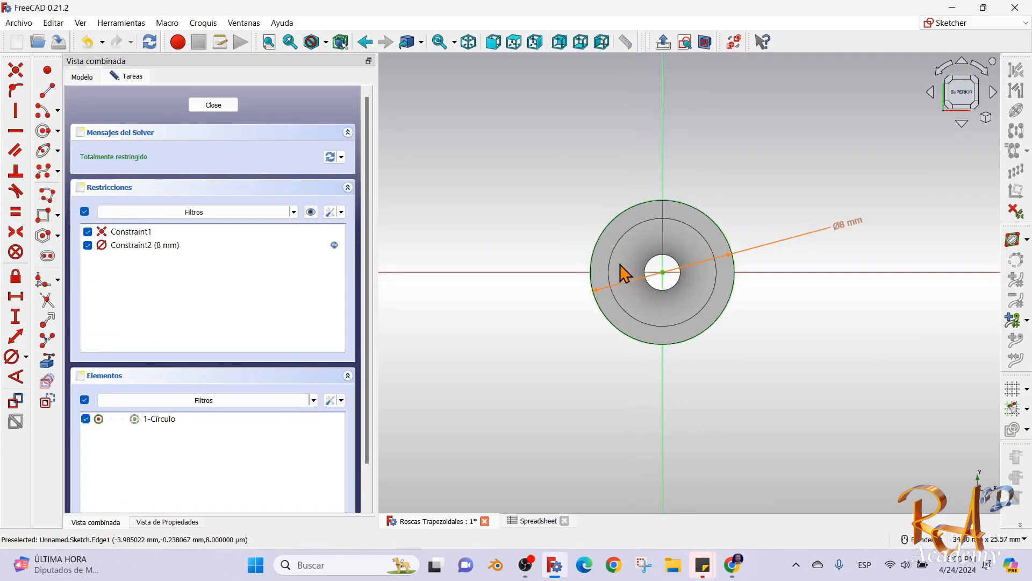
Check the minor-diameter formula in the browser's thread reference, set the circle's diameter expression to <<dd>>.b_Diametroexterior-<<dd>>.a_Paso, and close the sketch.
double_click(848, 237)
left_click_drag(947, 218, 529, 94)
left_click(571, 115)
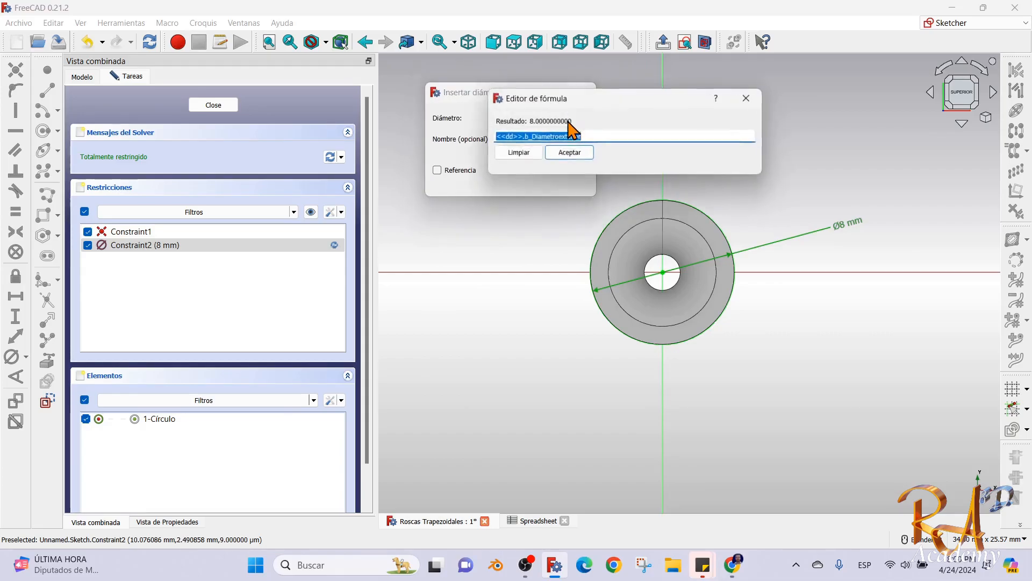
key("alt+Tab")
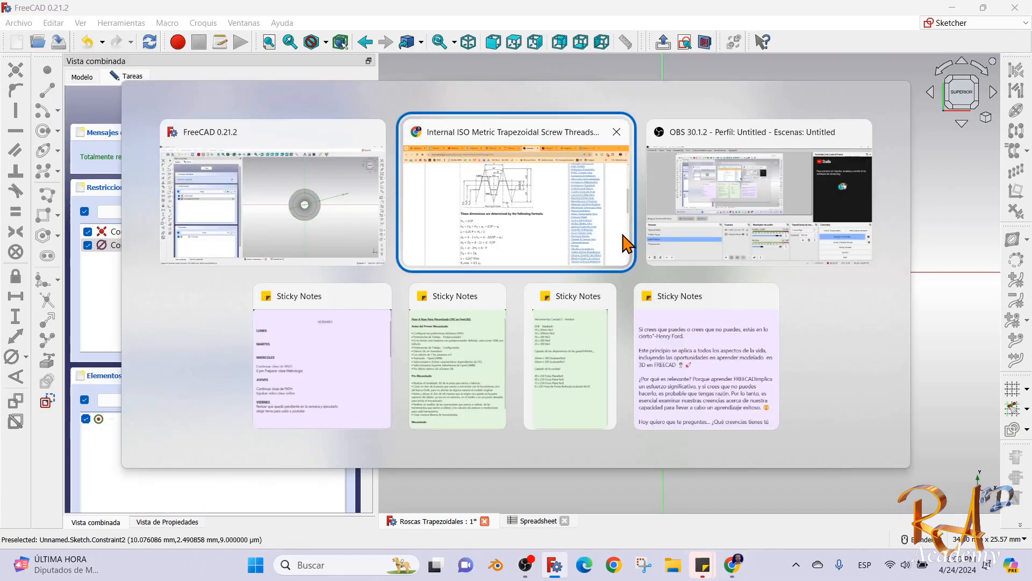
left_click(559, 228)
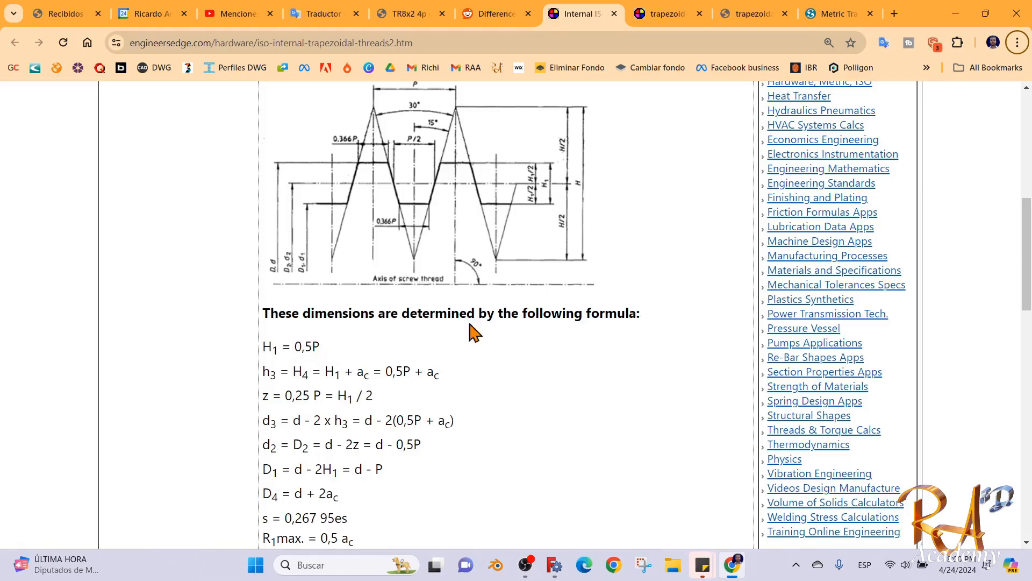
key("alt+Tab")
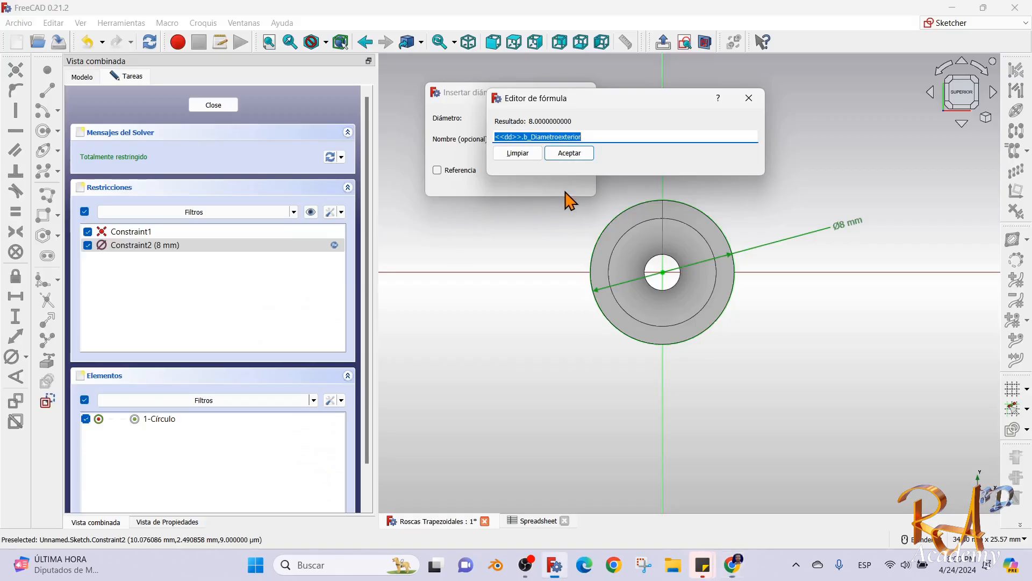
left_click(614, 138)
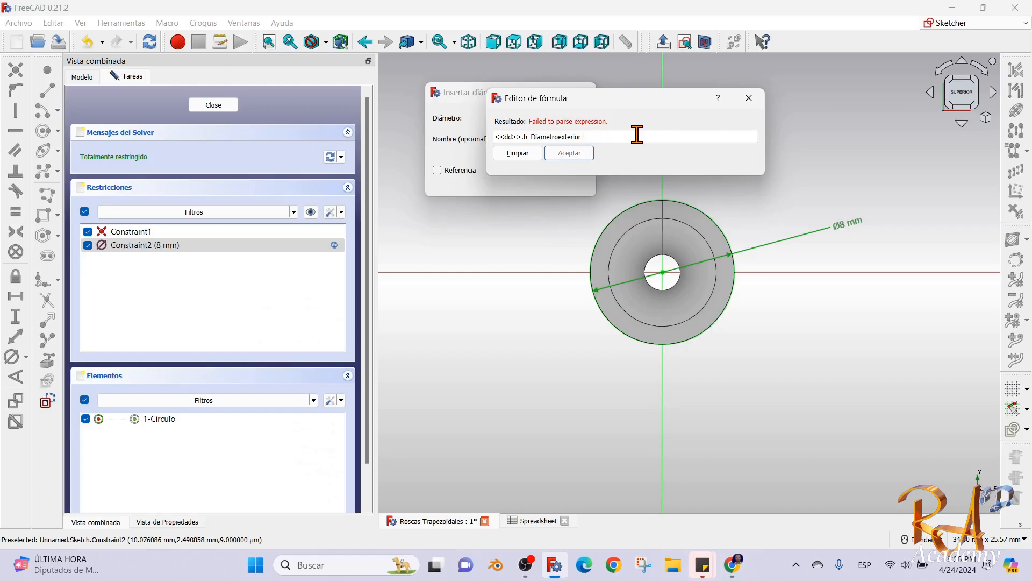
type("-dd")
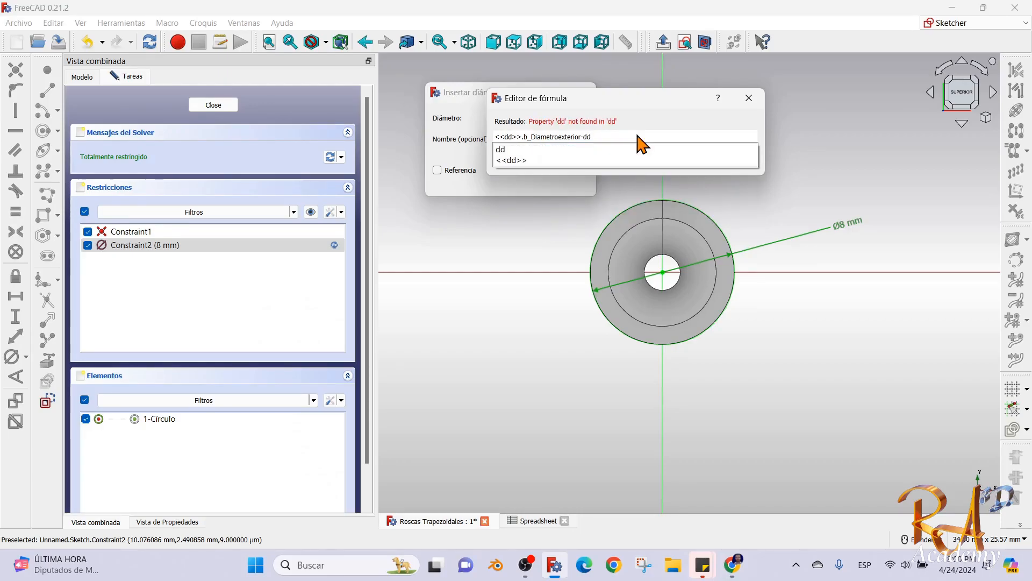
left_click(521, 160)
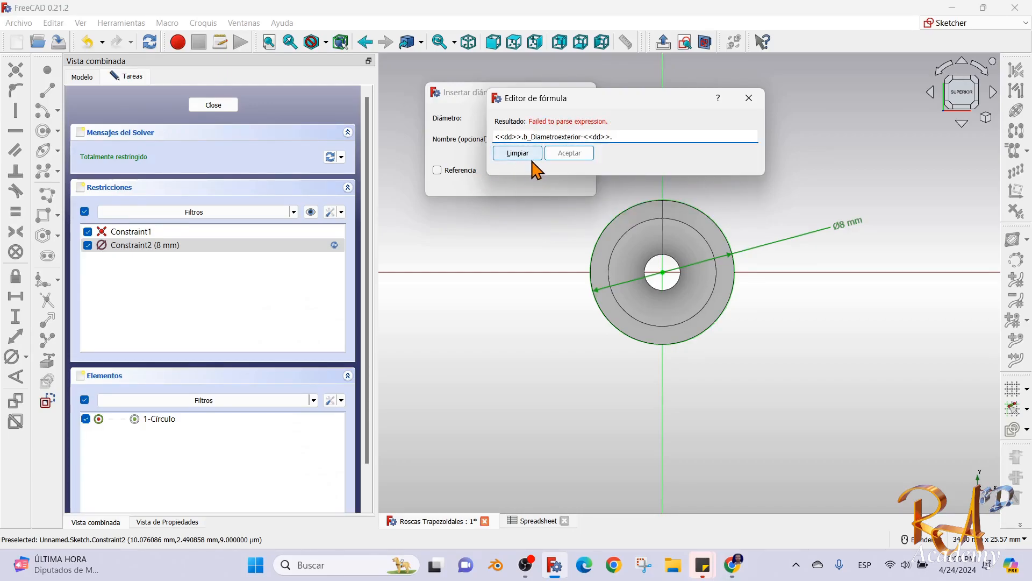
type("a")
left_click(532, 161)
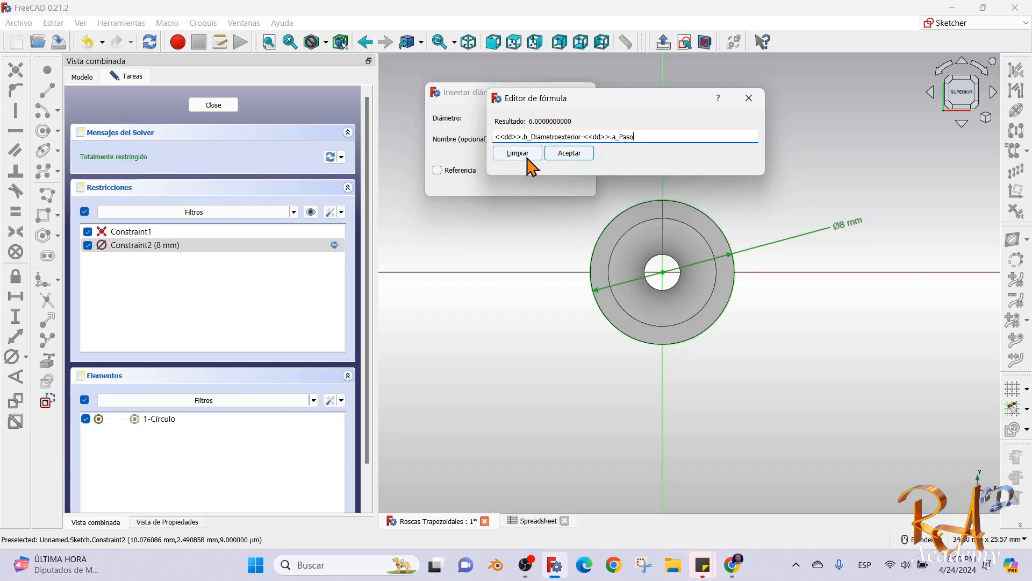
left_click(563, 155)
key("Return")
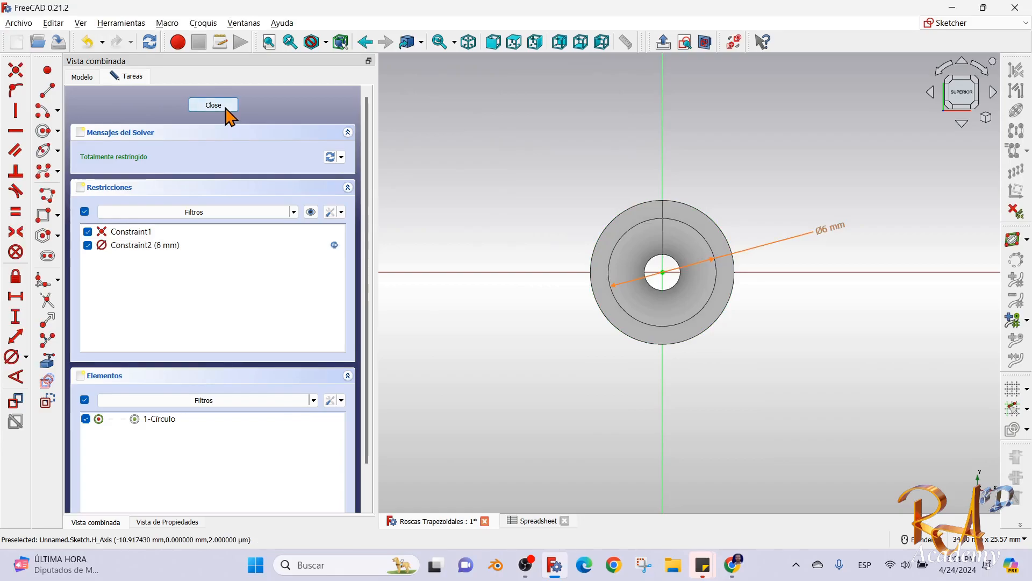
left_click(214, 104)
Examine how the swept thread wraps around the narrowed core and where it ends at the rod's top.
scroll(700, 172, "up", 5)
mouse_move(705, 178)
middle_mouse_down()
mouse_move(853, 150)
mouse_move(809, 189)
mouse_move(687, 144)
mouse_move(744, 106)
mouse_move(691, 97)
mouse_move(708, 69)
middle_mouse_up()
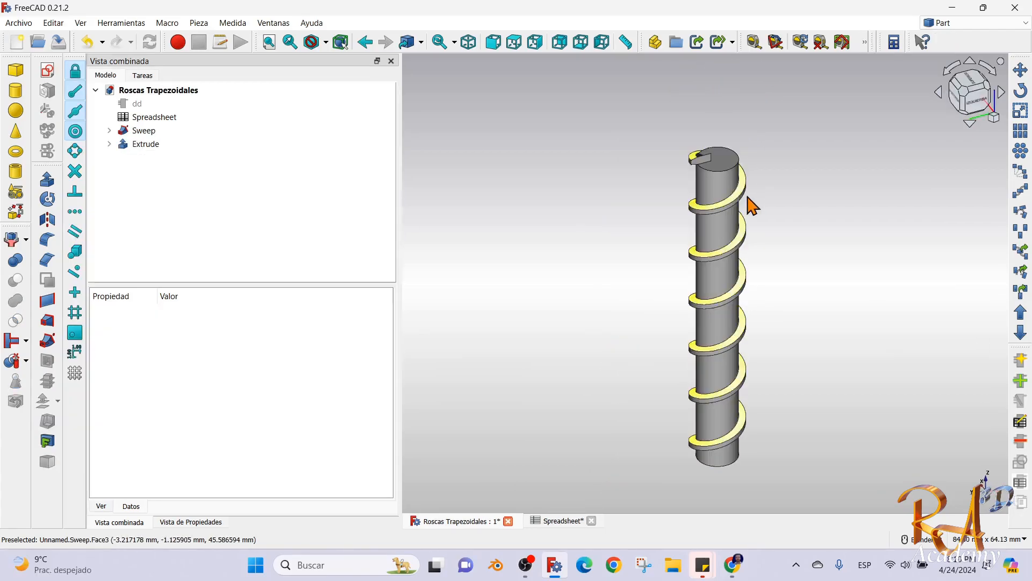
scroll(724, 181, "up", 5)
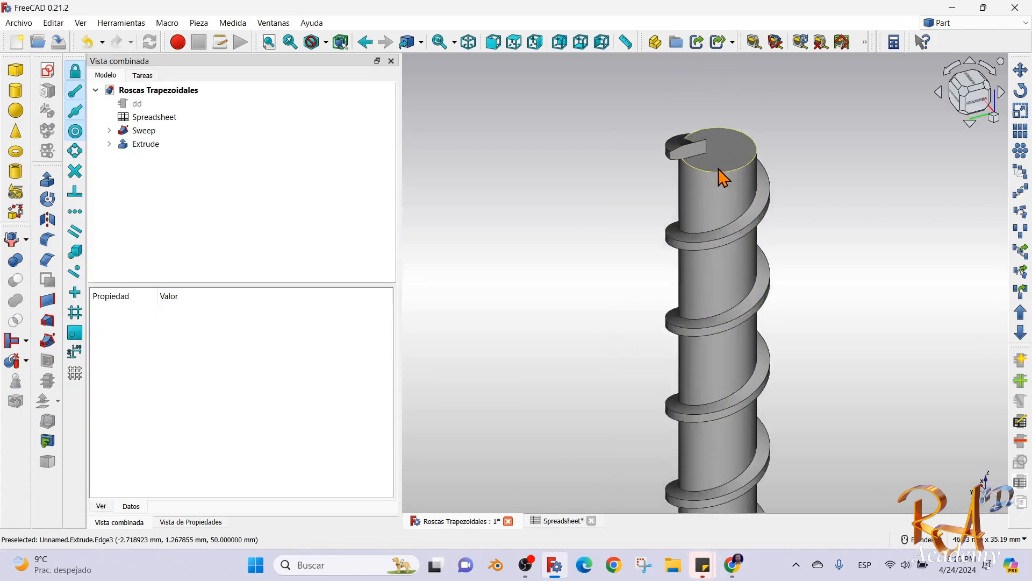
mouse_move(710, 167)
middle_mouse_down()
mouse_move(703, 115)
mouse_move(699, 166)
mouse_move(715, 161)
middle_mouse_up()
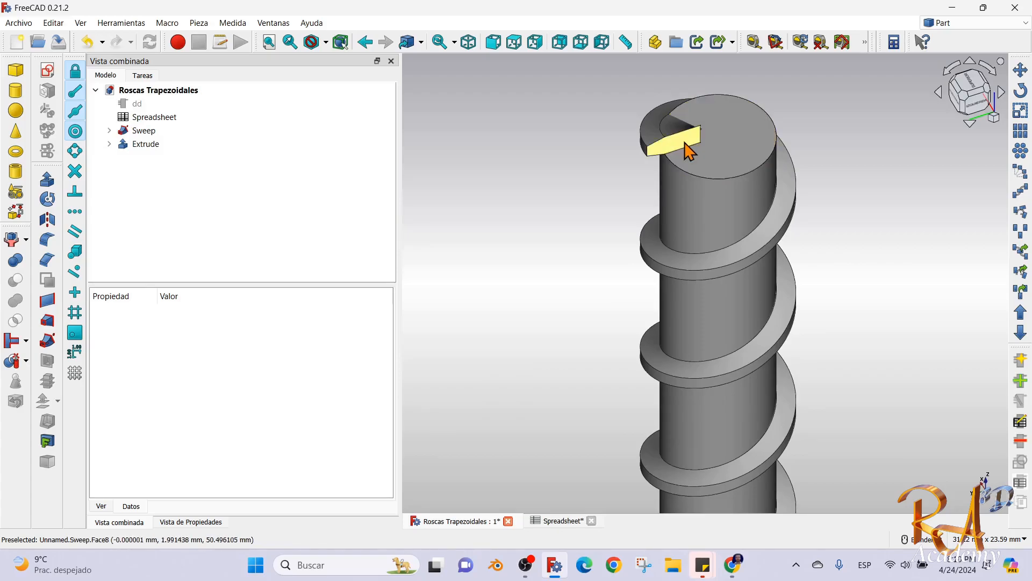
scroll(684, 141, "up", 4)
scroll(693, 138, "down", 8)
Extend the helix by setting its height expression to <<dd>>.d_Longitud+20.
left_click(110, 131)
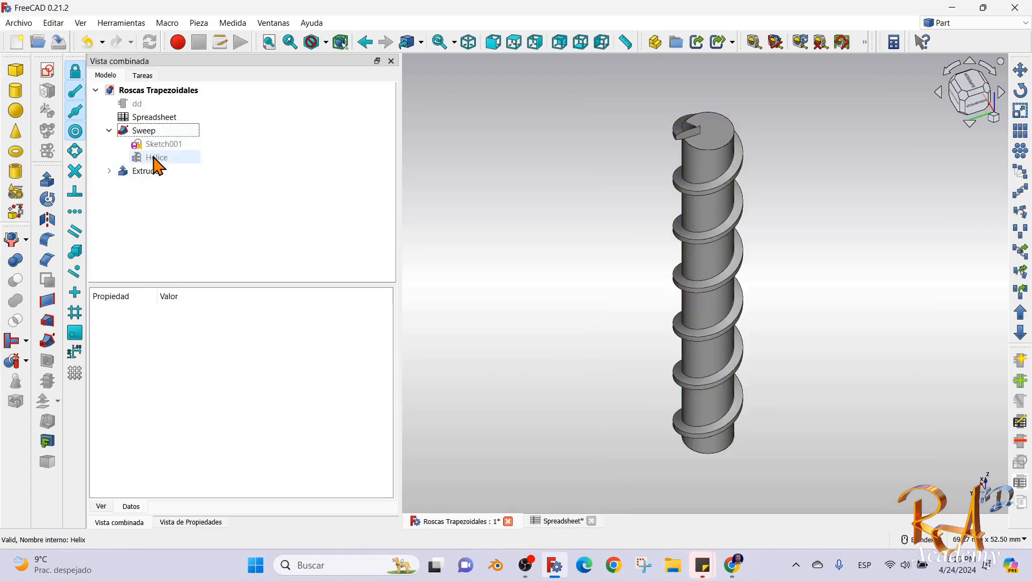
left_click(156, 157)
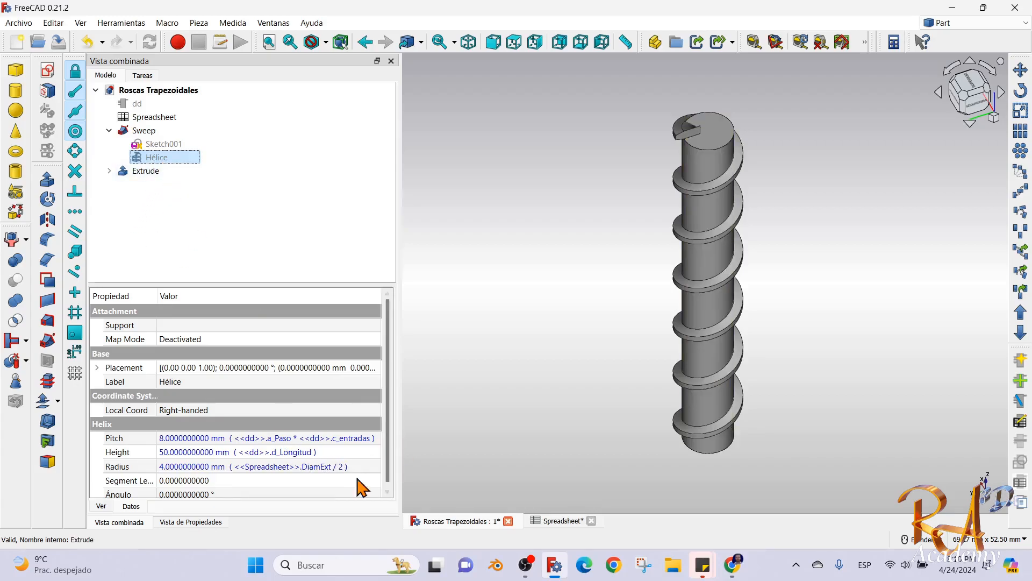
left_click(363, 455)
left_click(369, 453)
left_click(251, 473)
type("+20")
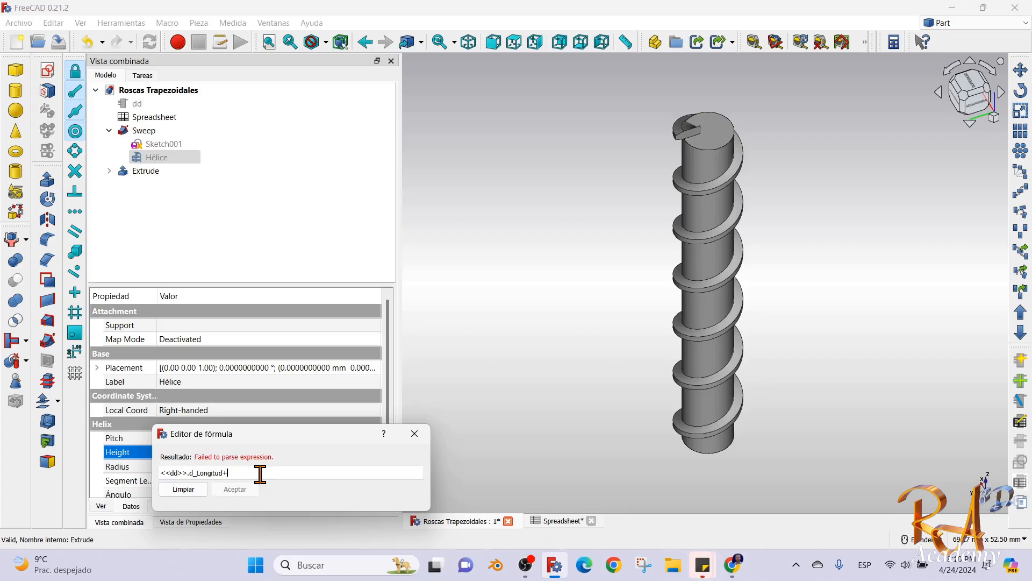
key("Return")
left_click(546, 242)
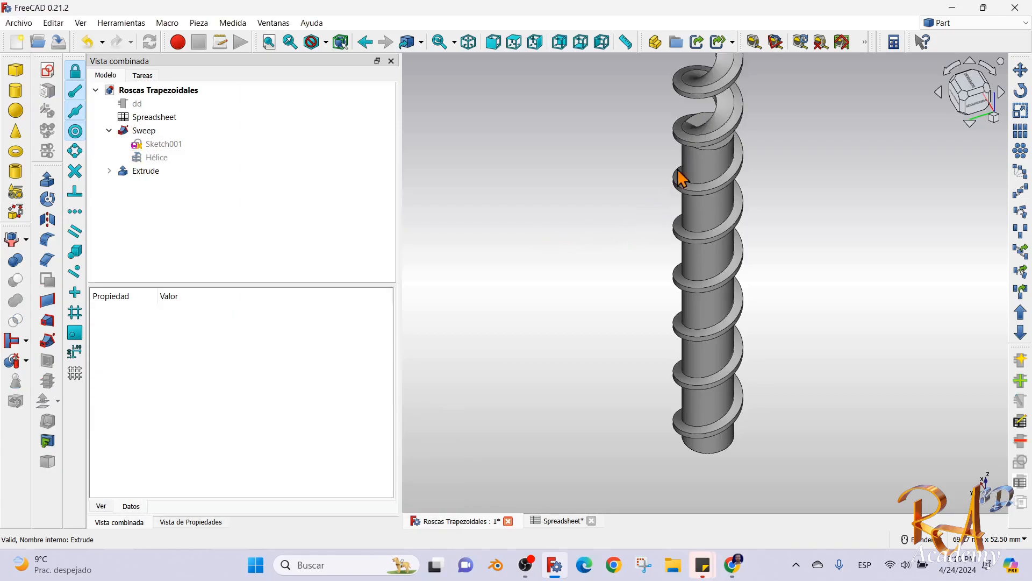
Lower the swept thread along the rod's axis by setting its placement's Z translation to -10 mm.
scroll(750, 426, "up", 5)
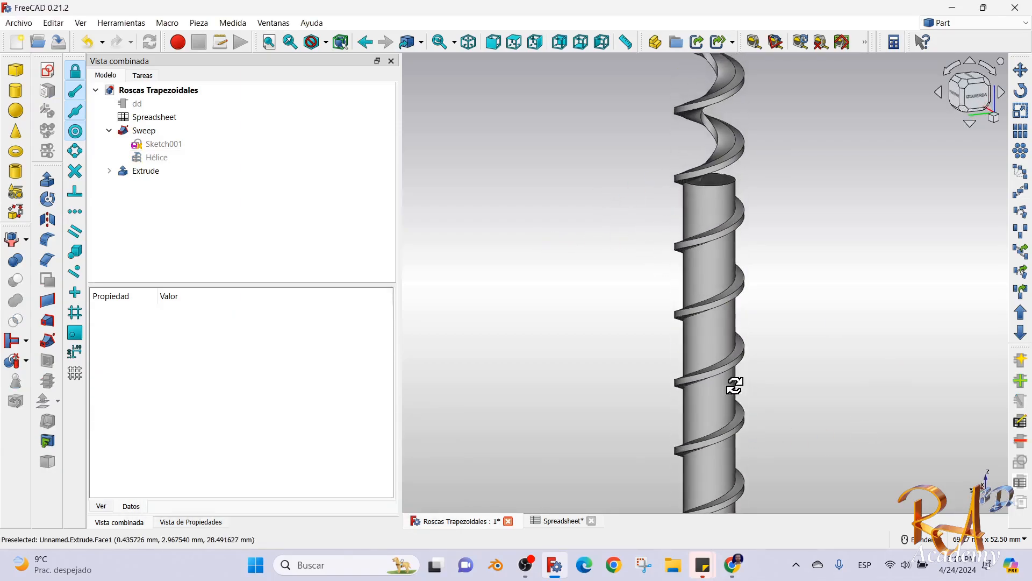
scroll(742, 450, "down", 8)
scroll(759, 452, "up", 4)
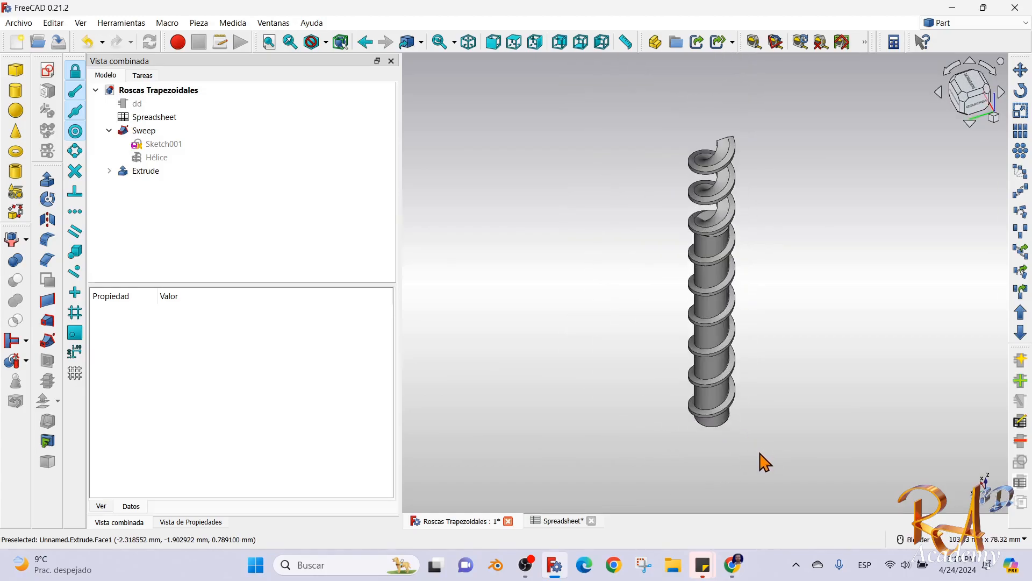
left_click(150, 132)
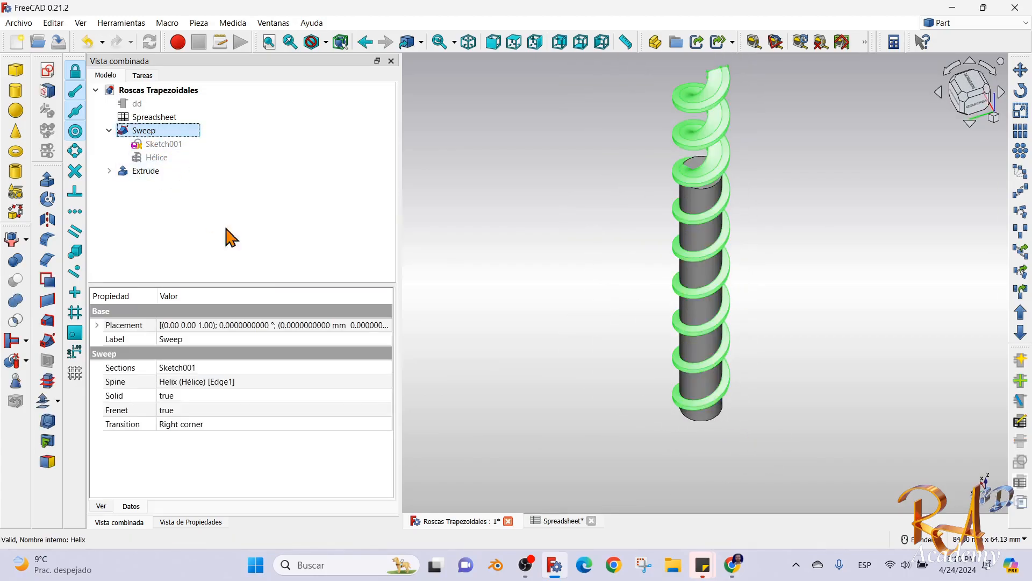
double_click(242, 325)
left_click(327, 368)
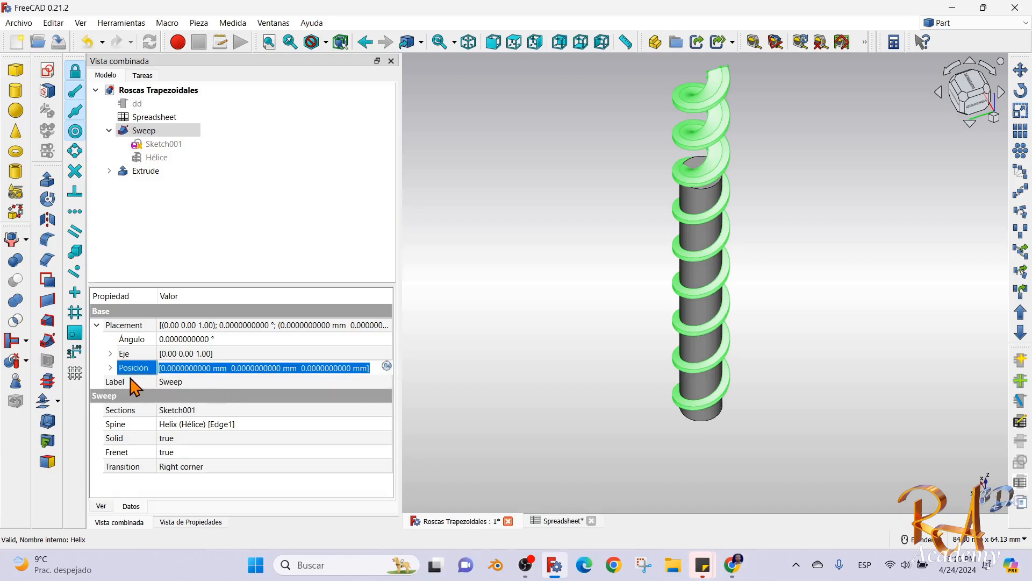
left_click(110, 368)
left_click(345, 325)
left_click(376, 324)
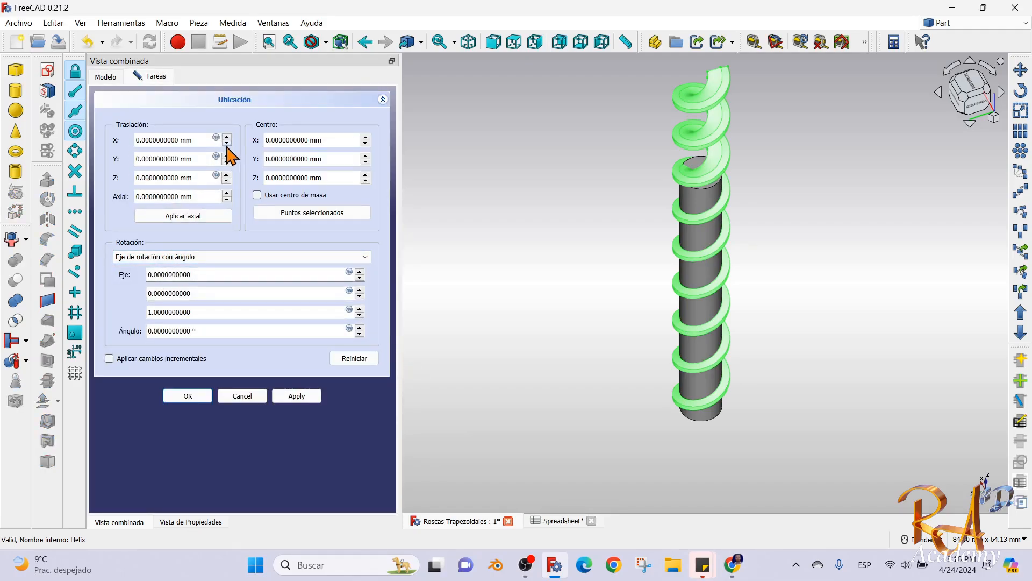
left_click(227, 182)
left_click(226, 182)
left_click(227, 182)
left_click(227, 181)
left_click(226, 182)
left_click(226, 181)
left_click(226, 182)
left_click(226, 182)
left_click(226, 182)
left_click(227, 182)
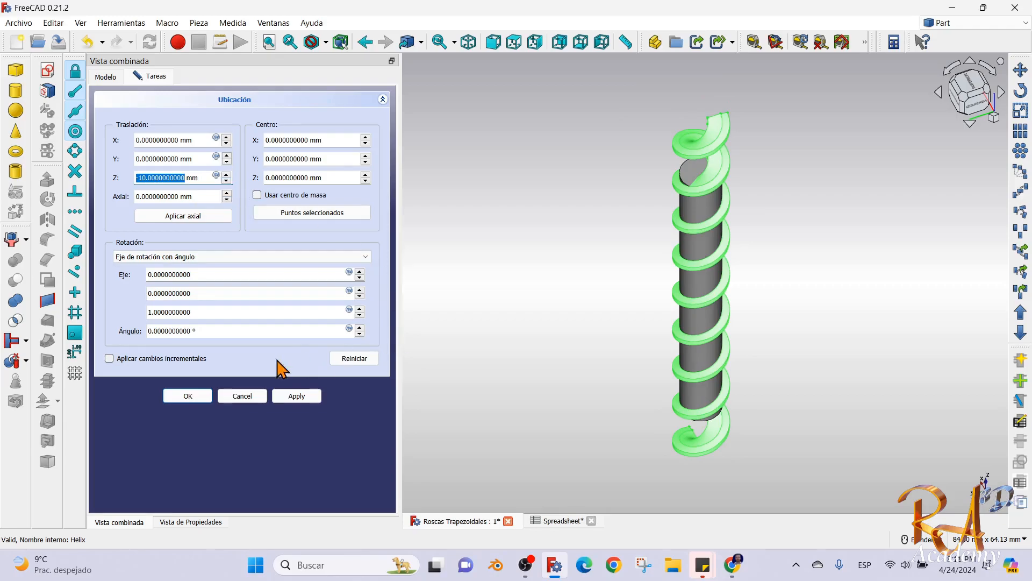
left_click(194, 394)
Create a plane primitive with a length of 50 mm and a width of 50 mm.
left_click(512, 339)
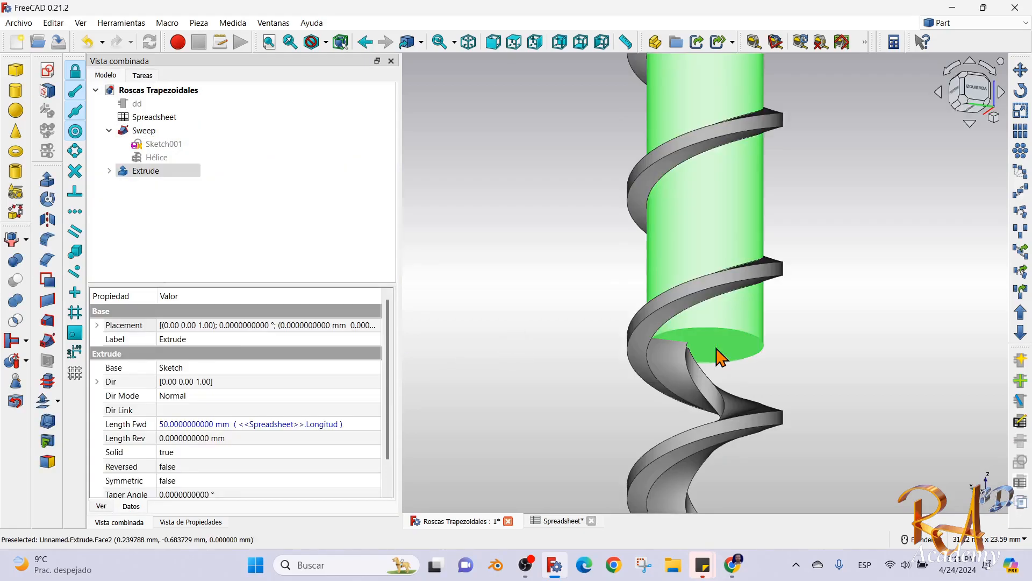
left_click(770, 350)
left_click(16, 192)
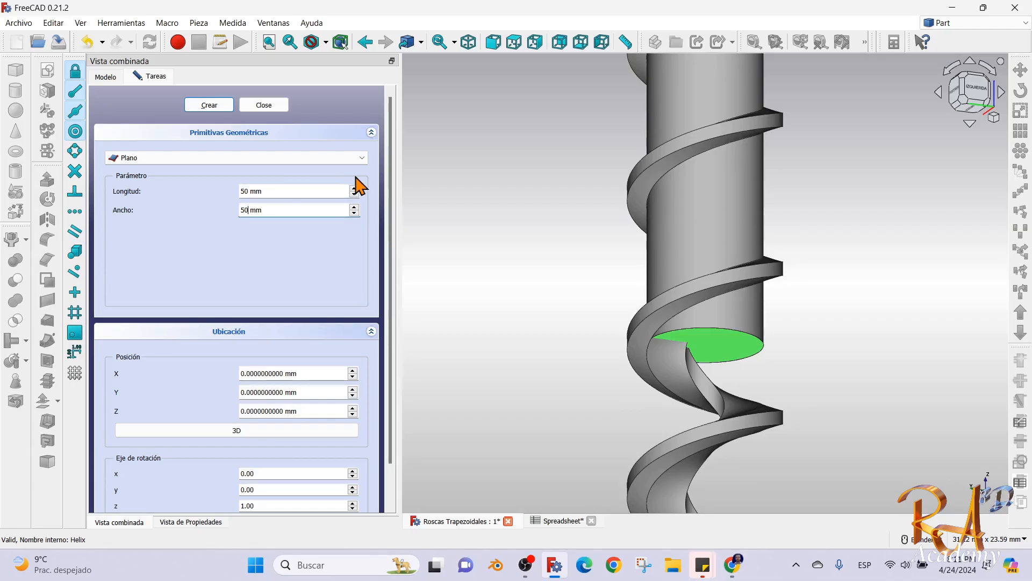
left_click(209, 105)
left_click(263, 105)
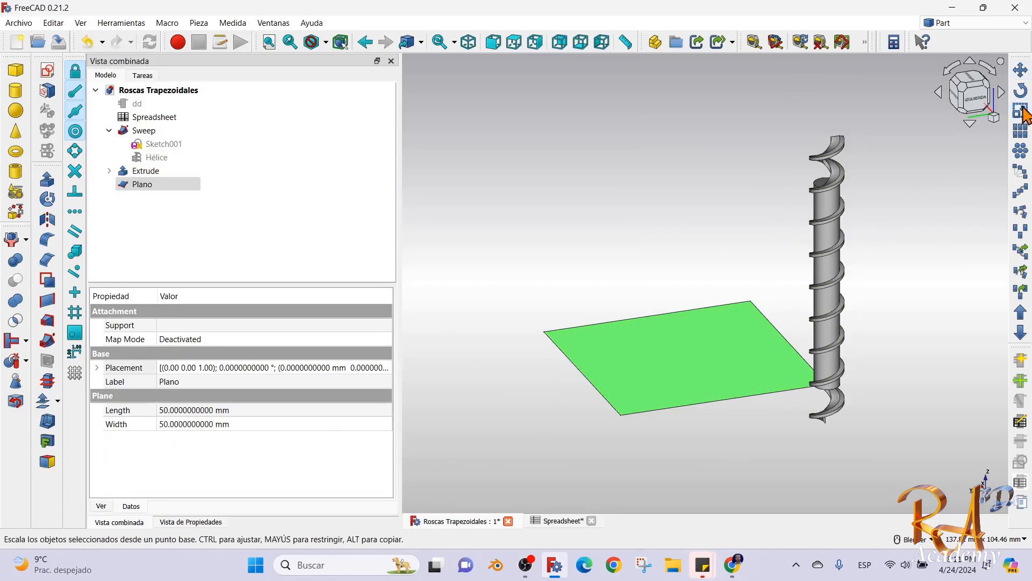
Move the plane from its own centre to the centre of the cylinder's base circle.
left_click(1020, 70)
left_click(714, 380)
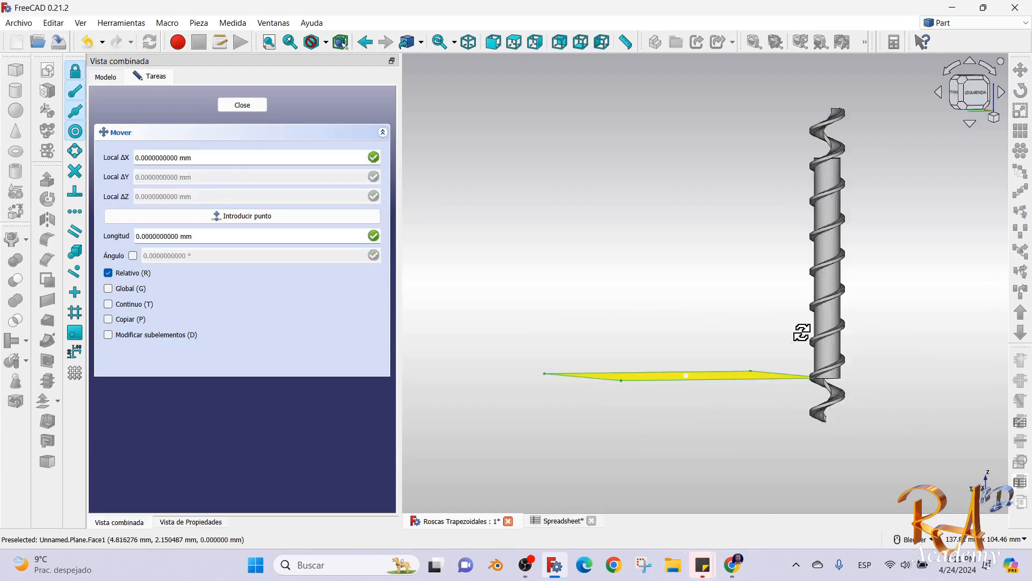
scroll(807, 348, "up", 5)
left_click(808, 348)
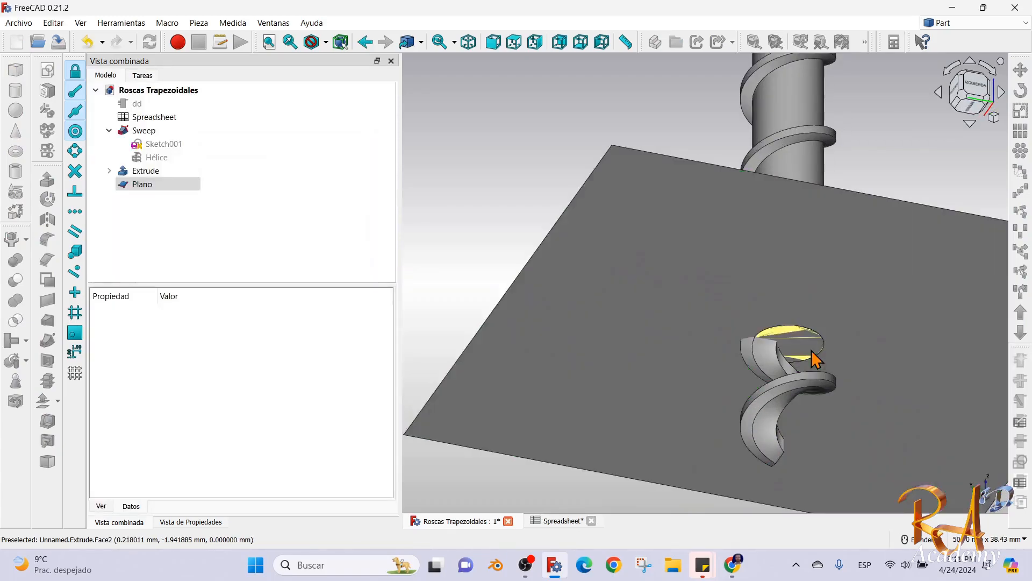
scroll(814, 369, "up", 3)
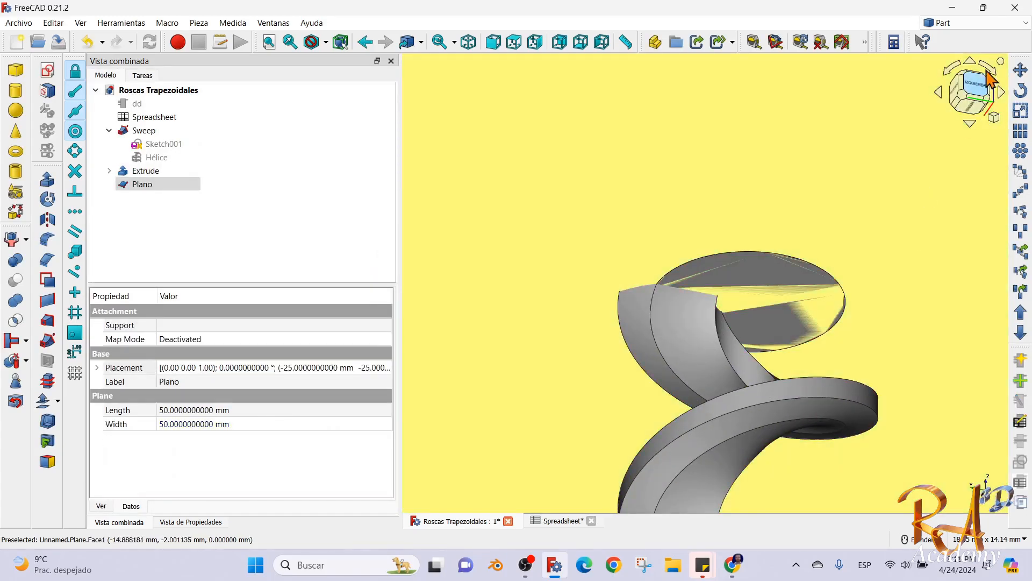
Copy the plane 50 mm upward, from the centre of the cylinder's base to the centre of its top face.
left_click(1020, 70)
left_click(130, 321)
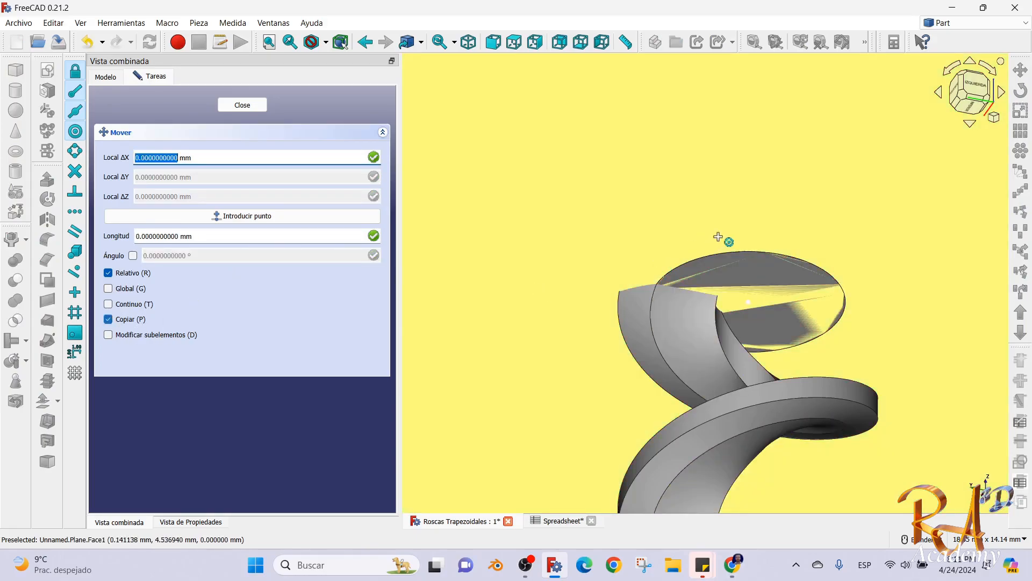
scroll(736, 223, "up", 4)
scroll(735, 226, "down", 7)
scroll(735, 225, "down", 9)
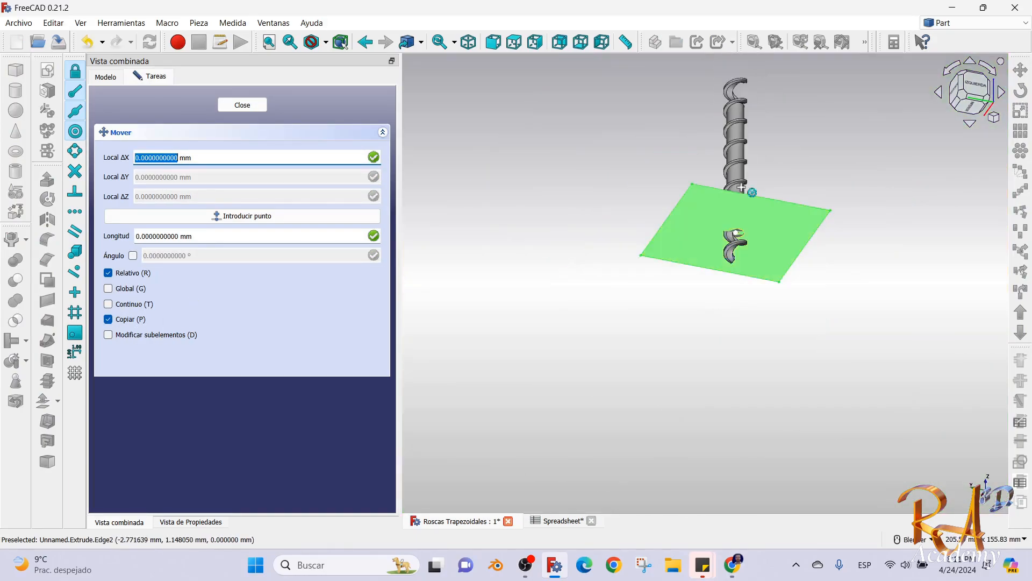
middle_click_drag(739, 129, 723, 281)
scroll(734, 121, "up", 4)
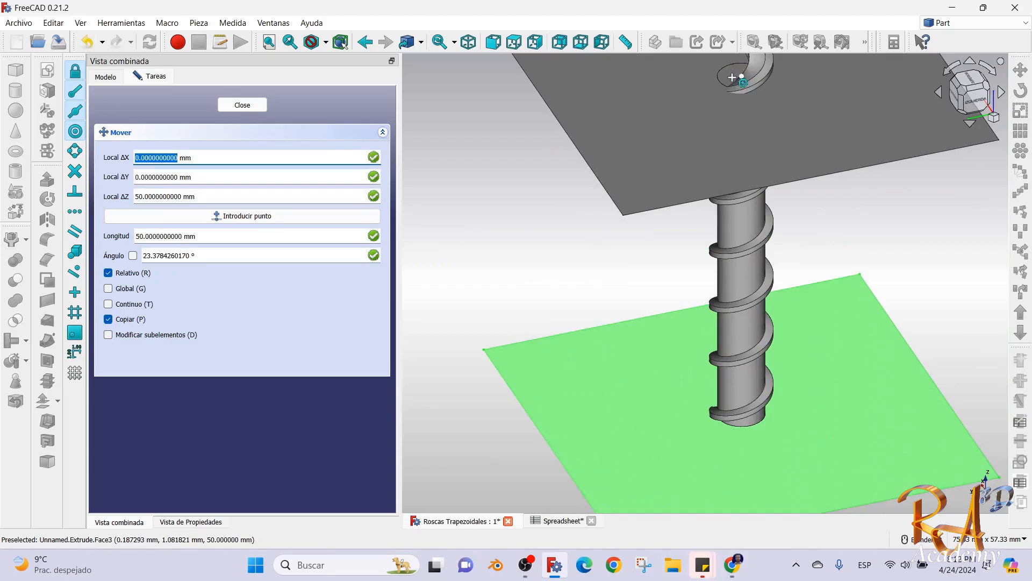
left_click(729, 71)
scroll(747, 115, "up", 6)
scroll(795, 215, "down", 8)
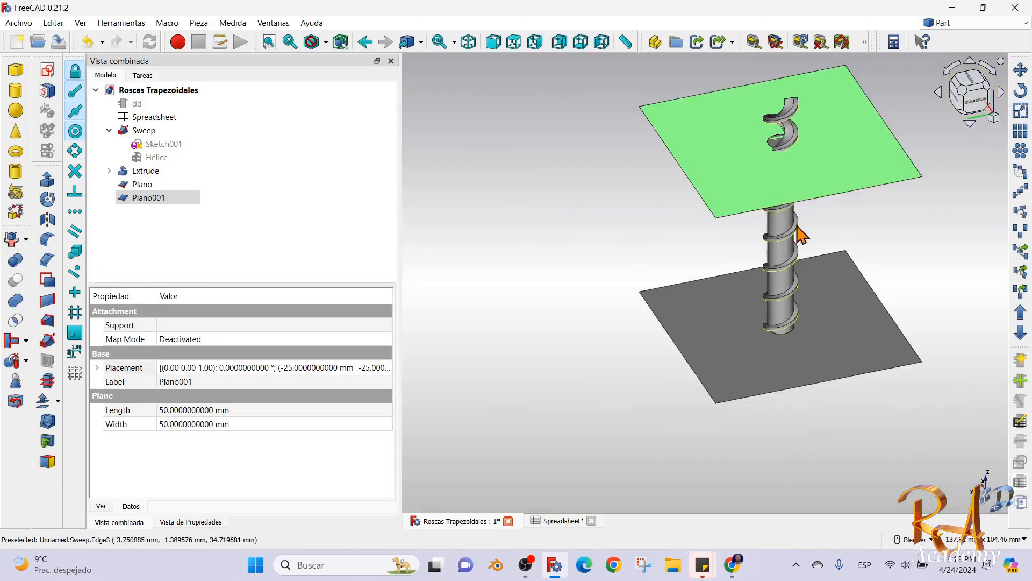
left_click(834, 218)
scroll(820, 269, "up", 2)
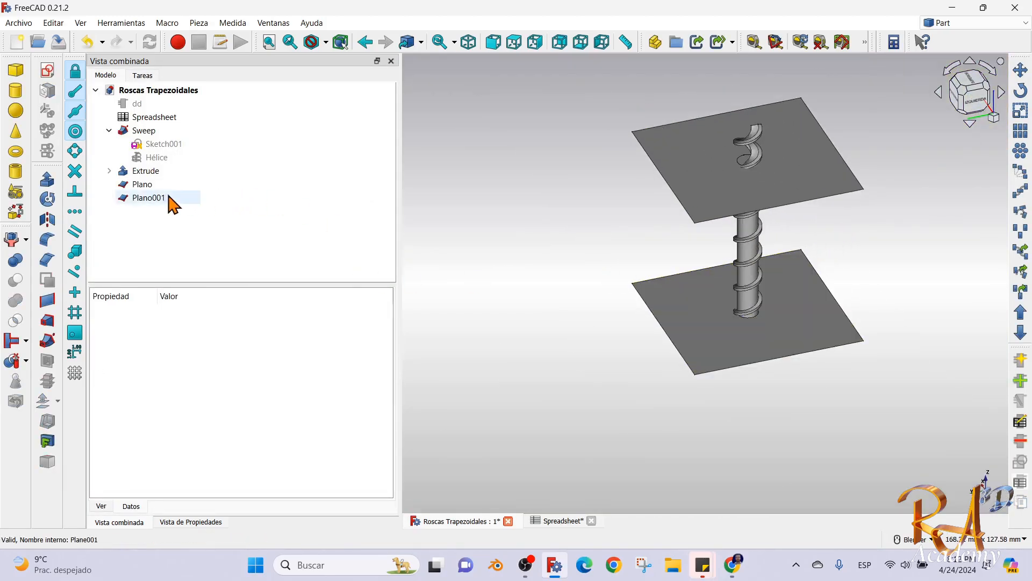
Slice the swept thread apart with the plane at the cylinder's base.
left_click(144, 130)
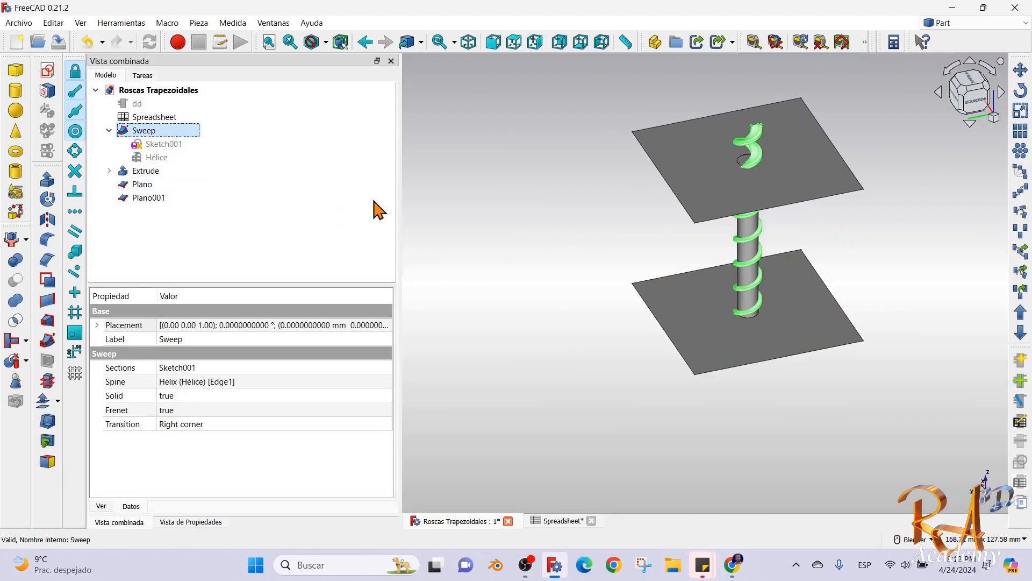
left_click(143, 184, "ctrl")
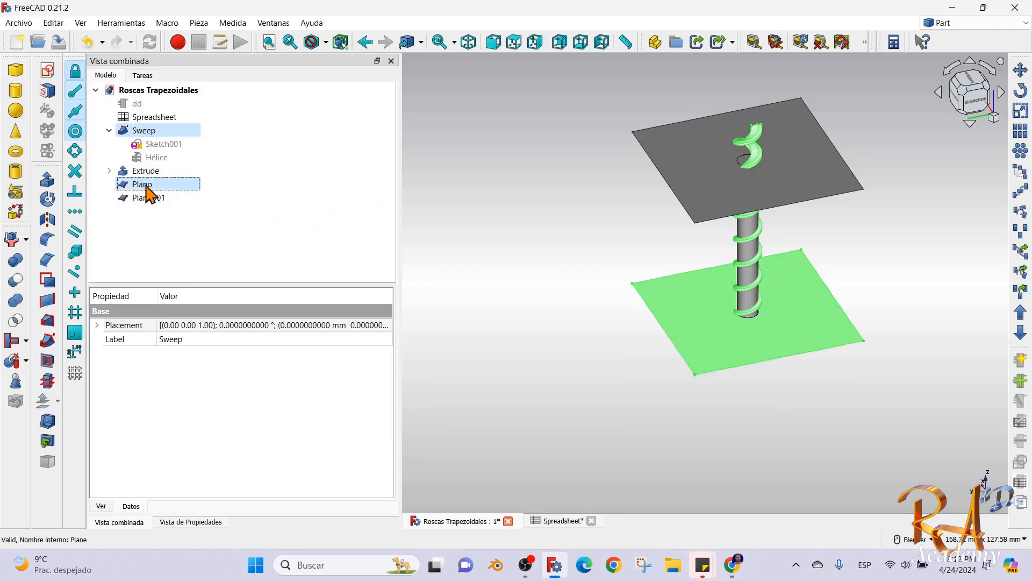
left_click(26, 361)
left_click(62, 378)
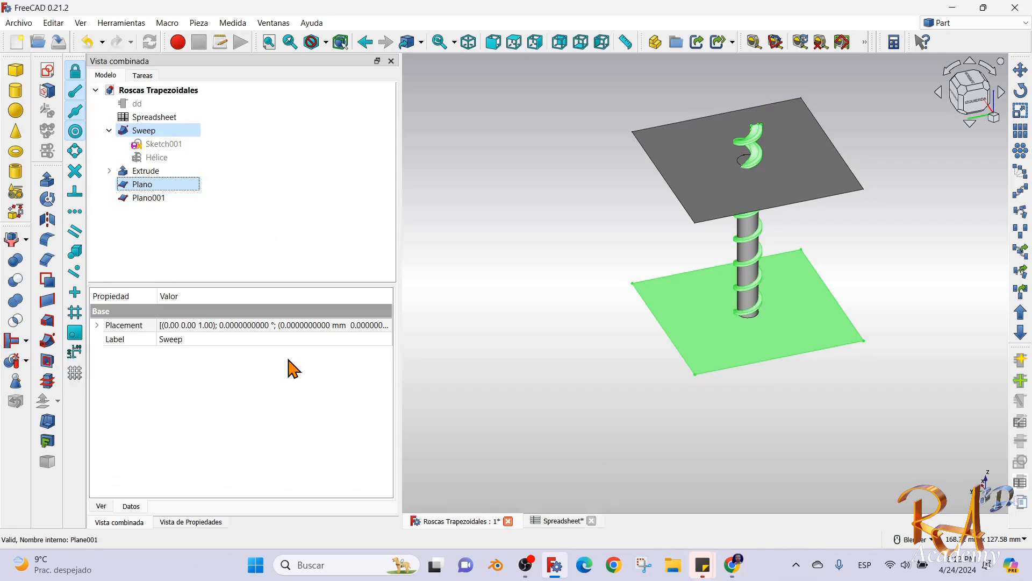
Slice the thread piece above the base apart with the plane at the cylinder's top.
scroll(709, 120, "up", 6)
middle_click_drag(708, 120, 660, 144)
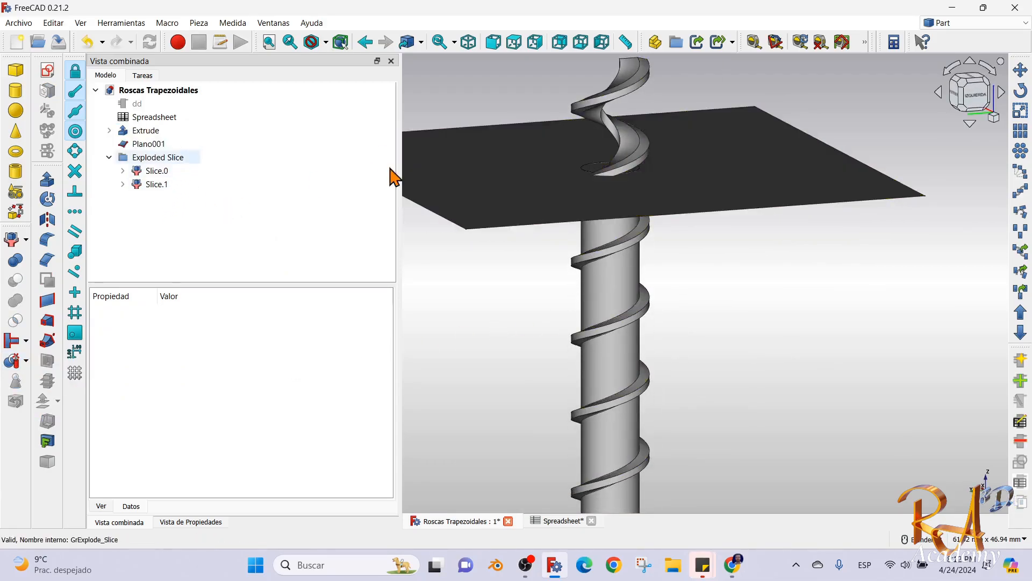
left_click(626, 143)
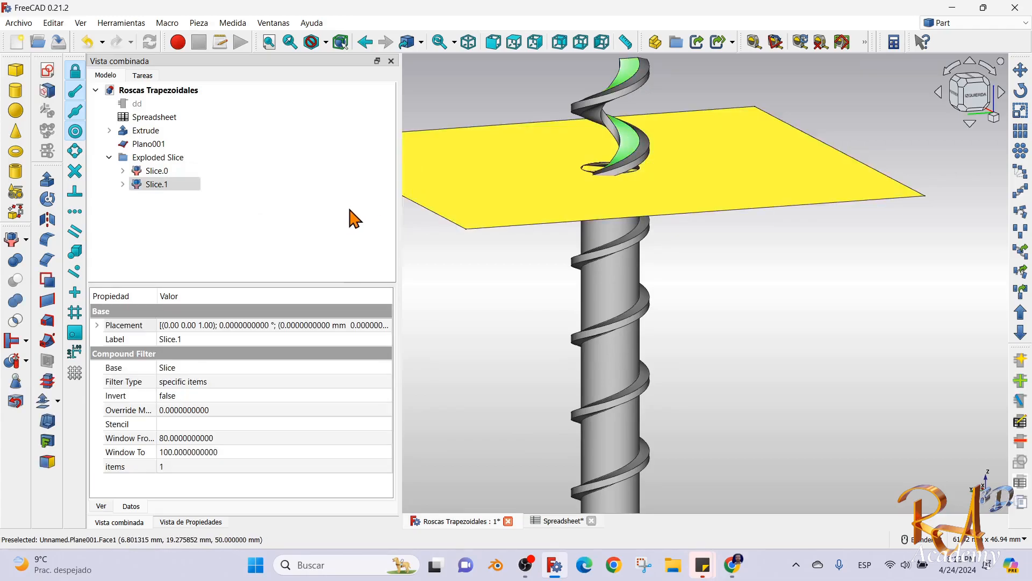
left_click(497, 174, "ctrl")
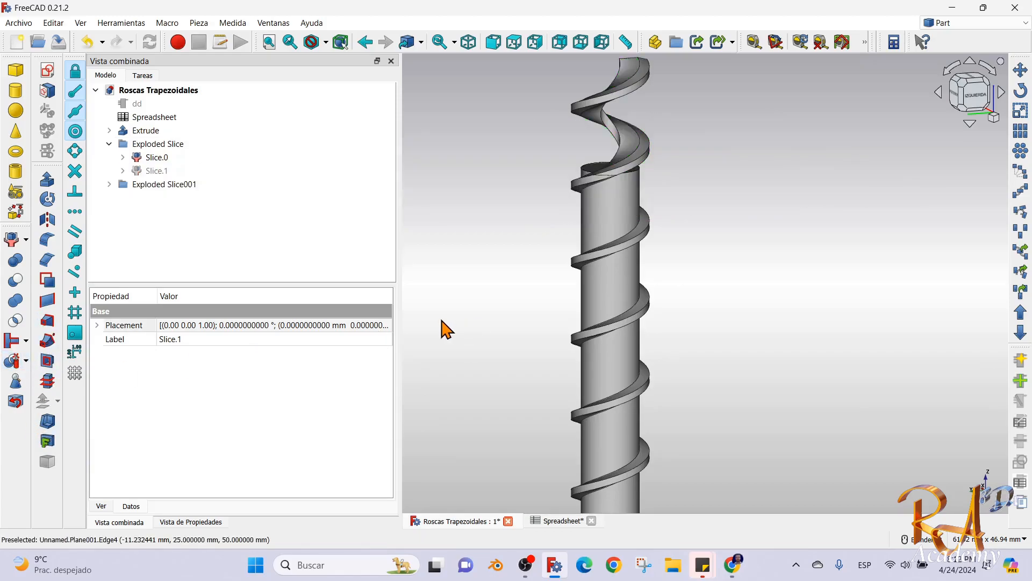
Delete the Slice.0 thread piece that hangs below the cylinder's base.
left_click(153, 159)
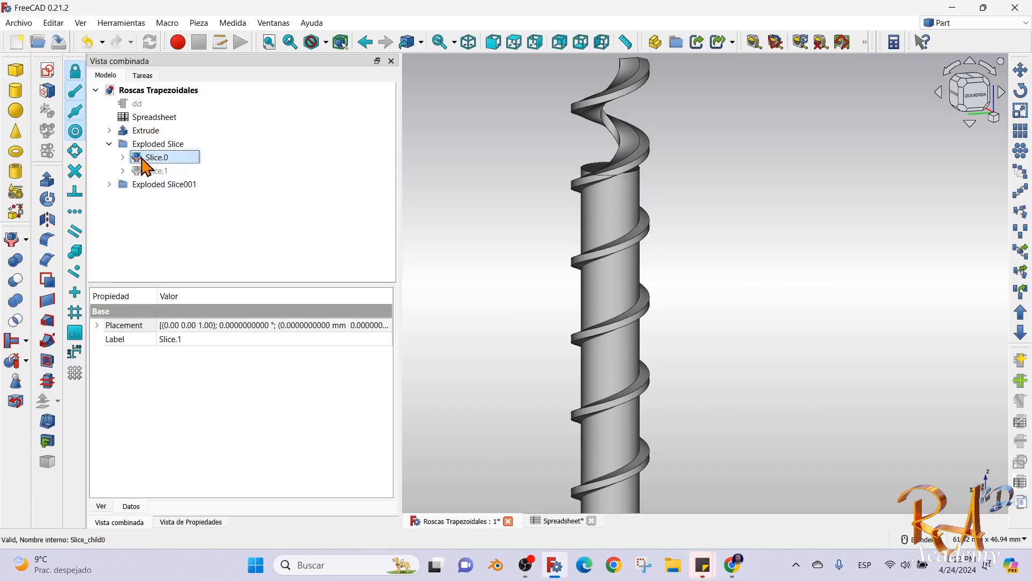
scroll(525, 230, "up", 2)
scroll(528, 232, "down", 6)
scroll(527, 295, "up", 2)
key("Delete")
scroll(590, 293, "down", 3)
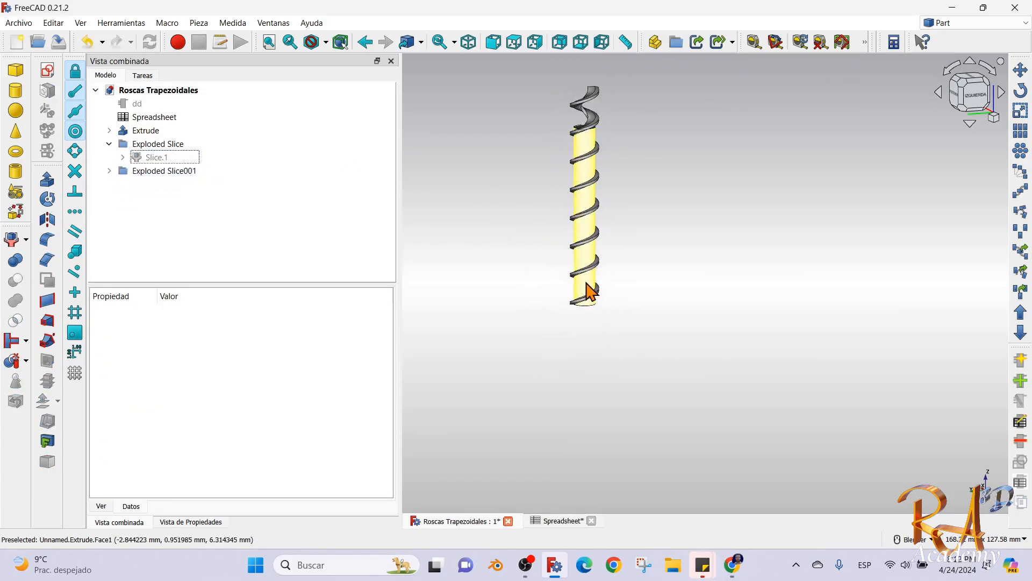
Delete the thread piece that protrudes above the cylinder's top face.
scroll(591, 226, "up", 5)
left_click(589, 235)
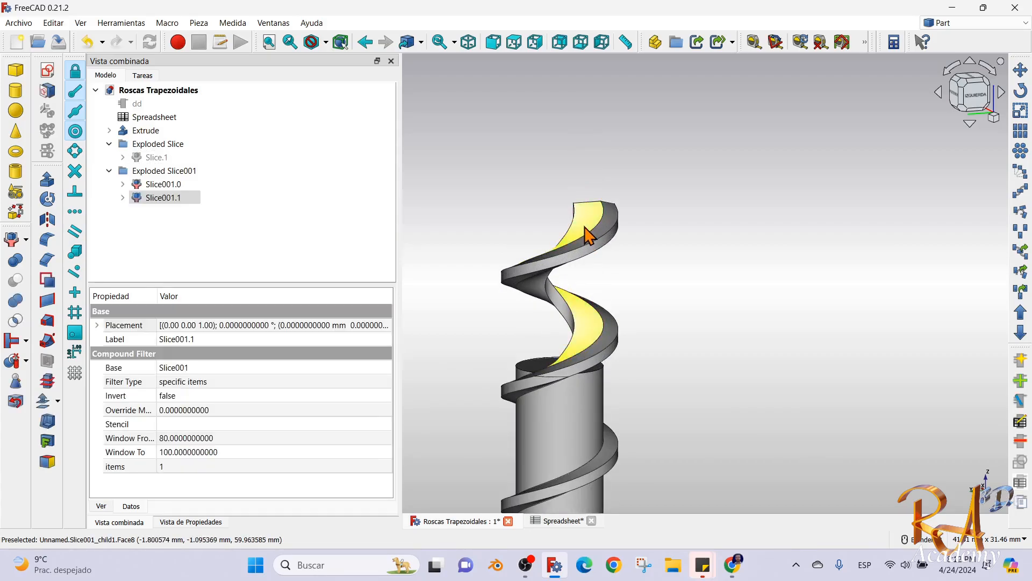
key("Delete")
Examine how the trimmed thread ends at the cylinder's top and base faces.
scroll(559, 330, "down", 2)
scroll(621, 371, "up", 5)
scroll(621, 371, "up", 2)
scroll(642, 352, "down", 8)
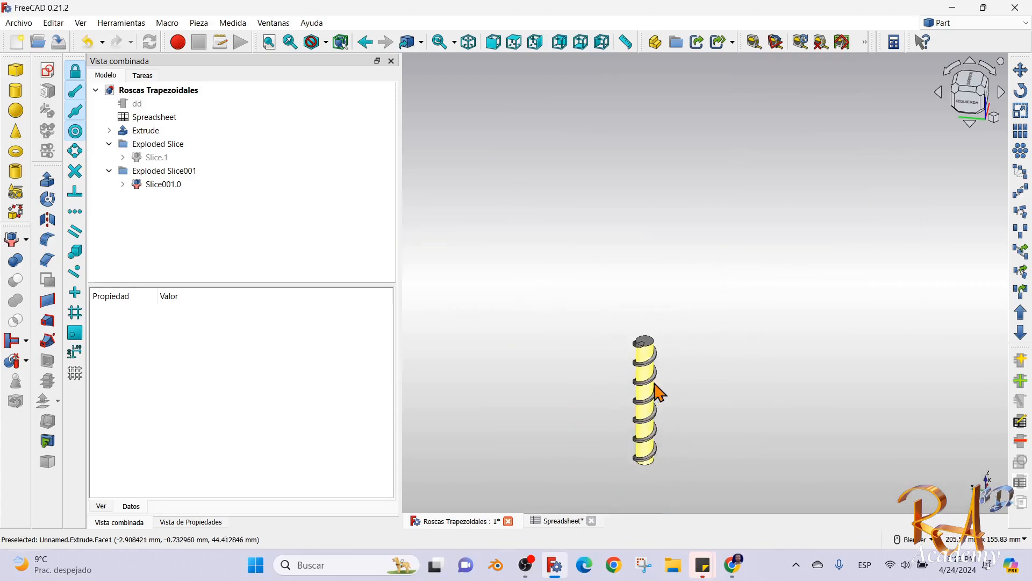
scroll(634, 495, "up", 8)
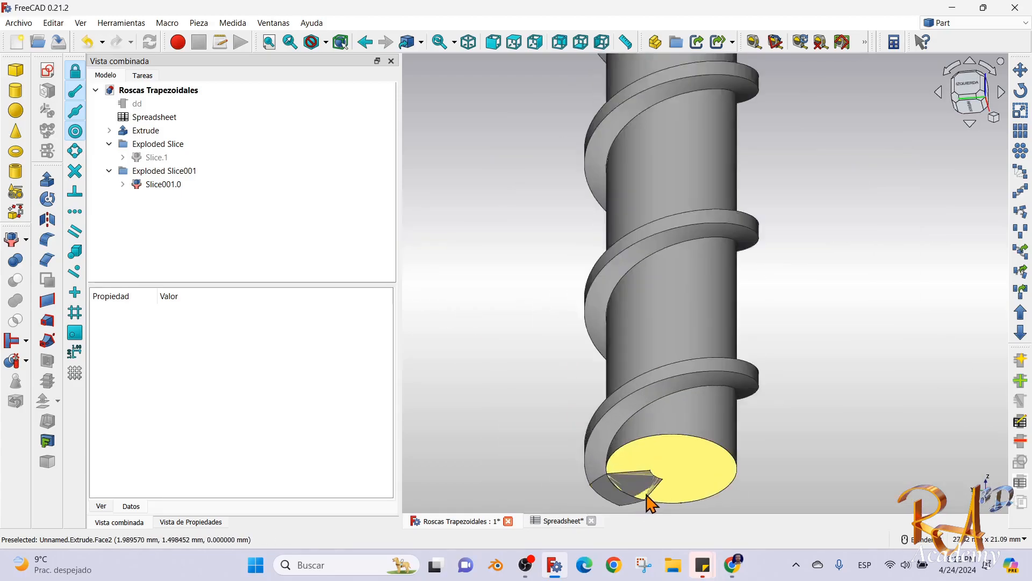
scroll(687, 422, "down", 4)
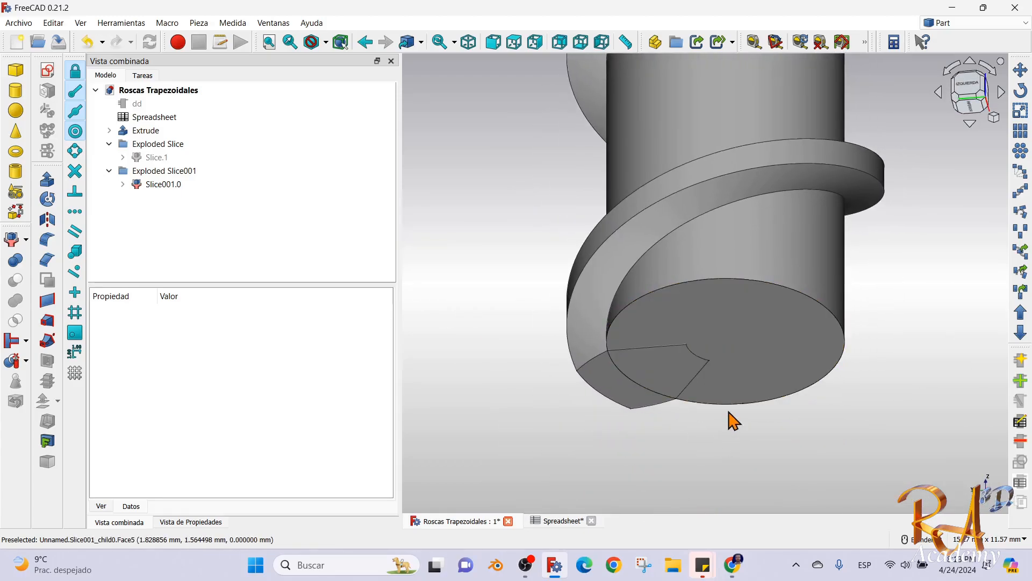
scroll(736, 405, "down", 5)
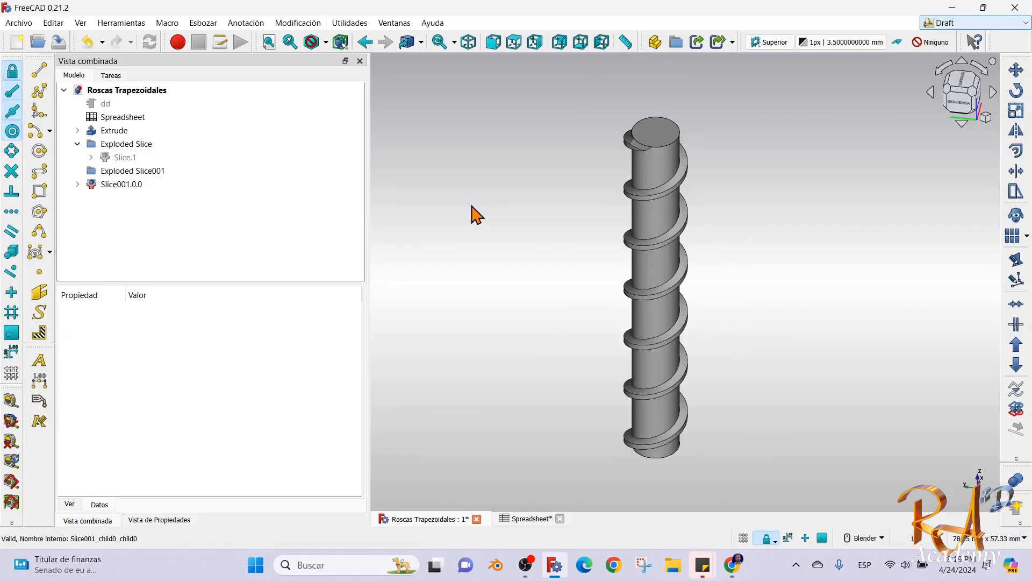
Expand the sliced thread's history down to the sweep and open its tooth profile, Sketch001, for editing.
left_click(78, 130)
left_click(78, 198)
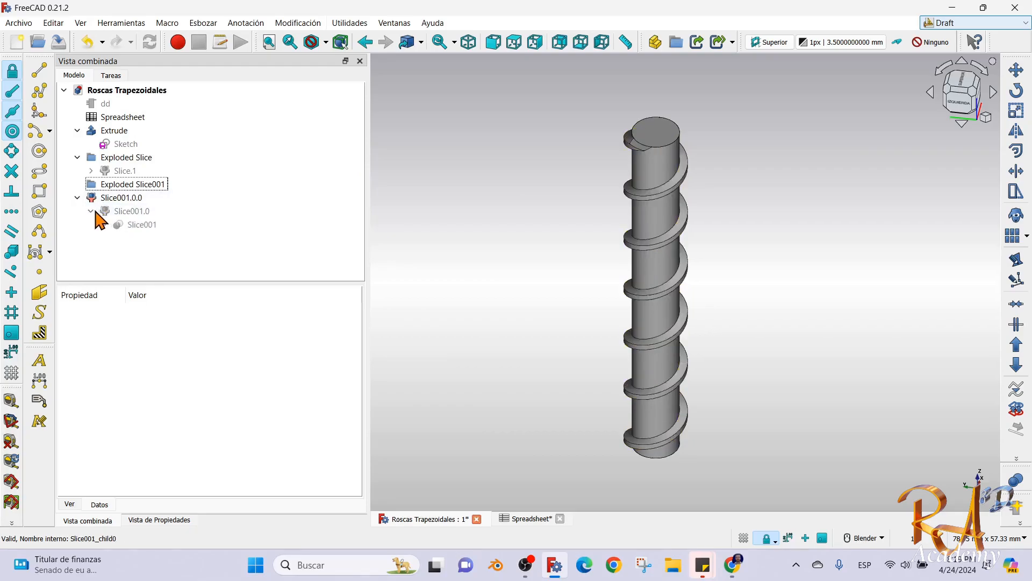
left_click(105, 224)
left_click(118, 238)
left_click(131, 251)
scroll(145, 257, "down", 1)
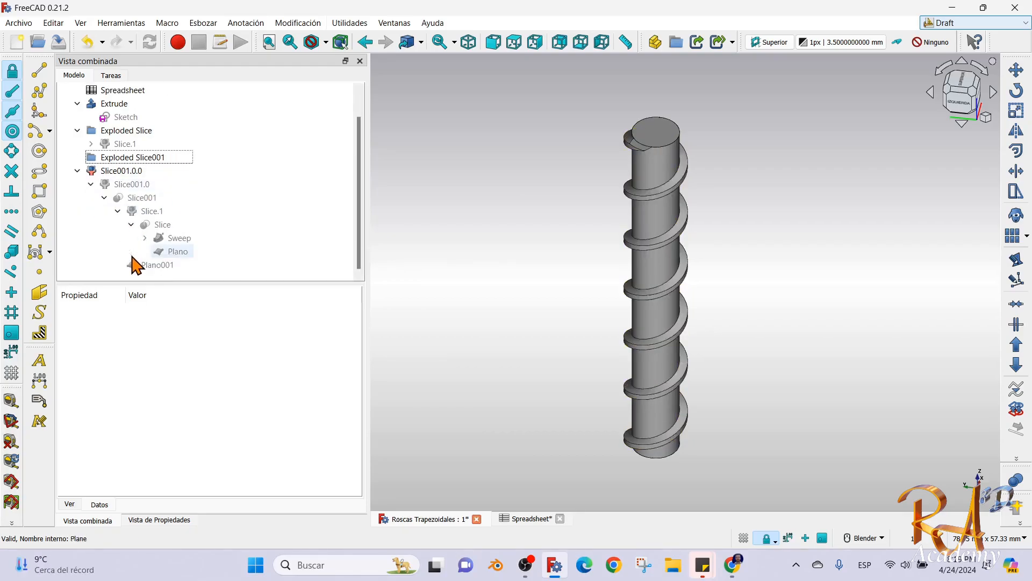
left_click(144, 237)
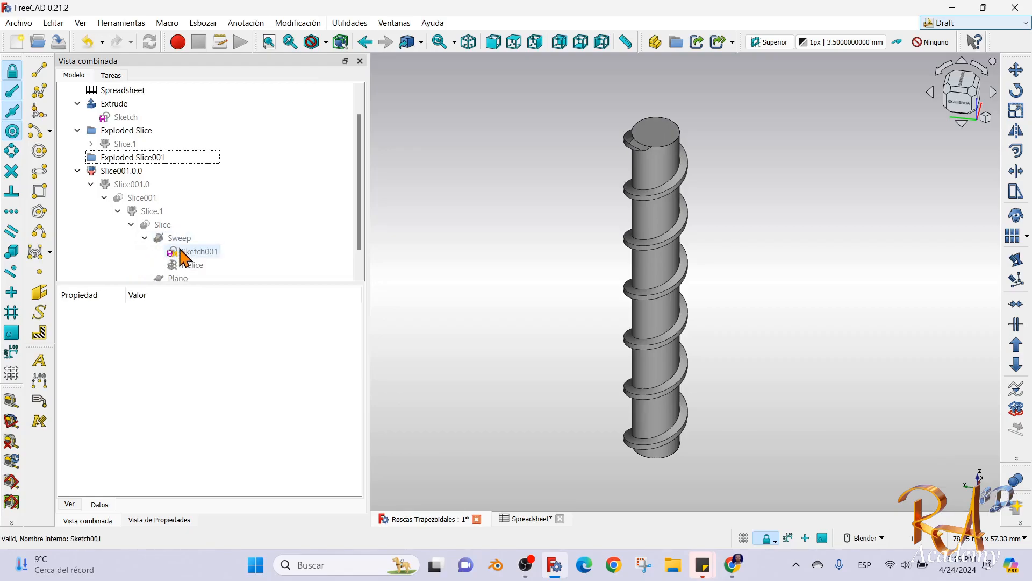
scroll(189, 245, "down", 1)
left_click(190, 226)
double_click(189, 226)
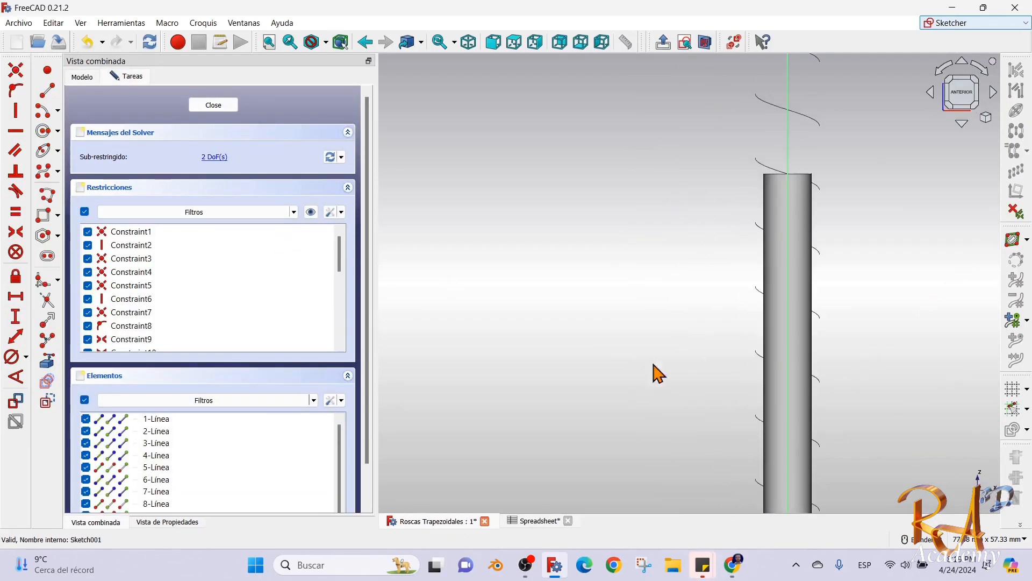
scroll(729, 409, "up", 10)
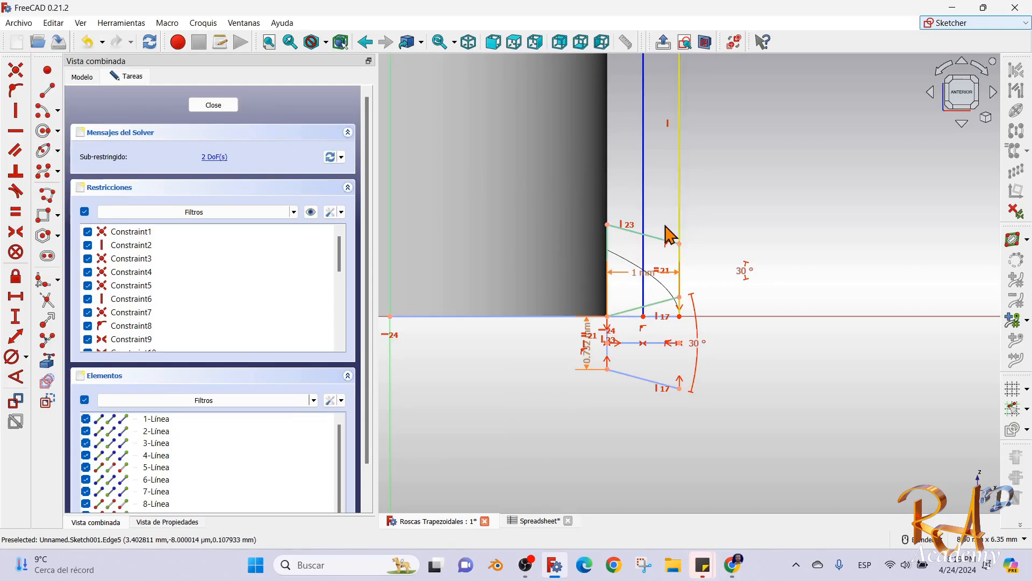
Close the tooth profile sketch and examine how the thread meets the cylinder's top face.
left_click(228, 106)
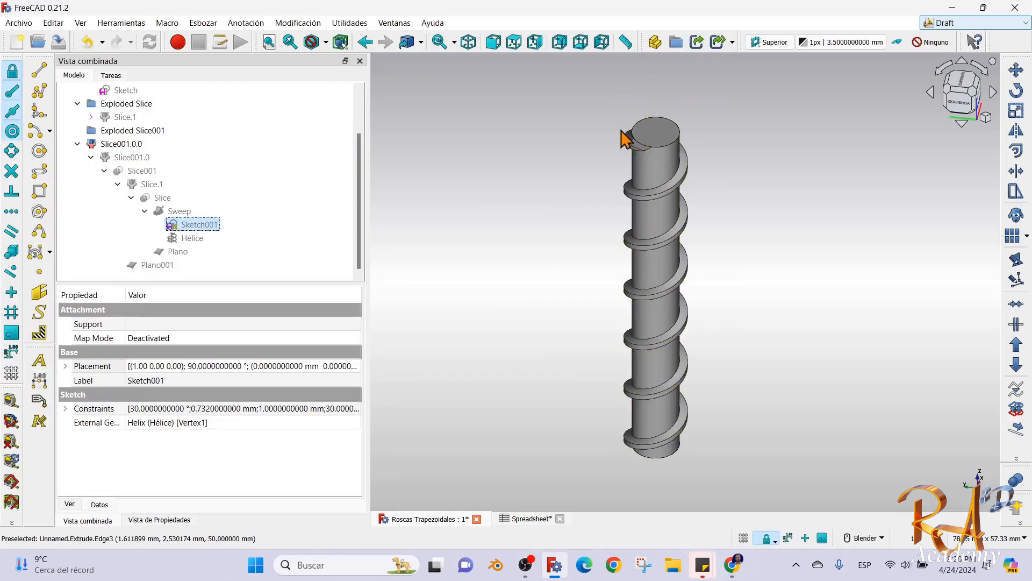
scroll(653, 156, "up", 5)
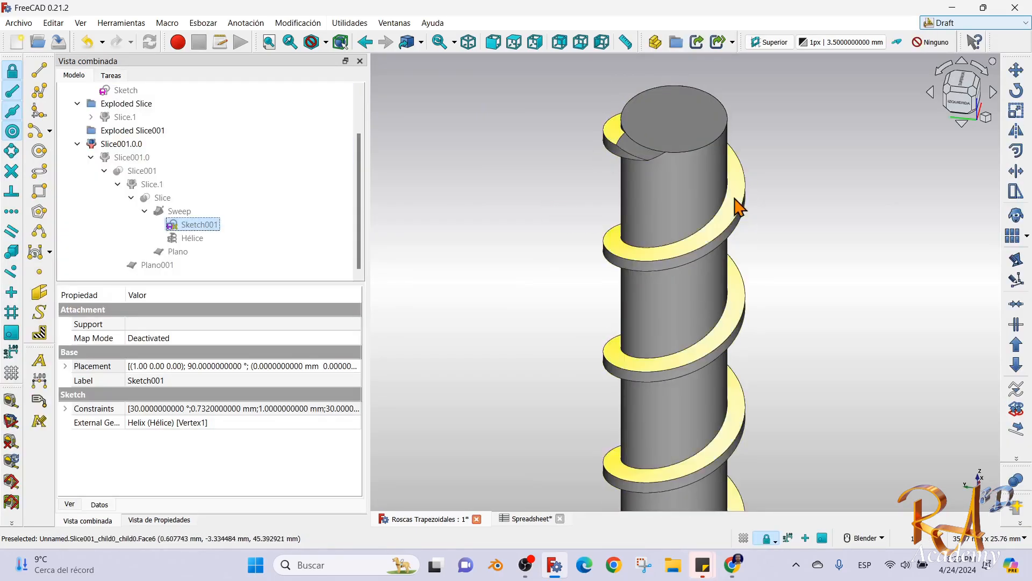
scroll(627, 128, "up", 3)
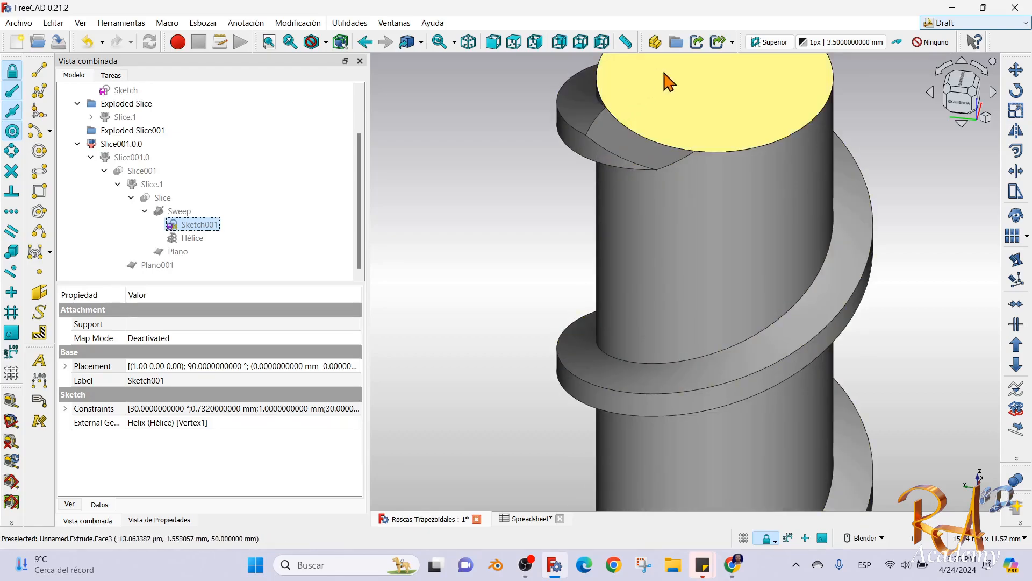
scroll(783, 188, "down", 5)
left_click(843, 194)
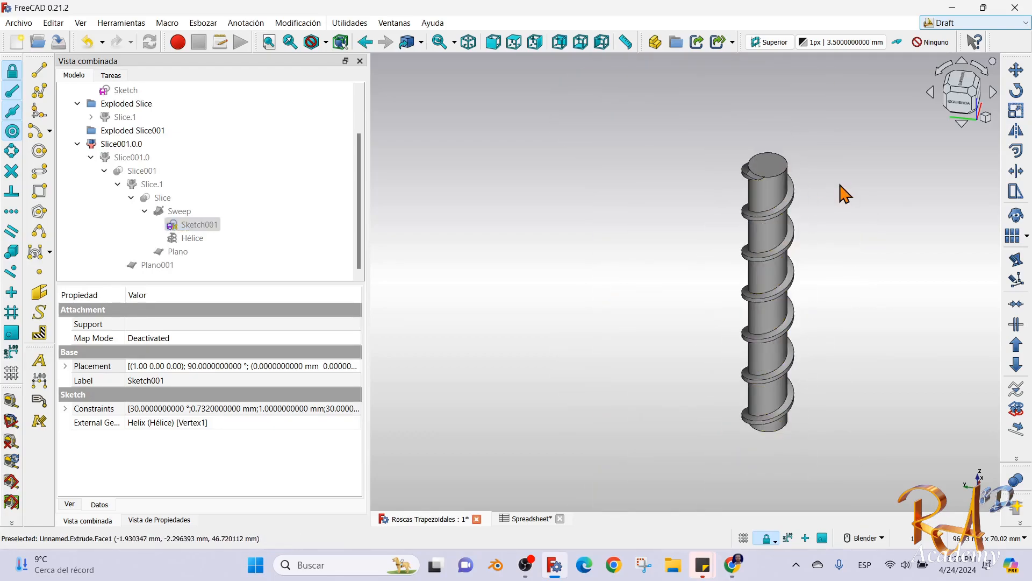
Save the document and create a 360° polar array of Slice001.0.0 with 5 elements, its rotation centre reset to the origin.
left_click(126, 143)
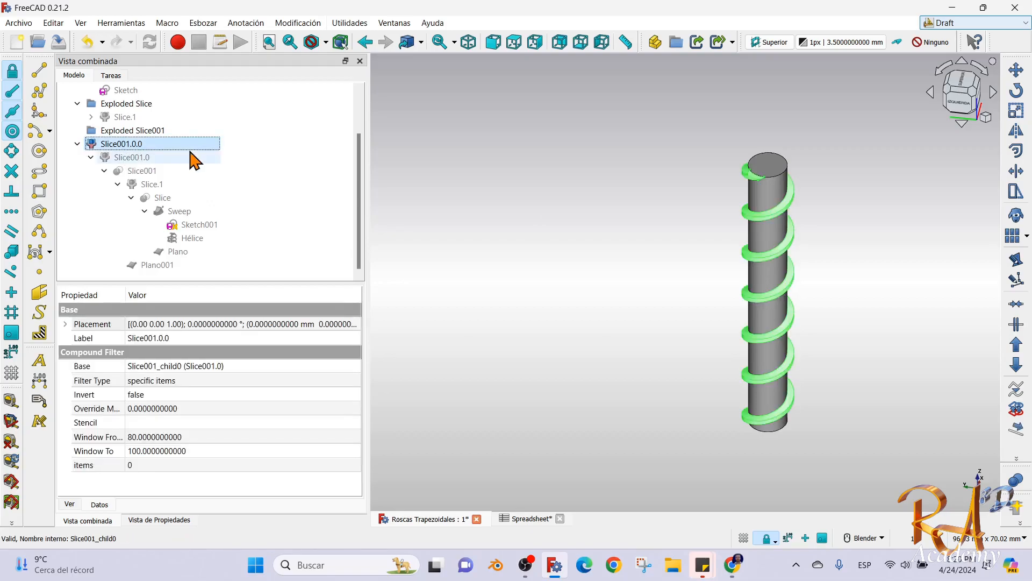
left_click(58, 42)
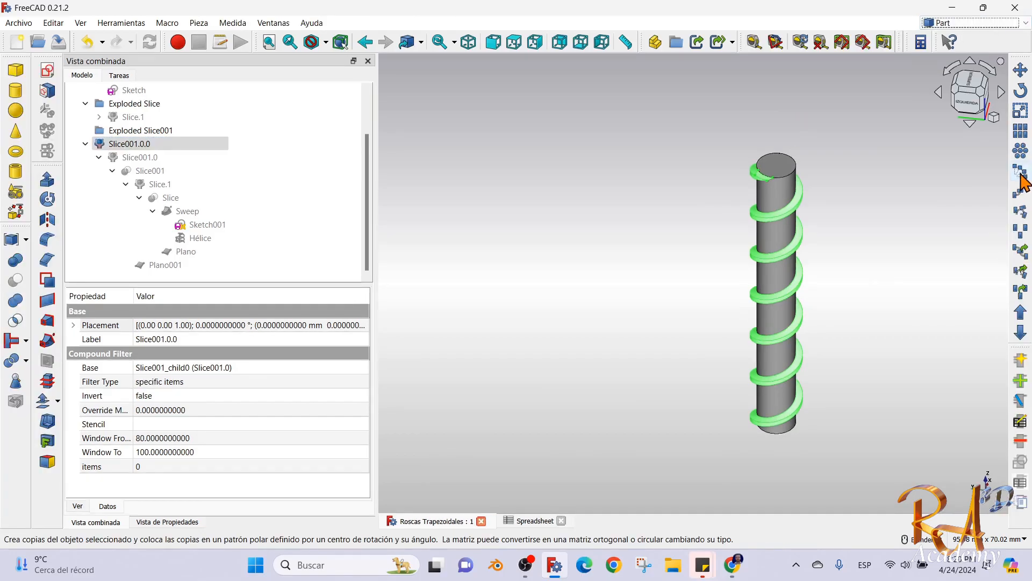
left_click(1021, 174)
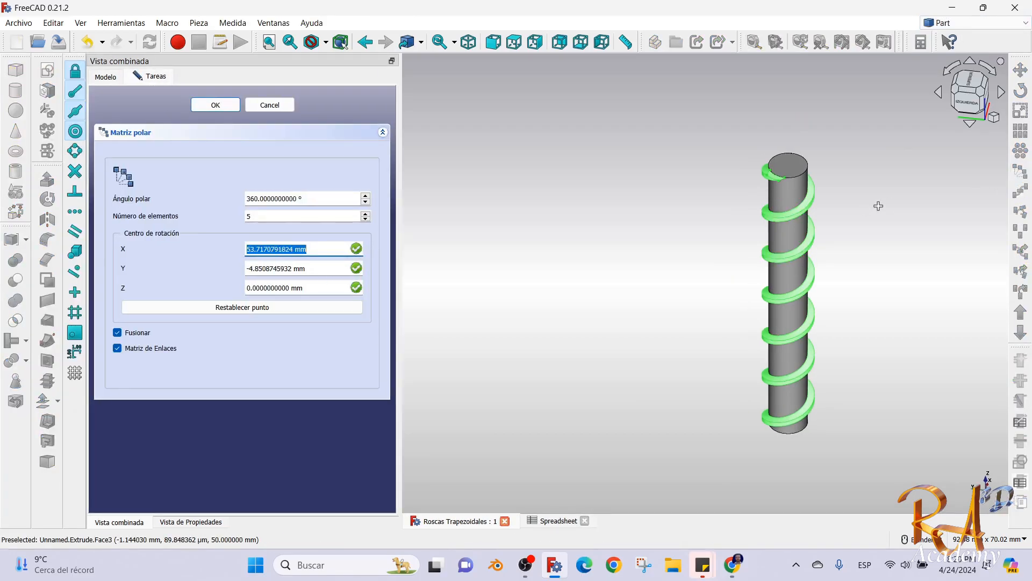
double_click(277, 216)
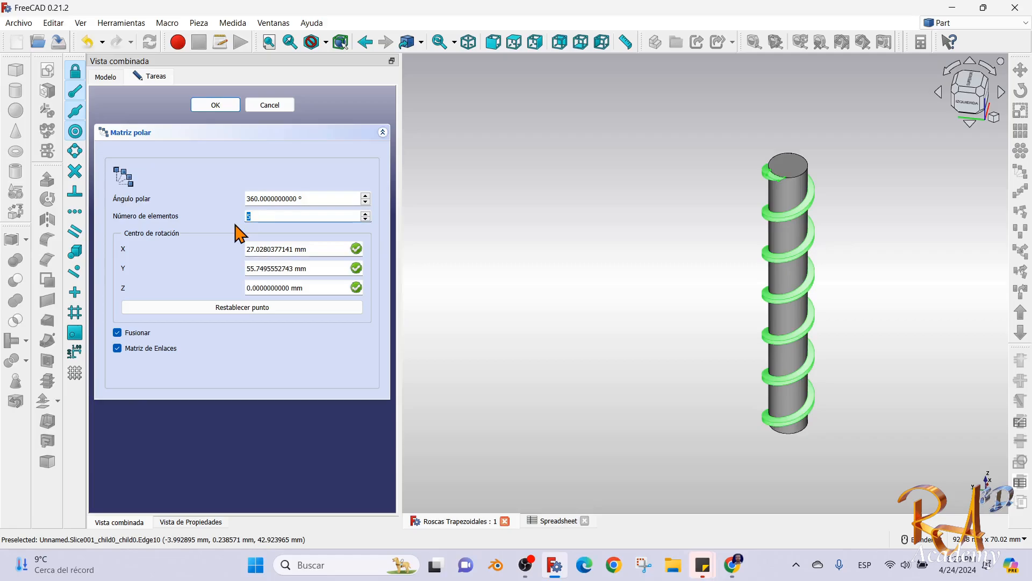
left_click(263, 307)
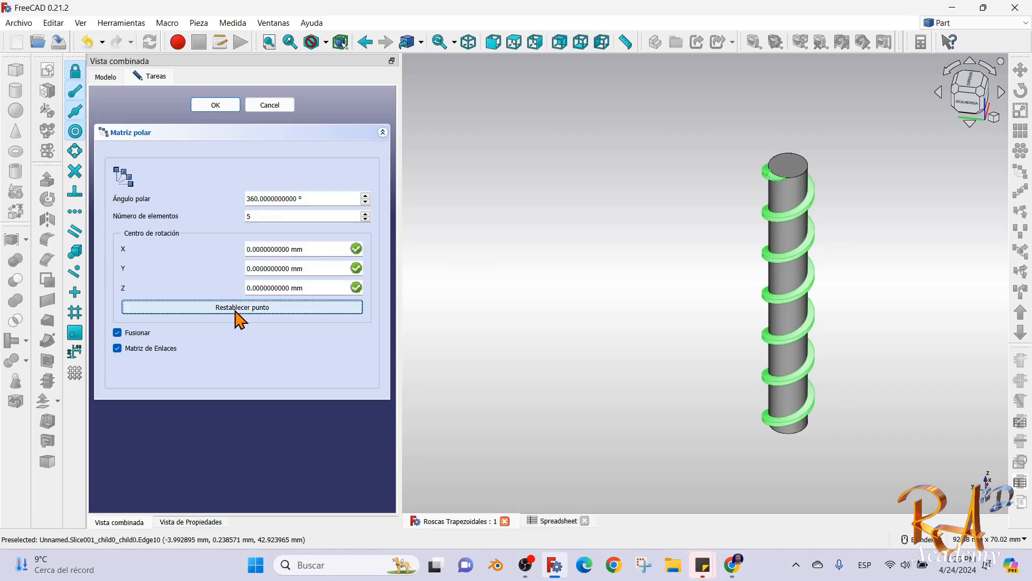
left_click(215, 108)
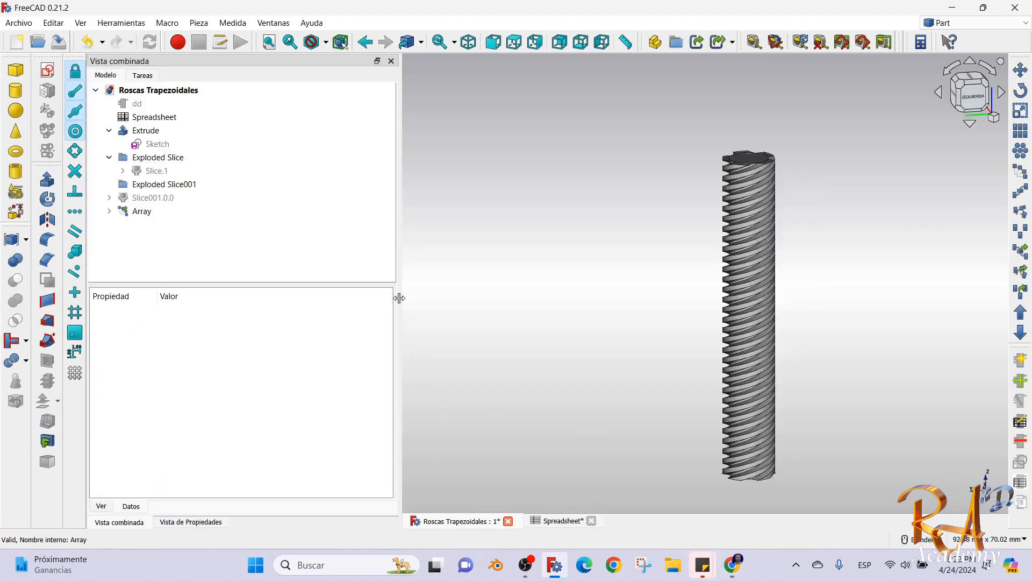
Bind the array's Number Polar property to the expression <<dd>>.c_entradas.
left_click(153, 212)
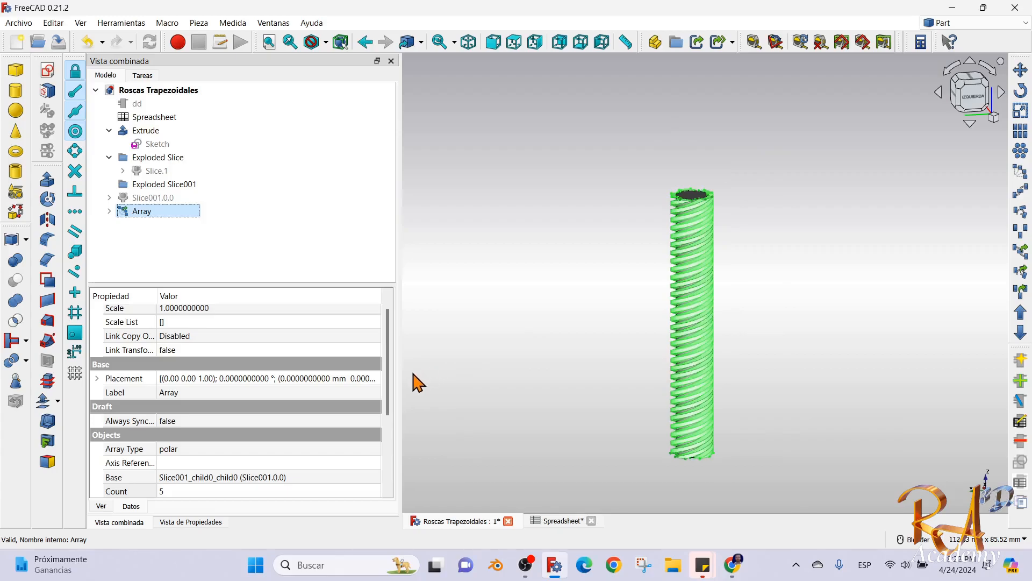
left_click_drag(392, 380, 390, 457)
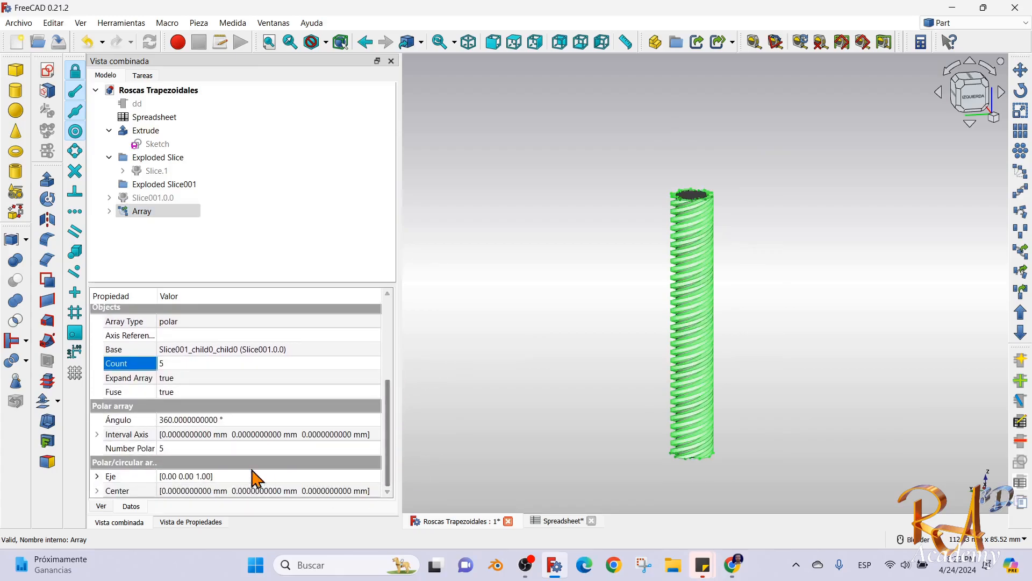
left_click(191, 450)
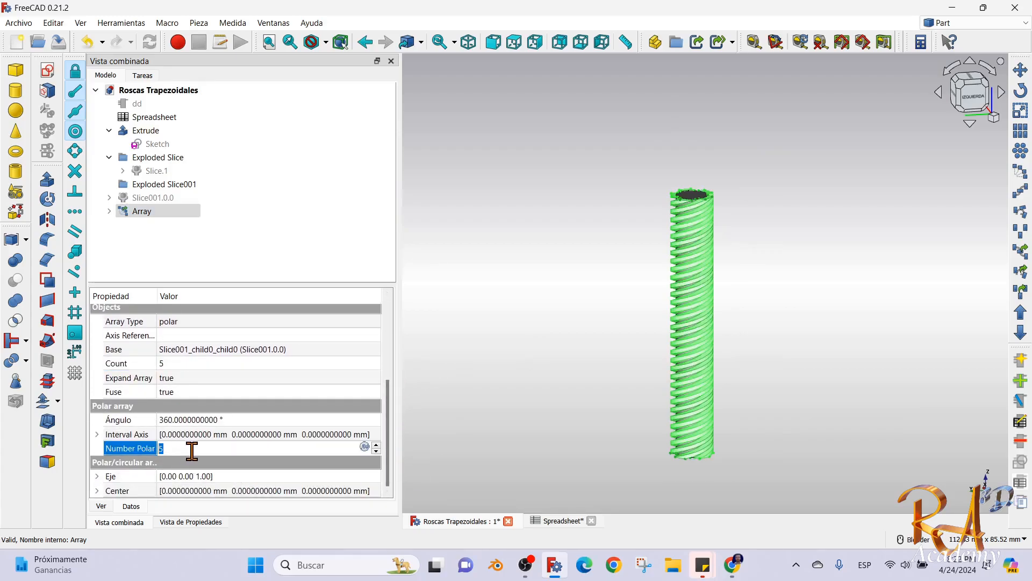
left_click(377, 448)
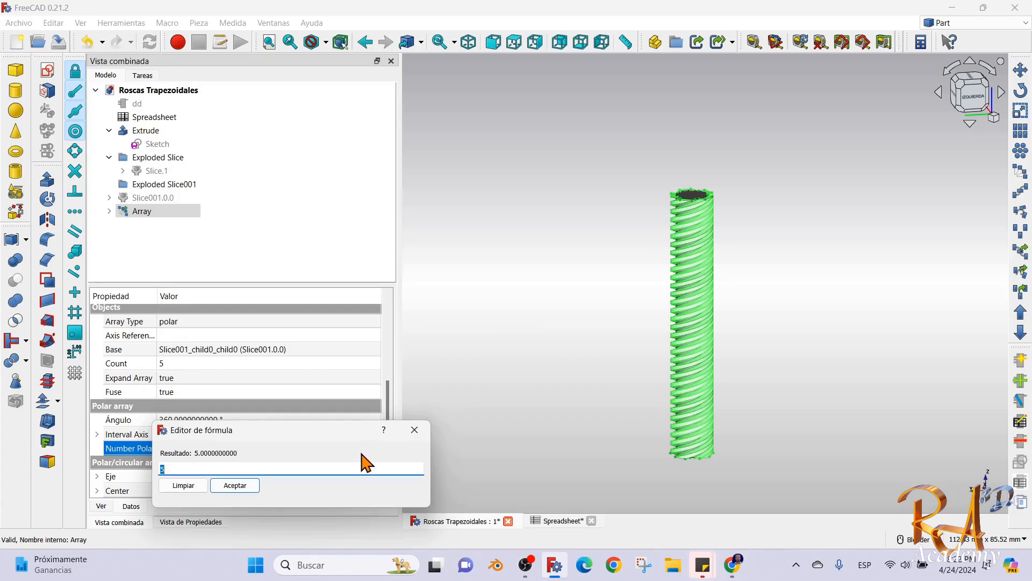
type("dd")
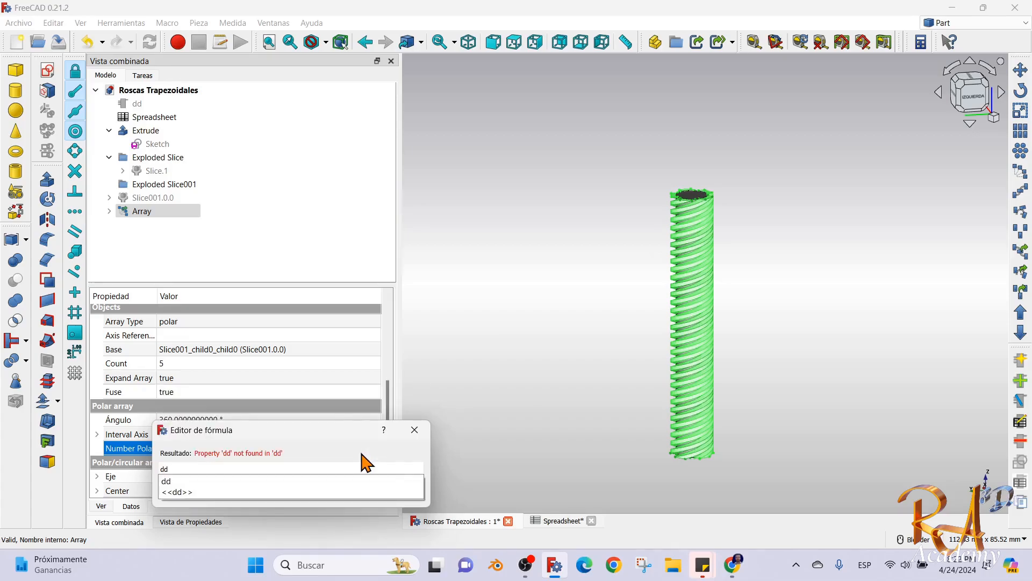
left_click(256, 492)
type(".")
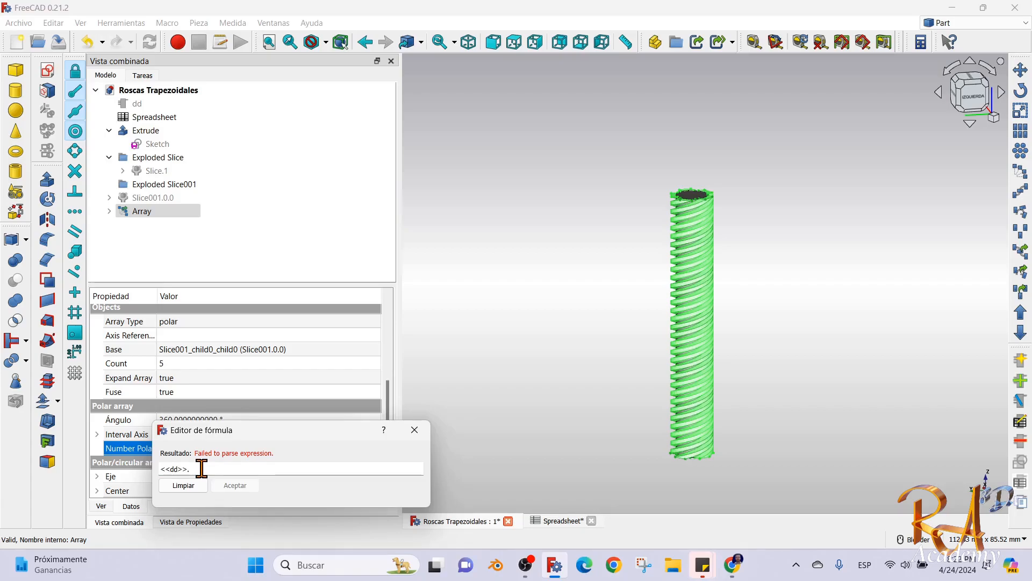
type("entradas")
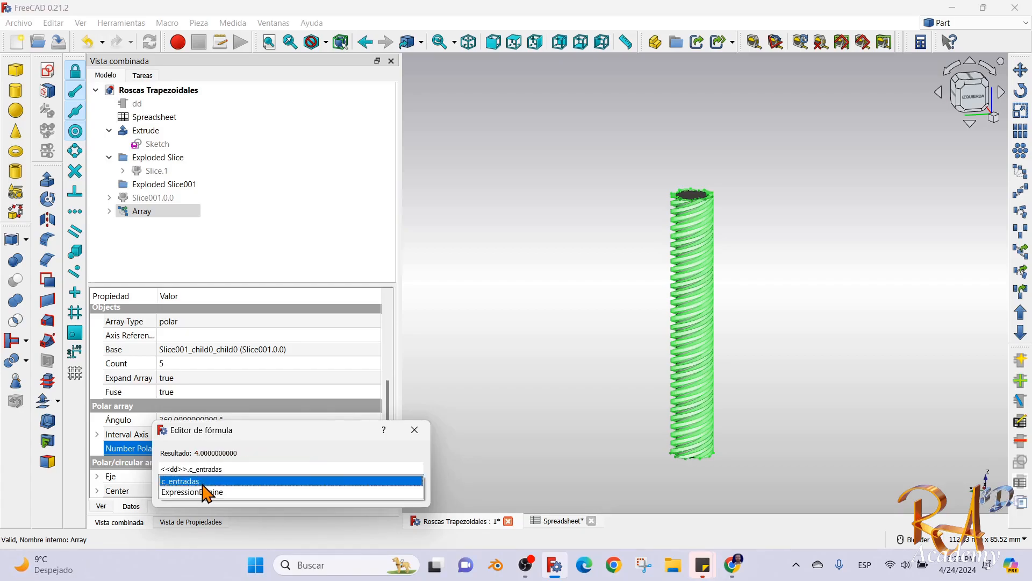
left_click(201, 482)
left_click(235, 485)
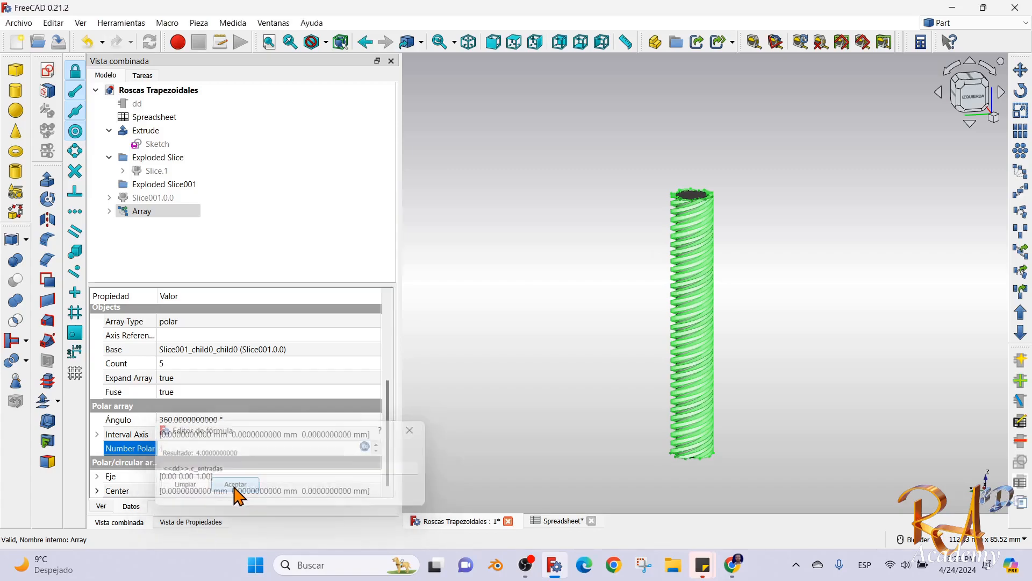
left_click(500, 249)
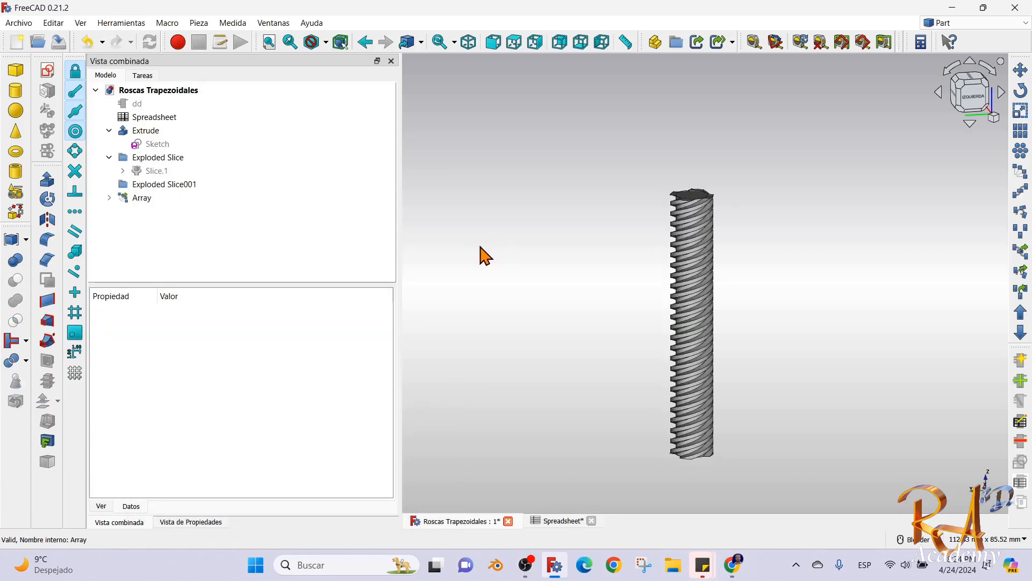
Inspect the arrayed thread along the rod and save the document.
middle_click_drag(562, 271, 589, 321)
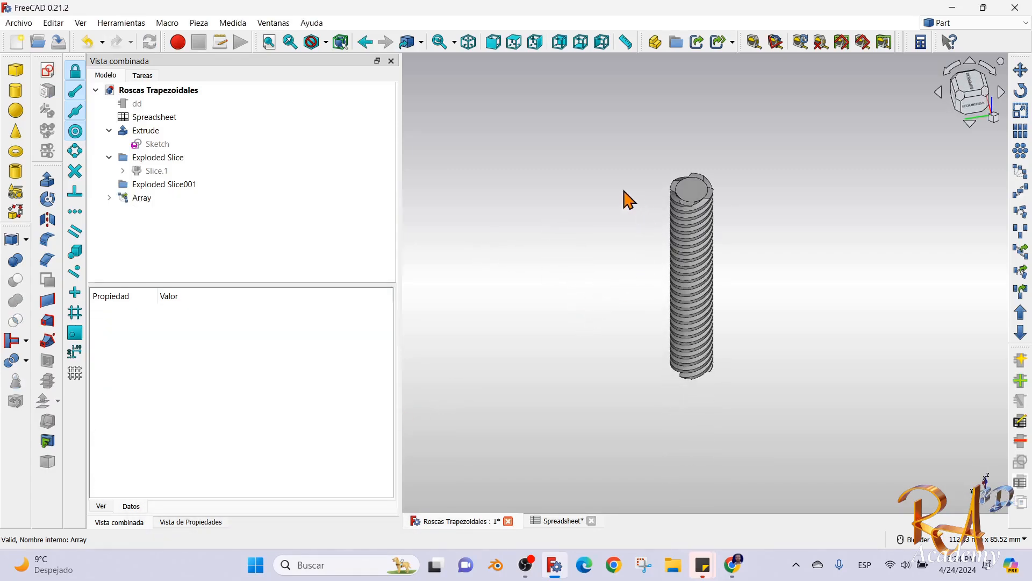
scroll(731, 360, "up", 3)
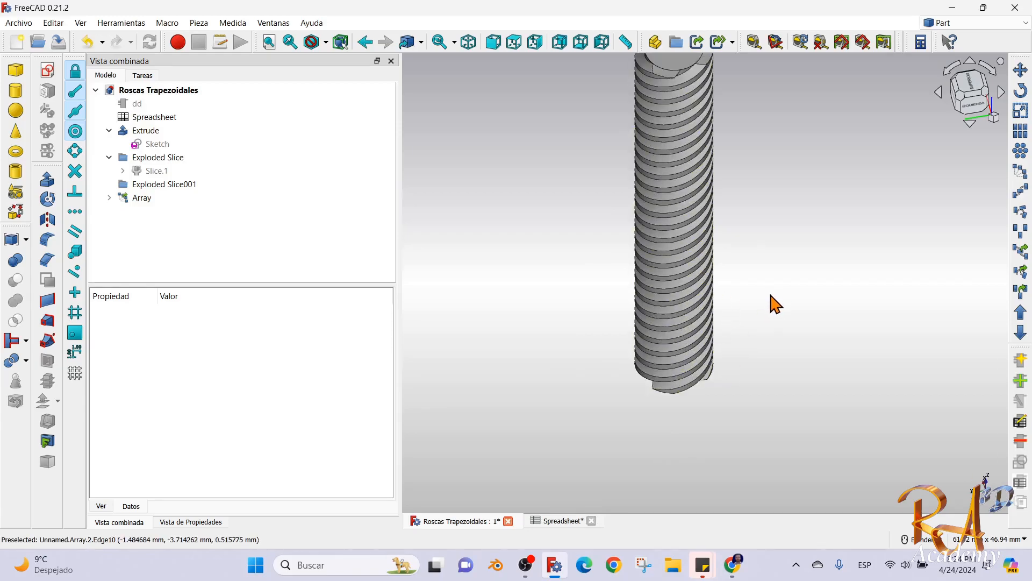
left_click(61, 35)
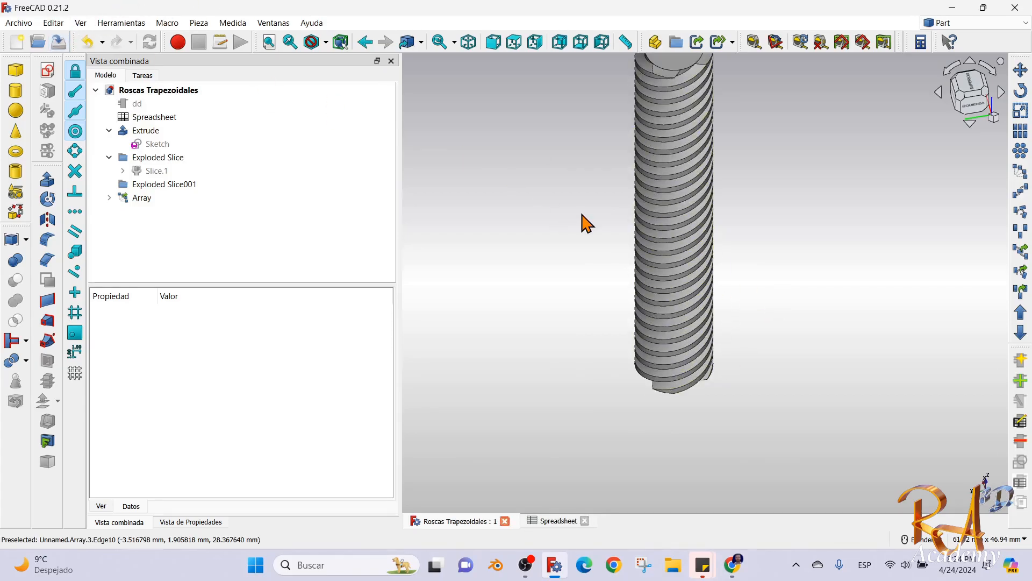
scroll(577, 226, "down", 3)
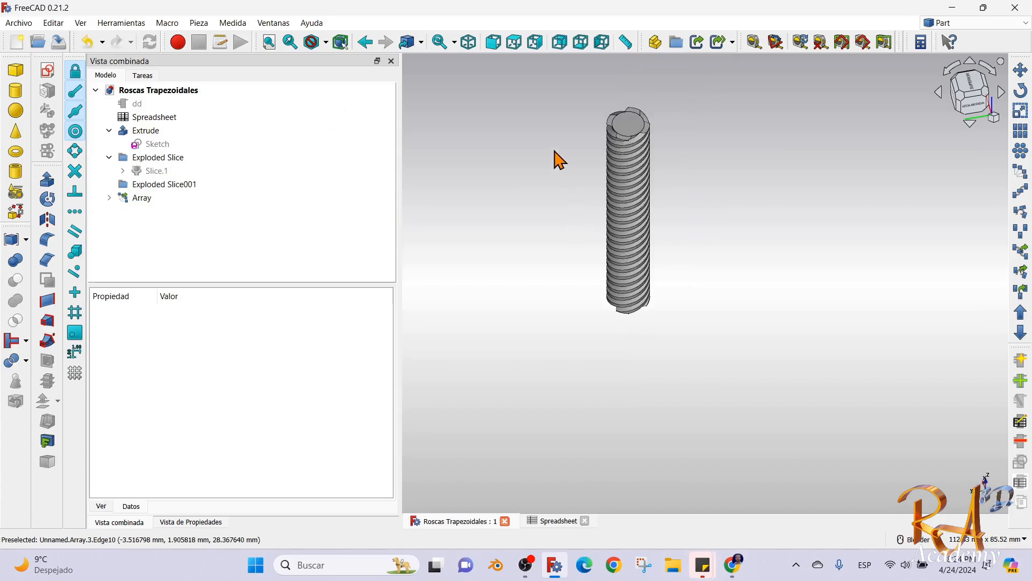
Set Numero de entradas to 1 in the spreadsheet and check the rebuilt thread in the 3D model.
left_click(558, 521)
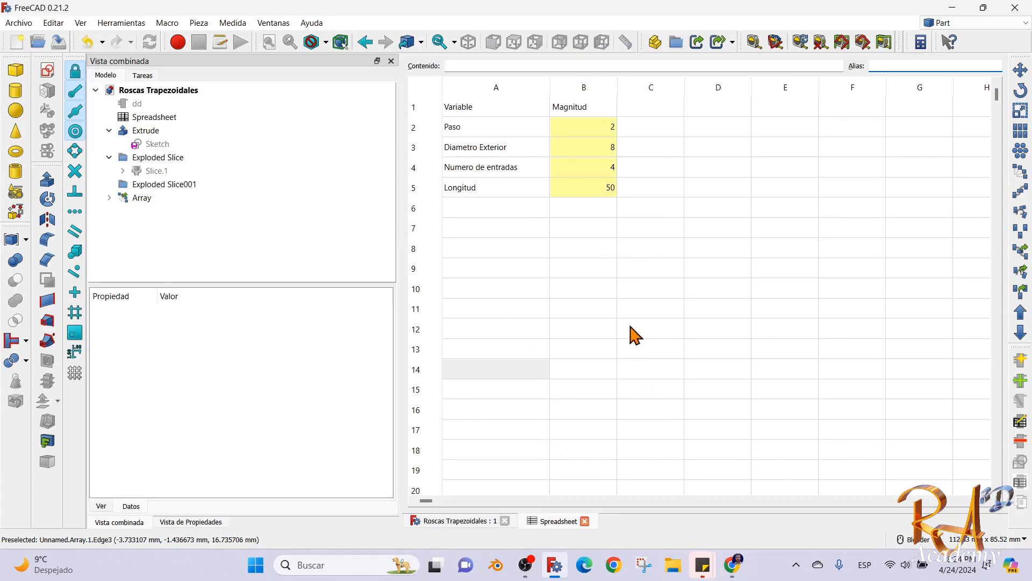
left_click(609, 172)
type("1")
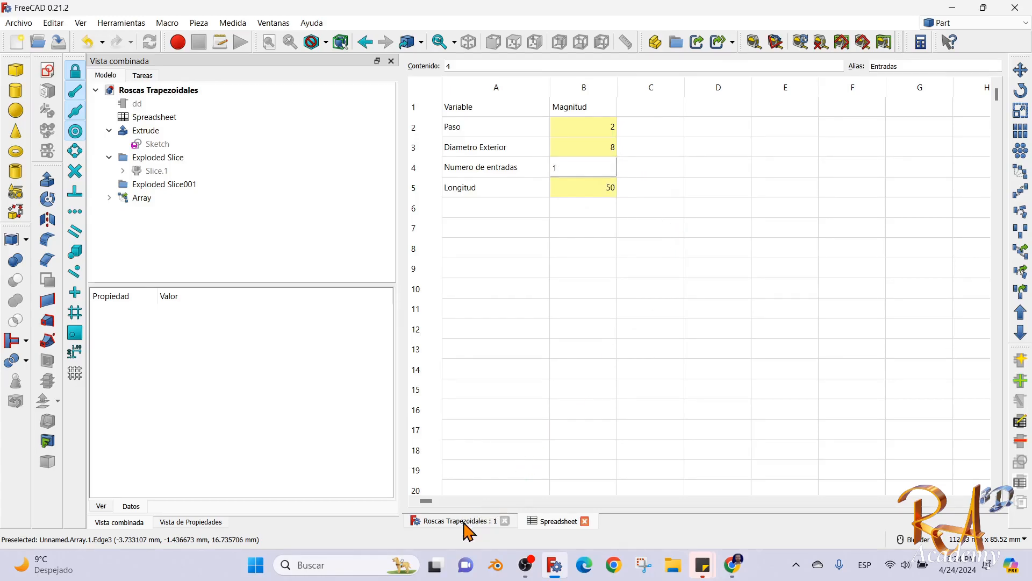
key("Return")
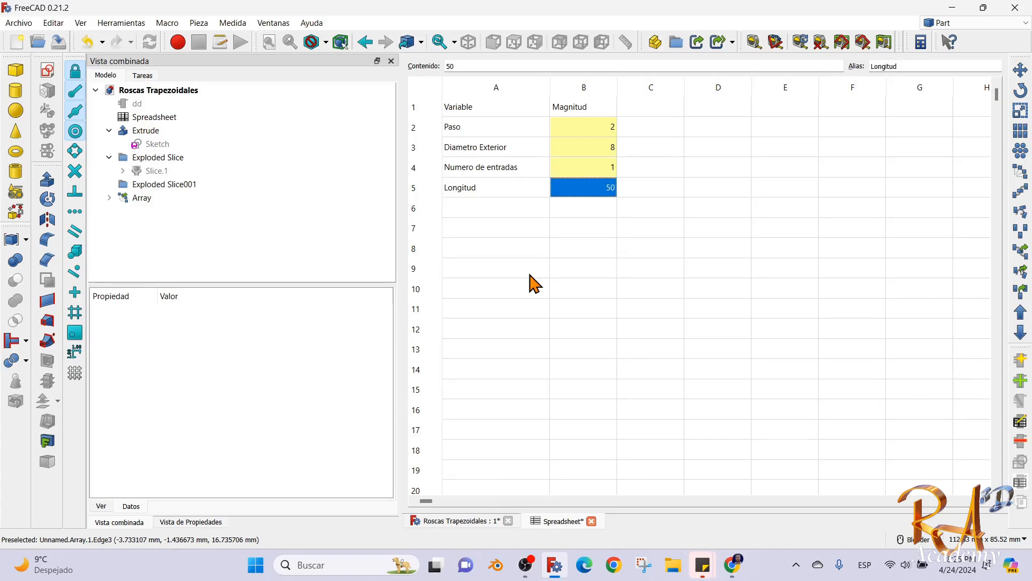
left_click(448, 524)
middle_click_drag(732, 207, 687, 221)
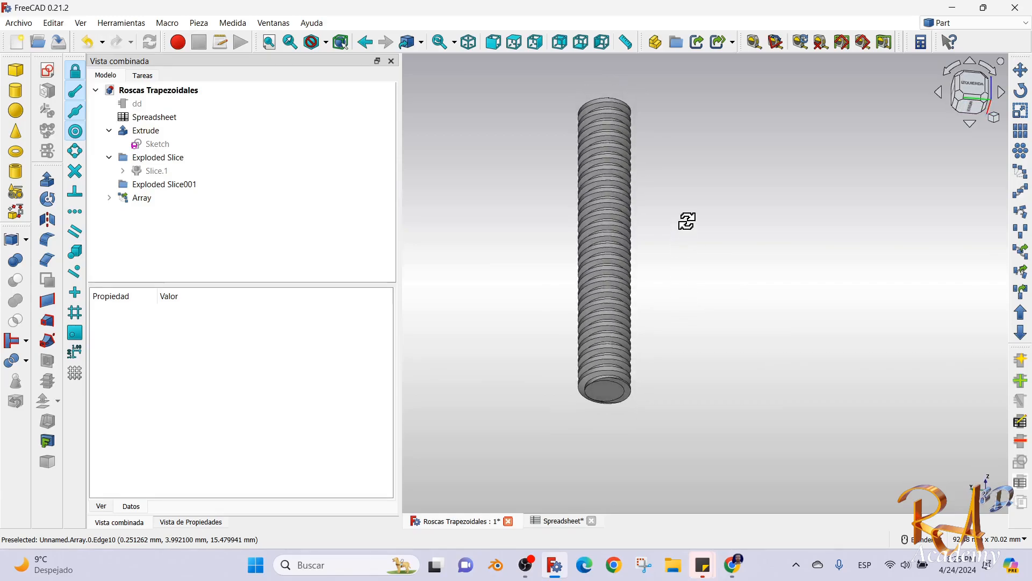
middle_click_drag(680, 355, 657, 382)
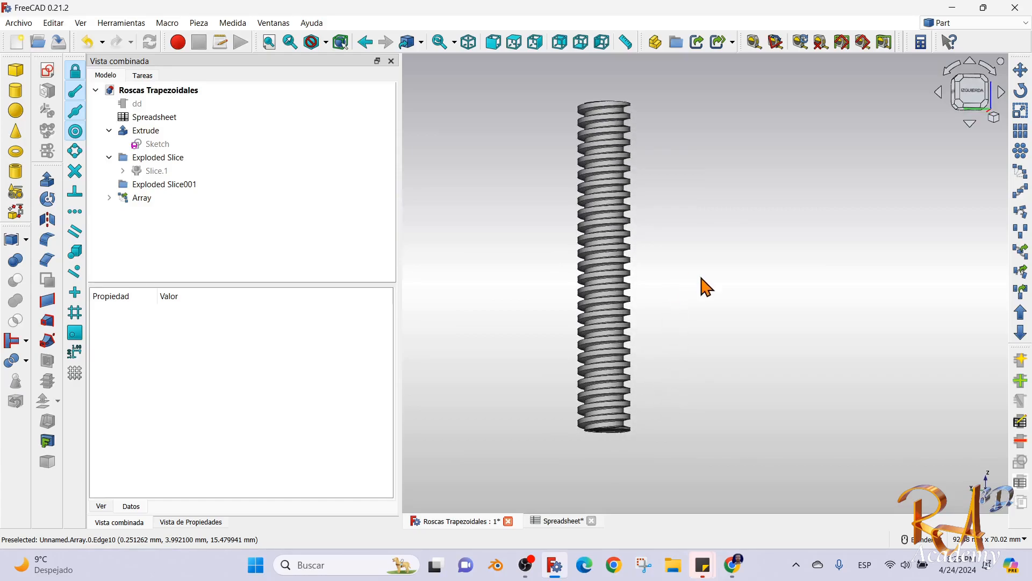
Save the document and combine the Extrude cylinder and the thread Array into a compound.
left_click(58, 42)
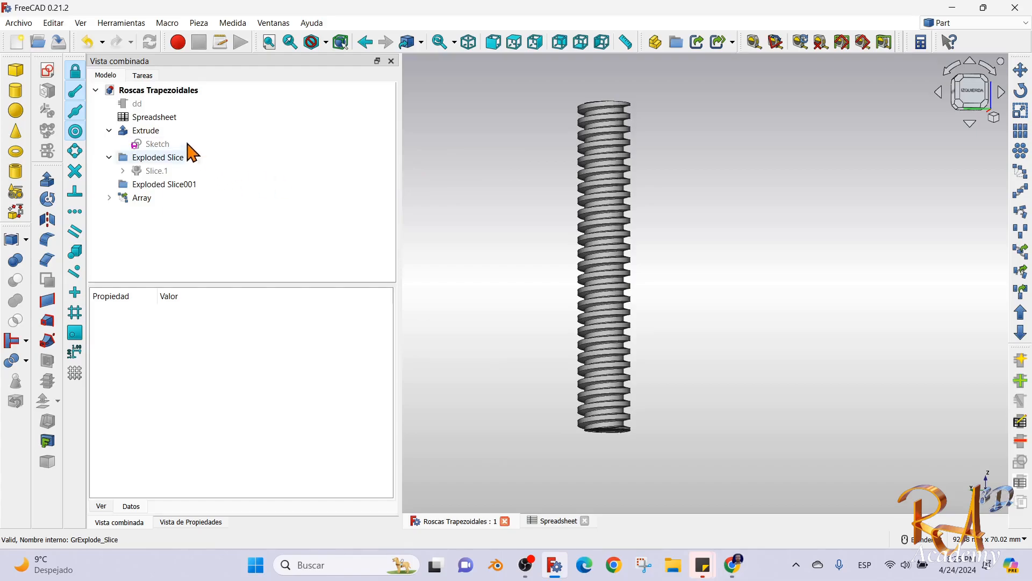
left_click(148, 131)
left_click(142, 198, "ctrl")
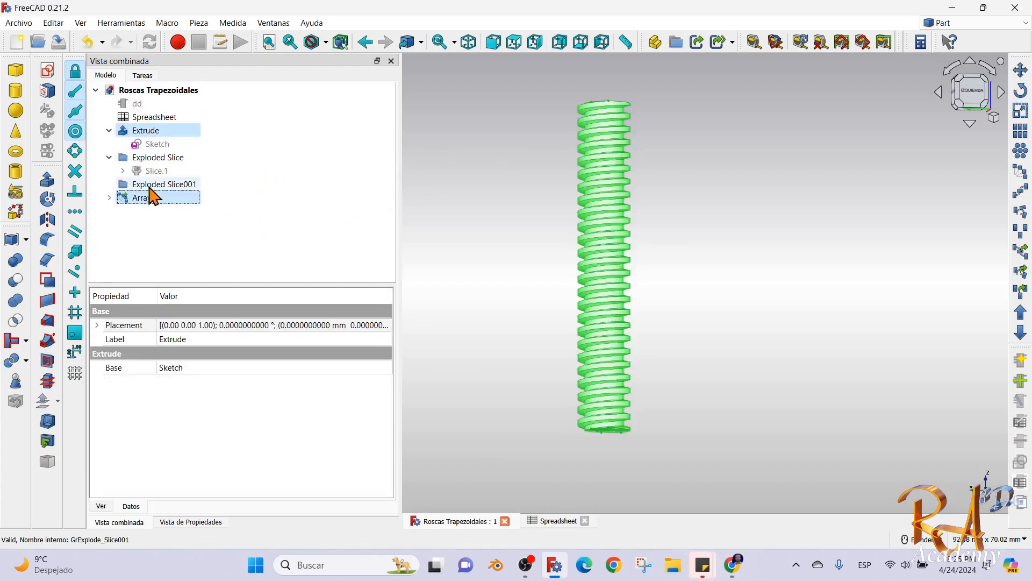
left_click(13, 240)
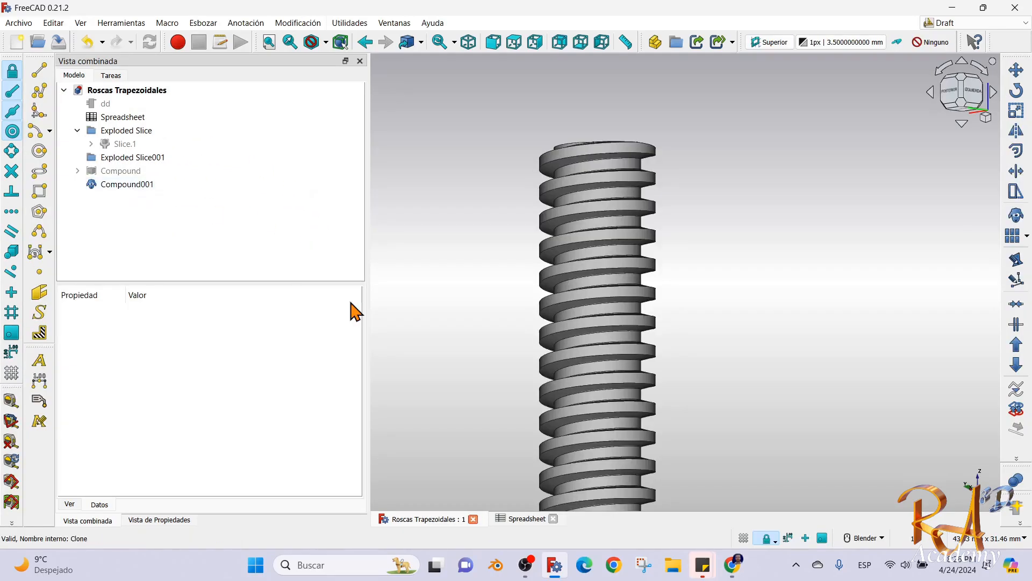
Set Numero de entradas to 4 in the spreadsheet and check the cloned rod in the 3D model.
left_click(511, 521)
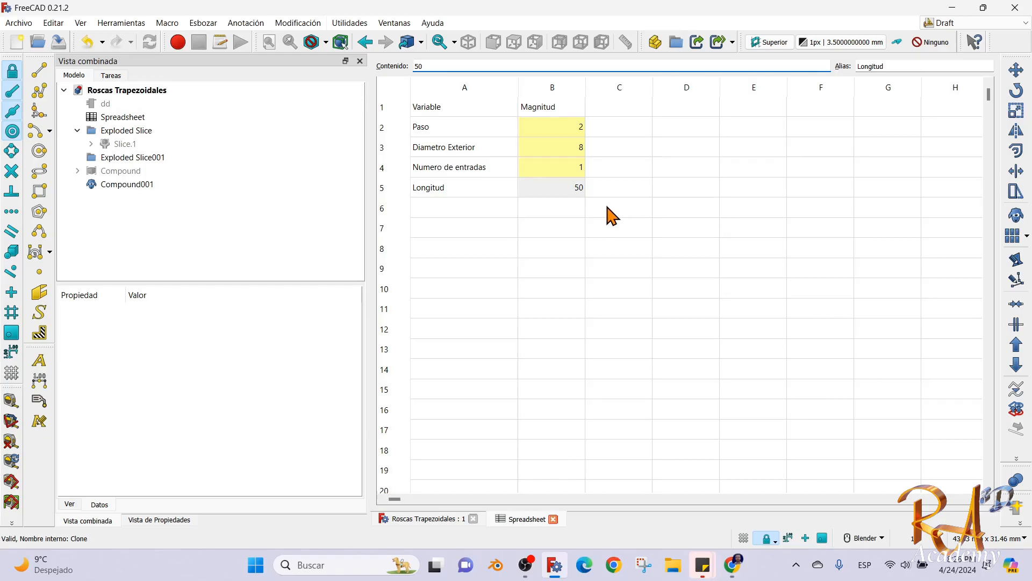
left_click(559, 168)
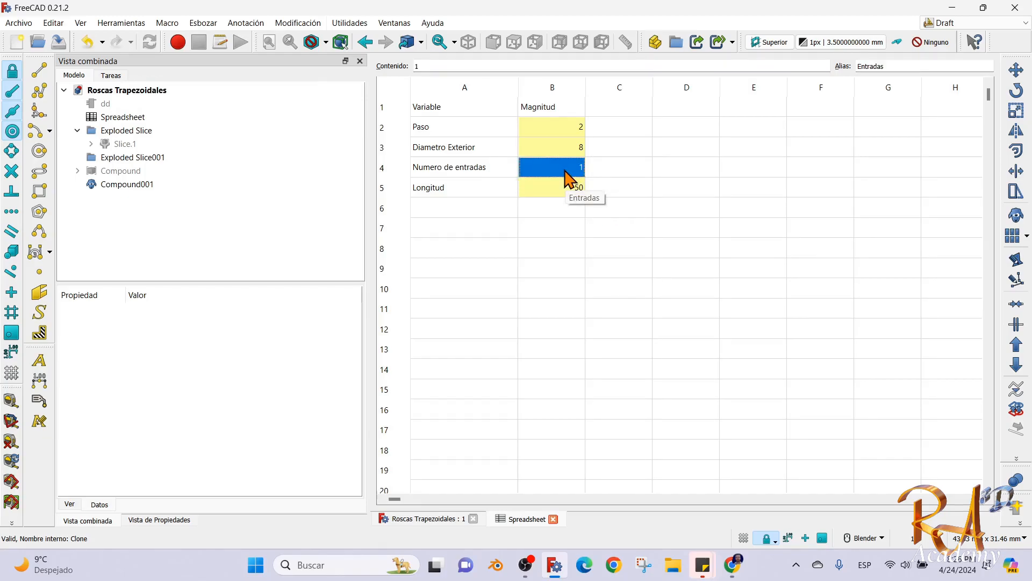
type("4")
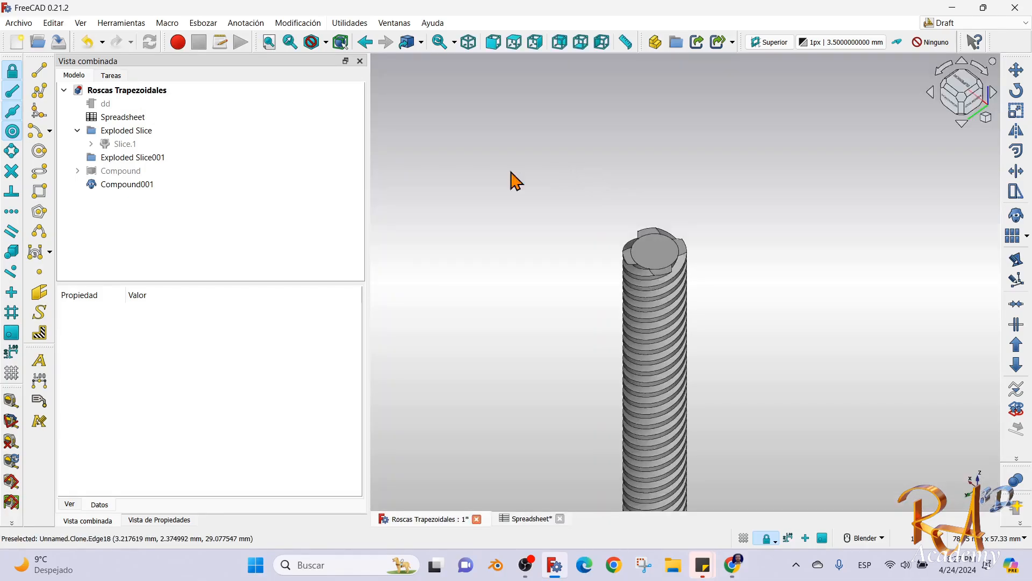
Switch to the Part workbench and display the whole threaded rod in perspective projection.
left_click(129, 171)
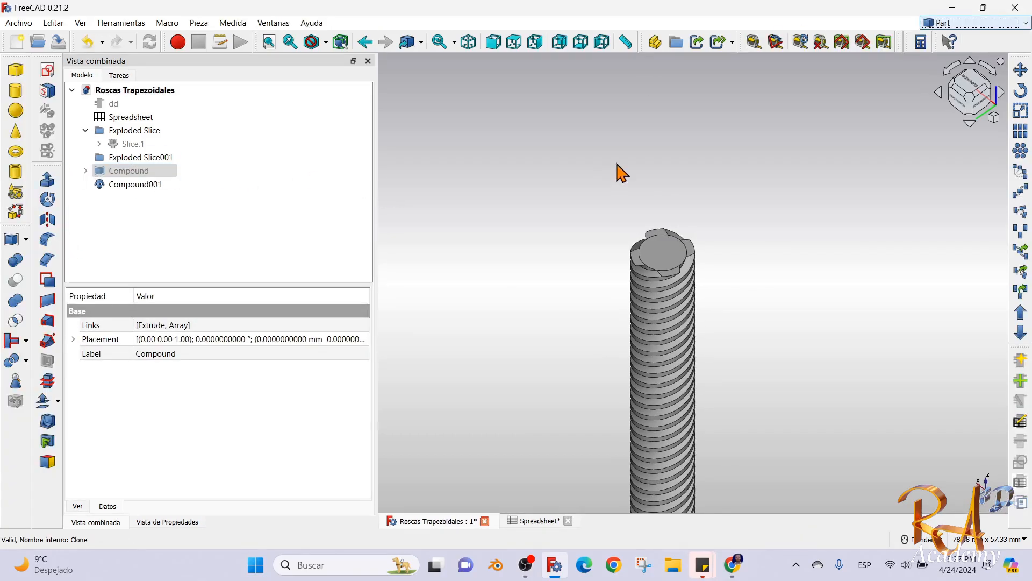
left_click(963, 23)
left_click(951, 100)
left_click(808, 155)
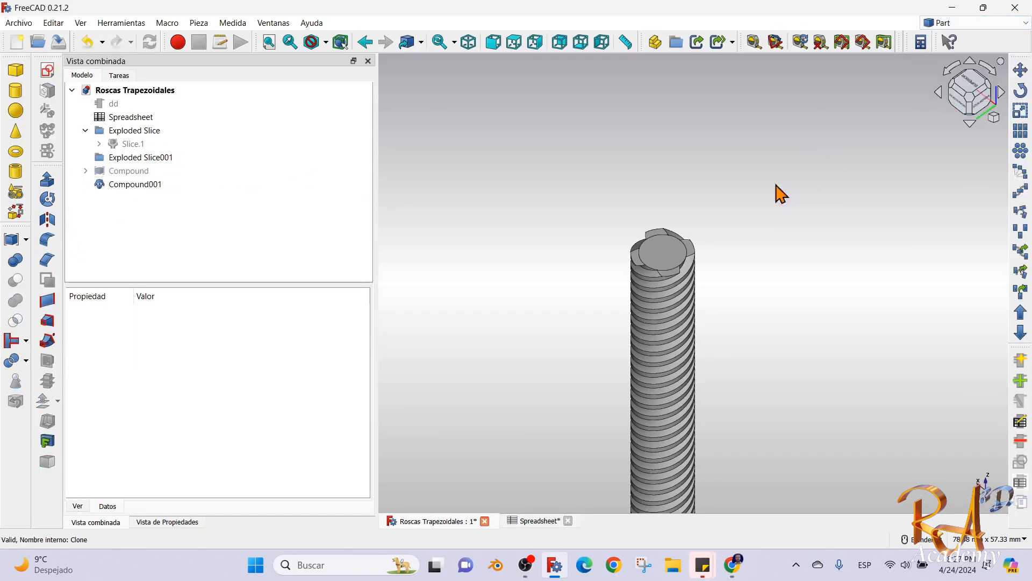
scroll(710, 290, "up", 1)
middle_click_drag(711, 312, 749, 272)
left_click(994, 116)
left_click(974, 142)
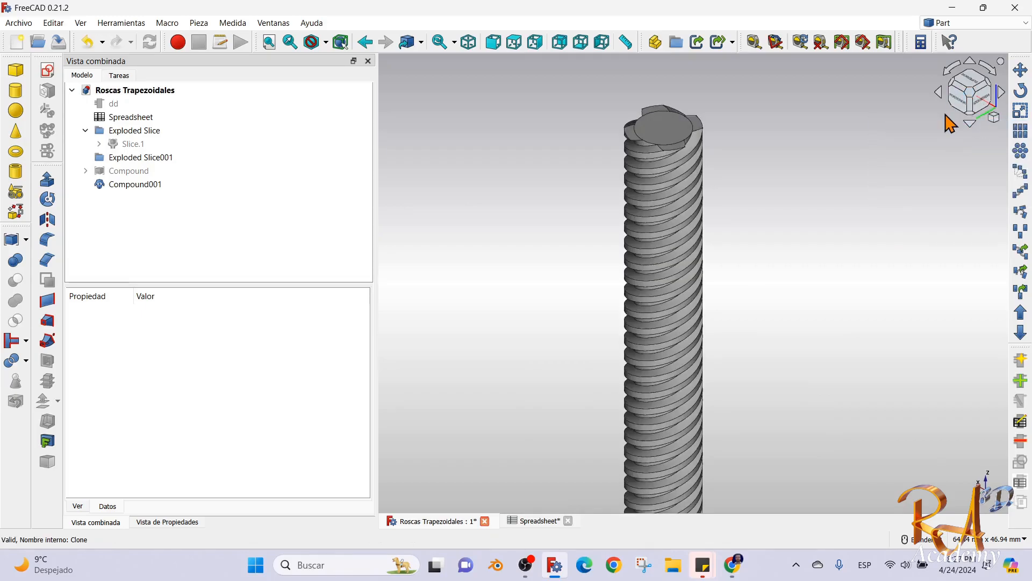
scroll(791, 167, "down", 2)
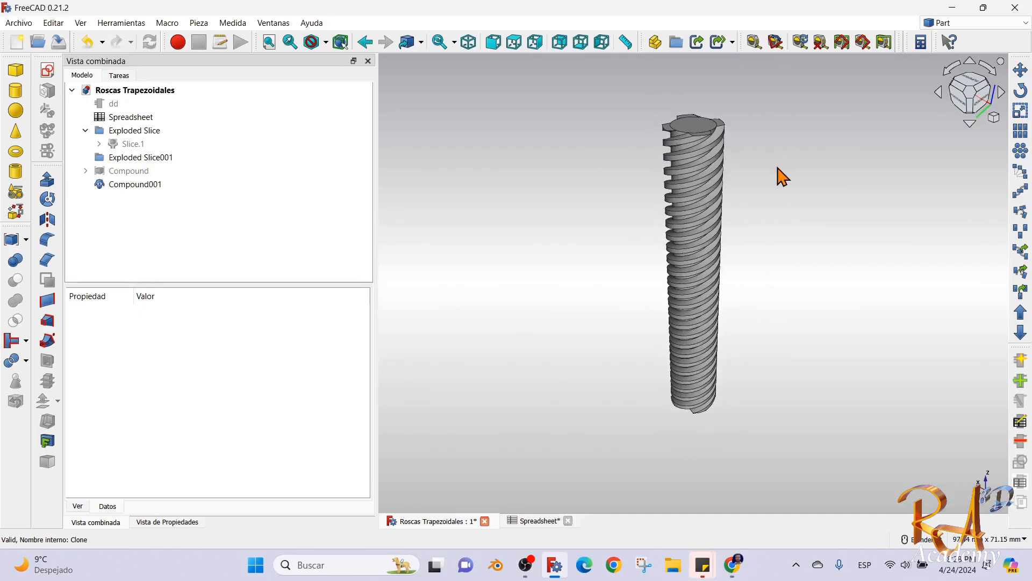
Assign the Aluminio material to the cloned rod Compound001 in its display properties.
left_click(130, 184)
right_click(129, 184)
left_click(187, 309)
left_click(207, 217)
left_click(204, 240)
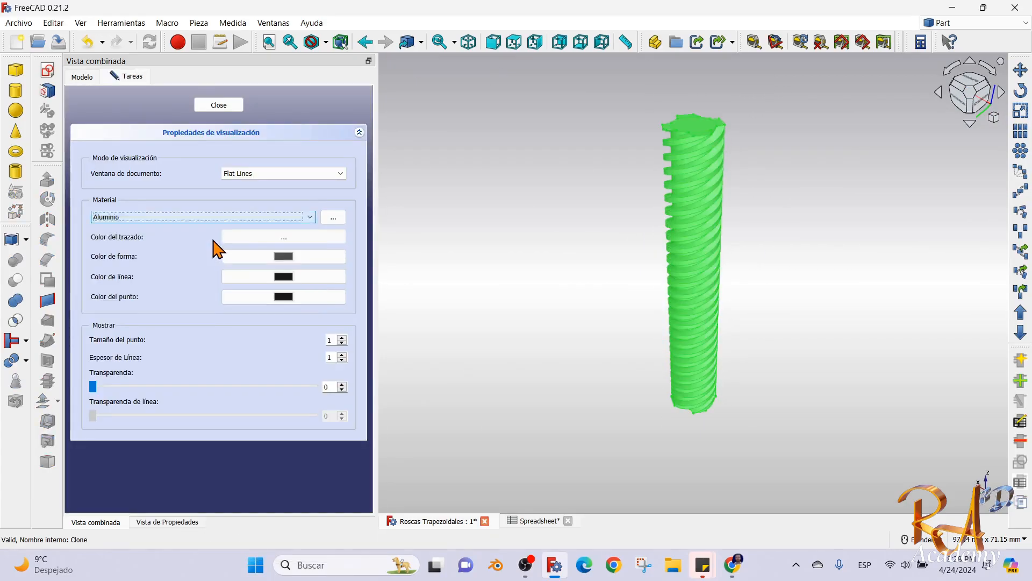
left_click(570, 161)
left_click(219, 104)
Switch to the Render workbench and add a sunsky light to the document.
left_click(974, 23)
left_click(947, 238)
left_click(571, 65)
left_click(577, 115)
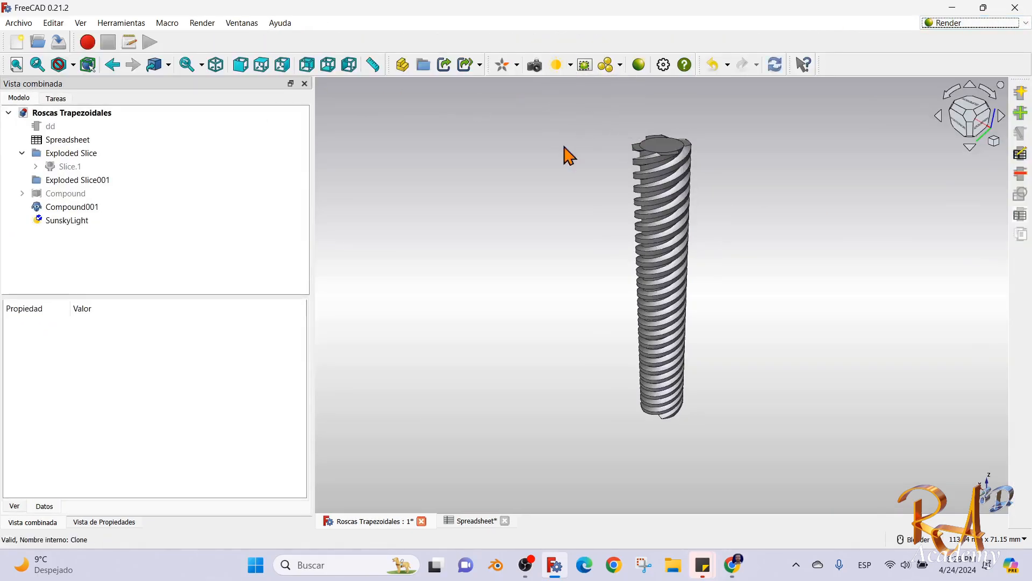
Return to the Part workbench and inspect the lit aluminium rod from the side.
left_click(974, 23)
left_click(945, 129)
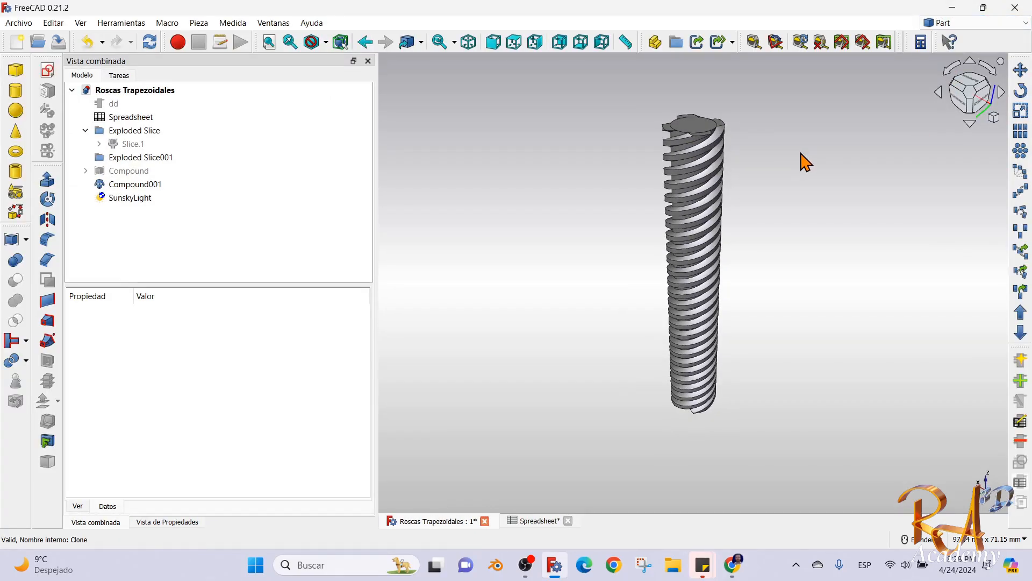
middle_click_drag(623, 150, 640, 180)
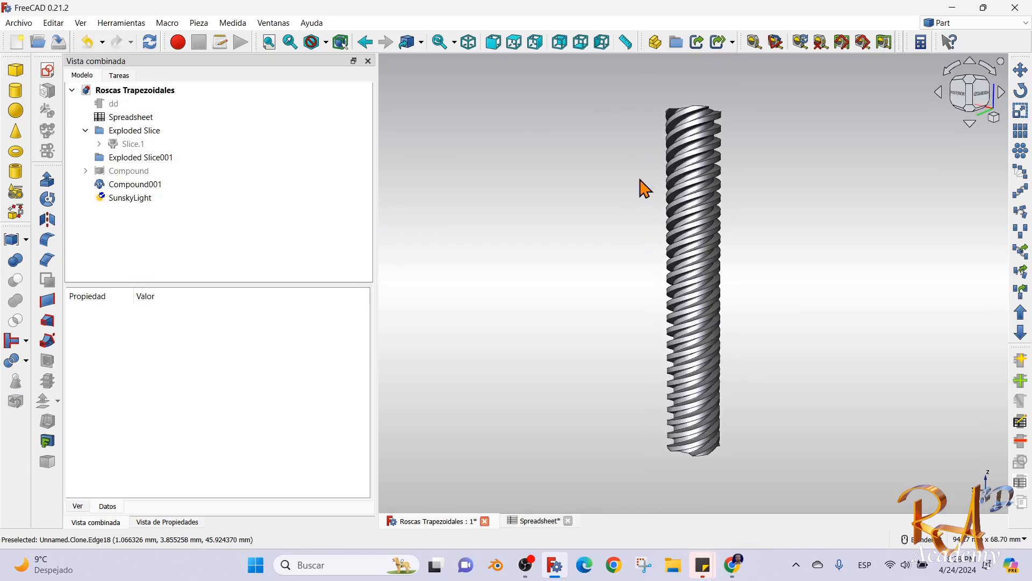